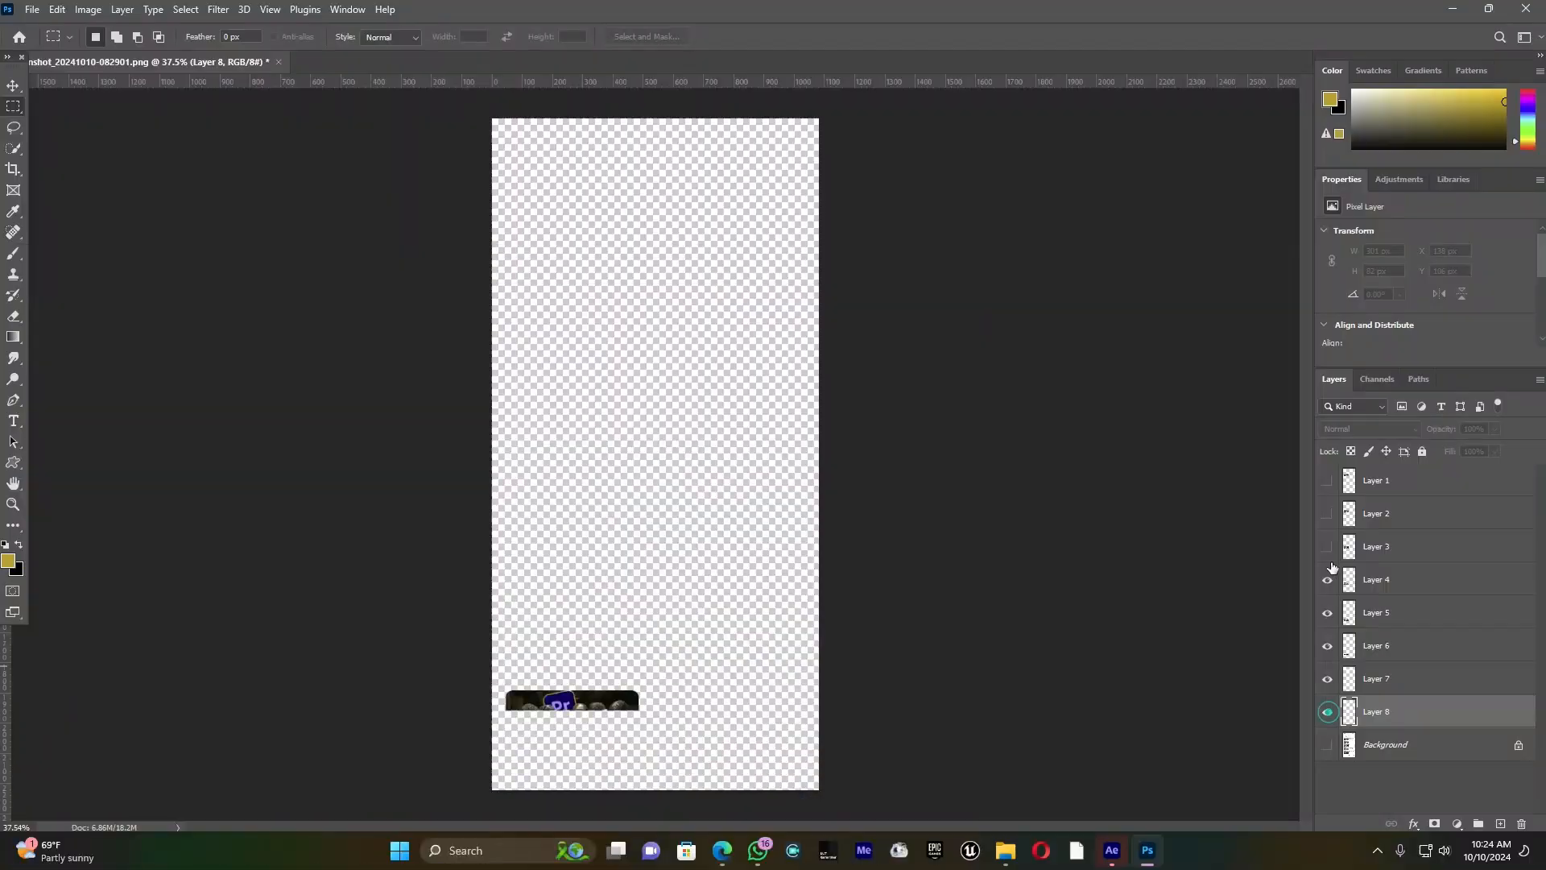
Step: Show all the layers and toggle the Background layer to compare the full screenshot with its cut-out elements
{"action": "left_click", "coordinate": [1332, 518]}
{"action": "left_click", "coordinate": [1329, 745]}
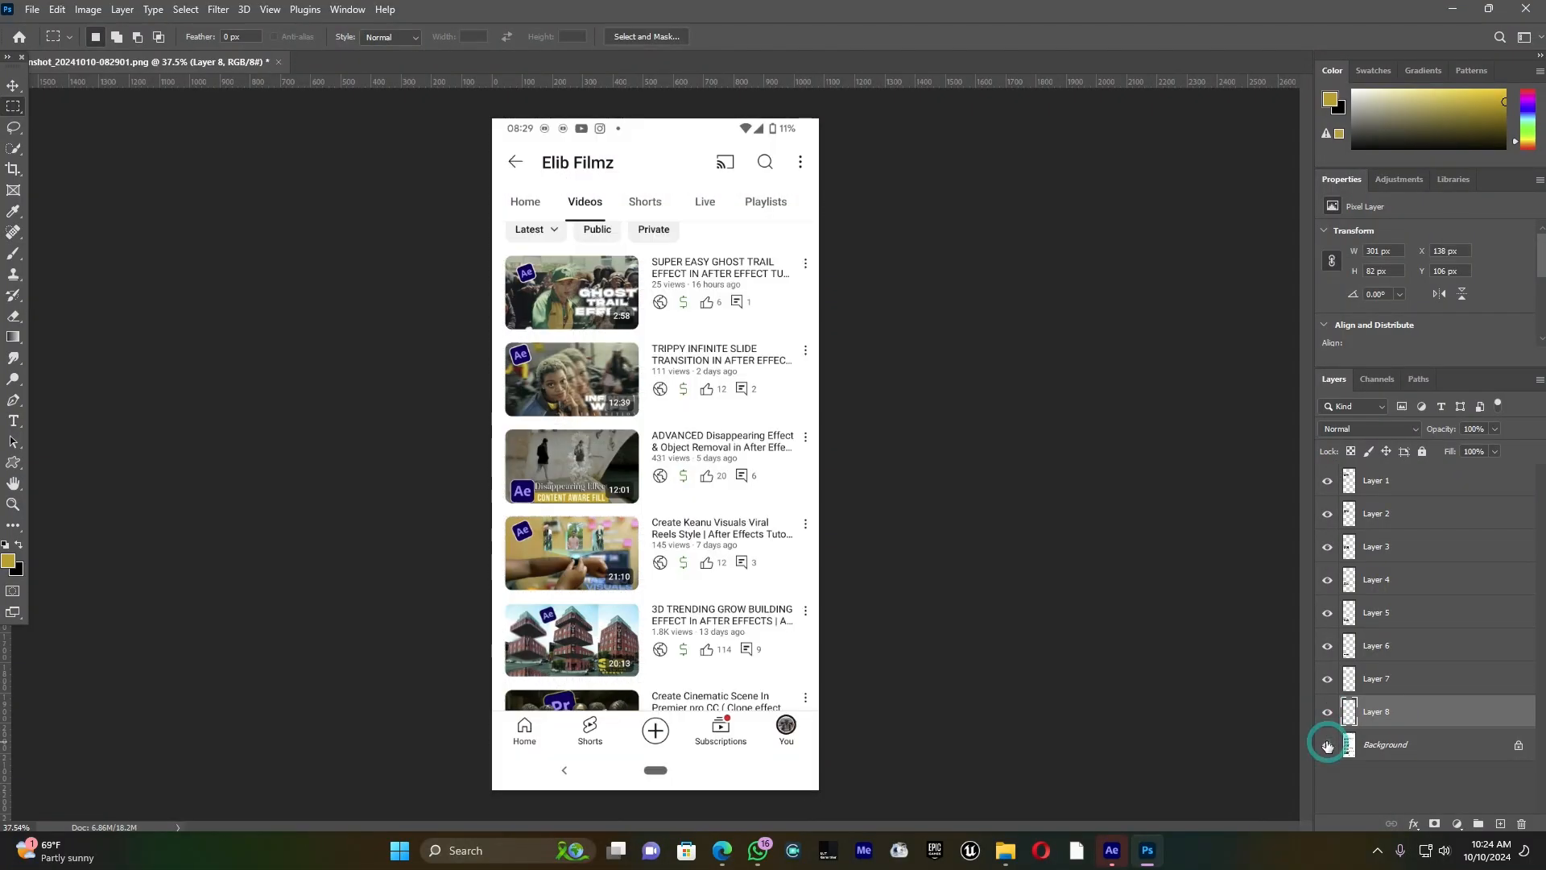
{"action": "left_click", "coordinate": [13, 85]}
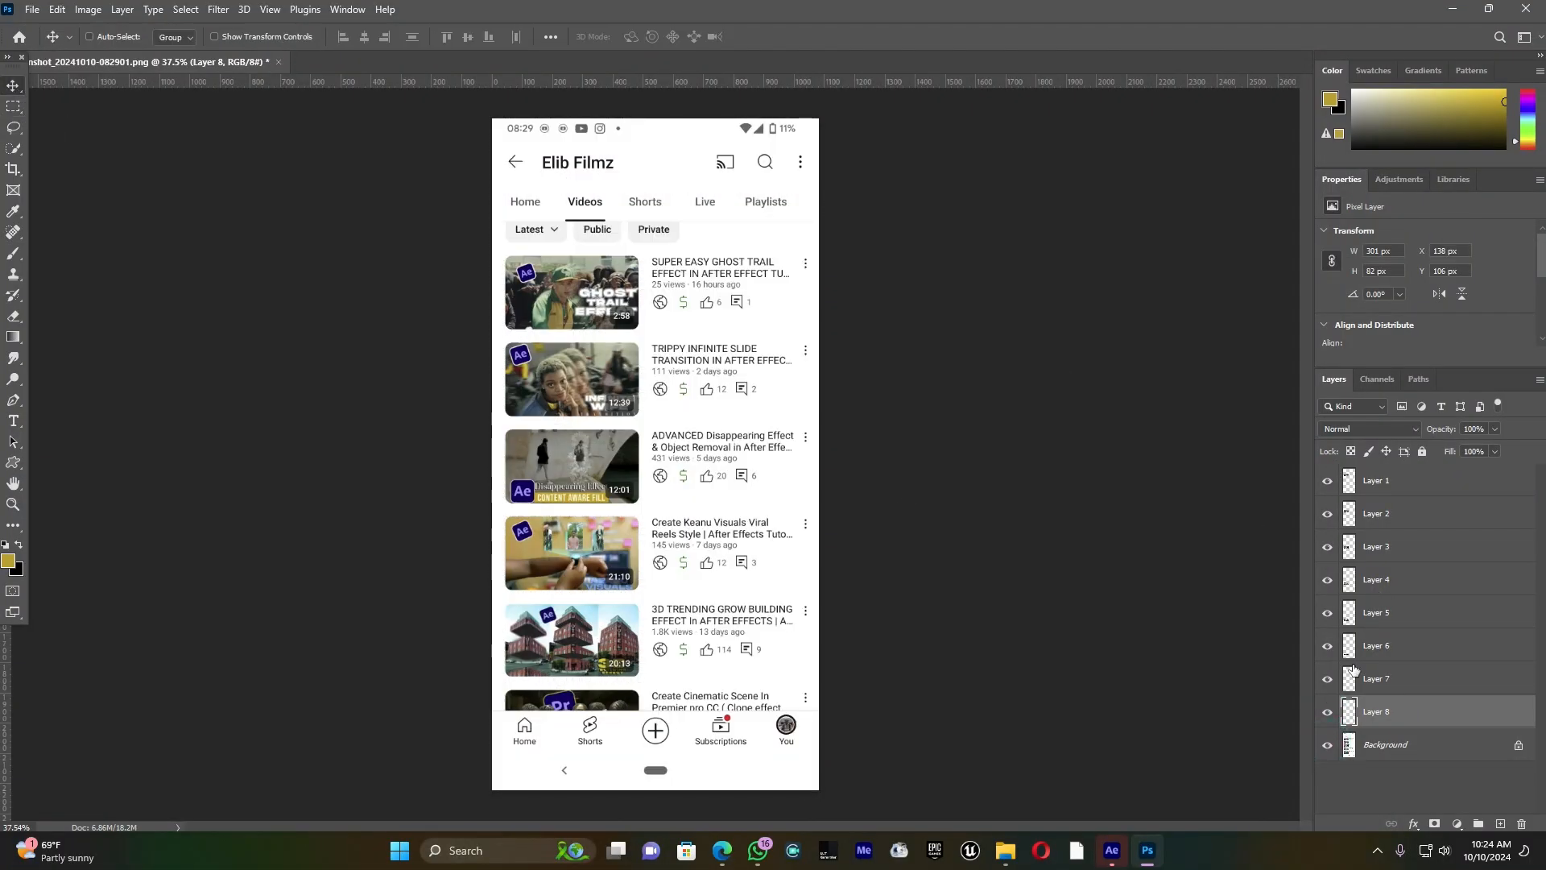
{"action": "left_click", "coordinate": [1328, 745]}
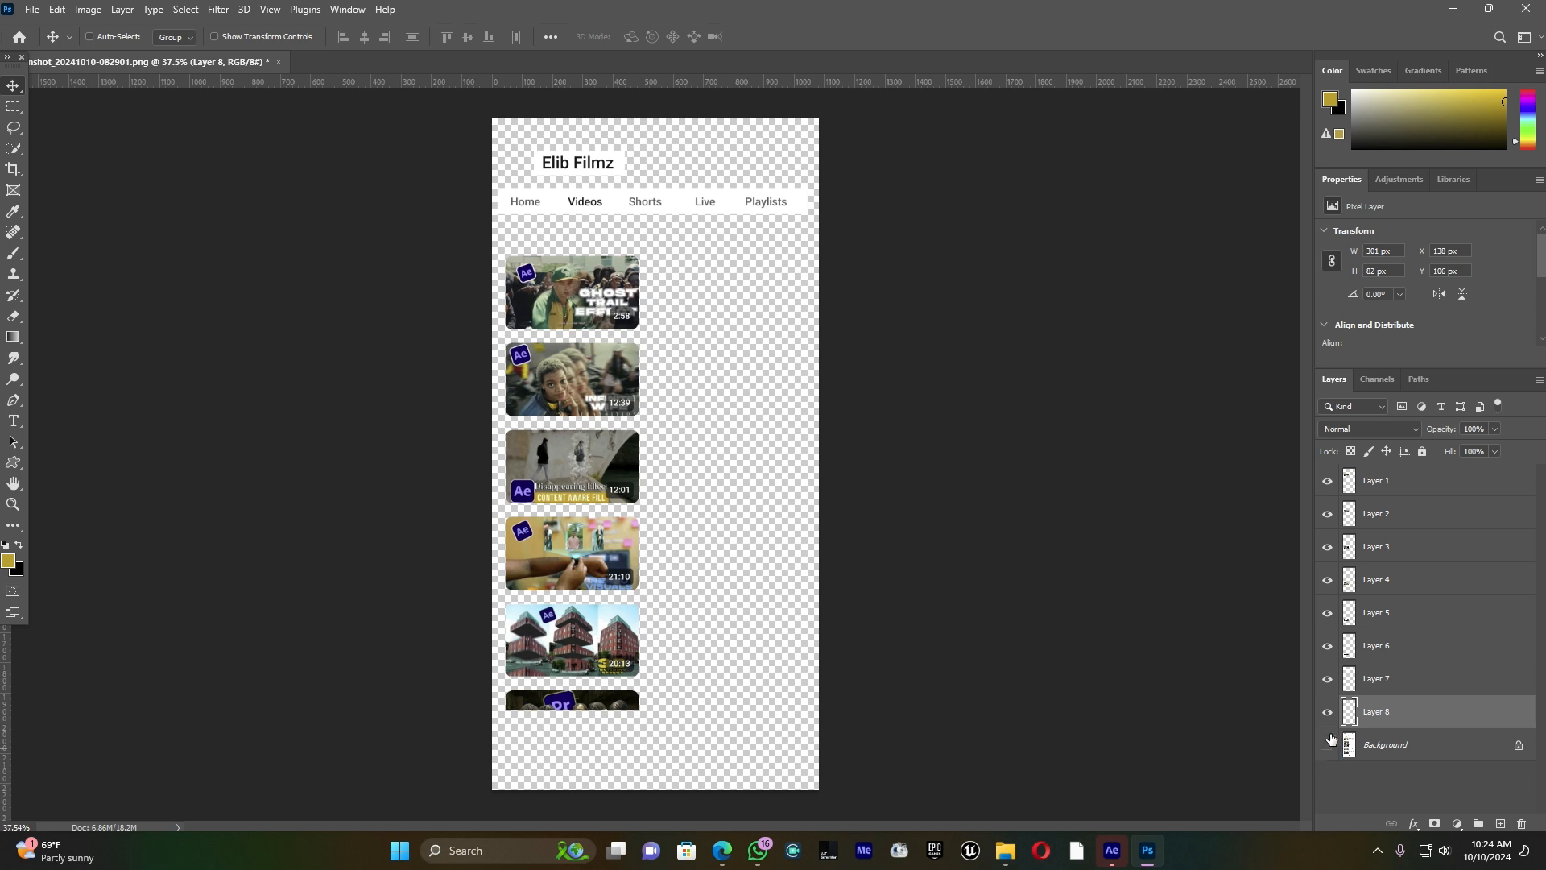
Step: Toggle the visibility of Layer 1 through Layer 6 one by one to examine which screenshot element each contains
{"action": "left_click", "coordinate": [1327, 481]}
{"action": "left_click", "coordinate": [1327, 480]}
{"action": "left_click", "coordinate": [1329, 514]}
{"action": "left_click", "coordinate": [1329, 514]}
{"action": "left_click", "coordinate": [1328, 546]}
{"action": "left_click", "coordinate": [1328, 547]}
{"action": "left_click", "coordinate": [1328, 580]}
{"action": "left_click", "coordinate": [1328, 579]}
{"action": "left_click", "coordinate": [1328, 613]}
{"action": "left_click", "coordinate": [1328, 613]}
{"action": "left_click", "coordinate": [1328, 646]}
{"action": "left_click", "coordinate": [1328, 646]}
Step: Isolate the Background layer and select the second, third and fourth video thumbnails with the Quick Selection tool
{"action": "left_click", "coordinate": [1327, 746], "text": "alt"}
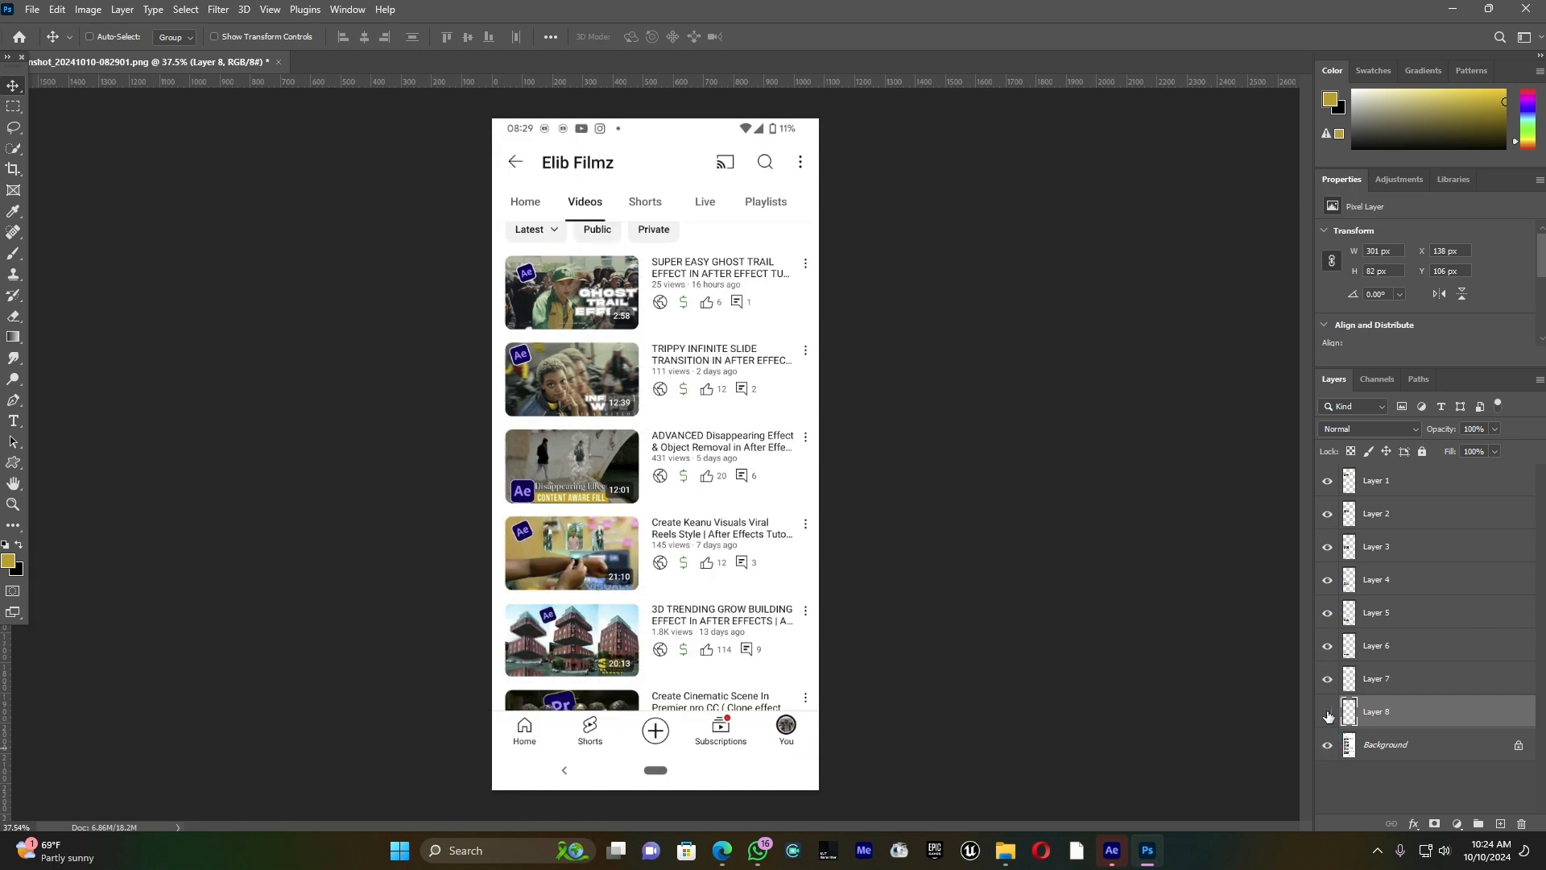
{"action": "left_click", "coordinate": [1376, 749]}
{"action": "left_click", "coordinate": [10, 153]}
{"action": "mouse_move", "coordinate": [536, 353]}
{"action": "left_mouse_down"}
{"action": "mouse_move", "coordinate": [624, 400]}
{"action": "mouse_move", "coordinate": [518, 354]}
{"action": "mouse_move", "coordinate": [592, 384]}
{"action": "mouse_move", "coordinate": [587, 489]}
{"action": "mouse_move", "coordinate": [626, 500]}
{"action": "mouse_move", "coordinate": [579, 533]}
{"action": "mouse_move", "coordinate": [636, 577]}
{"action": "left_mouse_up"}
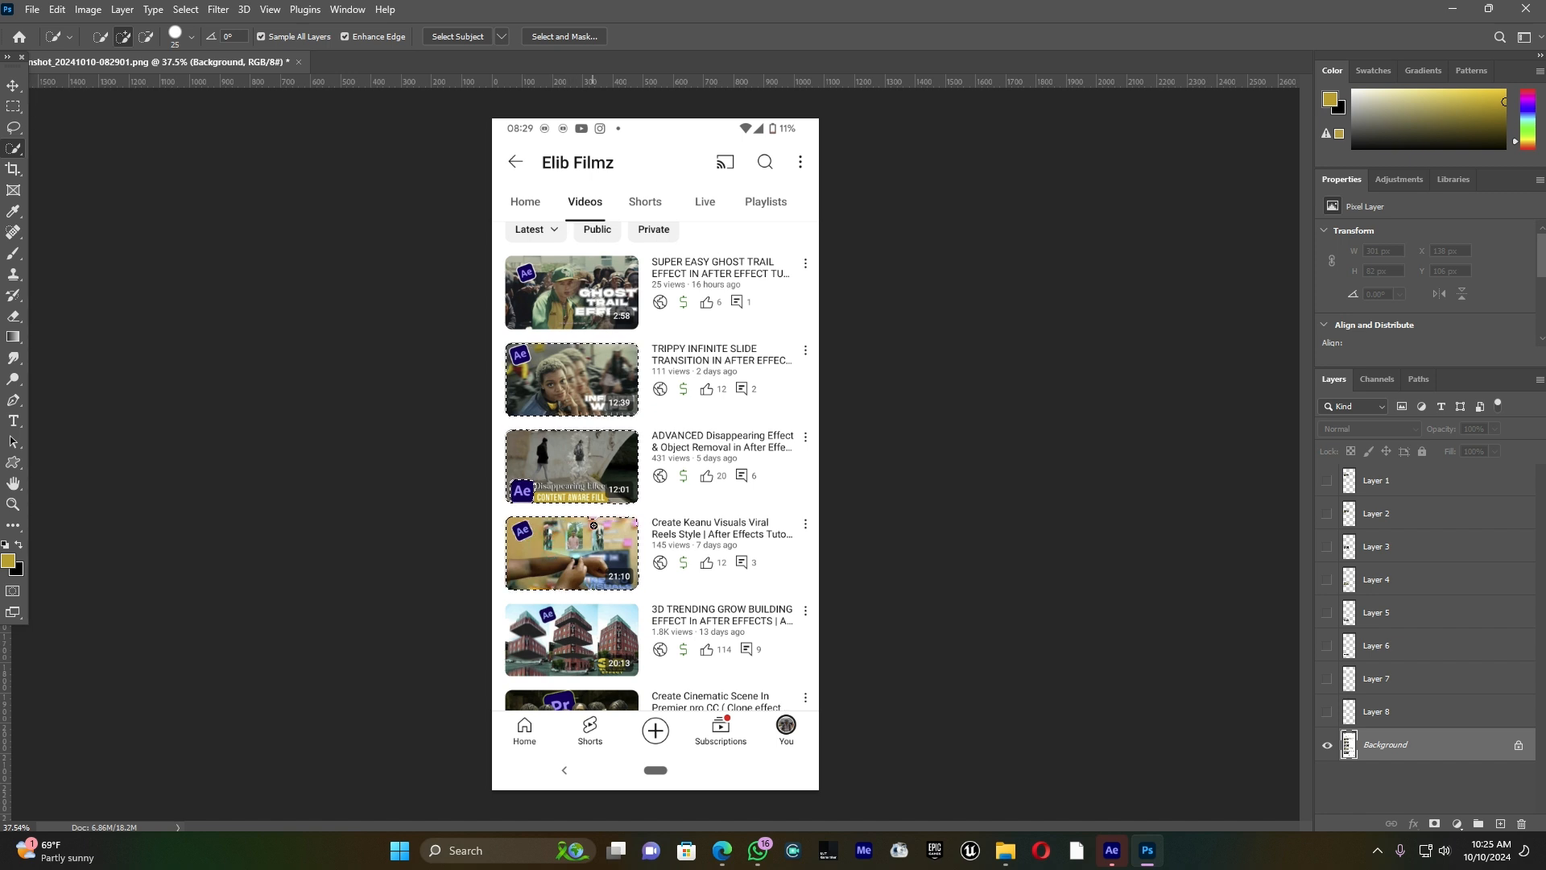
{"action": "left_click", "coordinate": [185, 9]}
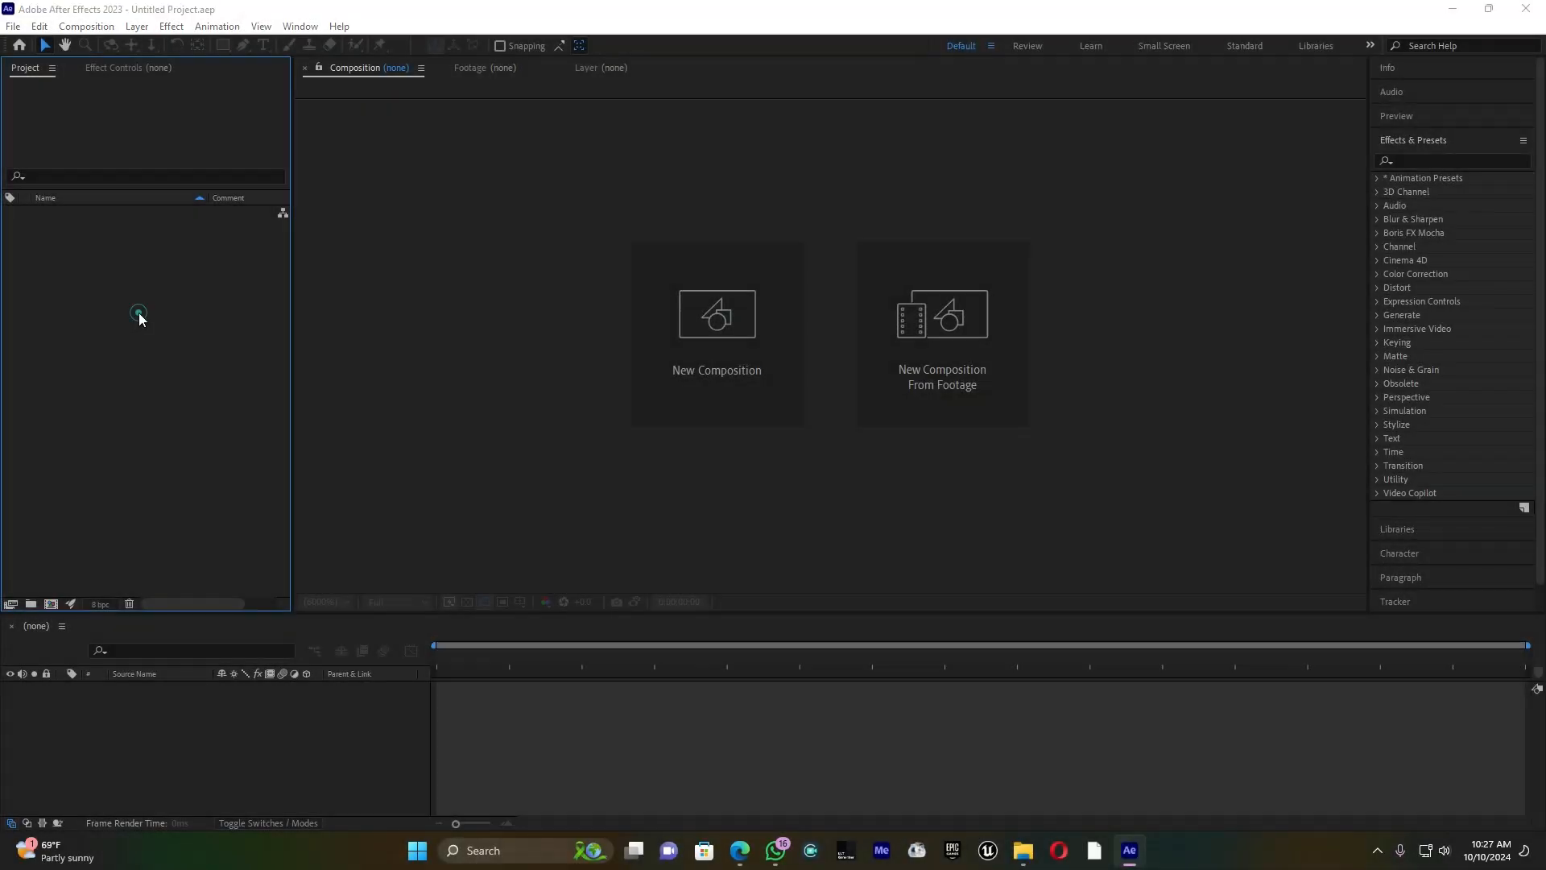
Step: In After Effects, import PXL_20241010_062622713.mp4 from the 3D FLOATING APP folder and create a composition from it
{"action": "double_click", "coordinate": [138, 319]}
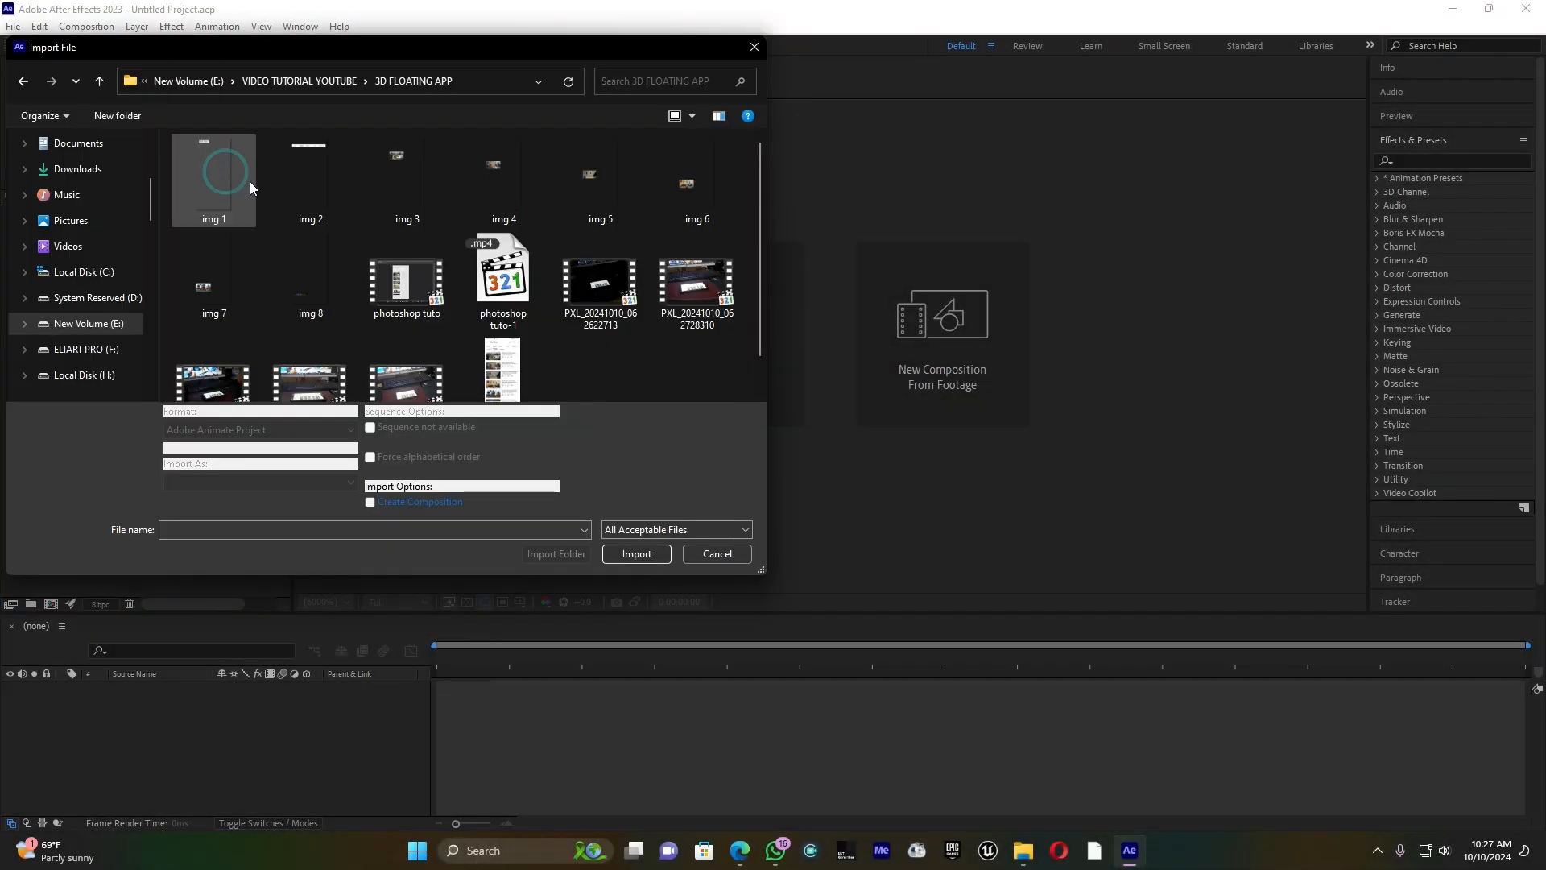
{"action": "double_click", "coordinate": [588, 295]}
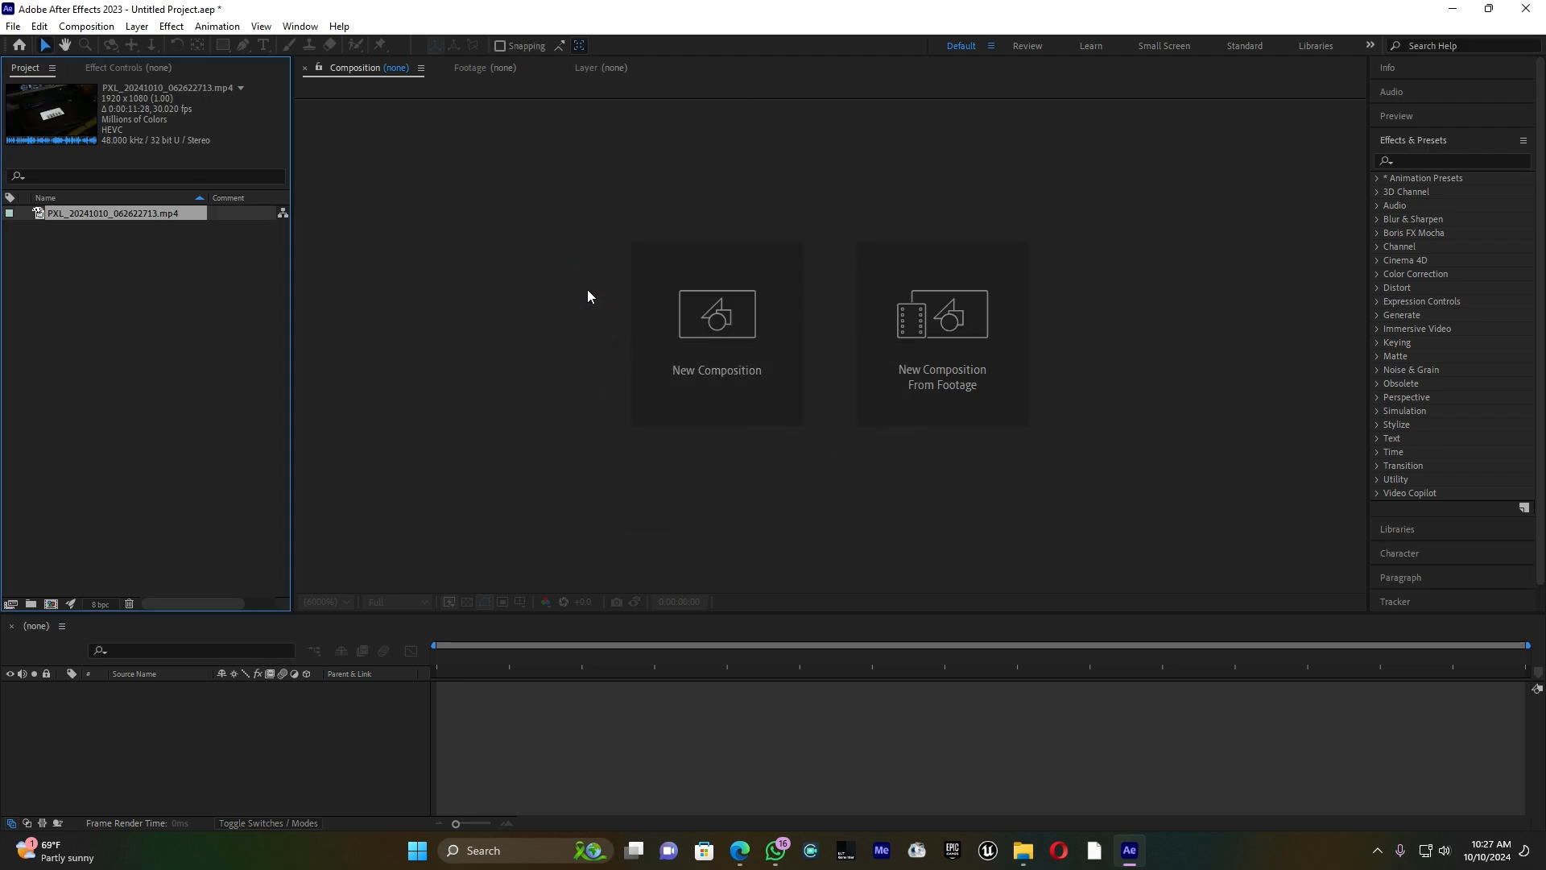
{"action": "left_click_drag", "start_coordinate": [111, 304], "coordinate": [50, 602]}
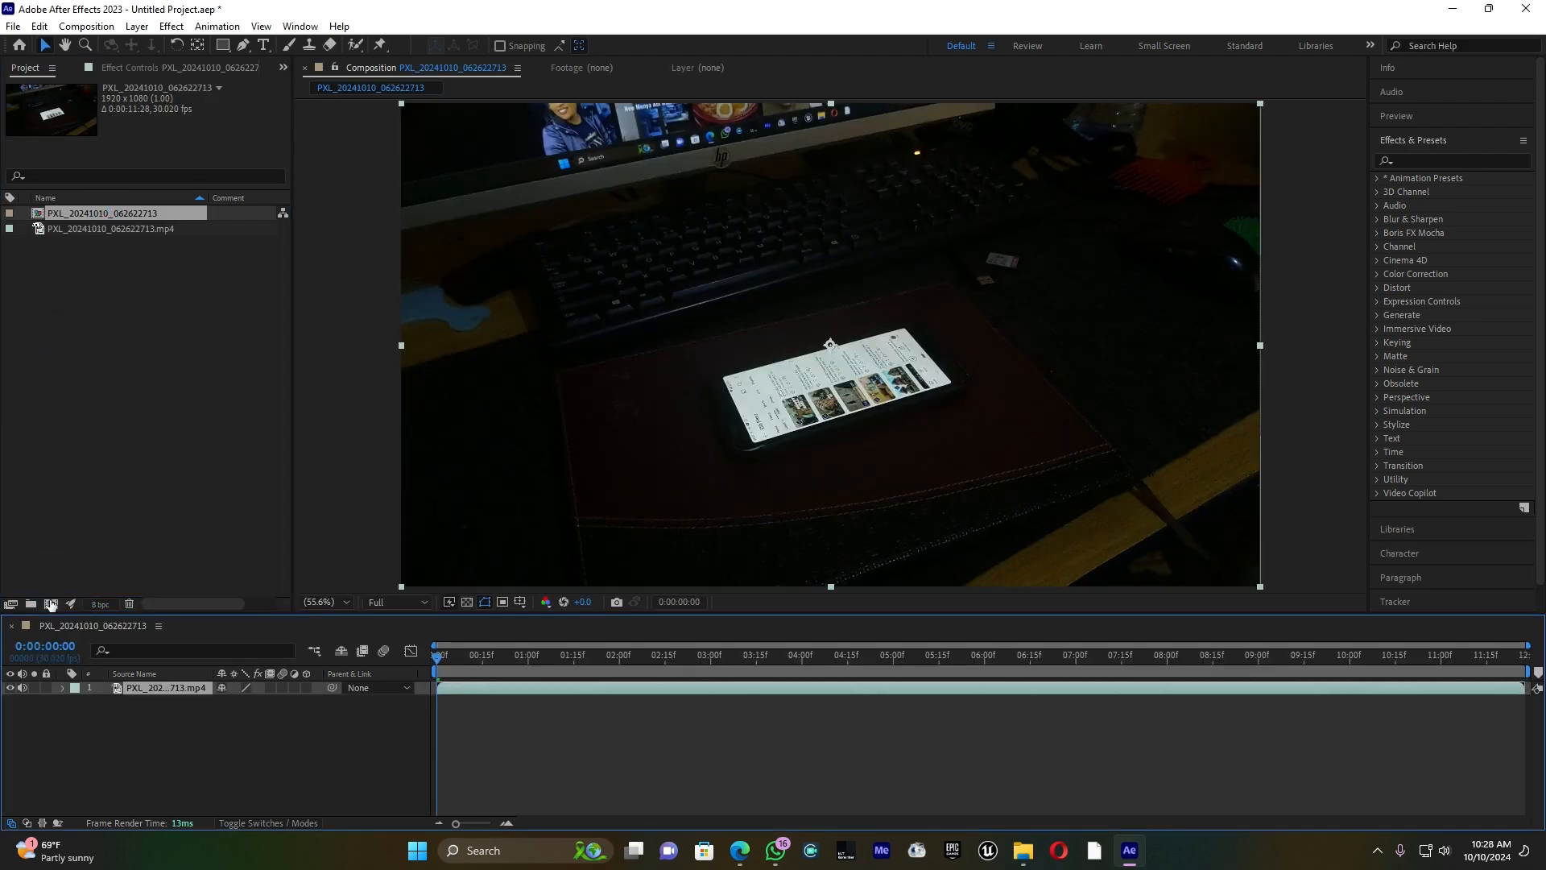
Step: Preview the phone footage with the sound muted and shorten the work area to end shortly before 7 seconds
{"action": "key", "text": "space"}
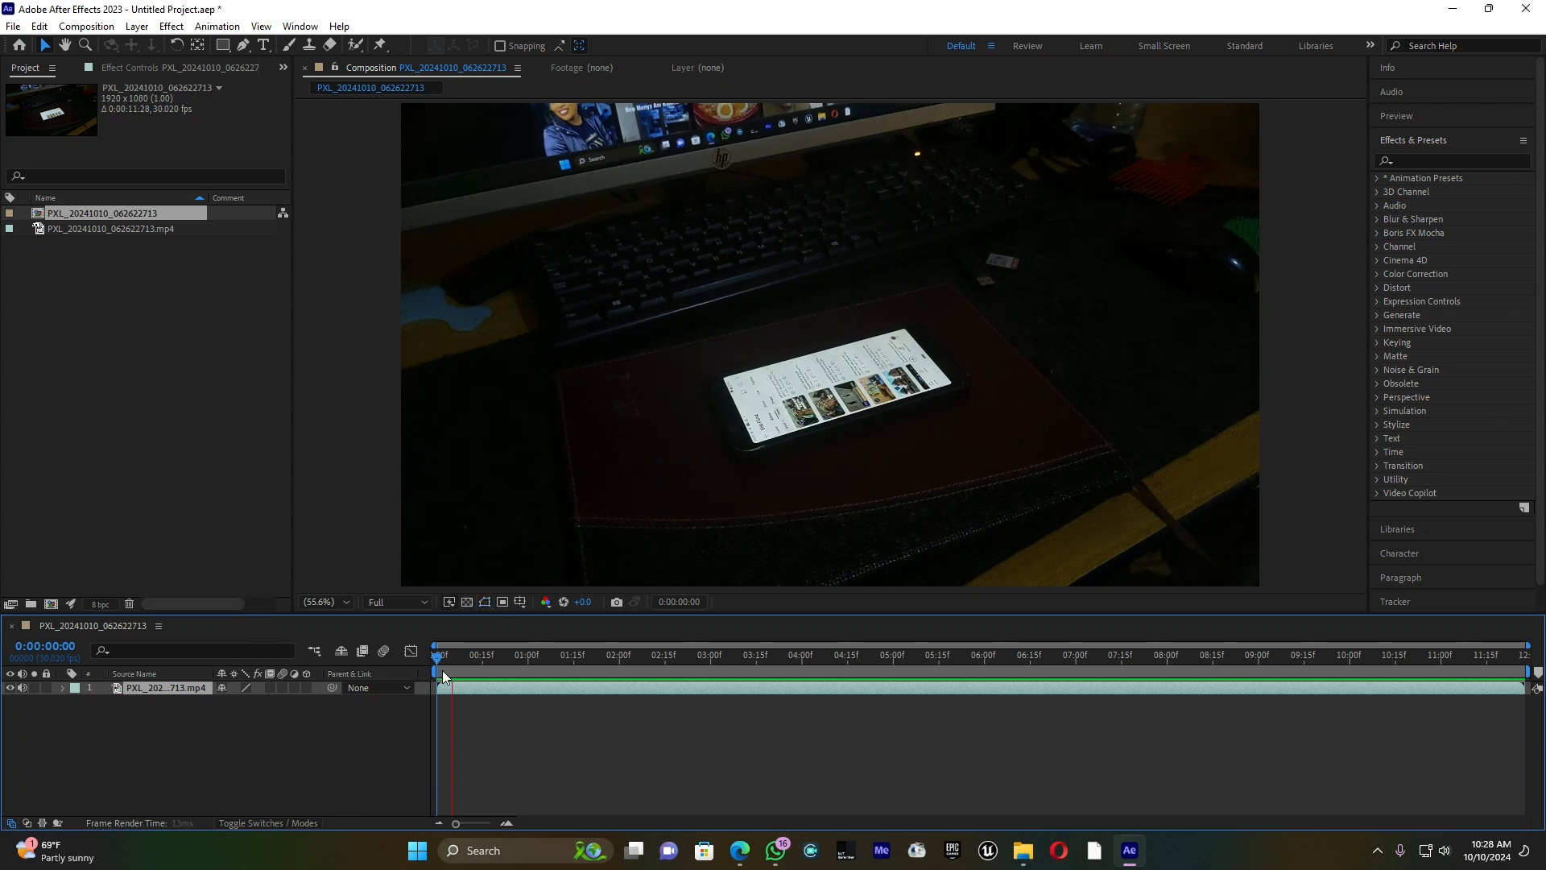
{"action": "key", "text": "XF86AudioMute"}
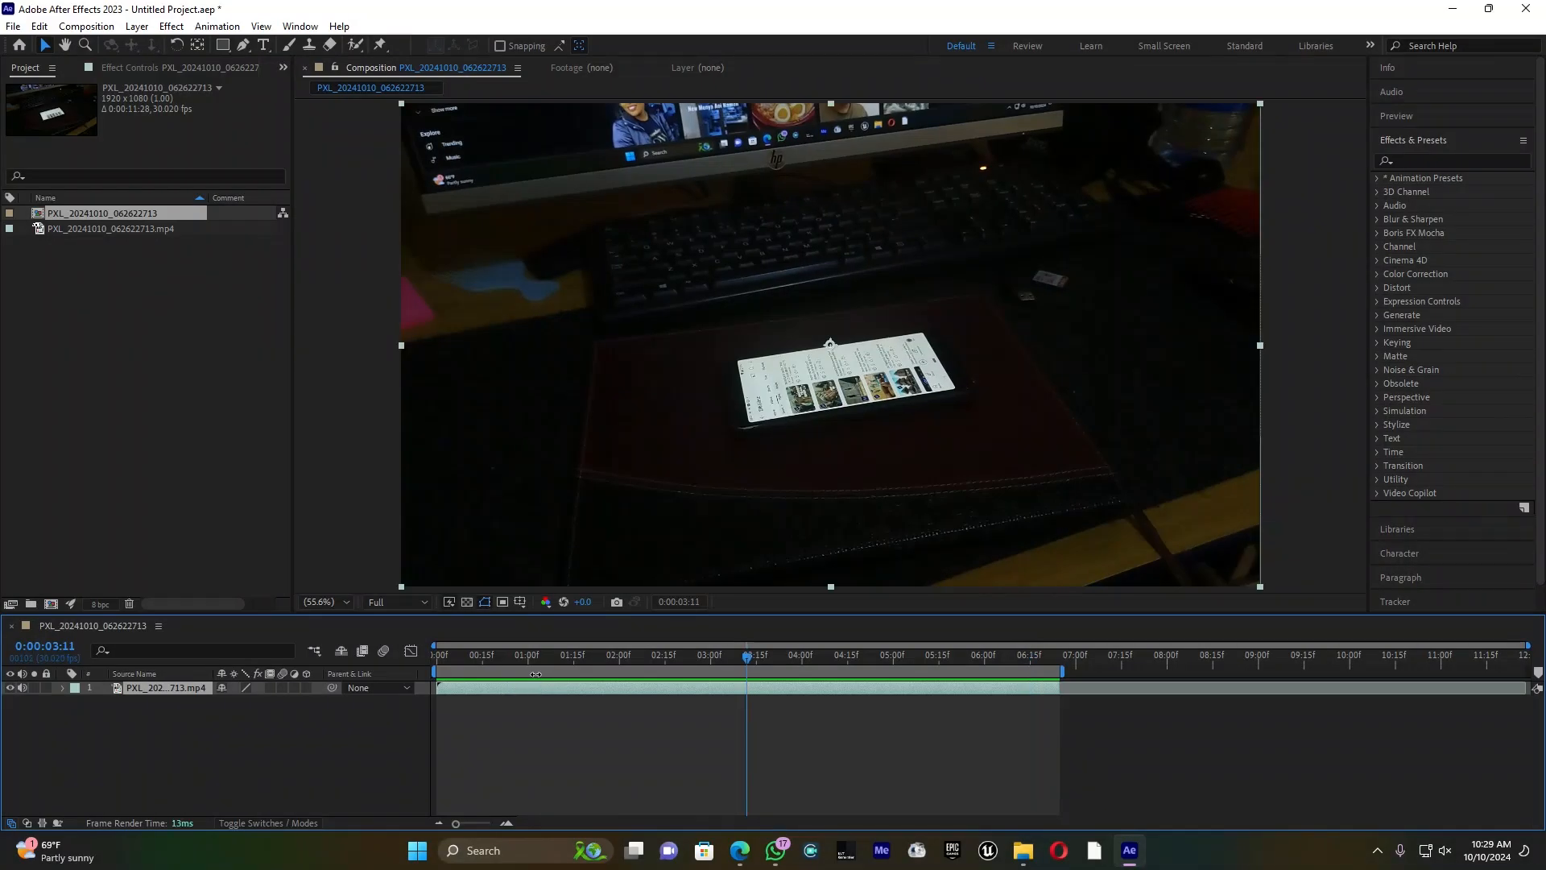
{"action": "key", "text": "space"}
{"action": "key", "text": "space"}
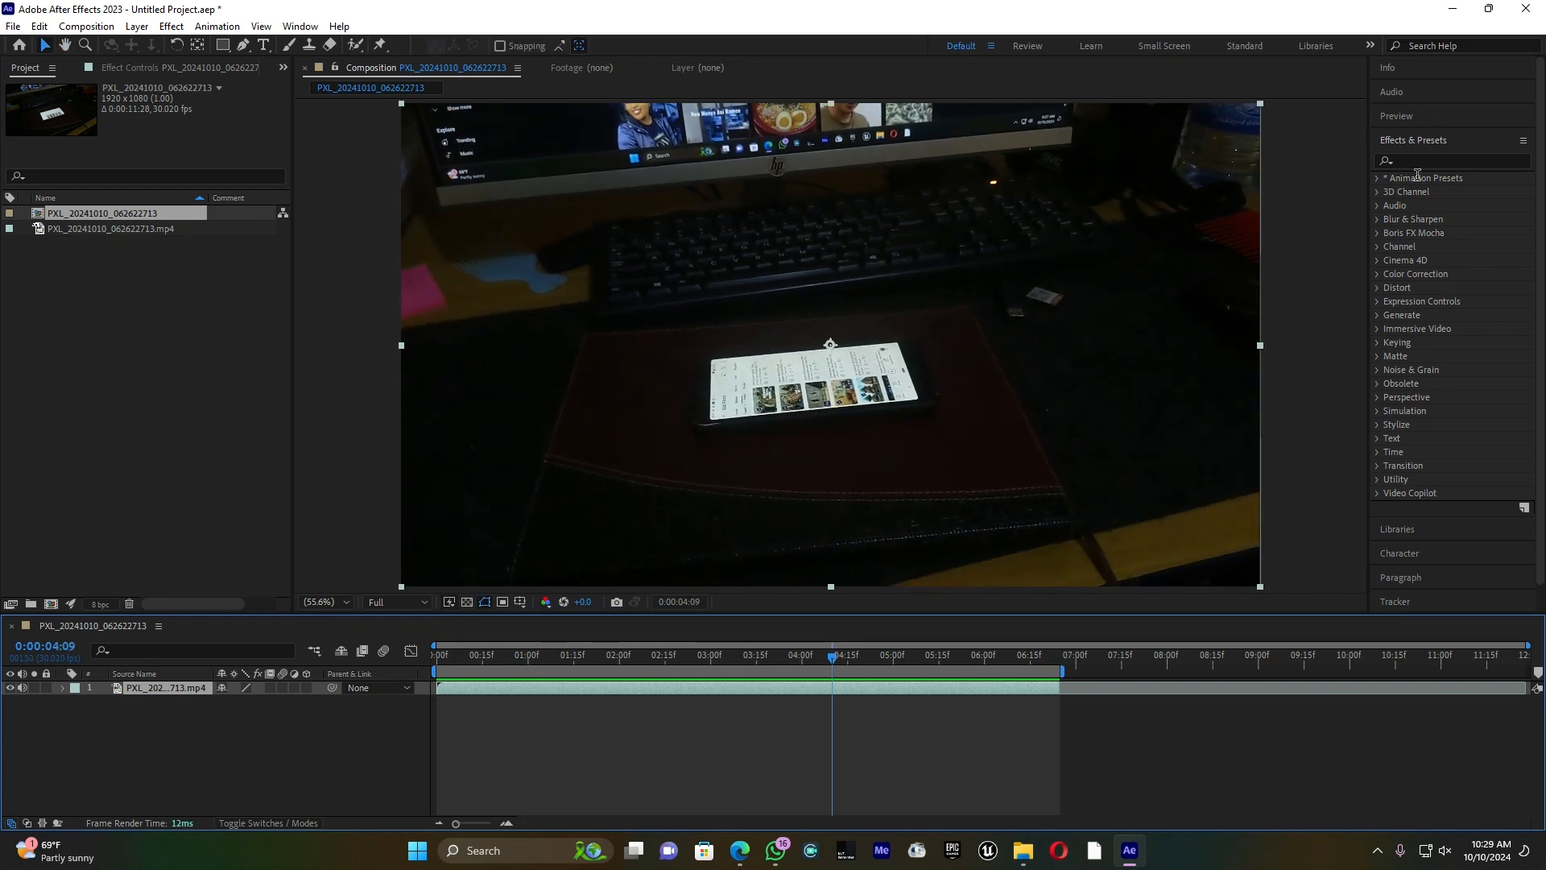
Step: Find the 3D Camera Tracker effect and apply it to the phone footage layer so the shot is analysed
{"action": "left_click", "coordinate": [1424, 155]}
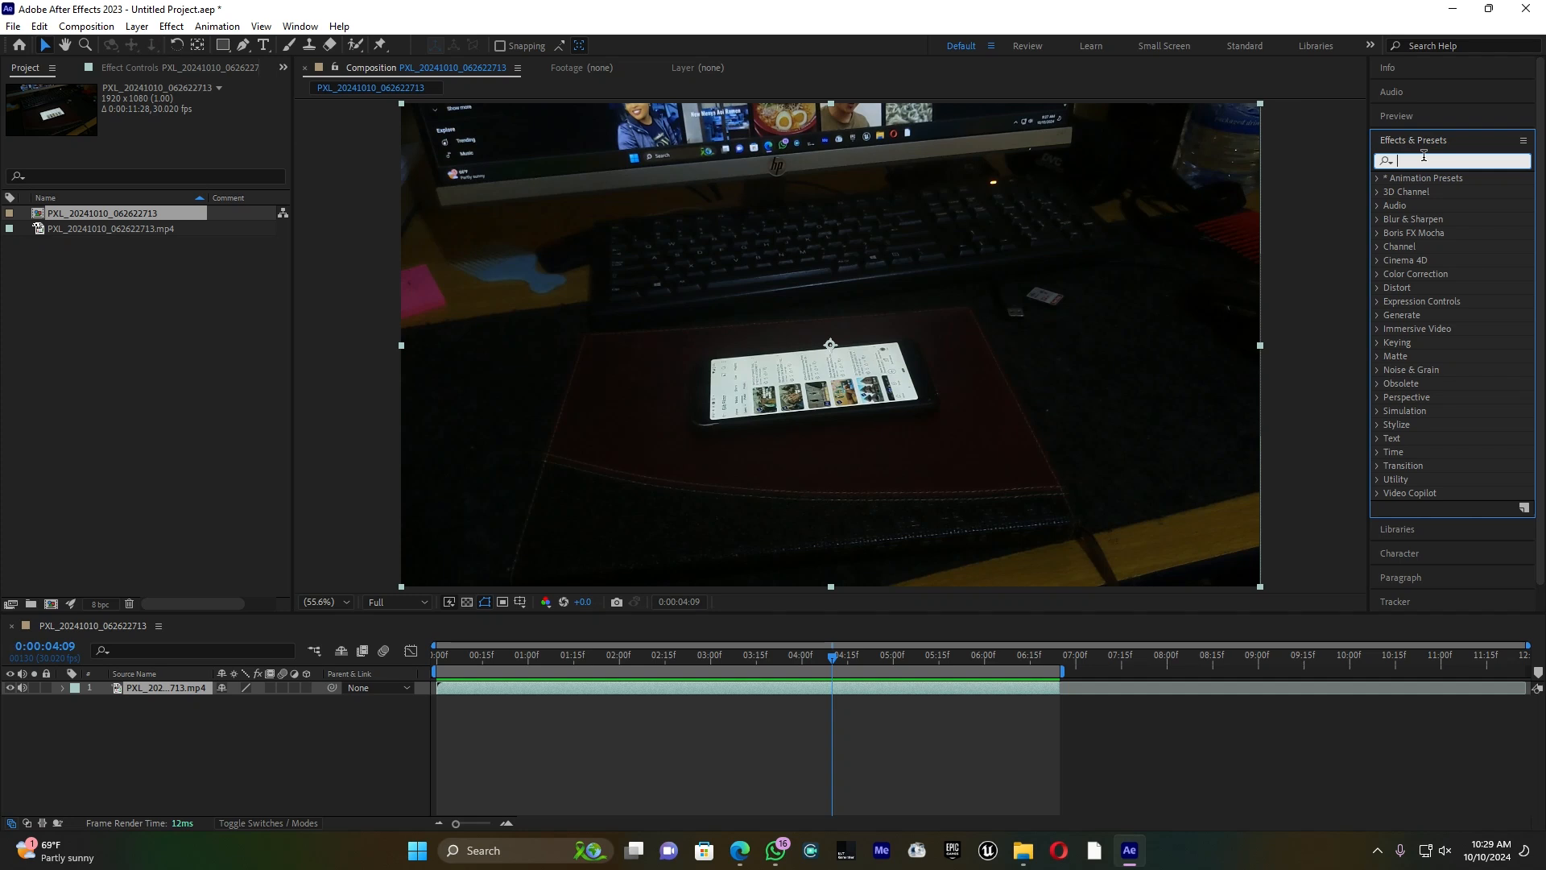
{"action": "type", "text": "3d"}
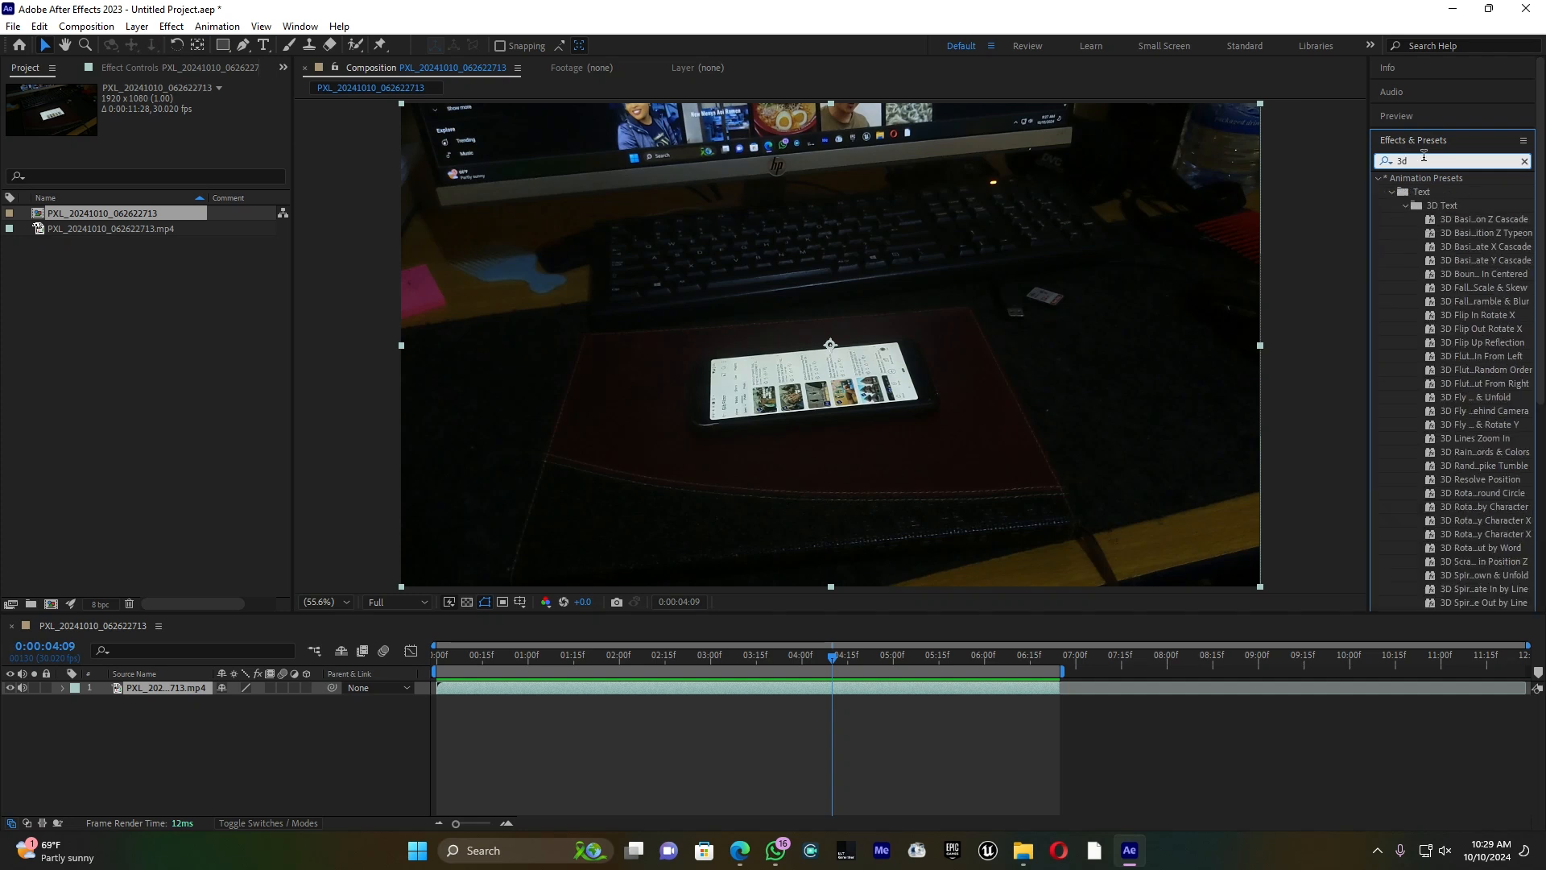
{"action": "type", "text": " cam"}
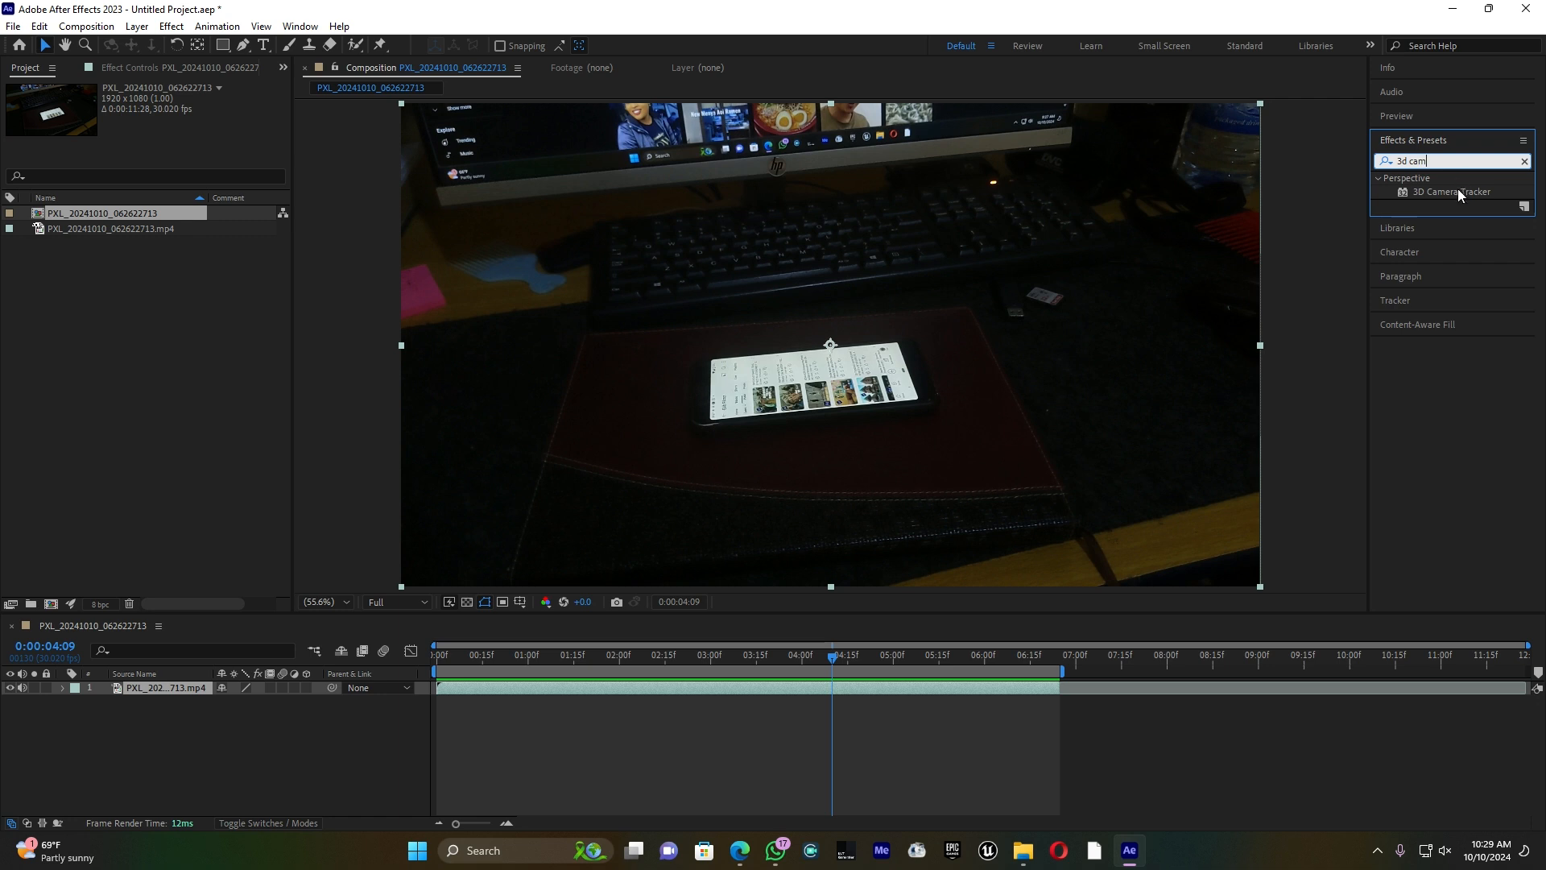
{"action": "left_click_drag", "start_coordinate": [1462, 190], "coordinate": [195, 689]}
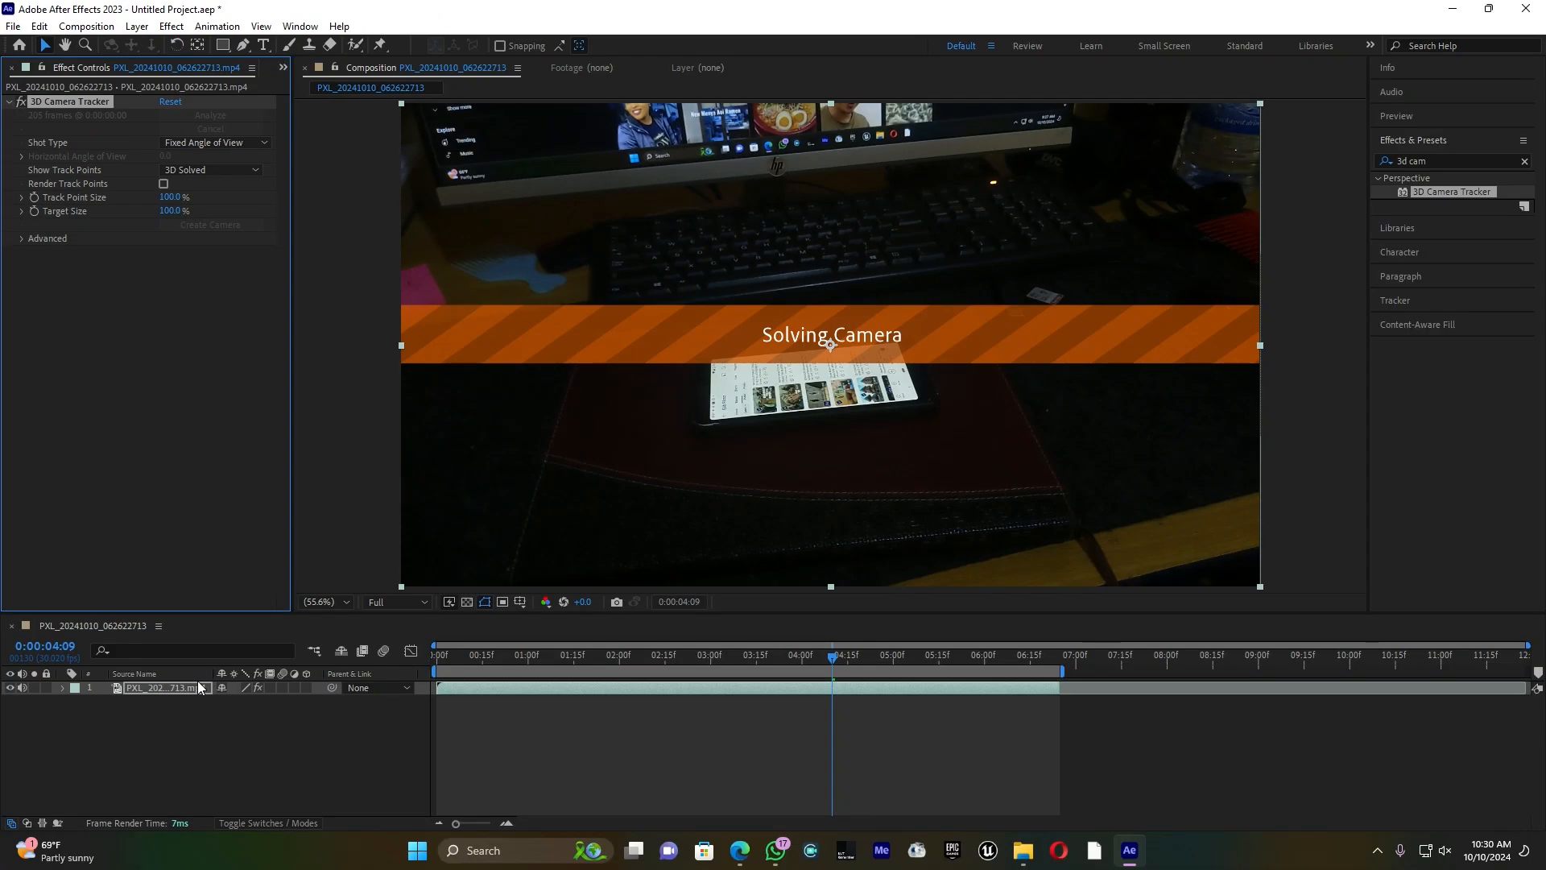
Step: At 0:00:00:08, select the track points covering the phone screen and create a solid and camera from them
{"action": "left_click_drag", "start_coordinate": [654, 654], "coordinate": [465, 646]}
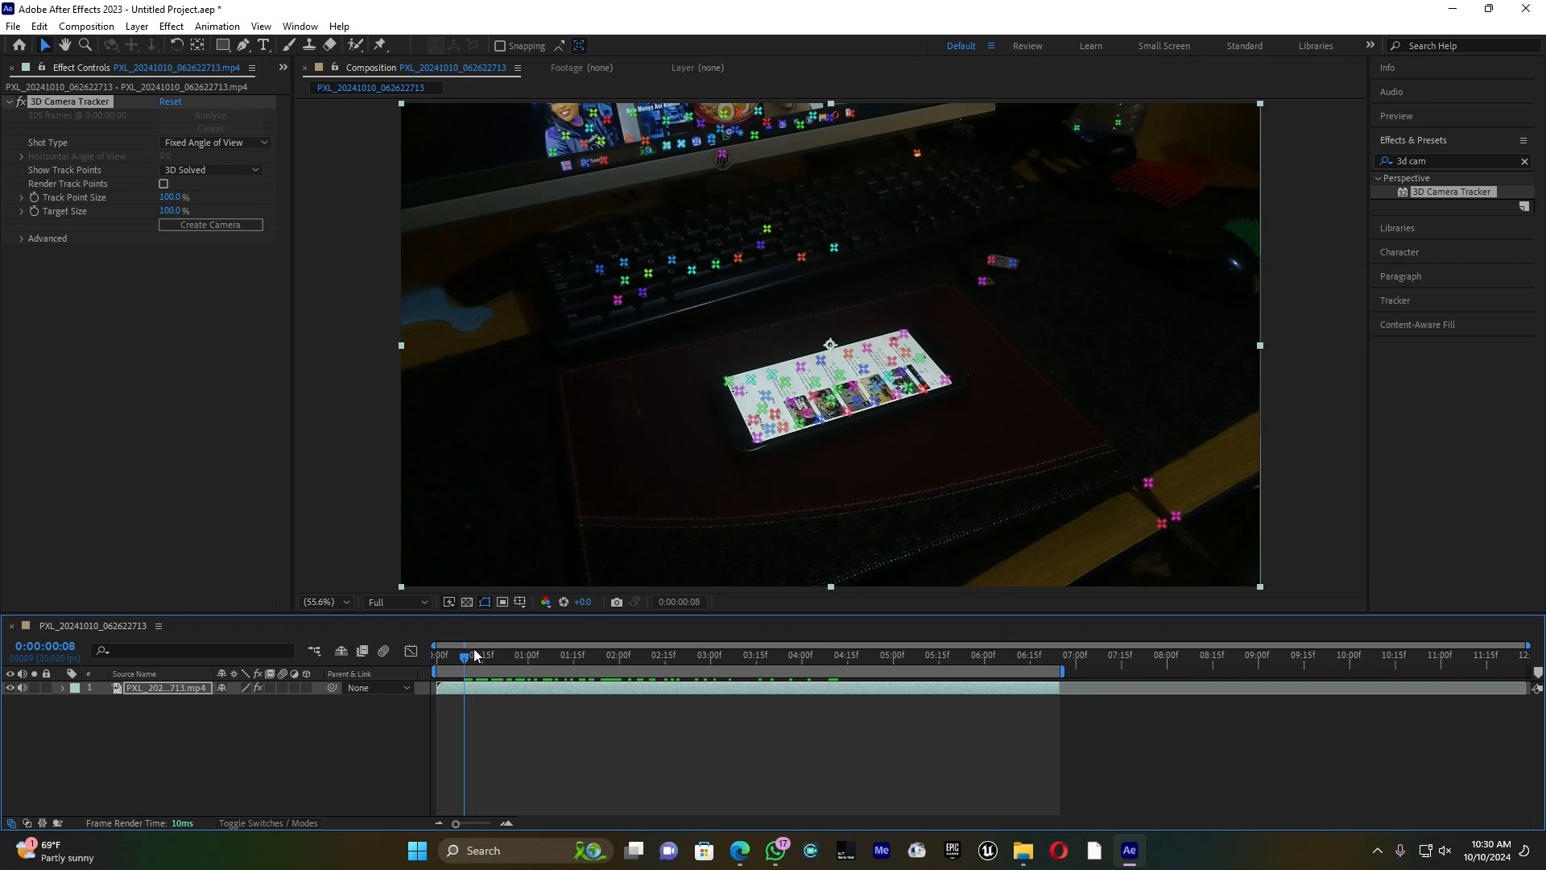
{"action": "left_click", "coordinate": [721, 375]}
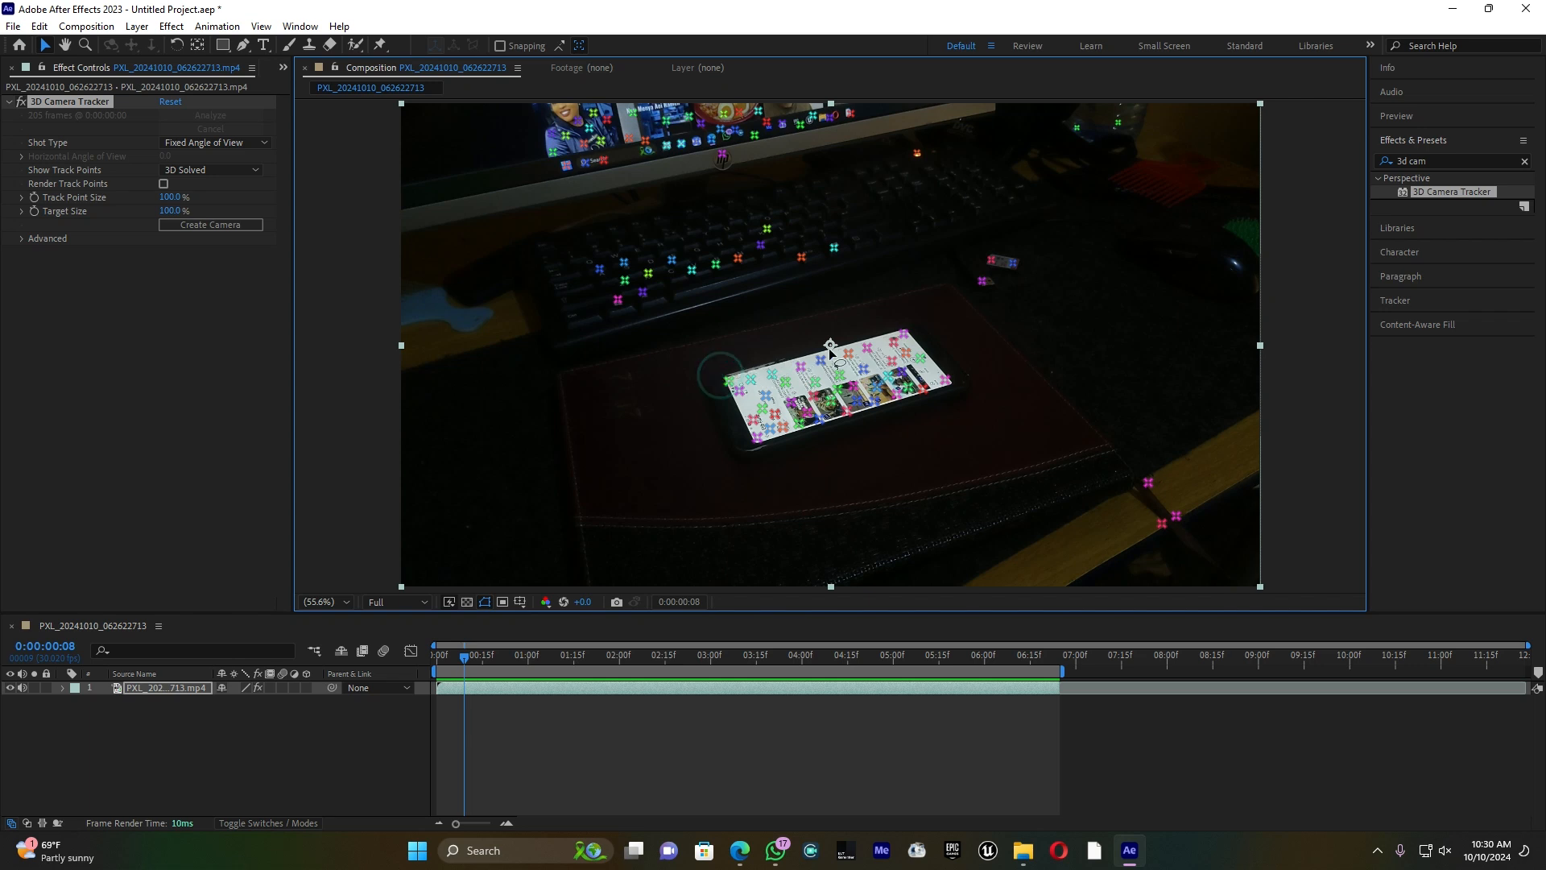
{"action": "mouse_move", "coordinate": [905, 330]}
{"action": "left_mouse_down"}
{"action": "mouse_move", "coordinate": [757, 367]}
{"action": "mouse_move", "coordinate": [919, 367]}
{"action": "mouse_move", "coordinate": [949, 390]}
{"action": "mouse_move", "coordinate": [810, 441]}
{"action": "mouse_move", "coordinate": [757, 442]}
{"action": "left_mouse_up"}
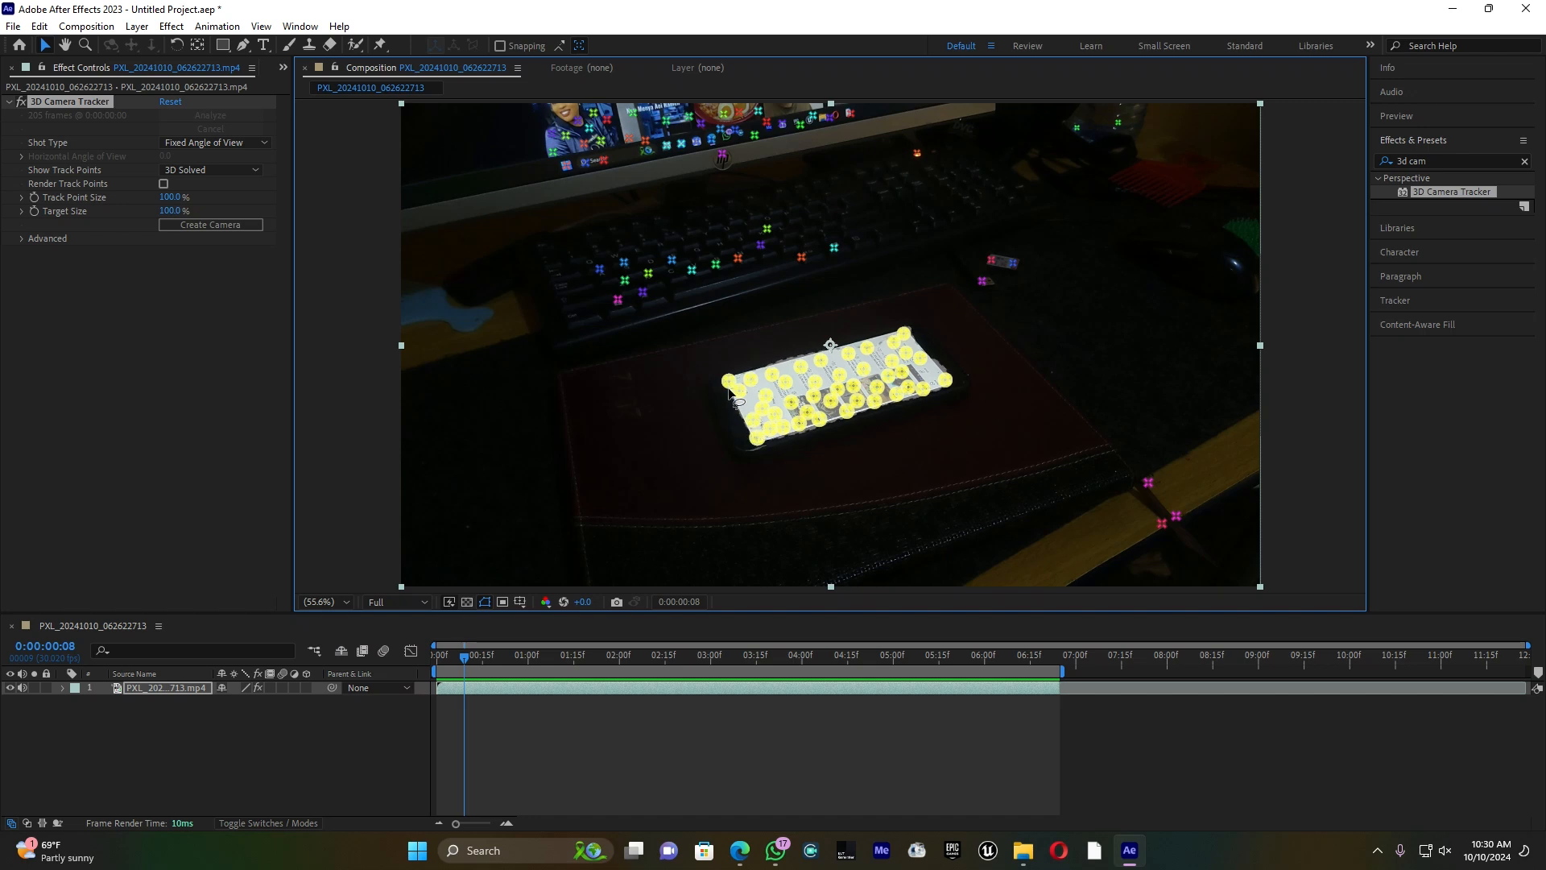
{"action": "left_click_drag", "start_coordinate": [728, 387], "coordinate": [732, 388]}
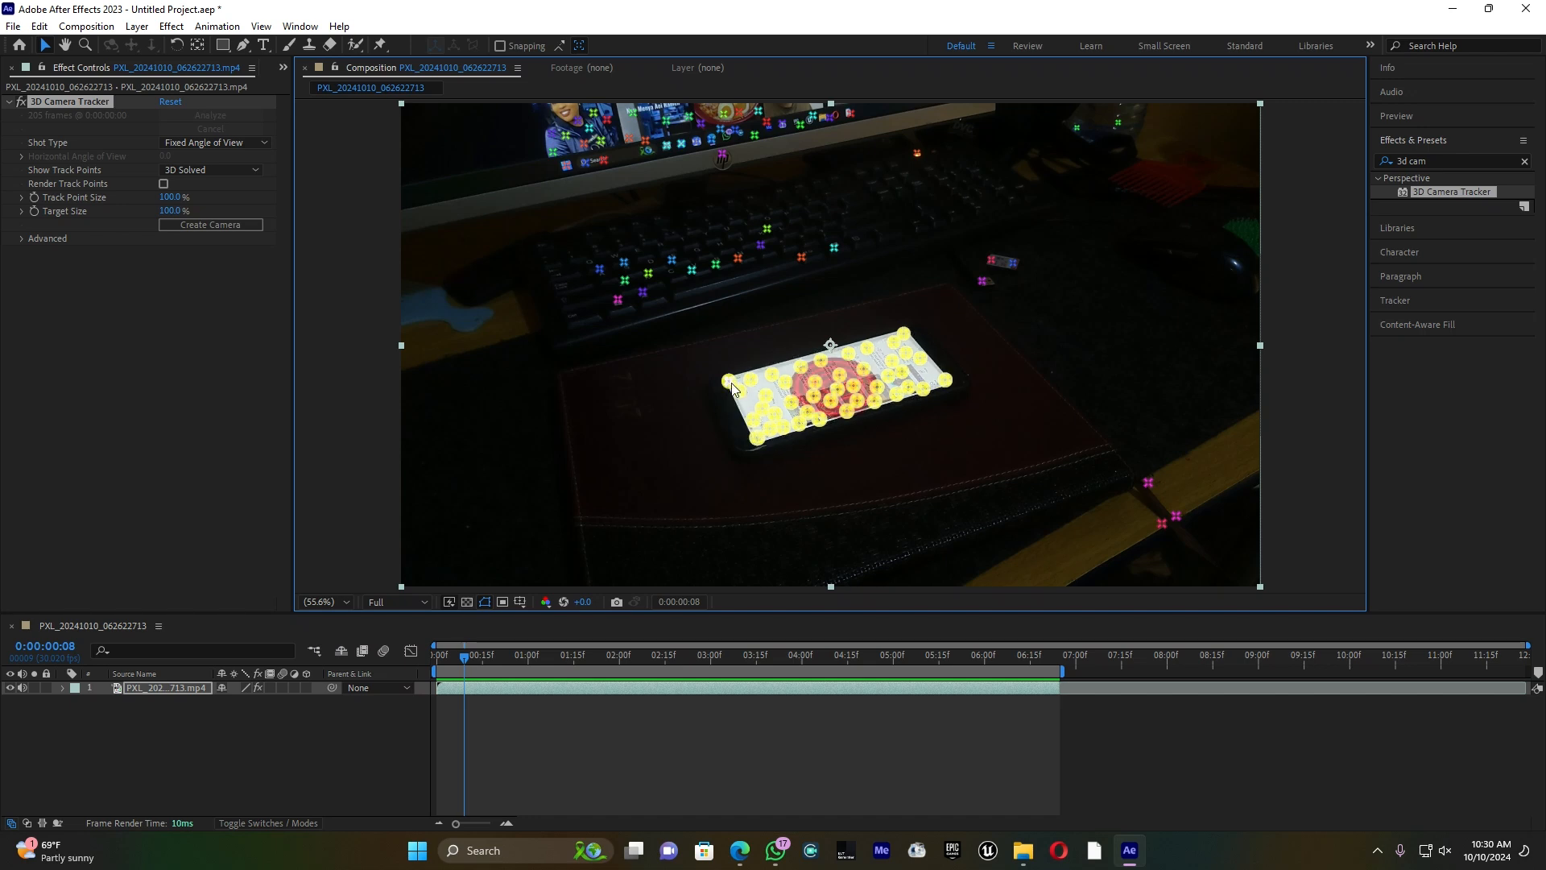
{"action": "right_click", "coordinate": [815, 377]}
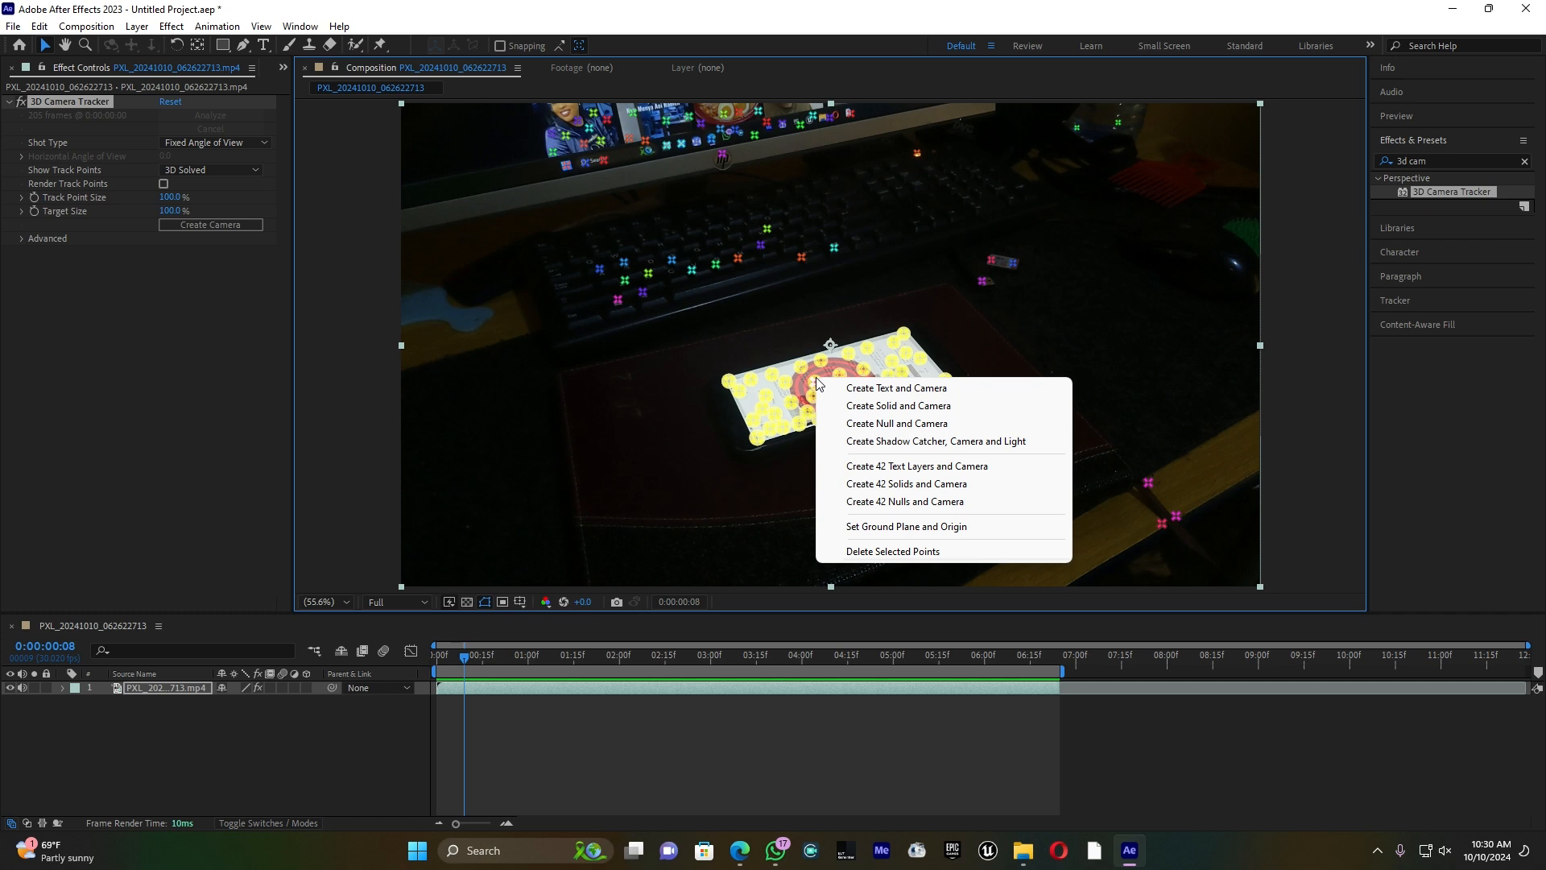
{"action": "left_click", "coordinate": [898, 406]}
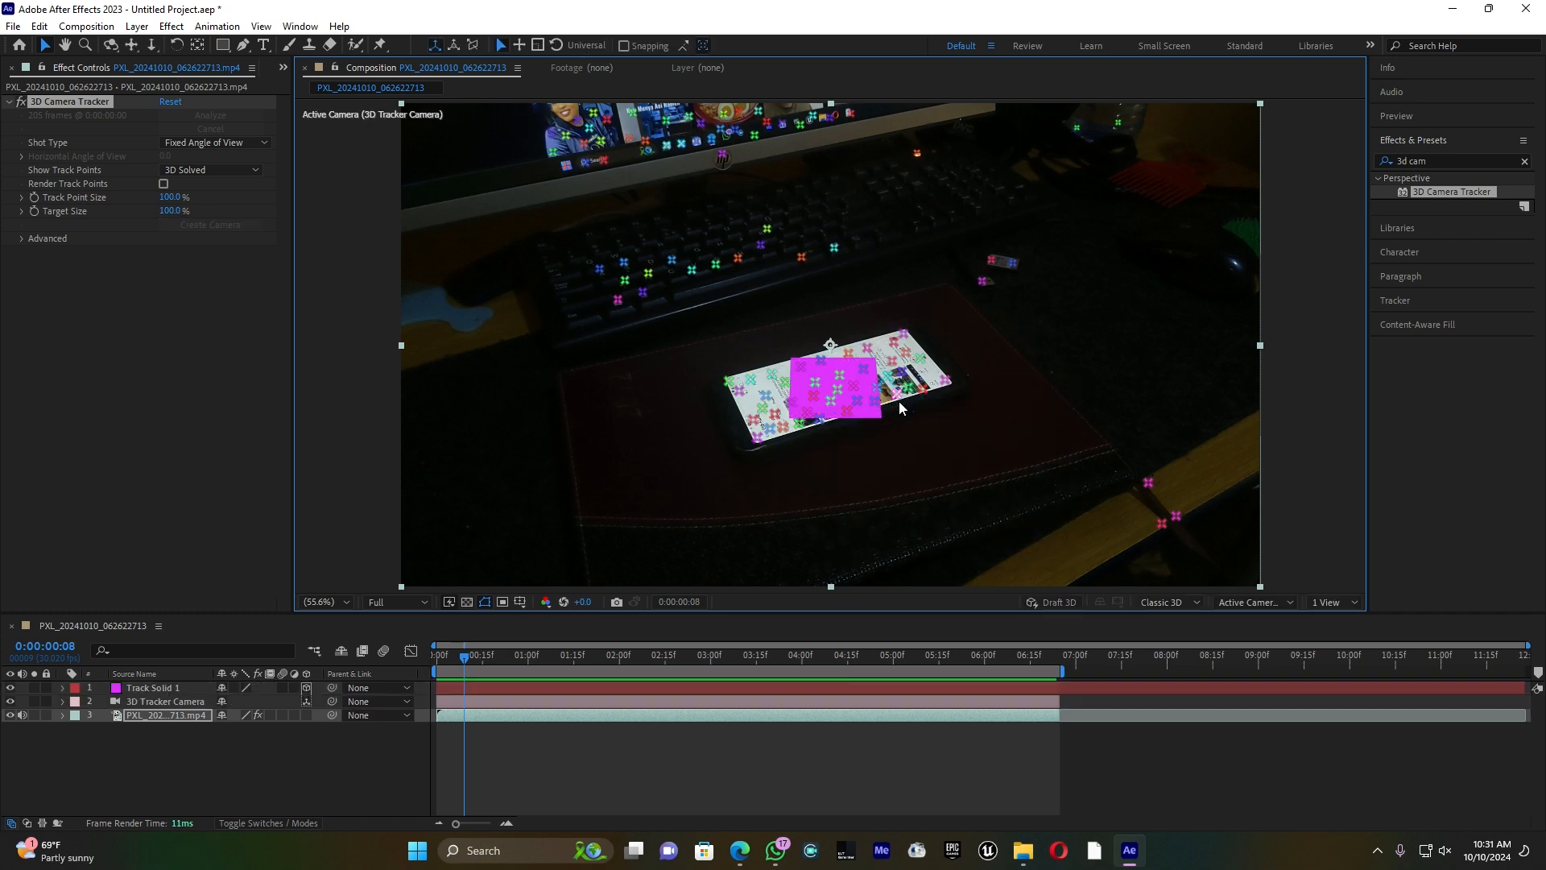
Step: Set Track Solid 1's Z Rotation to -22° and move the solid to the centre of the phone screen
{"action": "left_click", "coordinate": [63, 688]}
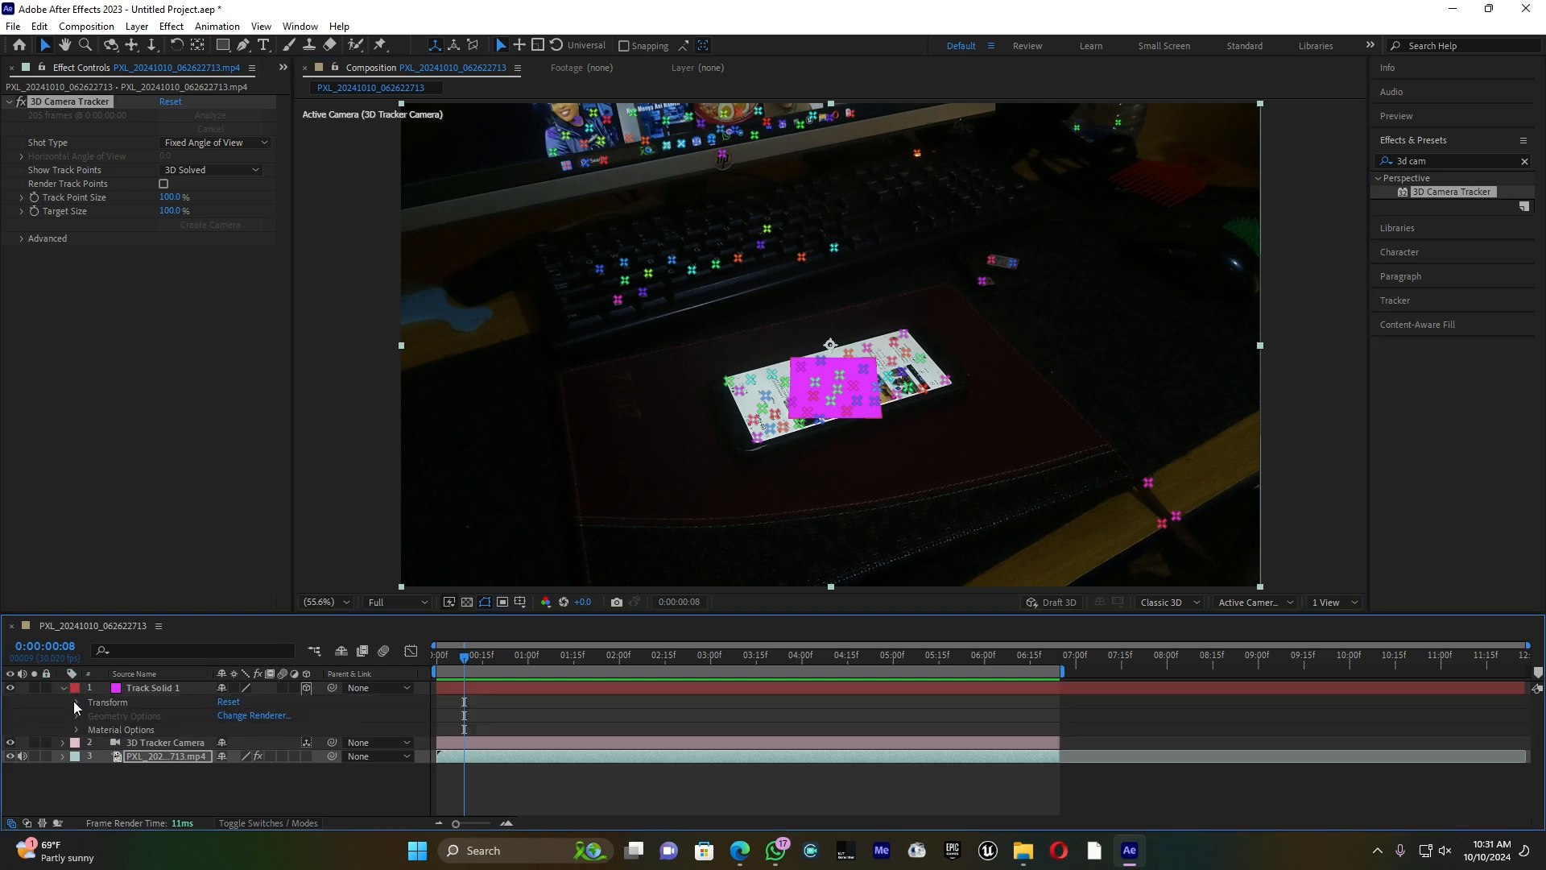
{"action": "left_click", "coordinate": [74, 700]}
{"action": "scroll", "coordinate": [162, 734], "scroll_direction": "down", "scroll_amount": 2}
{"action": "scroll", "coordinate": [269, 752], "scroll_direction": "down", "scroll_amount": 1}
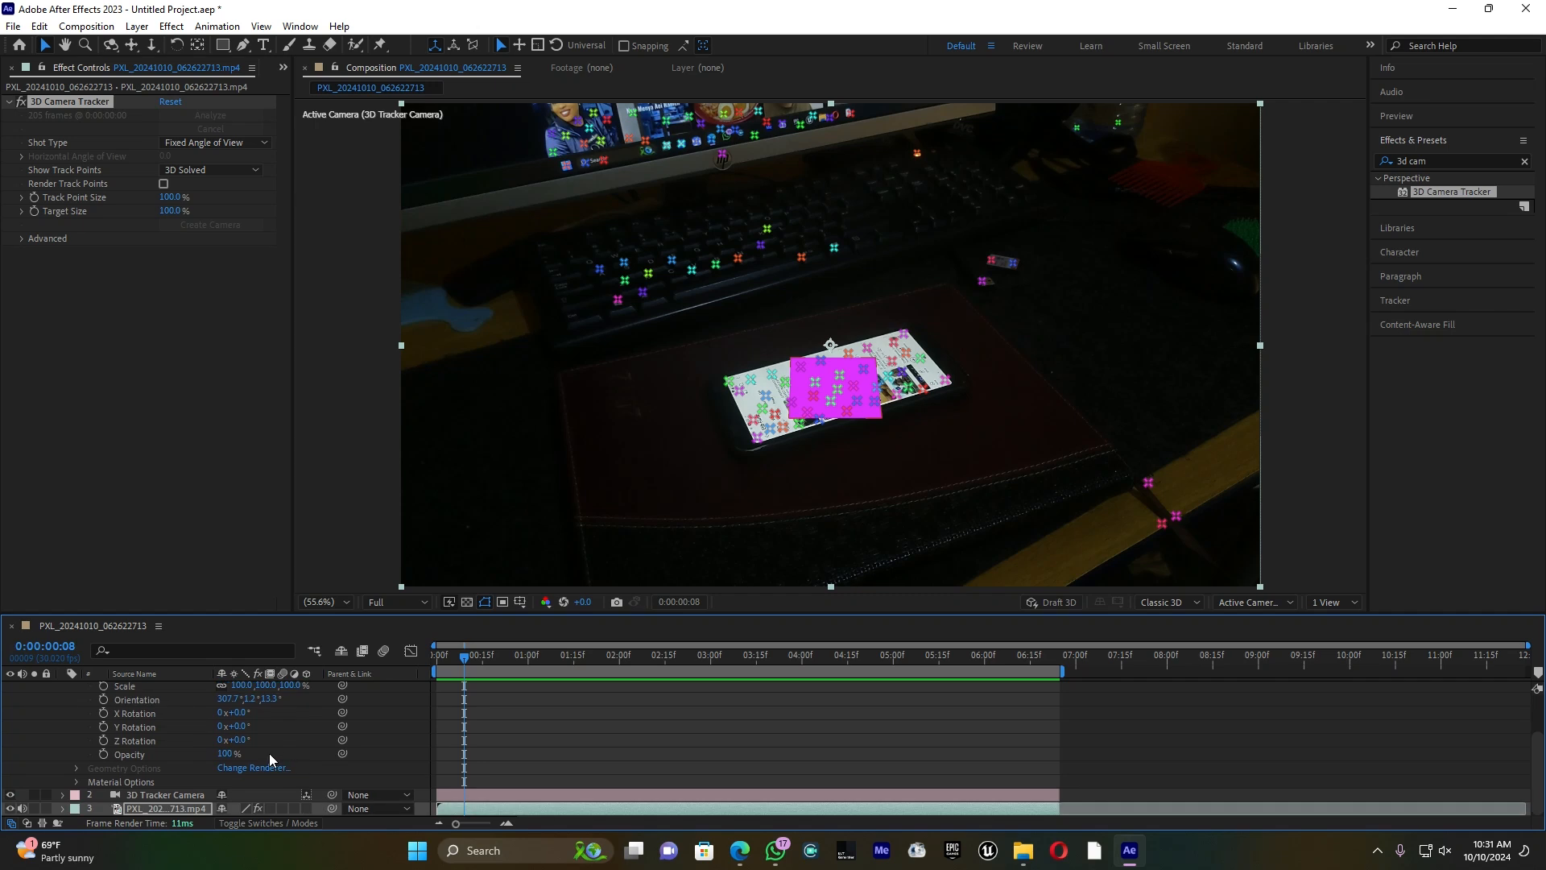
{"action": "left_click_drag", "start_coordinate": [240, 740], "coordinate": [229, 747]}
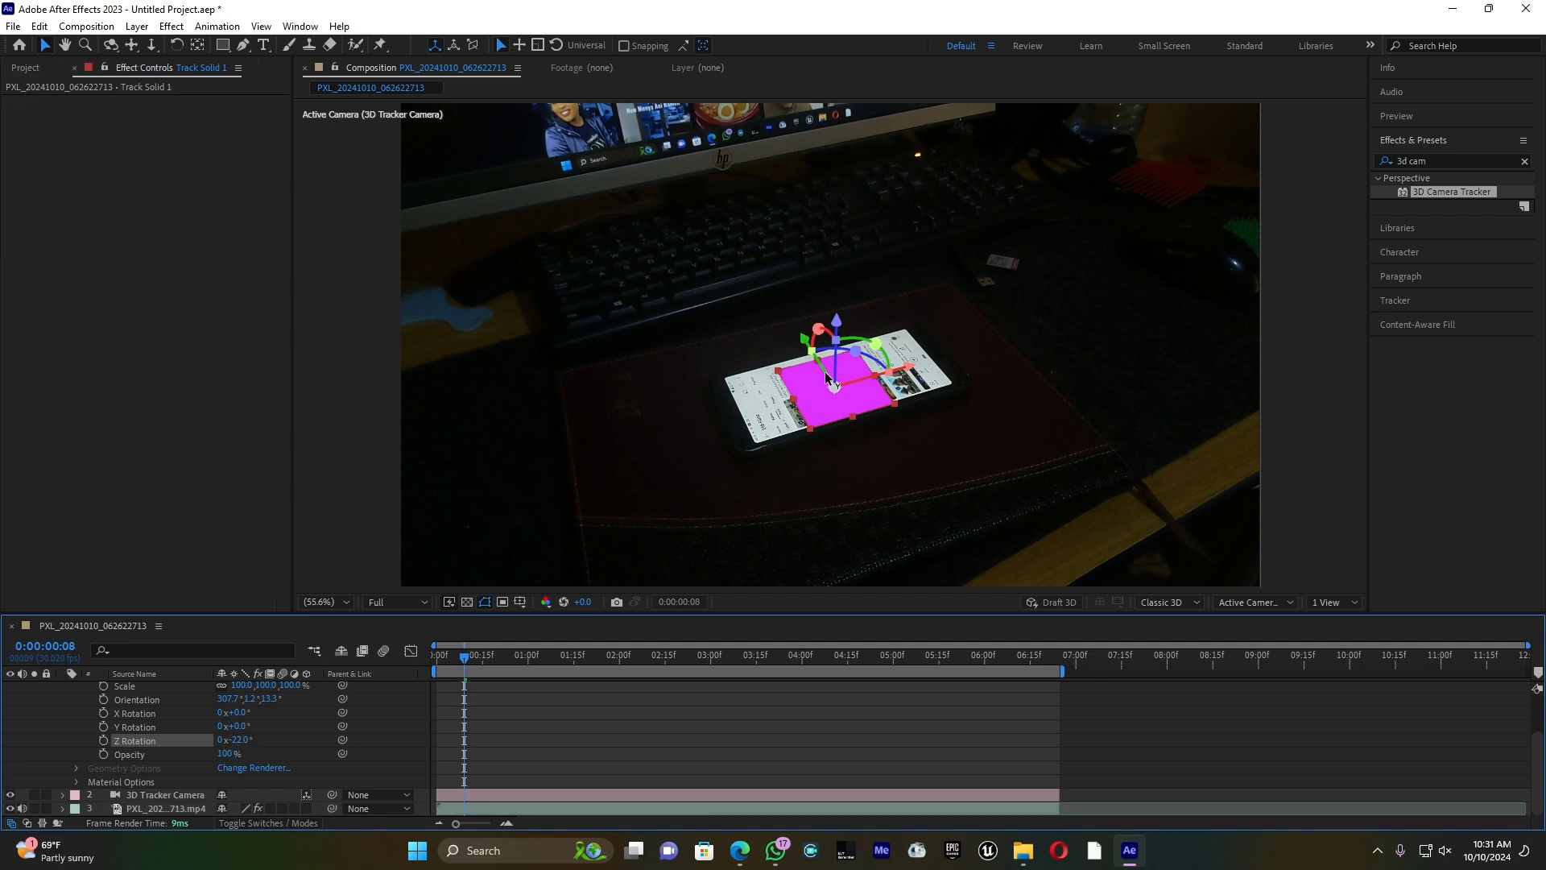
{"action": "left_click_drag", "start_coordinate": [827, 376], "coordinate": [824, 371]}
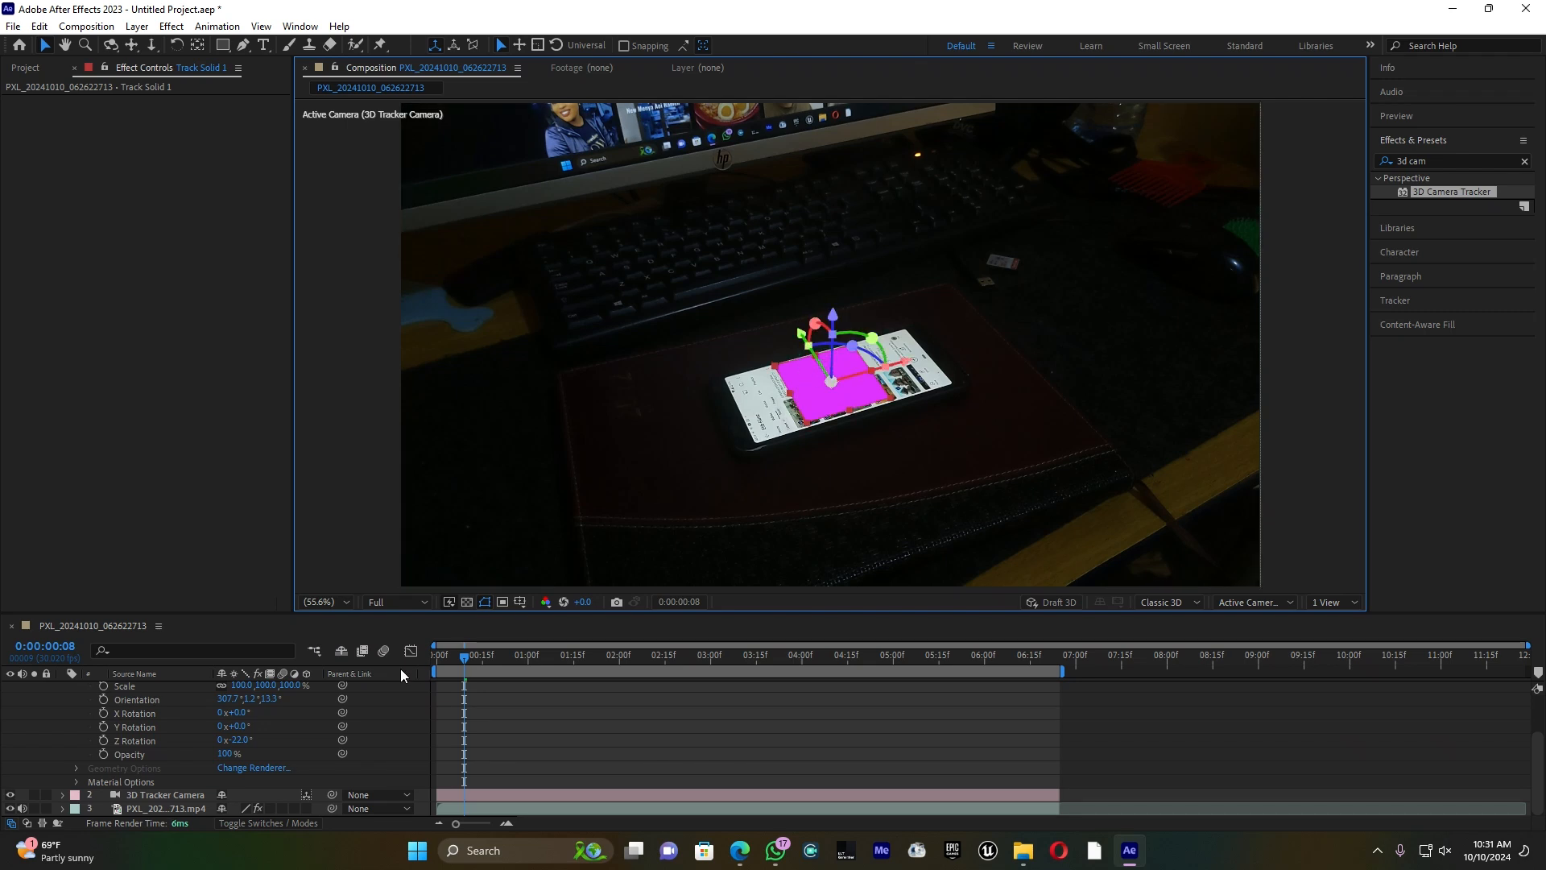
{"action": "left_click_drag", "start_coordinate": [246, 730], "coordinate": [247, 717]}
{"action": "key", "text": "ctrl+z"}
{"action": "key", "text": "ctrl+z"}
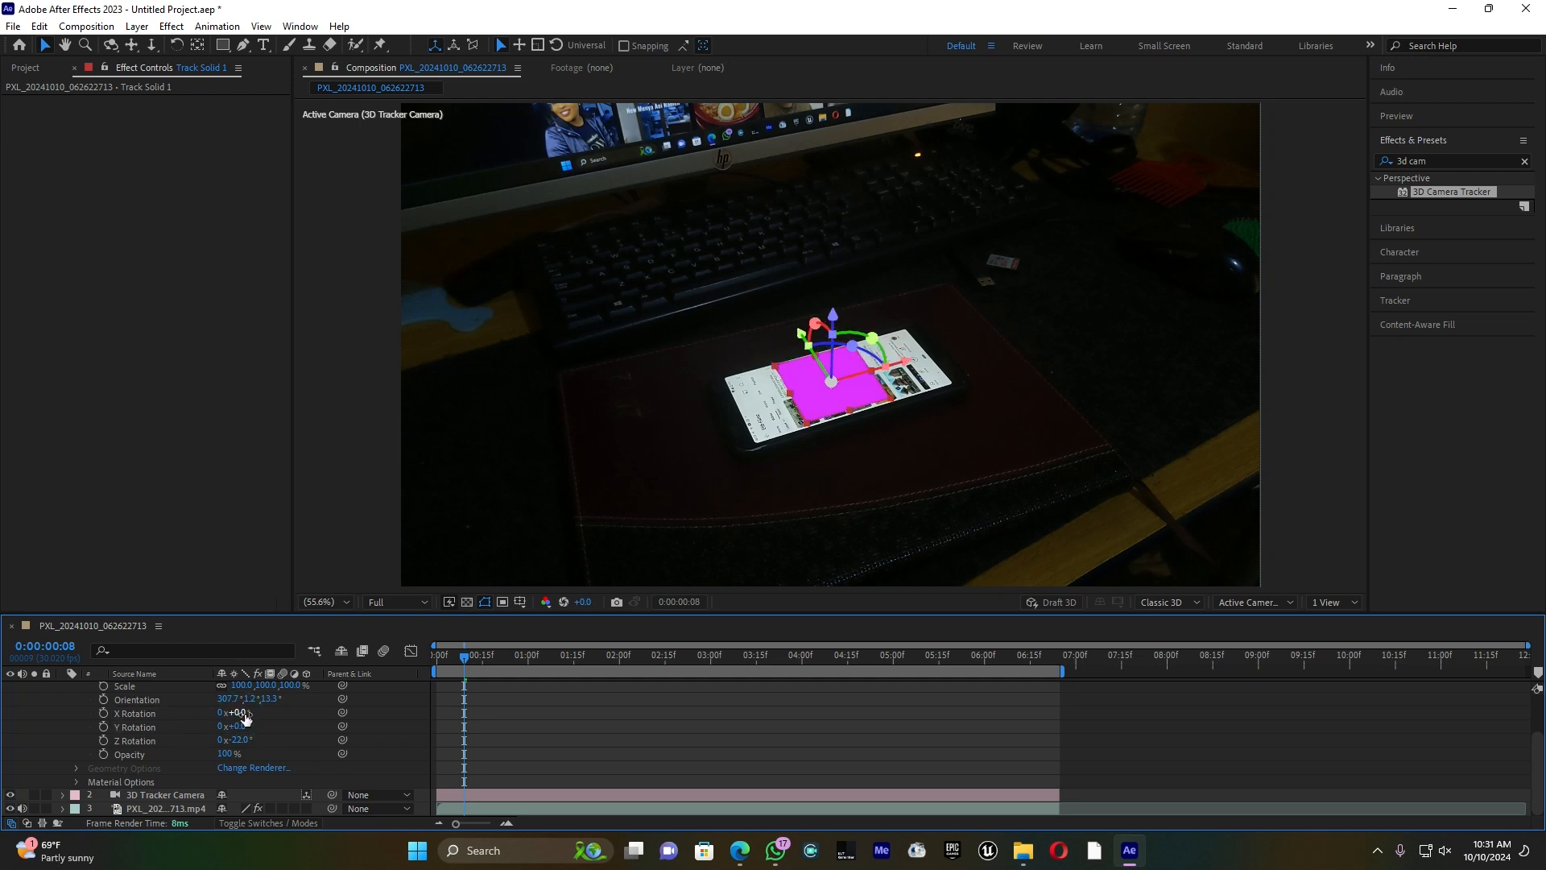
Step: Stretch Track Solid 1 to about 234.2% by 108.7% to cover the phone screen, keeping Z Rotation at -22°
{"action": "left_click_drag", "start_coordinate": [791, 399], "coordinate": [742, 414]}
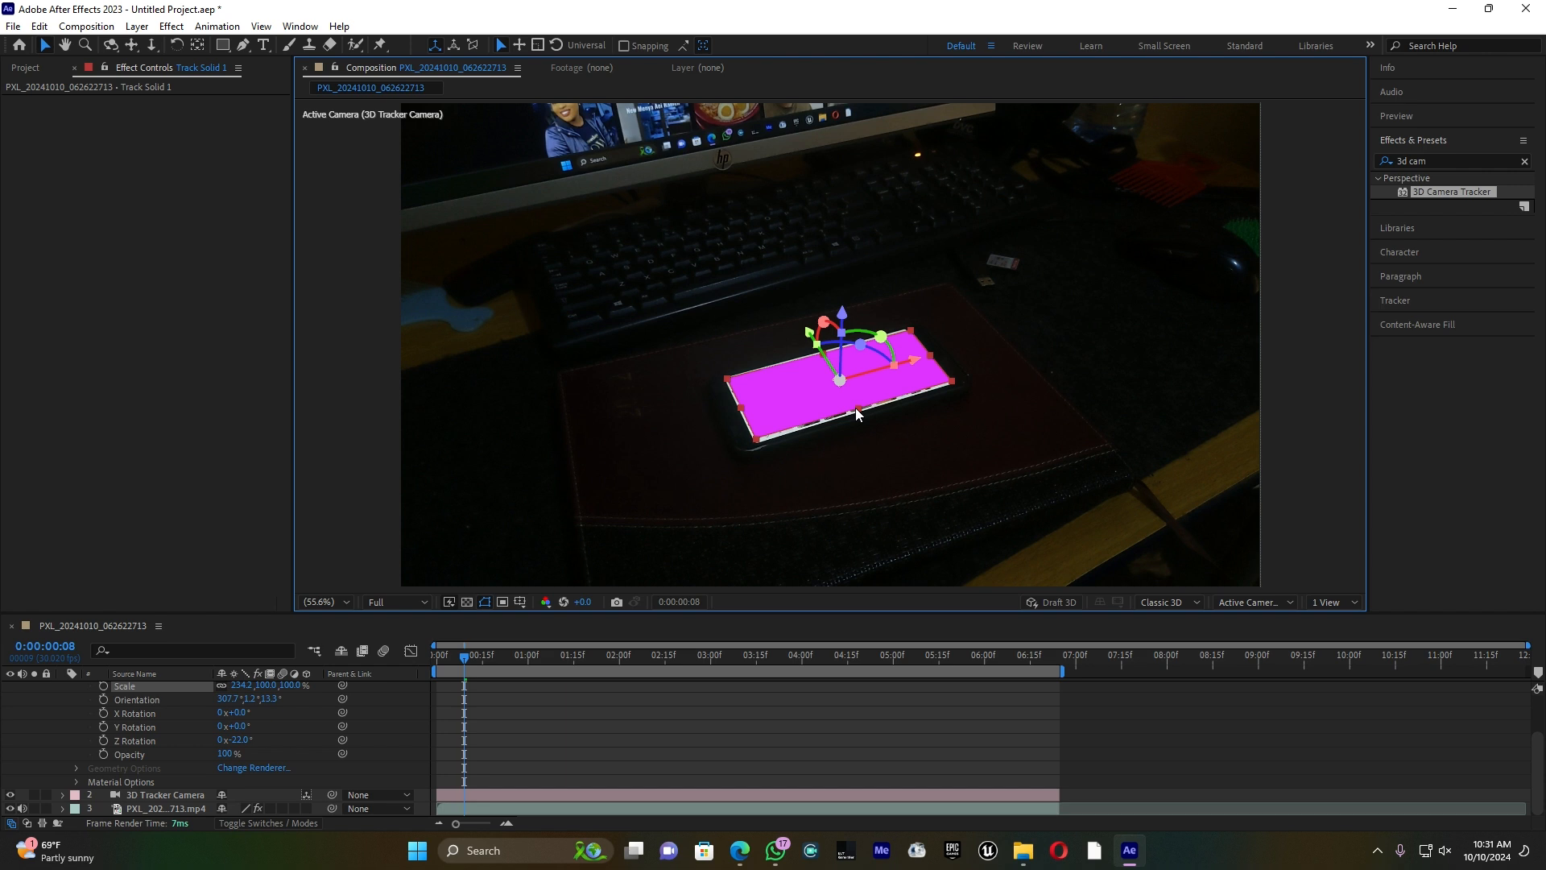
{"action": "left_click_drag", "start_coordinate": [858, 414], "coordinate": [859, 416]}
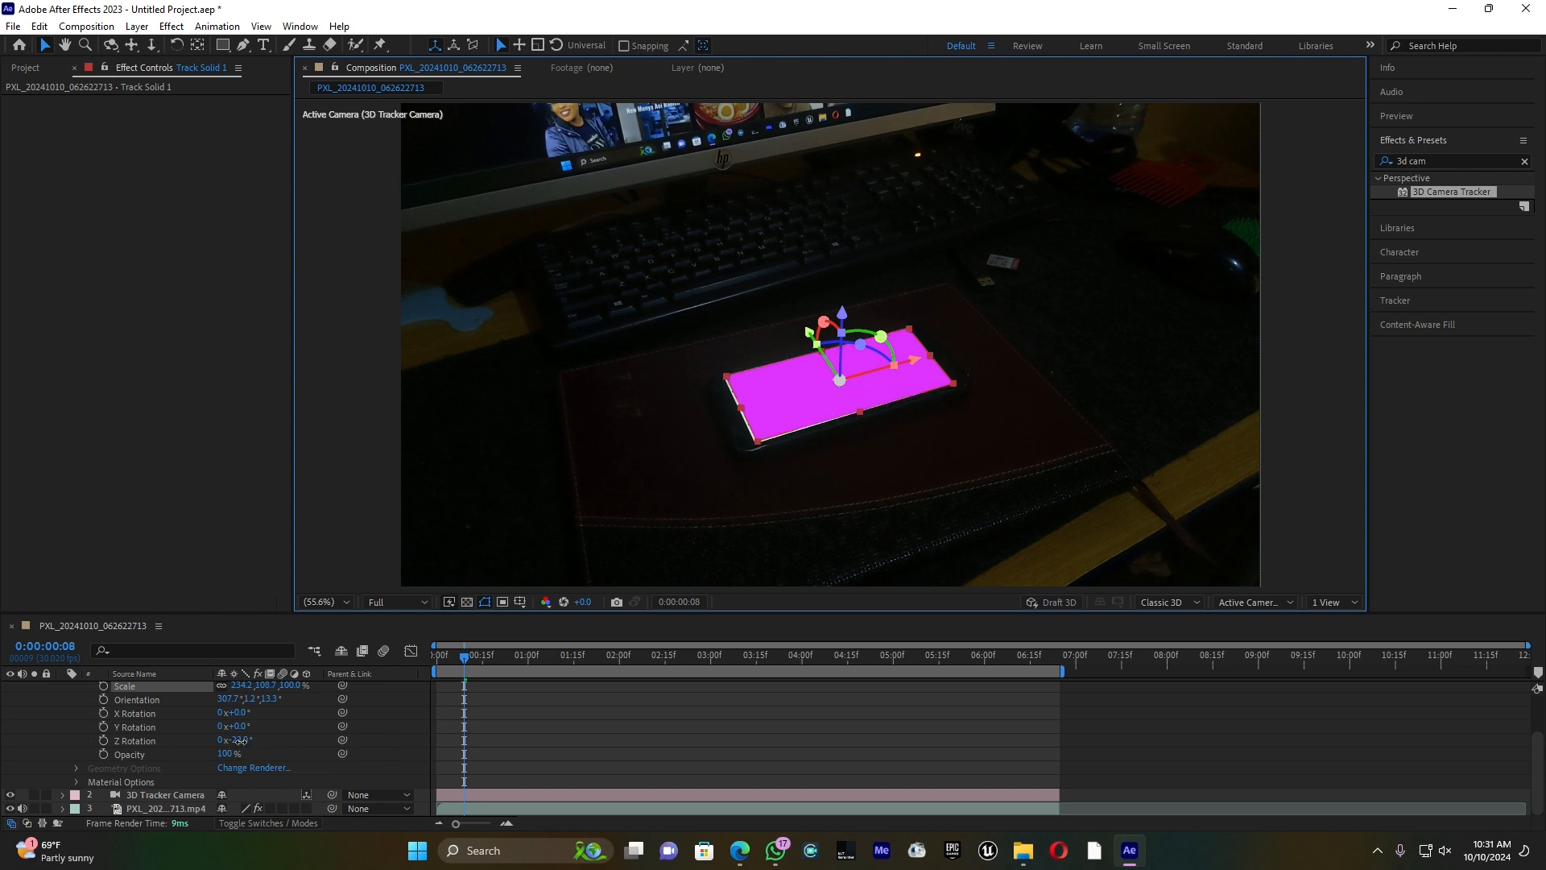
{"action": "left_click", "coordinate": [240, 740]}
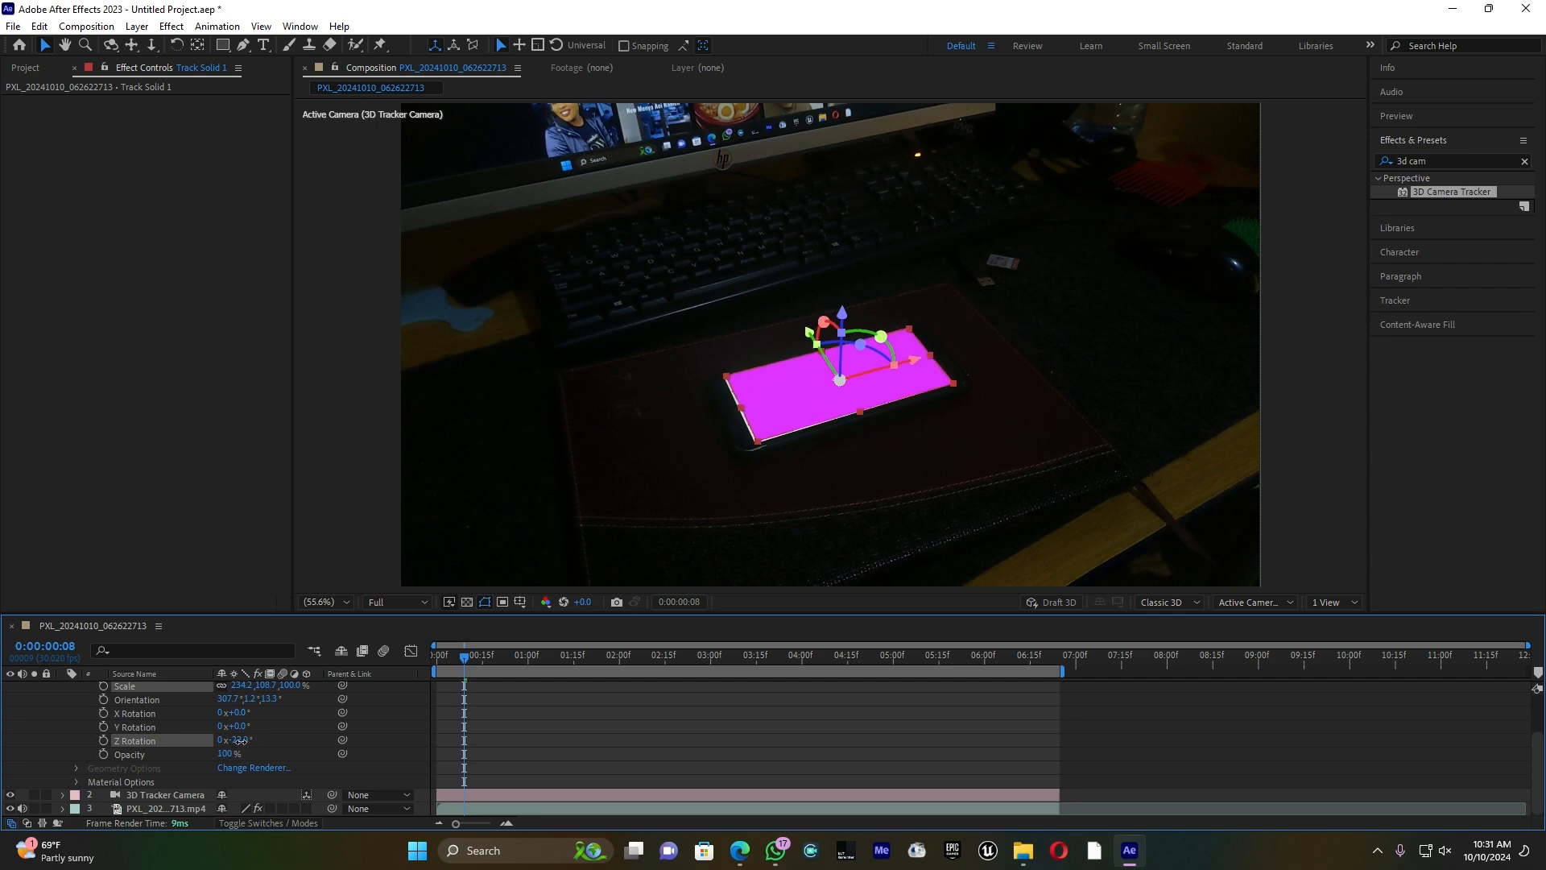
{"action": "left_click_drag", "start_coordinate": [240, 740], "coordinate": [243, 740]}
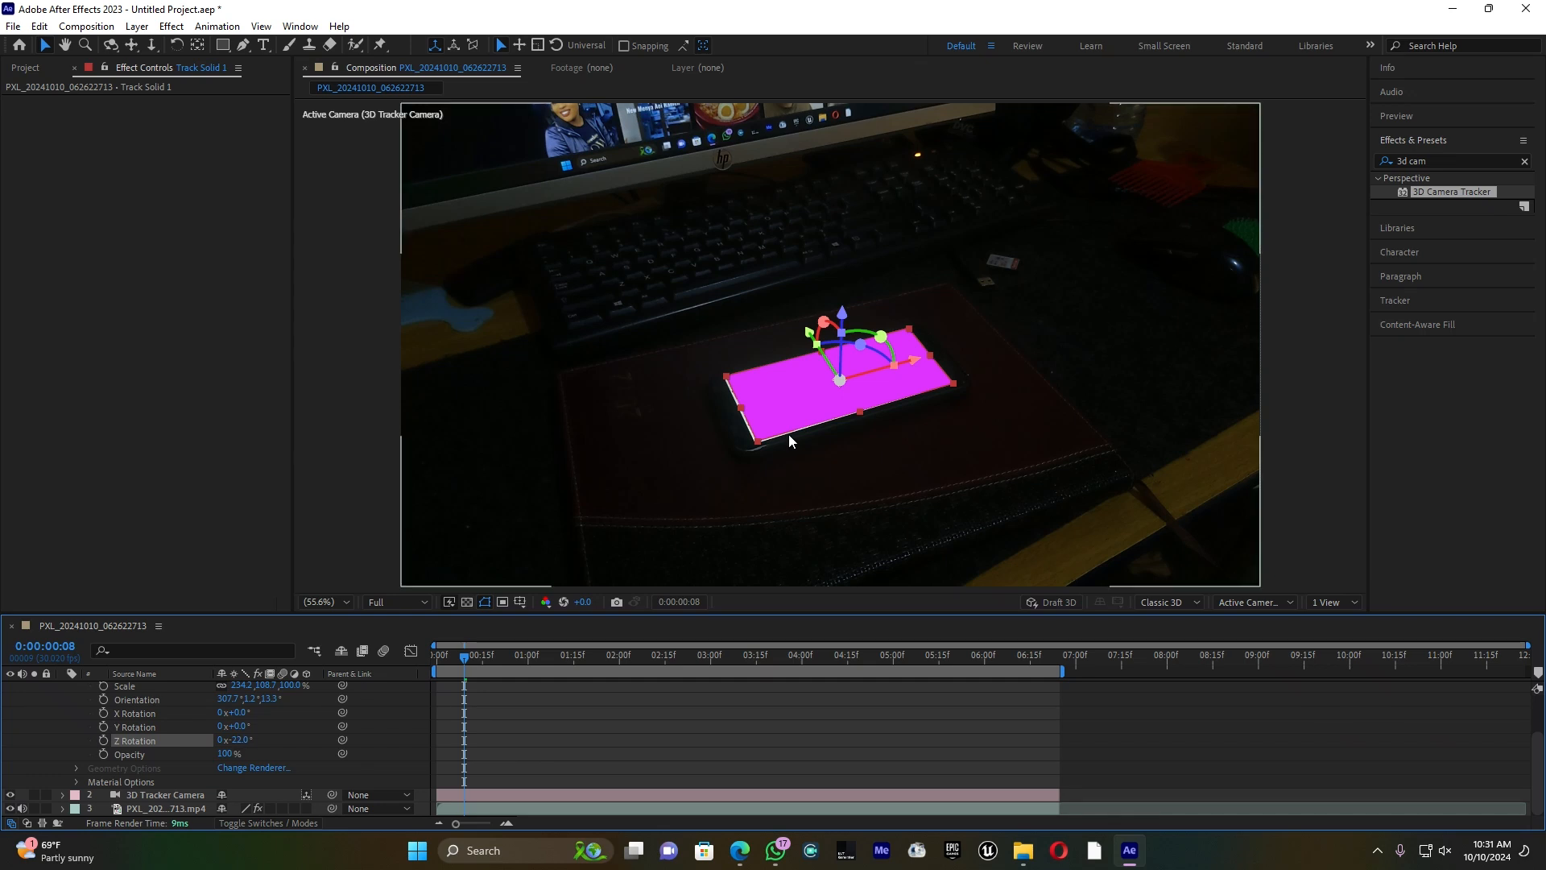
Step: Nudge Track Solid 1 into line with the phone screen, set its Z Rotation to -23° and preview the tracking
{"action": "left_click", "coordinate": [810, 398]}
{"action": "left_click_drag", "start_coordinate": [810, 396], "coordinate": [808, 396]}
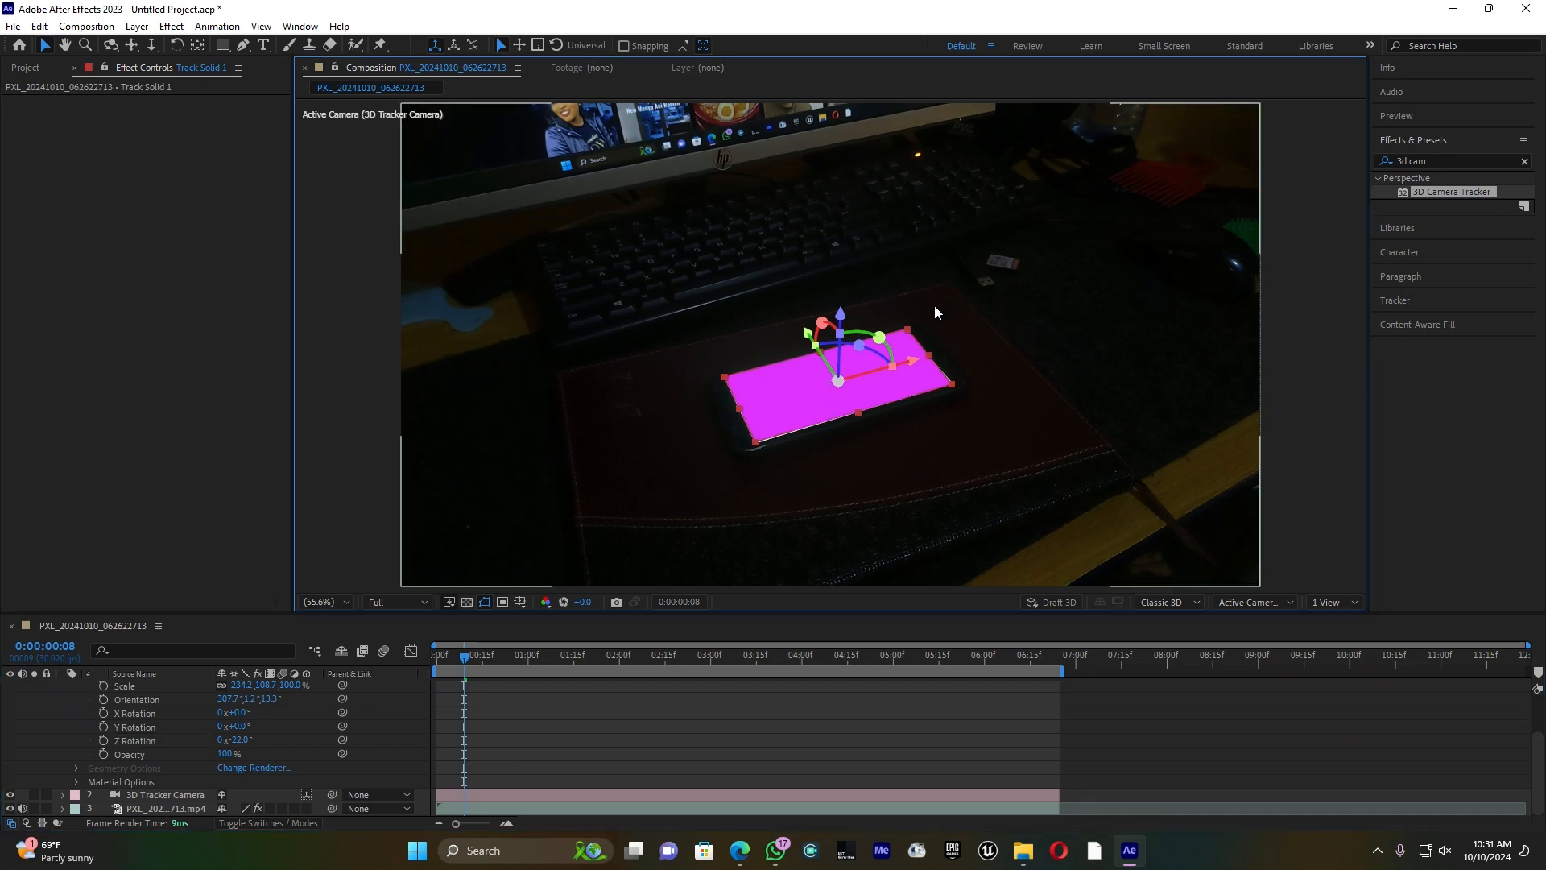
{"action": "left_click_drag", "start_coordinate": [908, 334], "coordinate": [907, 337]}
{"action": "key", "text": "ctrl+z"}
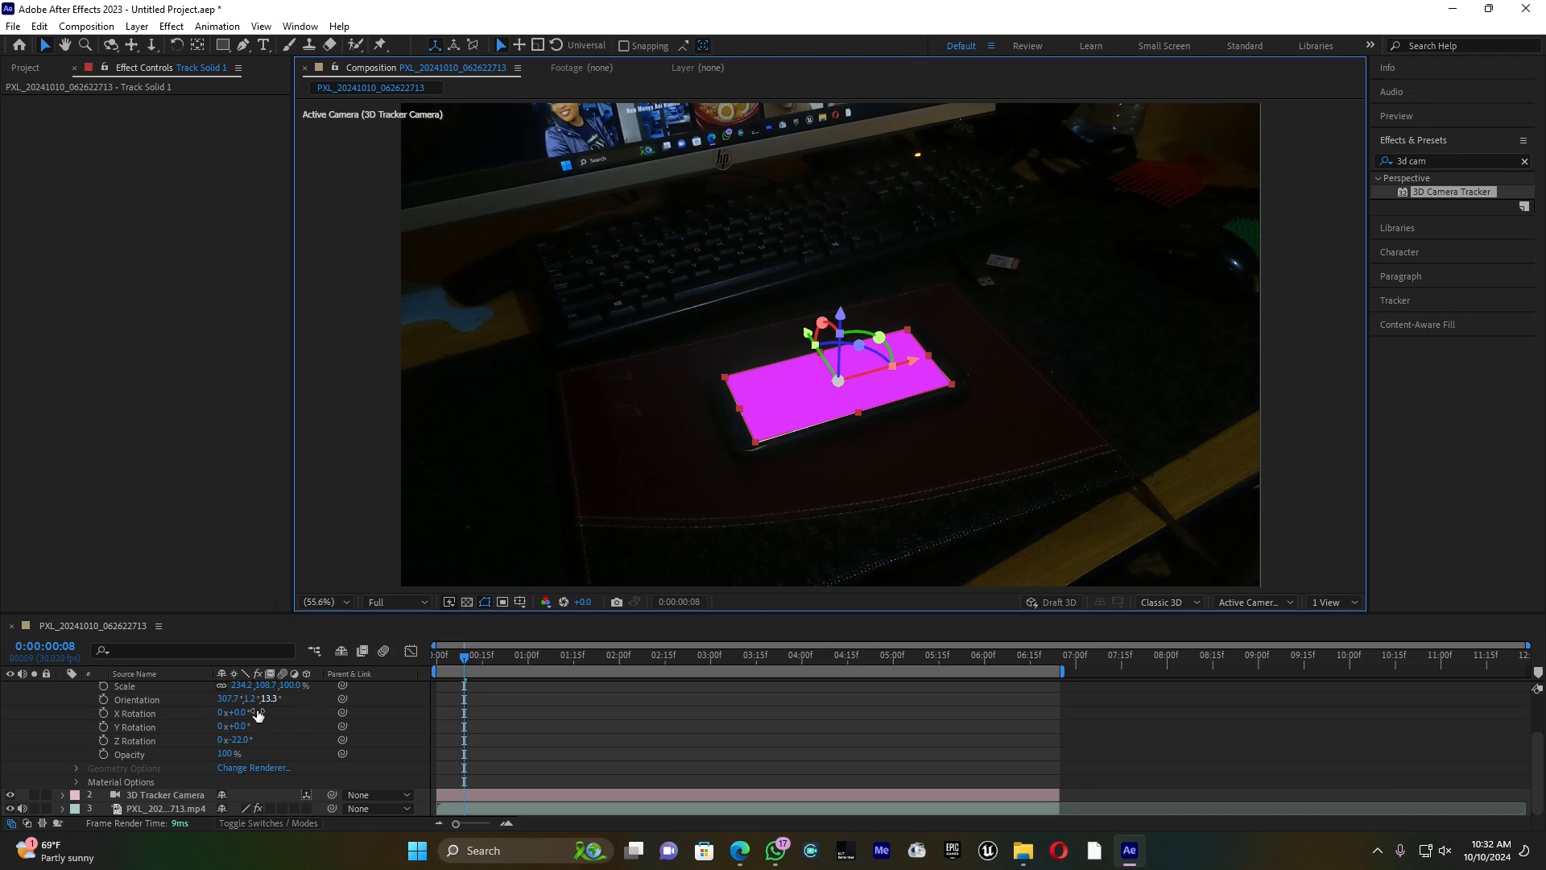
{"action": "left_click_drag", "start_coordinate": [242, 740], "coordinate": [243, 739]}
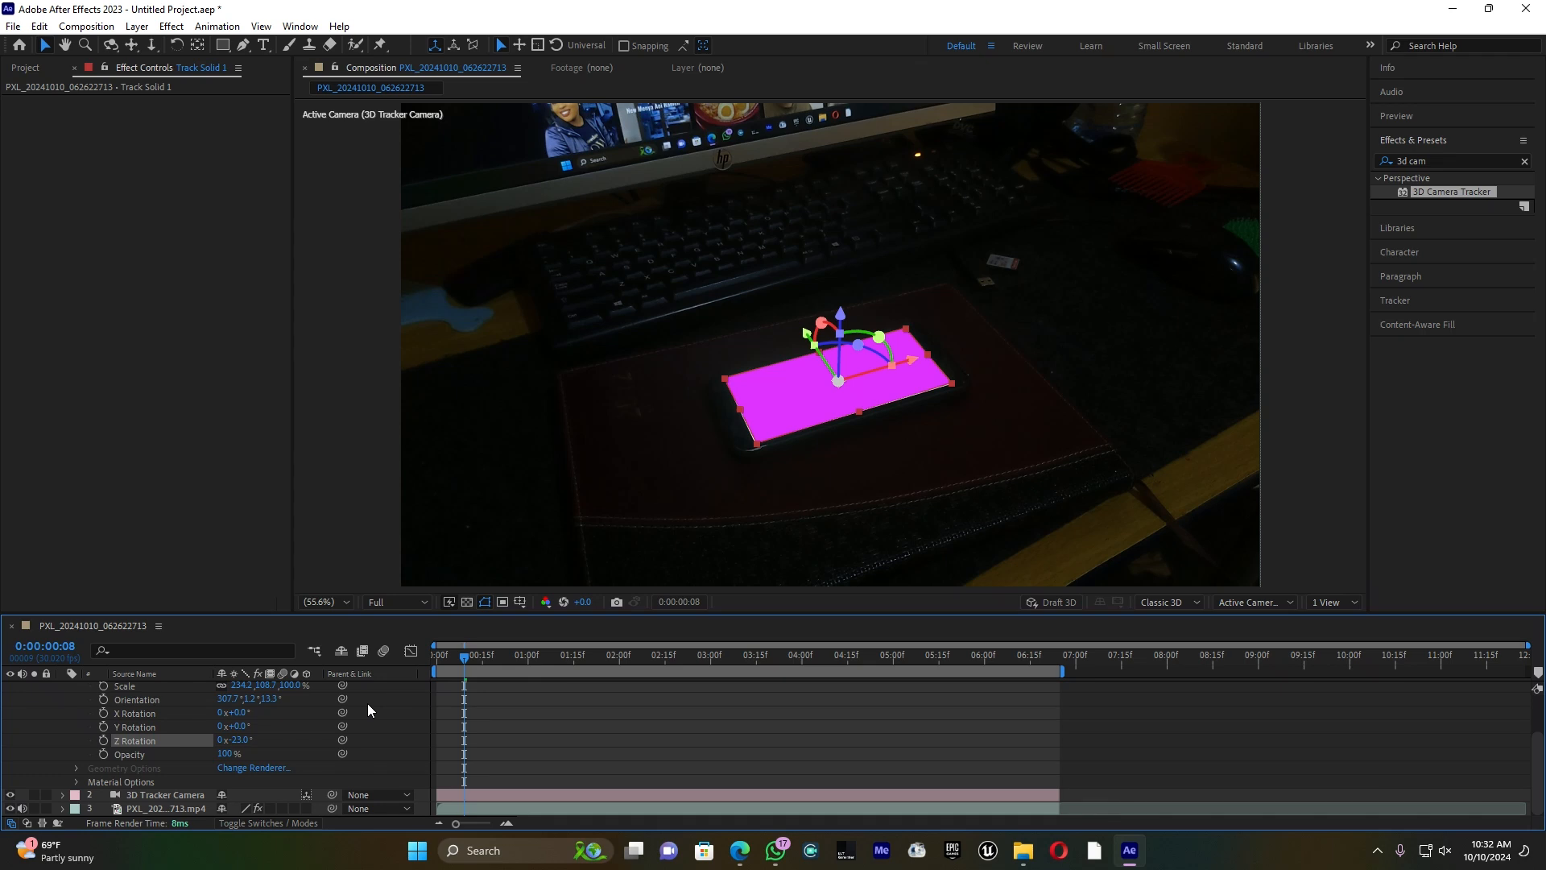
{"action": "key", "text": "space"}
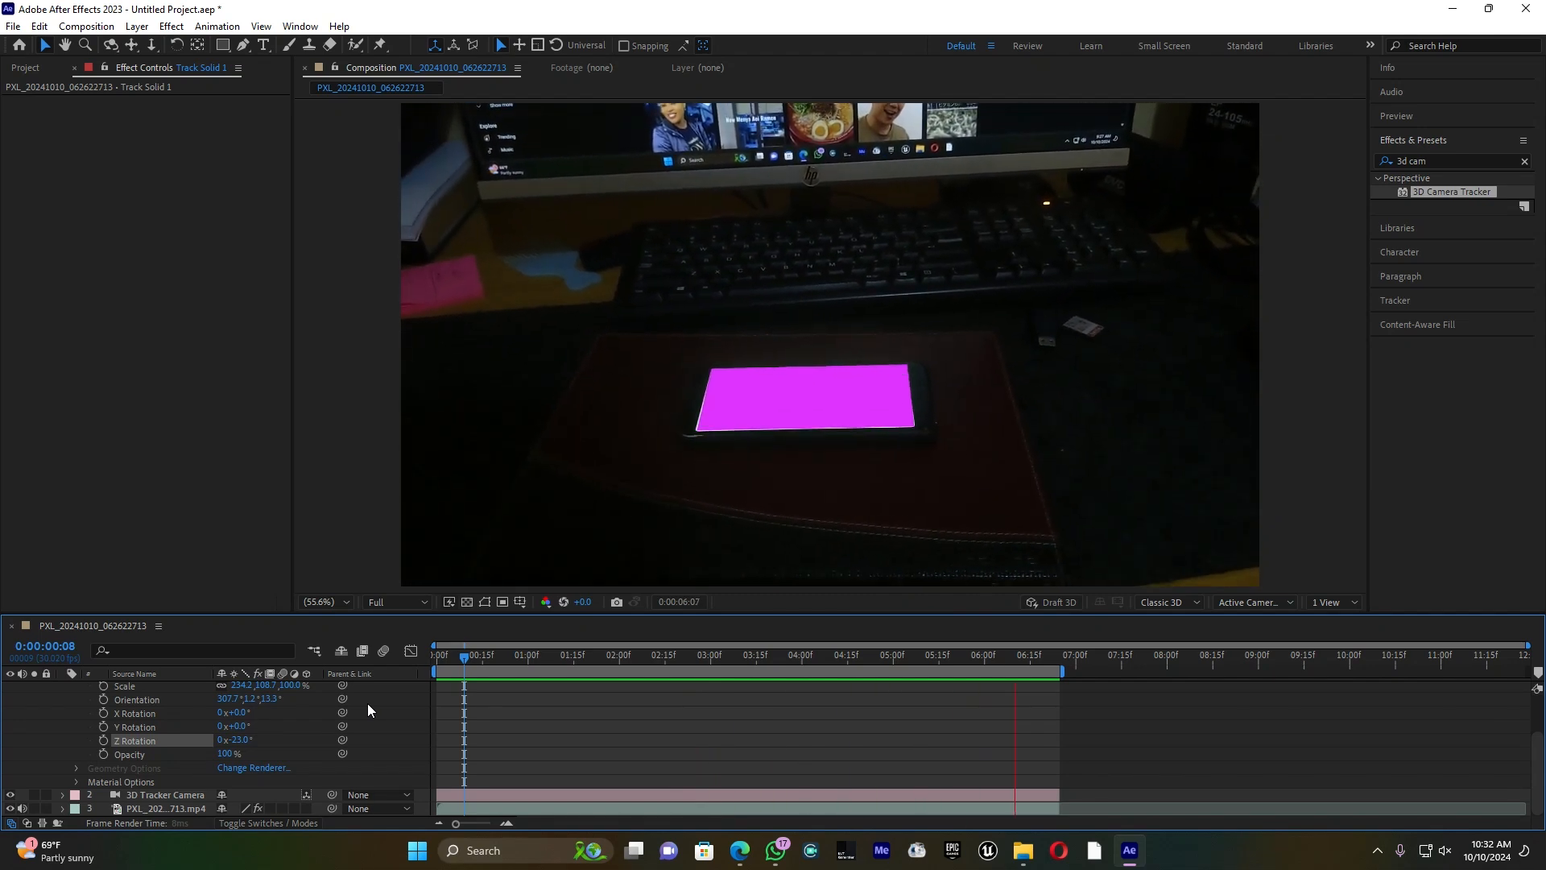
Step: Apply the Grid effect to Track Solid 1 with a Border of 24 and preview its tracking from the first frame
{"action": "left_click", "coordinate": [500, 660]}
{"action": "left_click", "coordinate": [437, 660]}
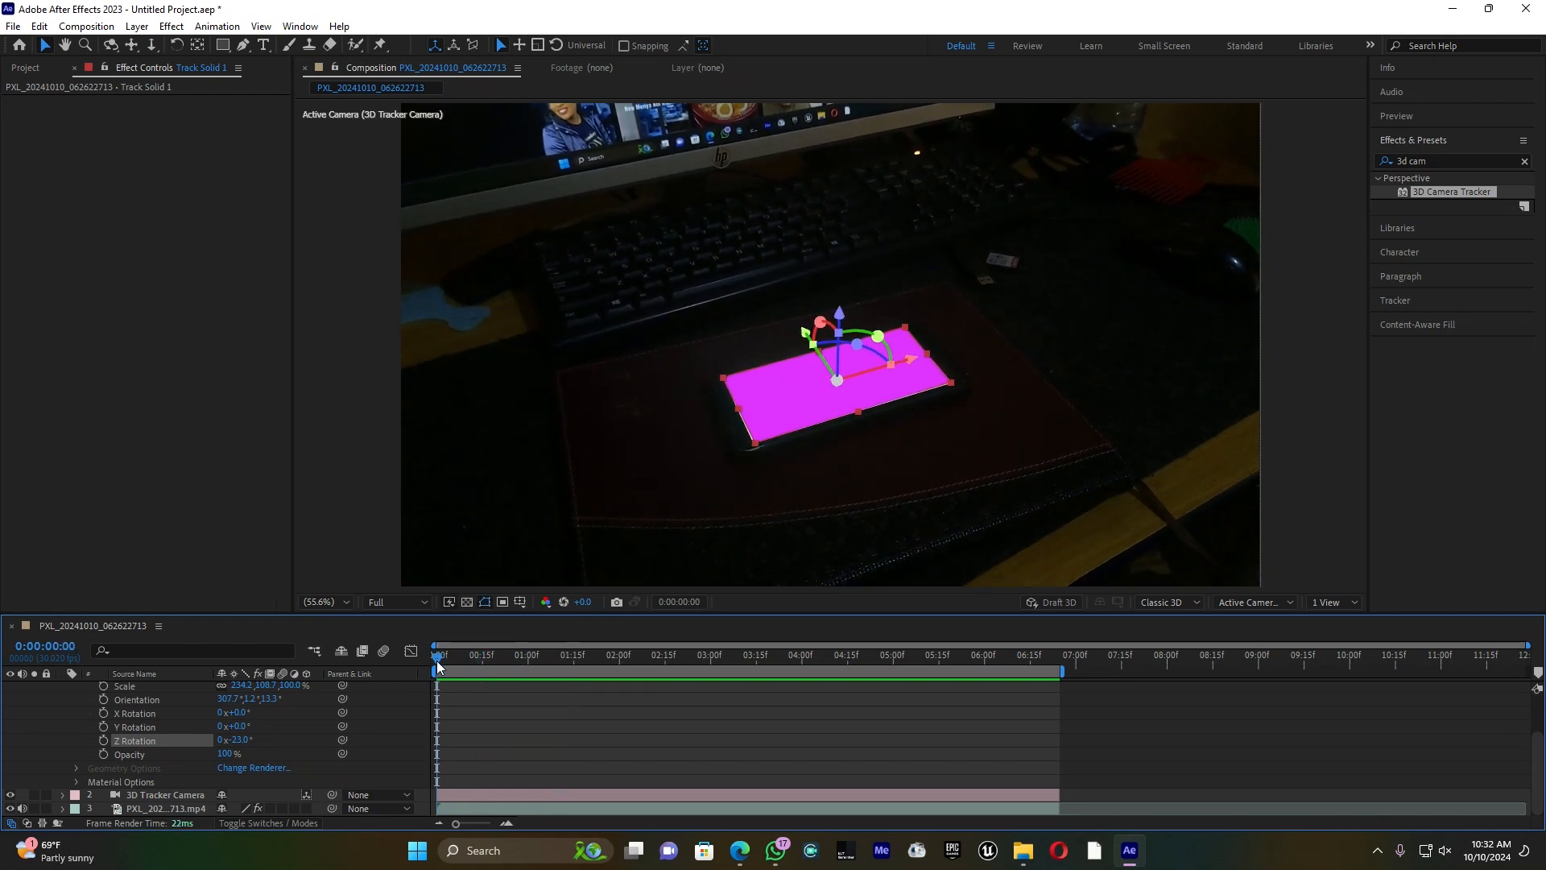
{"action": "left_click", "coordinate": [1446, 158]}
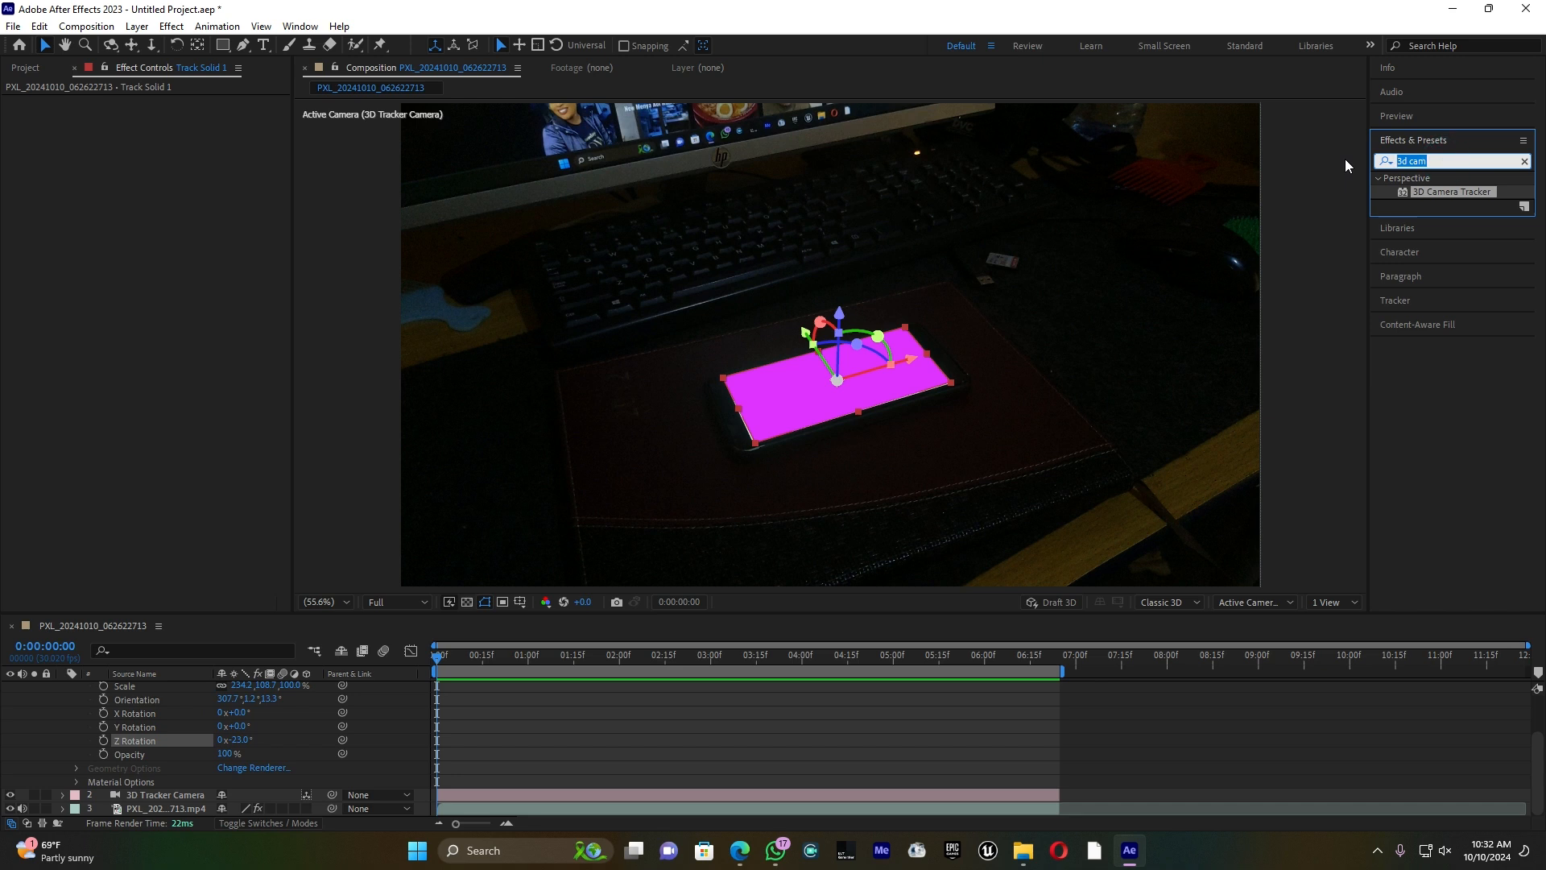
{"action": "type", "text": "grid"}
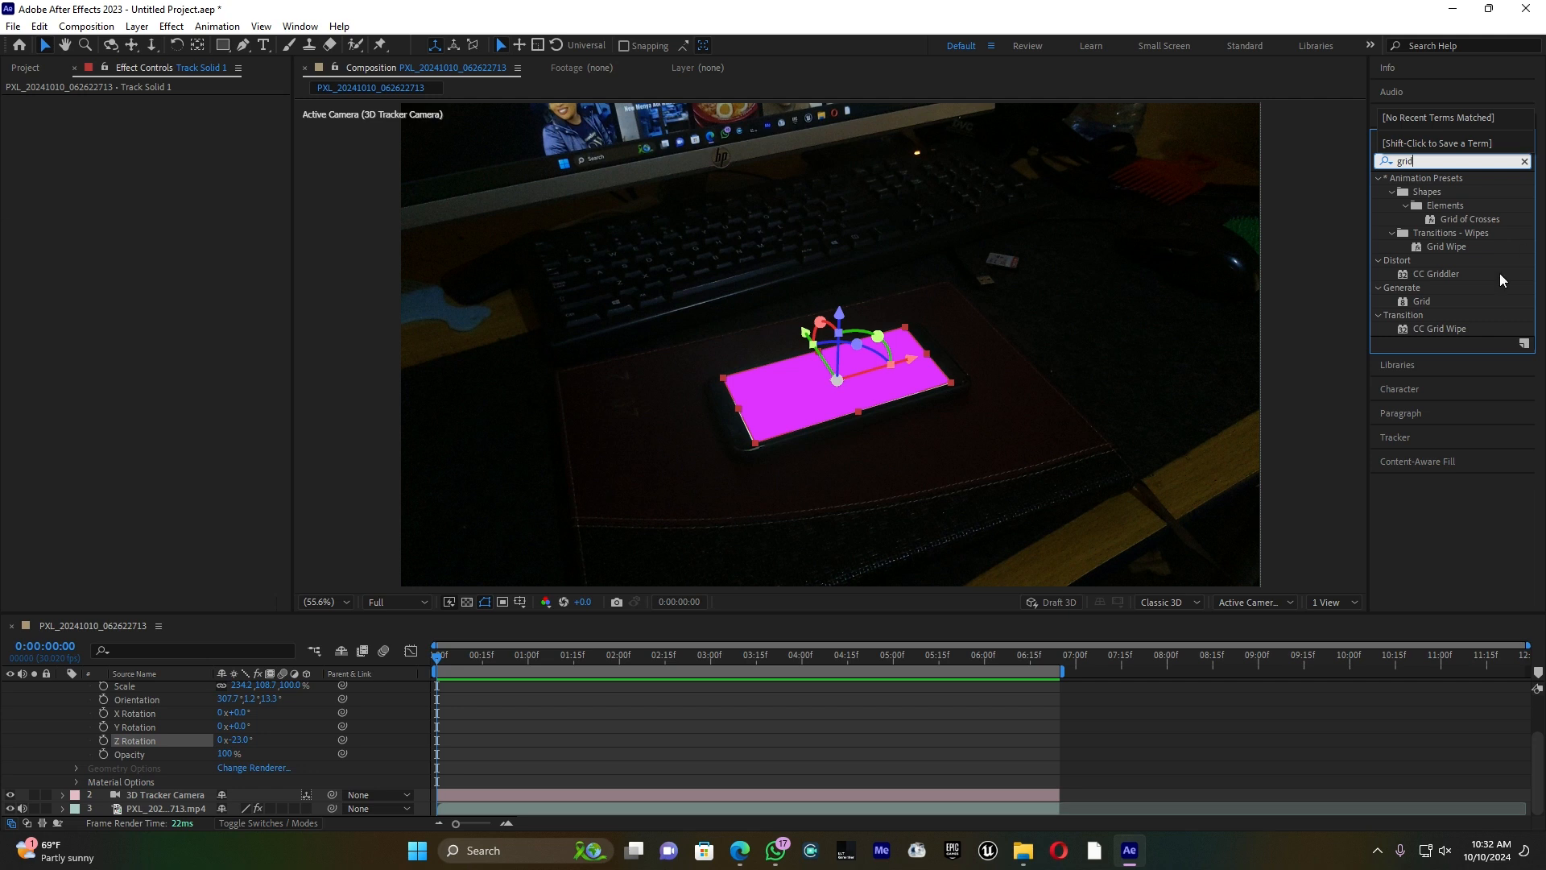
{"action": "left_click_drag", "start_coordinate": [1422, 301], "coordinate": [165, 689]}
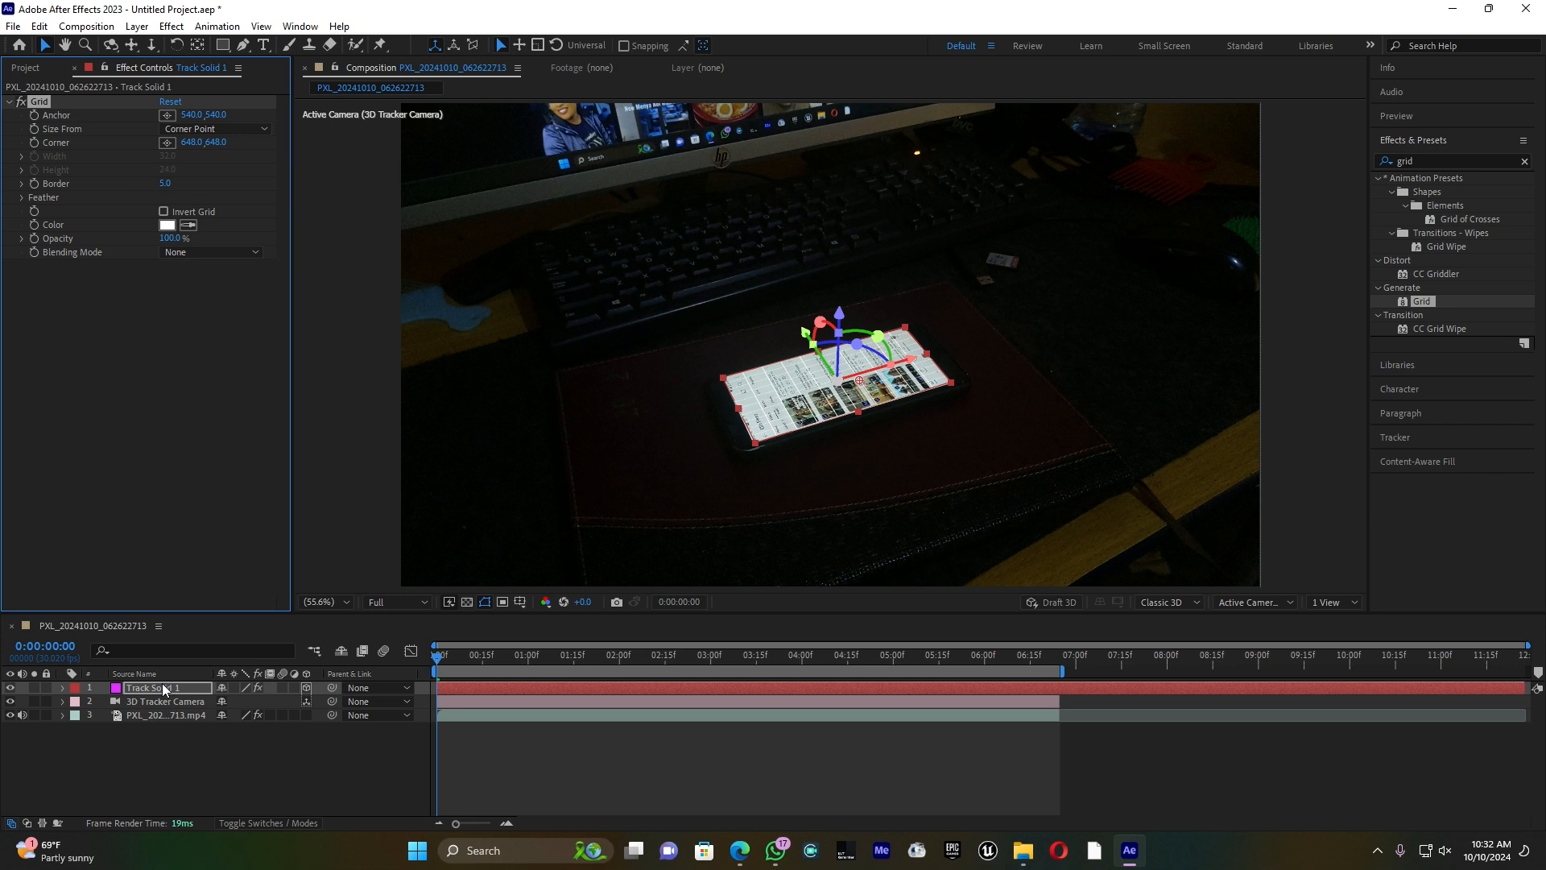
{"action": "left_click_drag", "start_coordinate": [168, 187], "coordinate": [183, 184]}
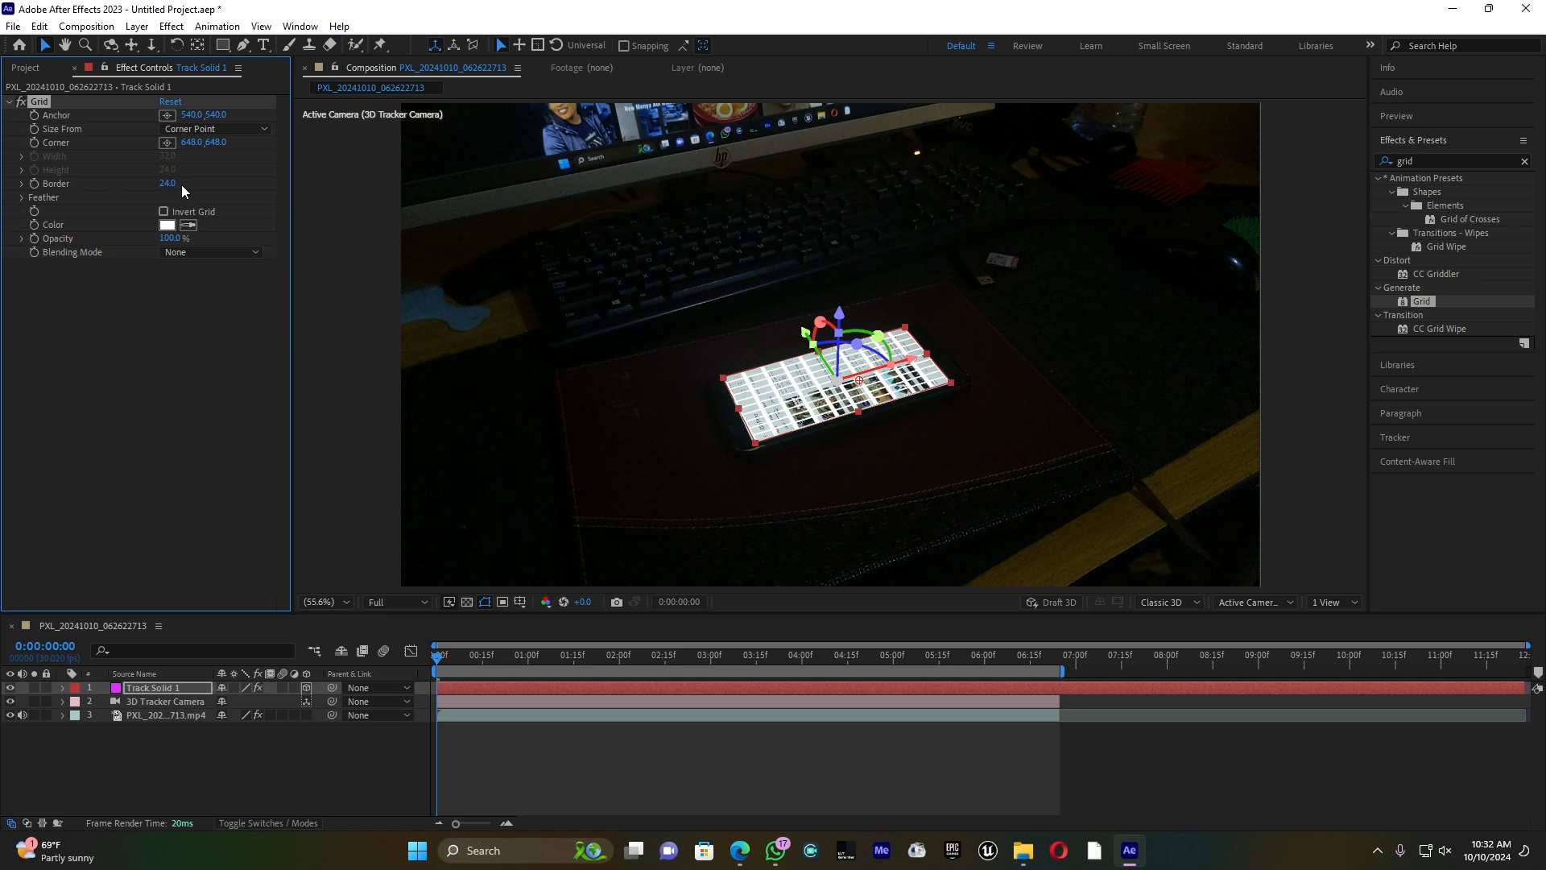
{"action": "left_click_drag", "start_coordinate": [466, 658], "coordinate": [418, 655]}
{"action": "key", "text": "space"}
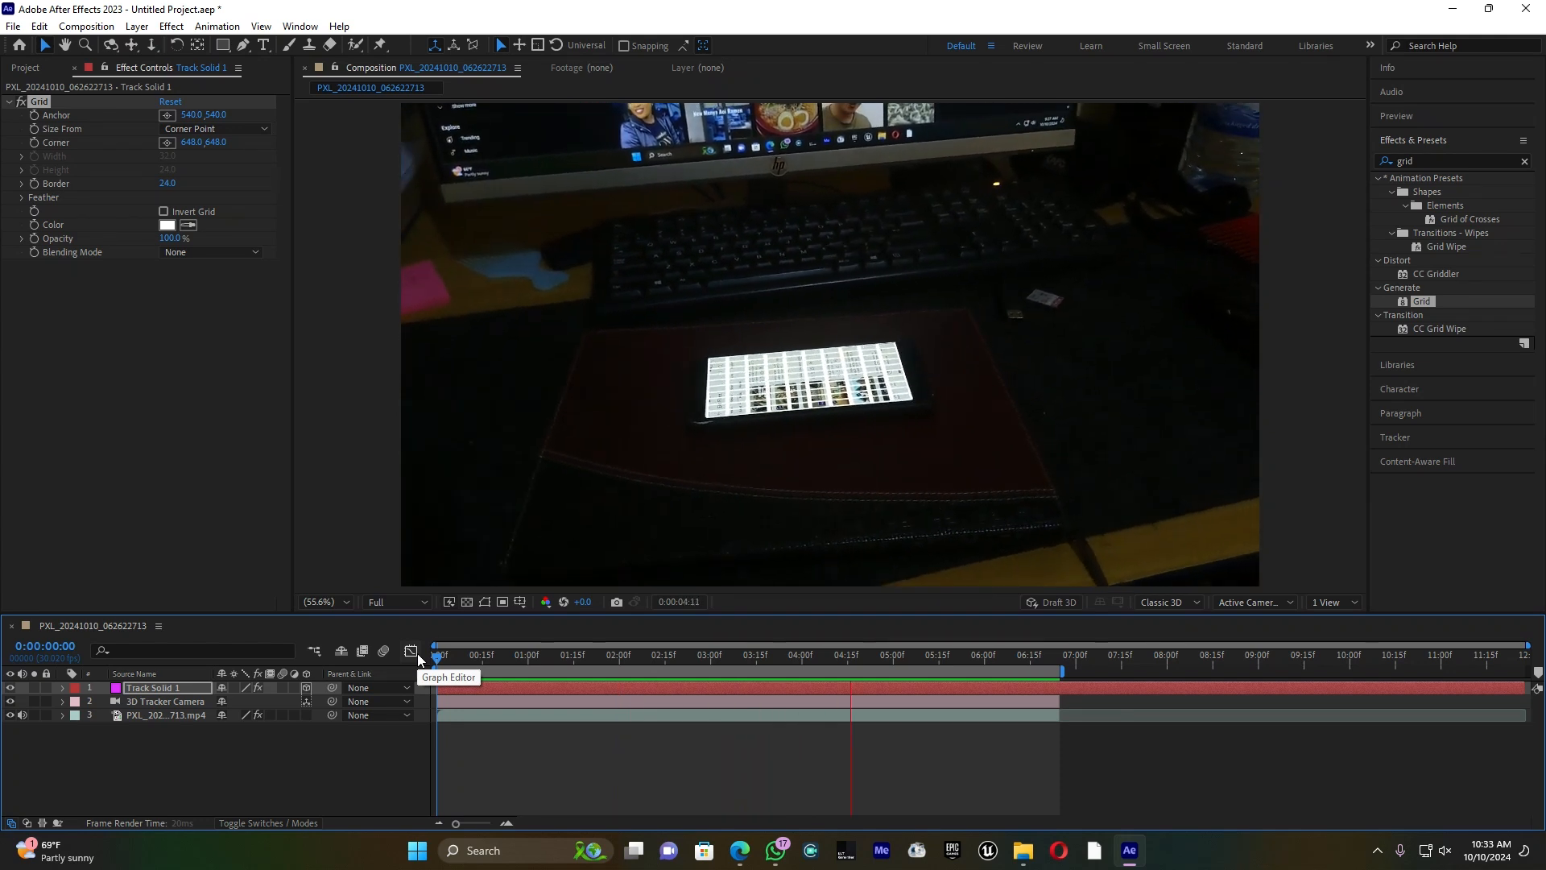
{"action": "left_click", "coordinate": [483, 657]}
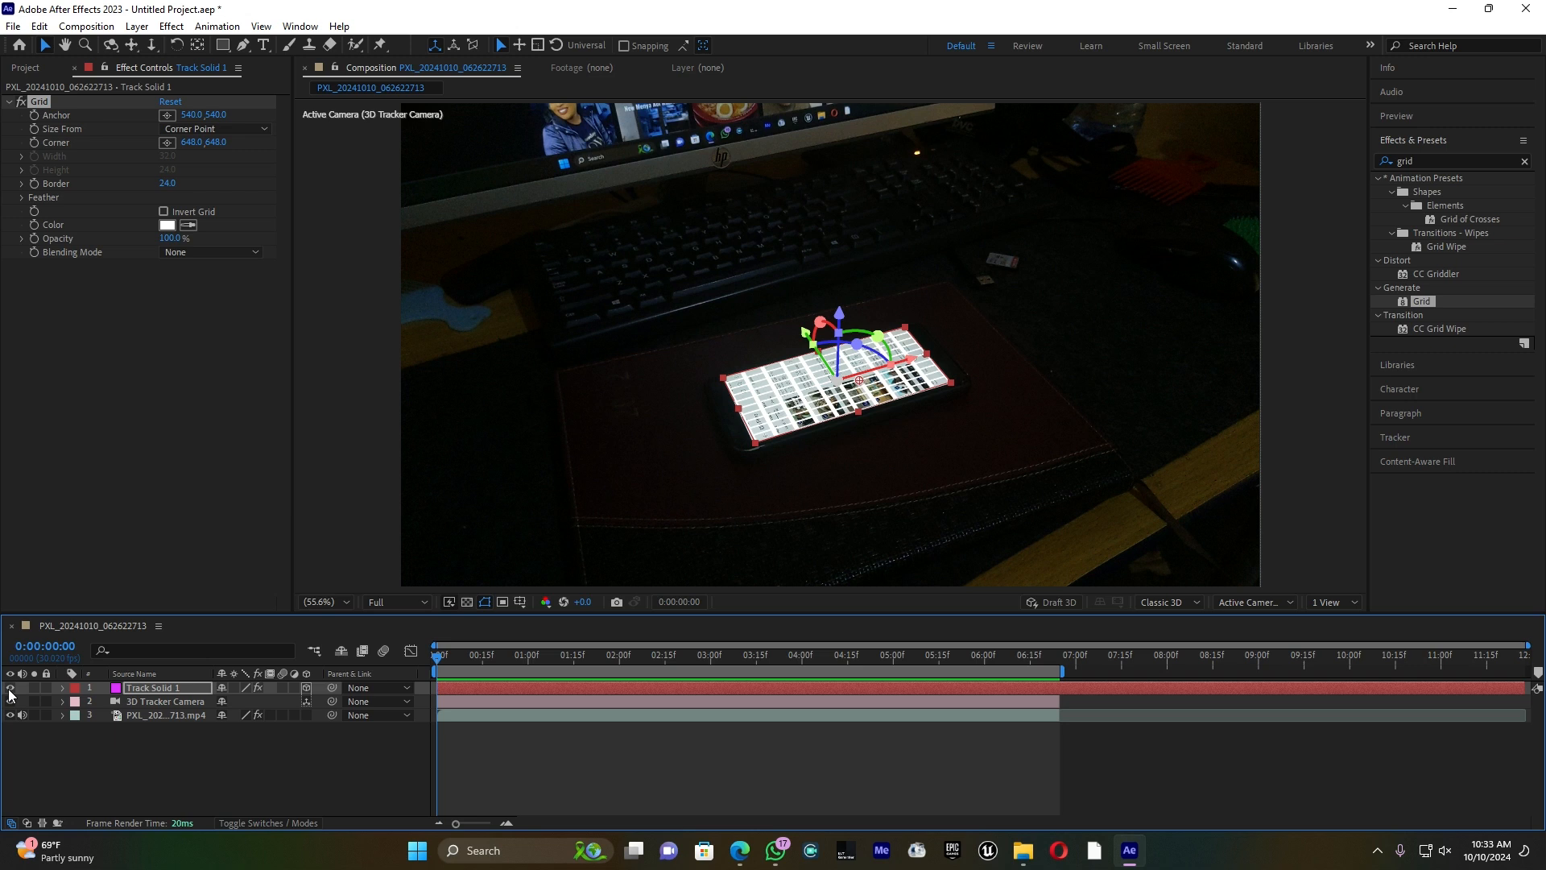
Step: Disable the Grid effect on Track Solid 1 and hide the solid's layer
{"action": "left_click", "coordinate": [21, 102]}
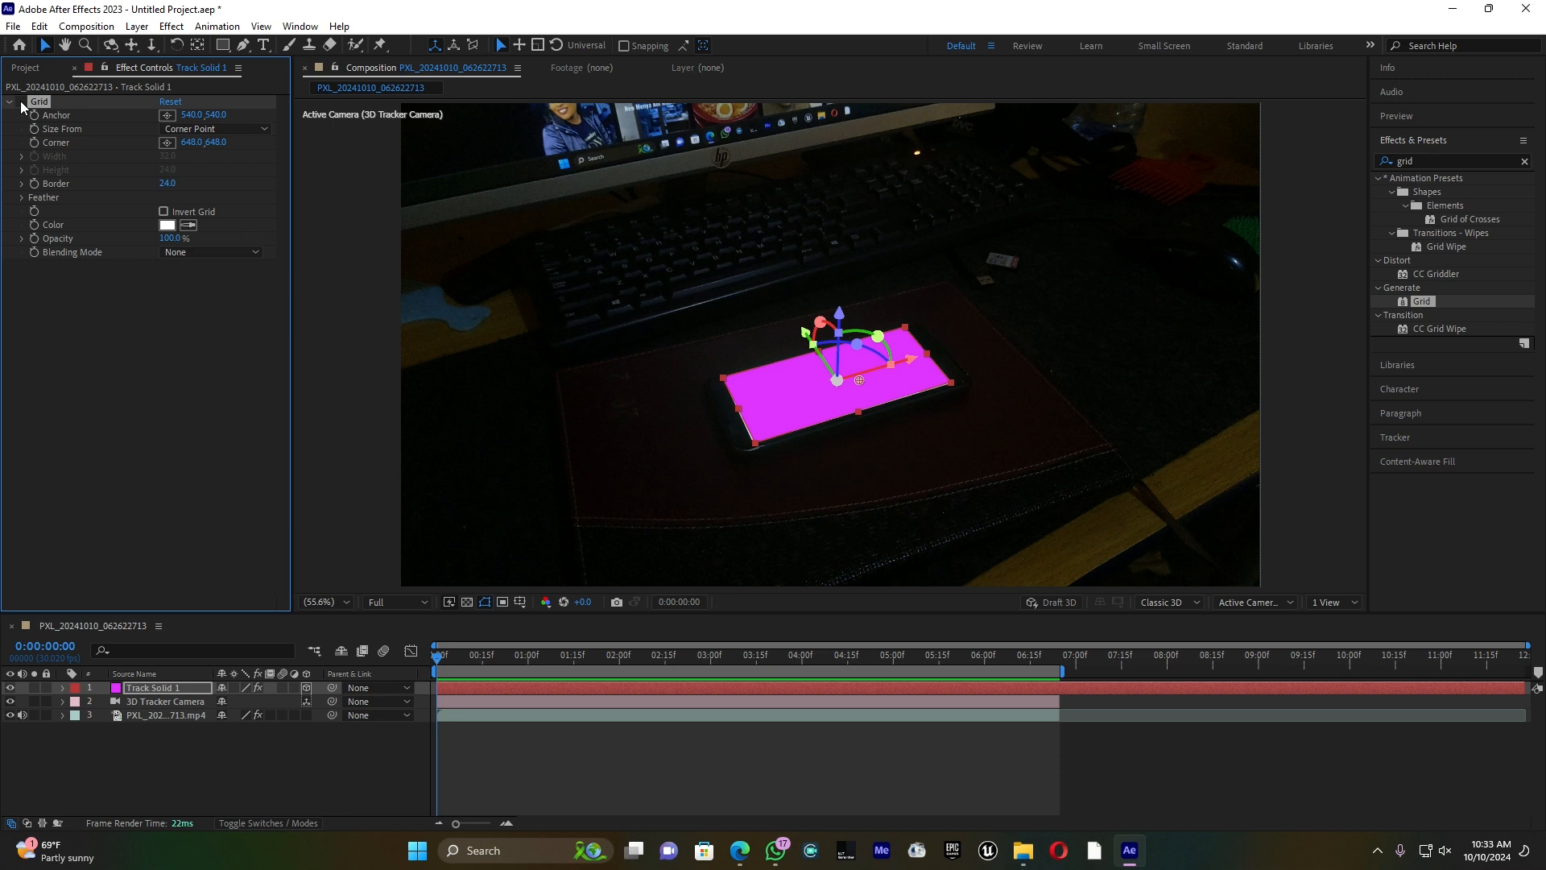
{"action": "left_click", "coordinate": [10, 688]}
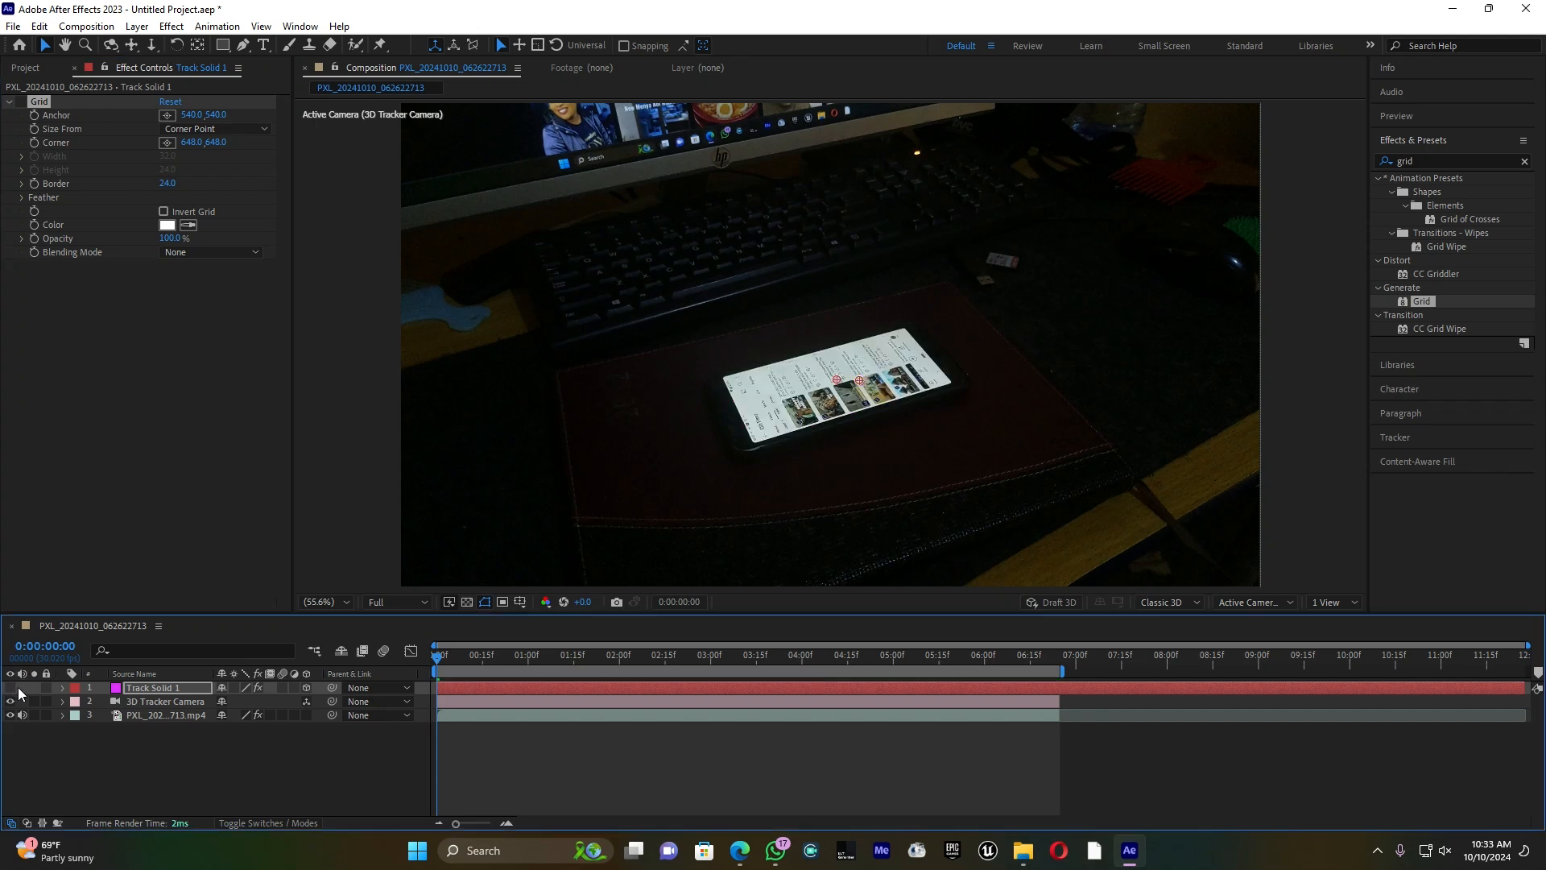
Step: Import the PNG images img 1 through img 8 from the 3D FLOATING APP folder into the project as separate files
{"action": "left_click", "coordinate": [25, 68]}
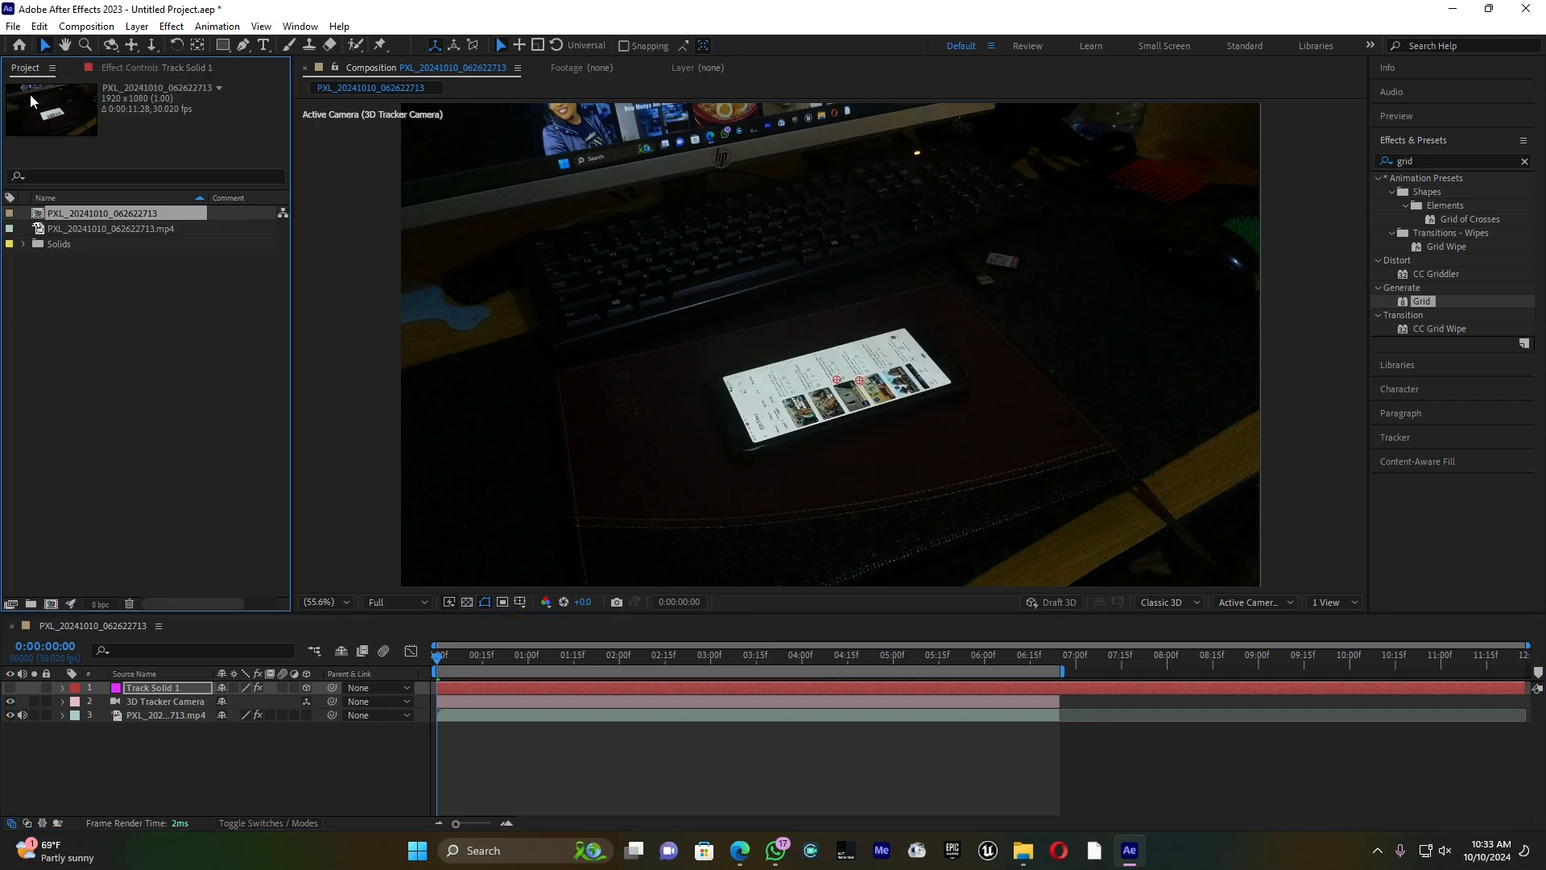
{"action": "double_click", "coordinate": [143, 422]}
{"action": "left_click", "coordinate": [201, 146]}
{"action": "left_click", "coordinate": [312, 298], "text": "shift"}
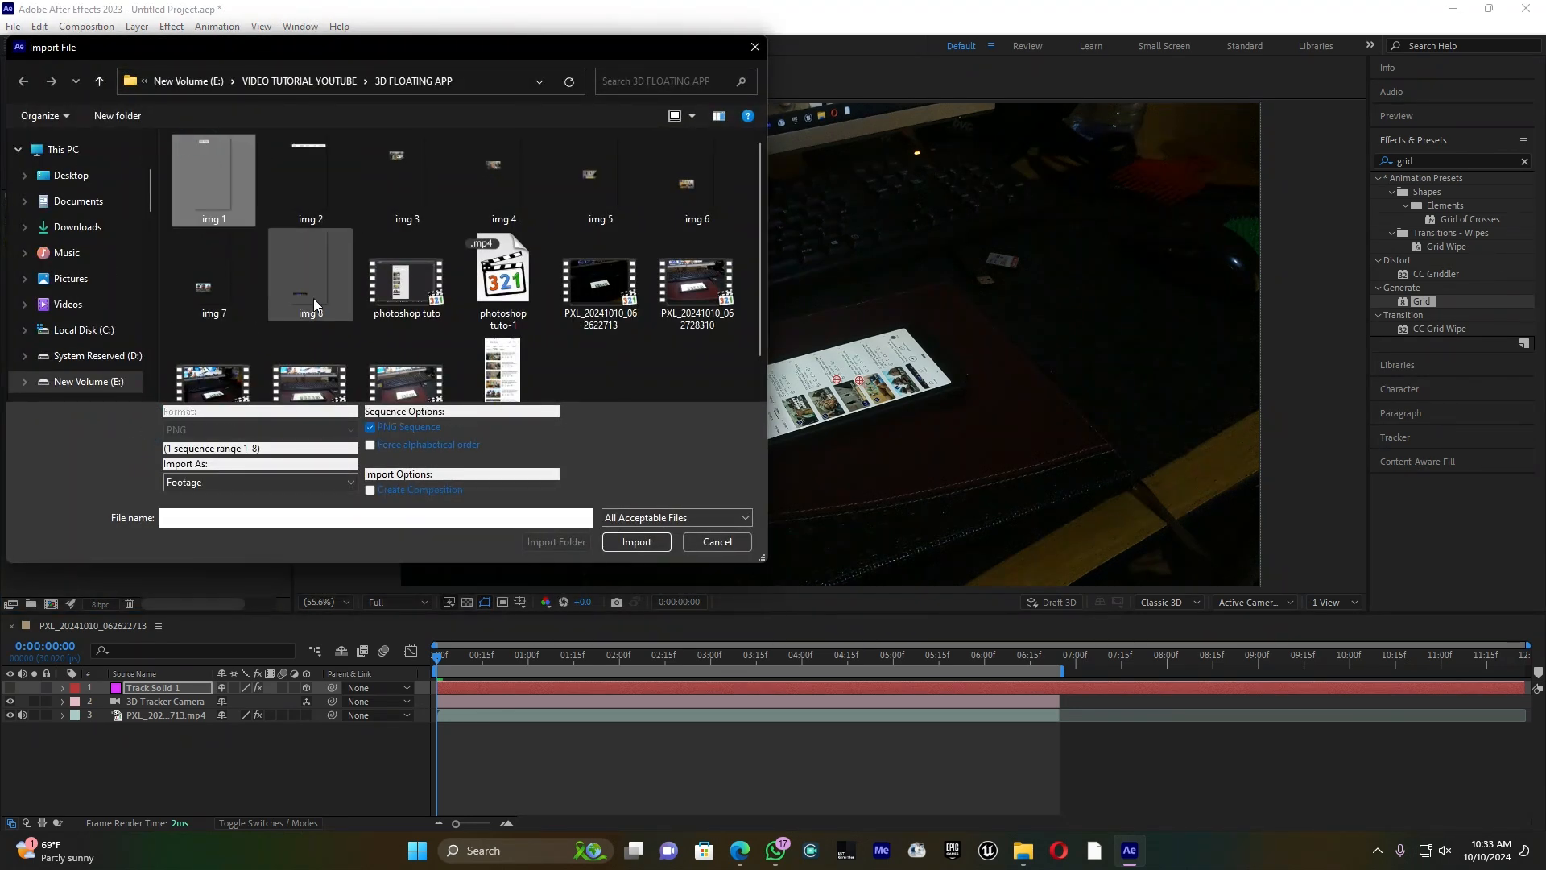
{"action": "left_click", "coordinate": [622, 540]}
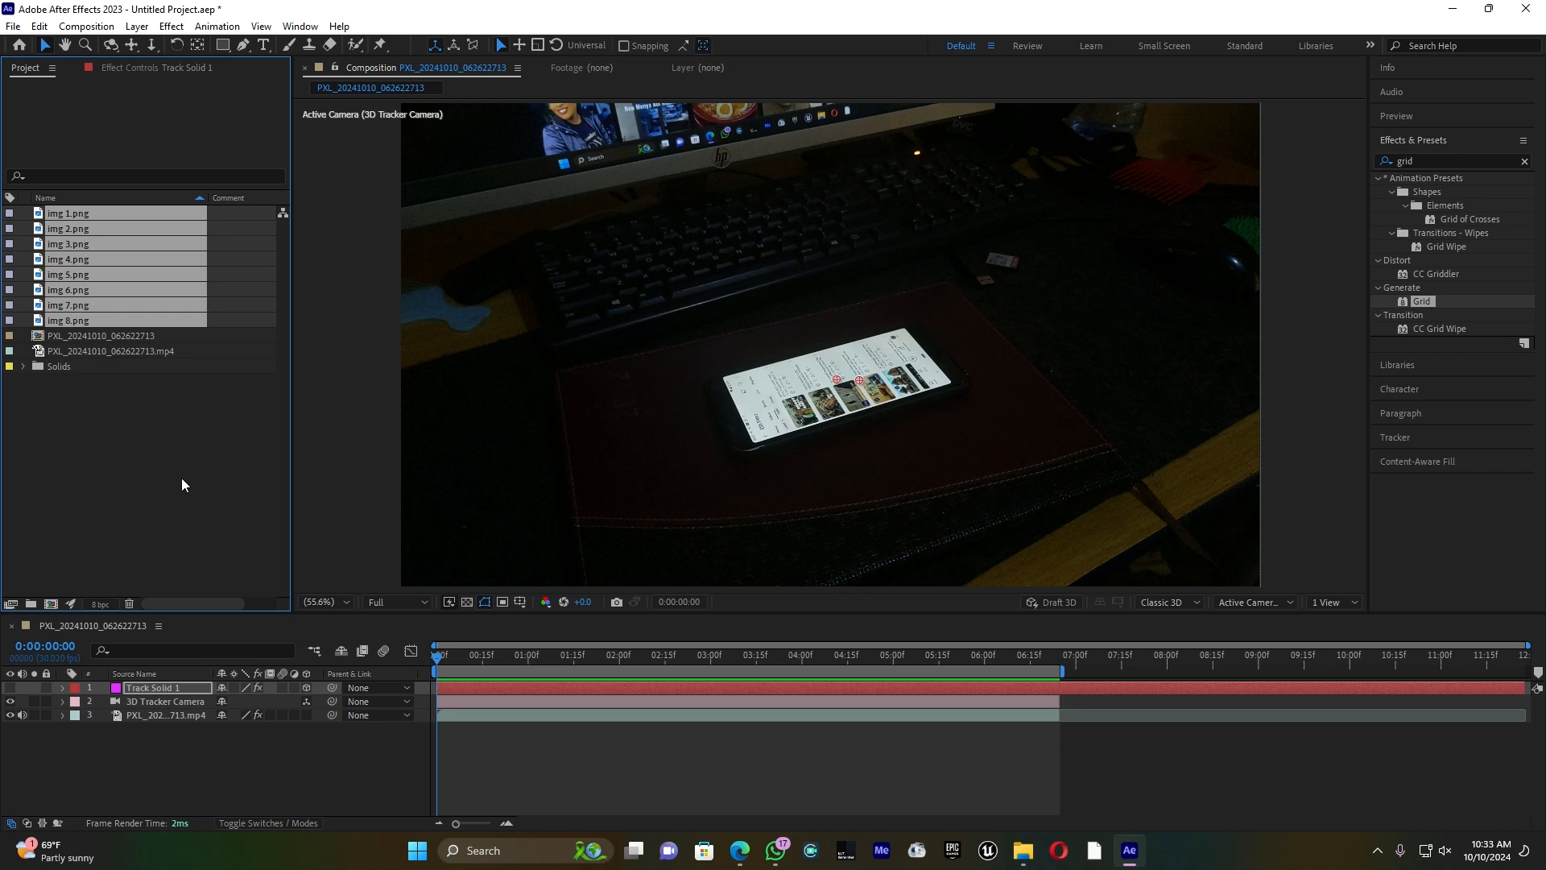
Step: Create a new 1920x1080, 25 fps composition named image
{"action": "left_click", "coordinate": [86, 26]}
{"action": "left_click", "coordinate": [133, 45]}
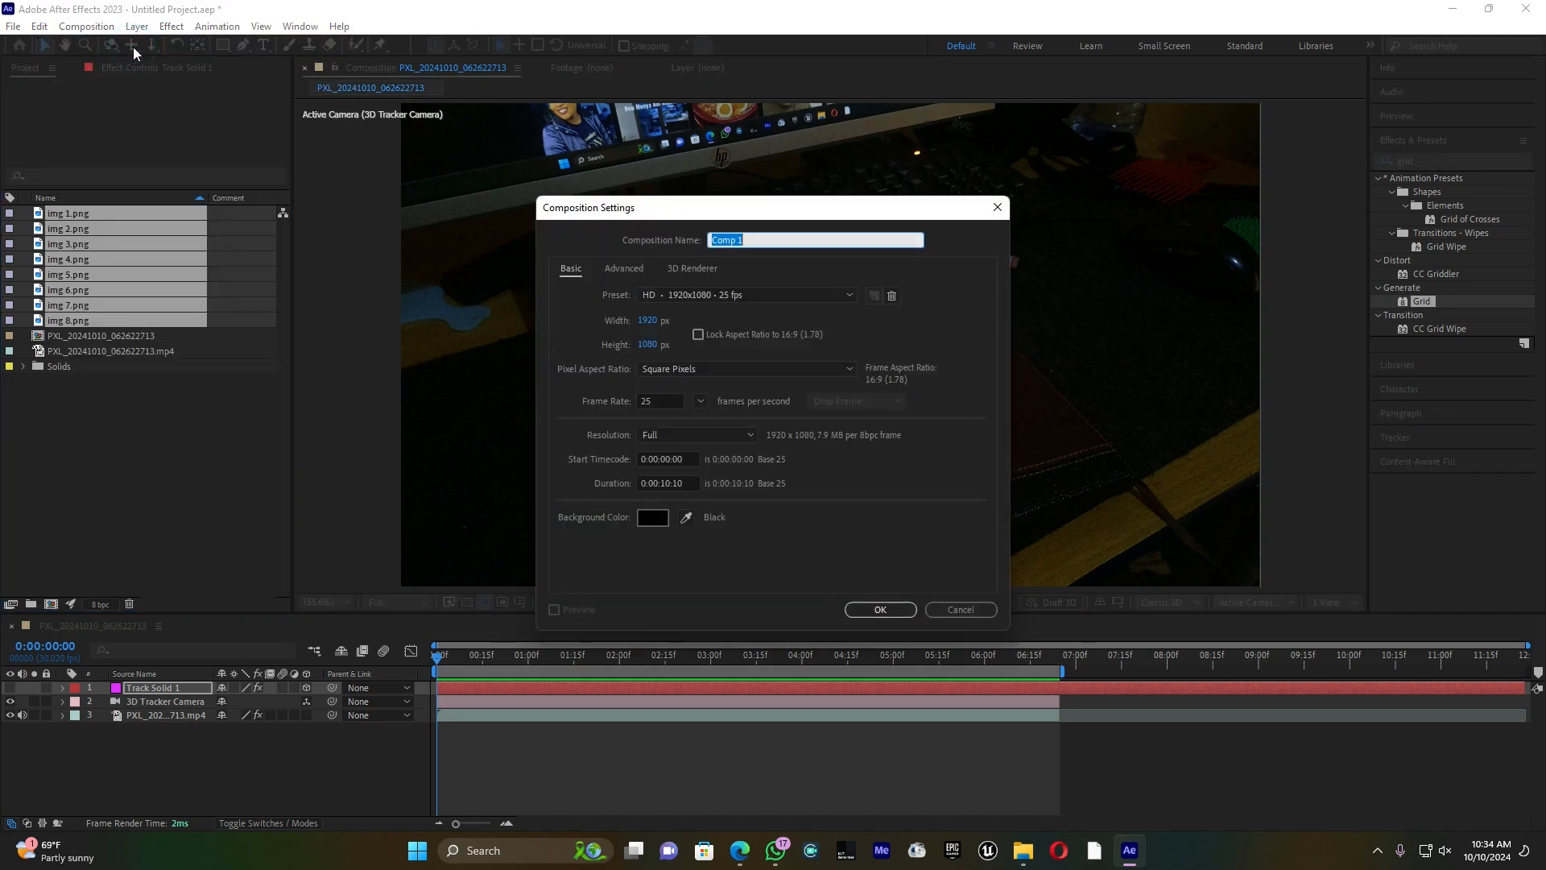
{"action": "type", "text": "image"}
{"action": "left_click", "coordinate": [891, 605]}
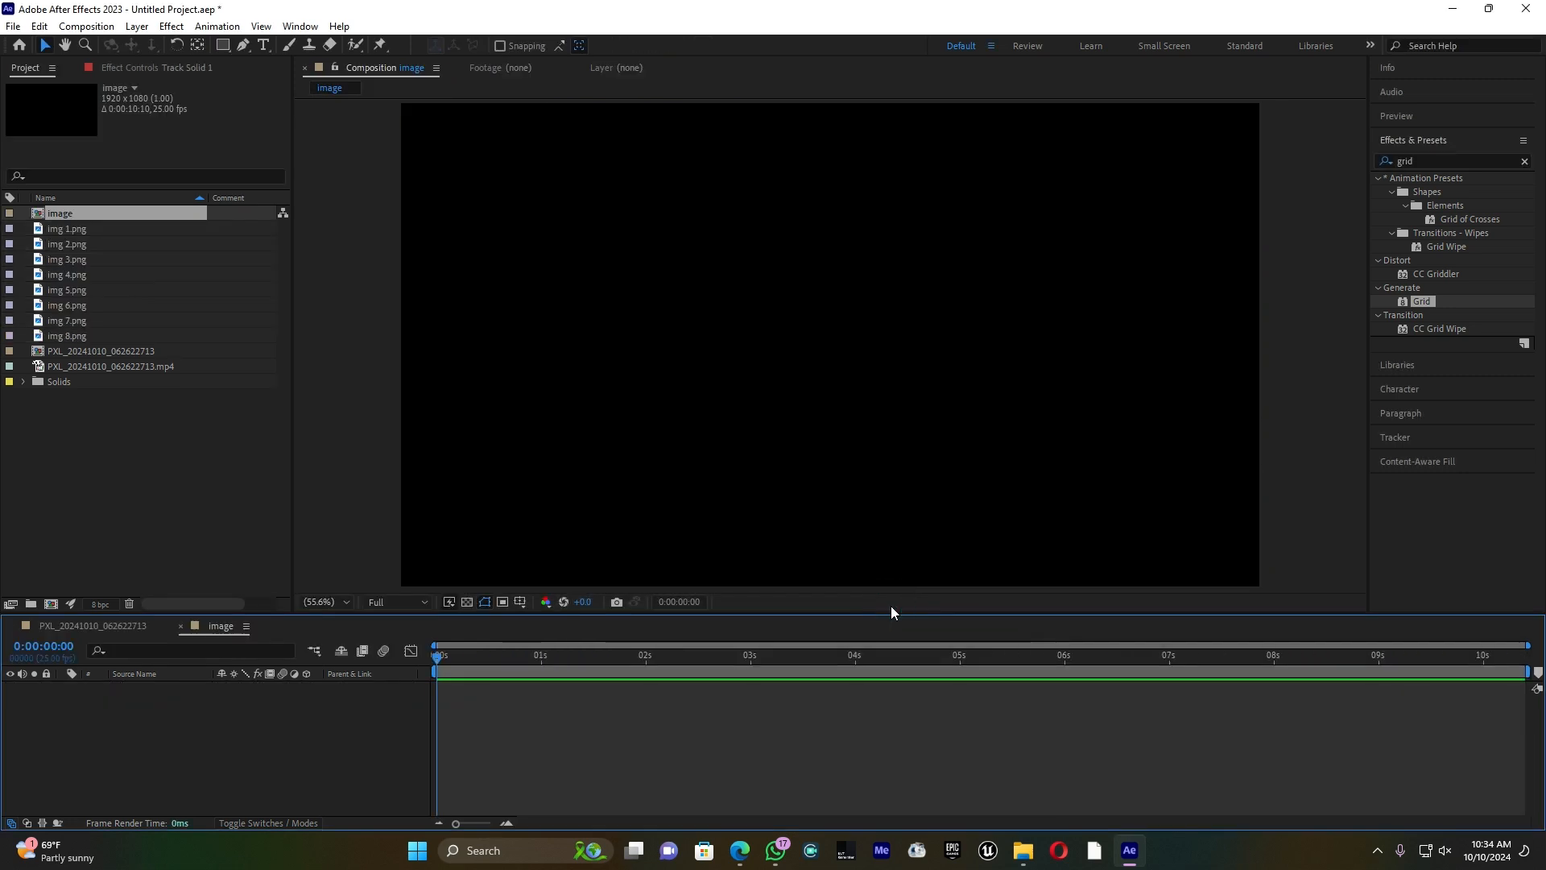
Step: Add img 1.png through img 8.png to the image composition, with img 8 as the uppermost layer
{"action": "left_click", "coordinate": [77, 336]}
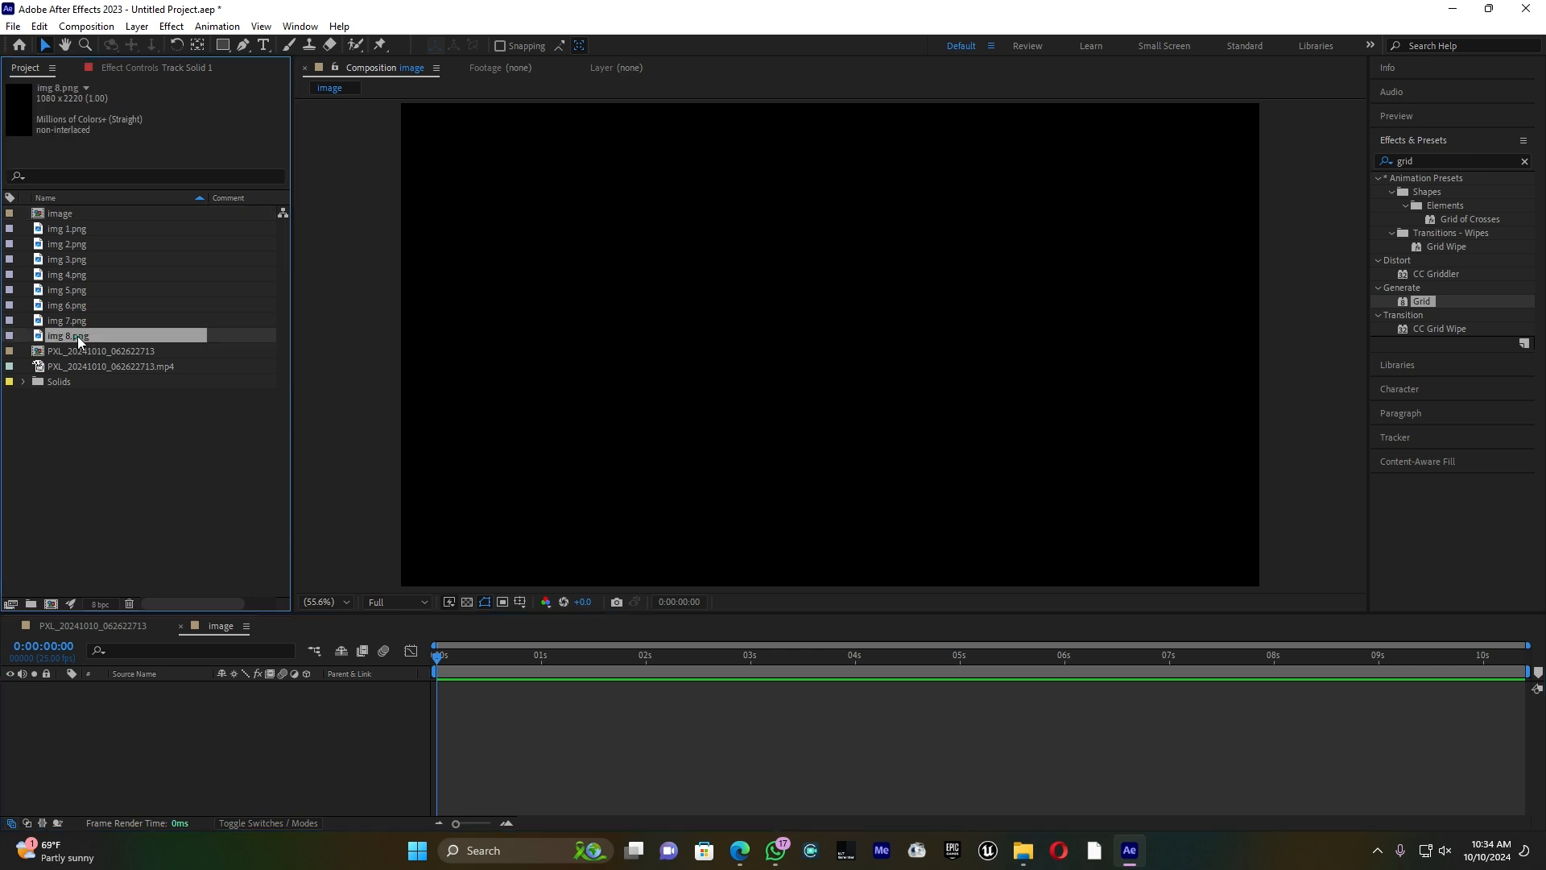
{"action": "left_click", "coordinate": [75, 229], "text": "shift"}
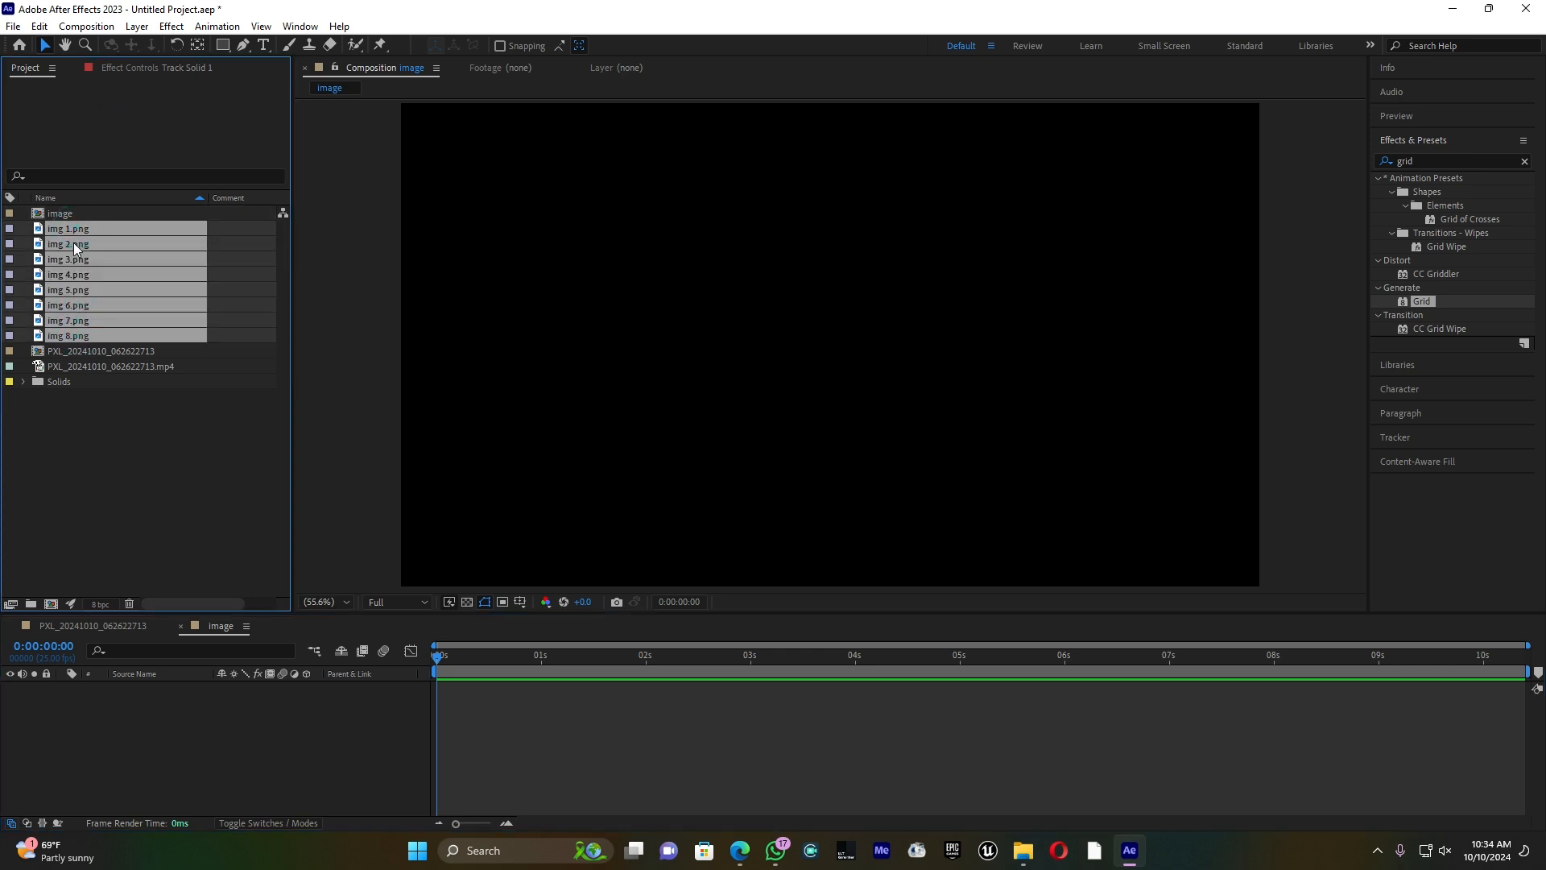
{"action": "left_click_drag", "start_coordinate": [71, 240], "coordinate": [63, 218]}
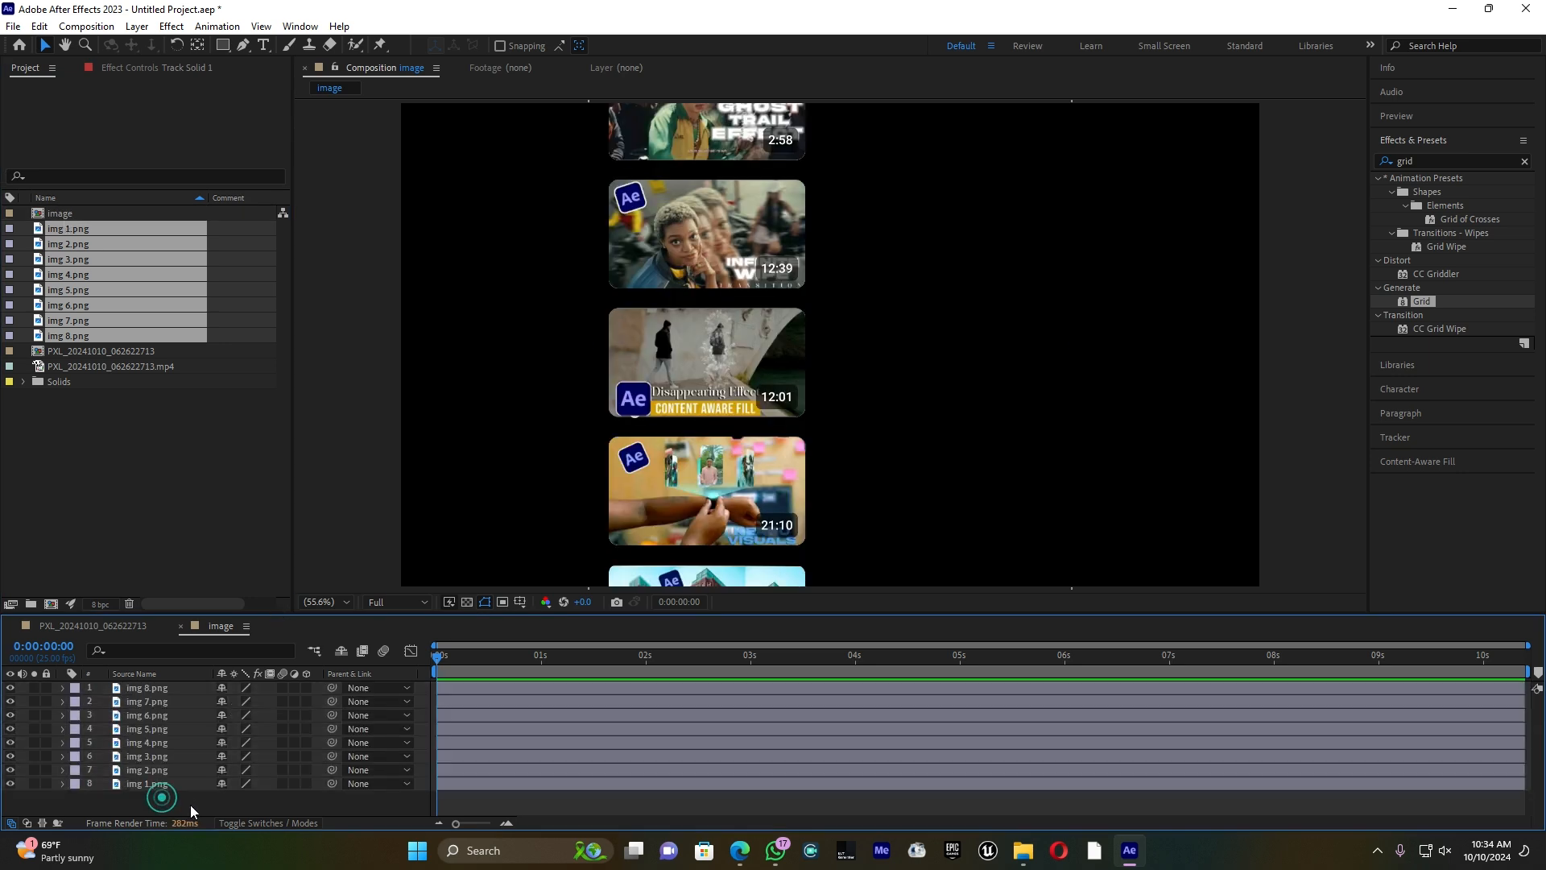
Step: Scale all eight image layers down together to 51%
{"action": "key", "text": "F4"}
{"action": "key", "text": "s"}
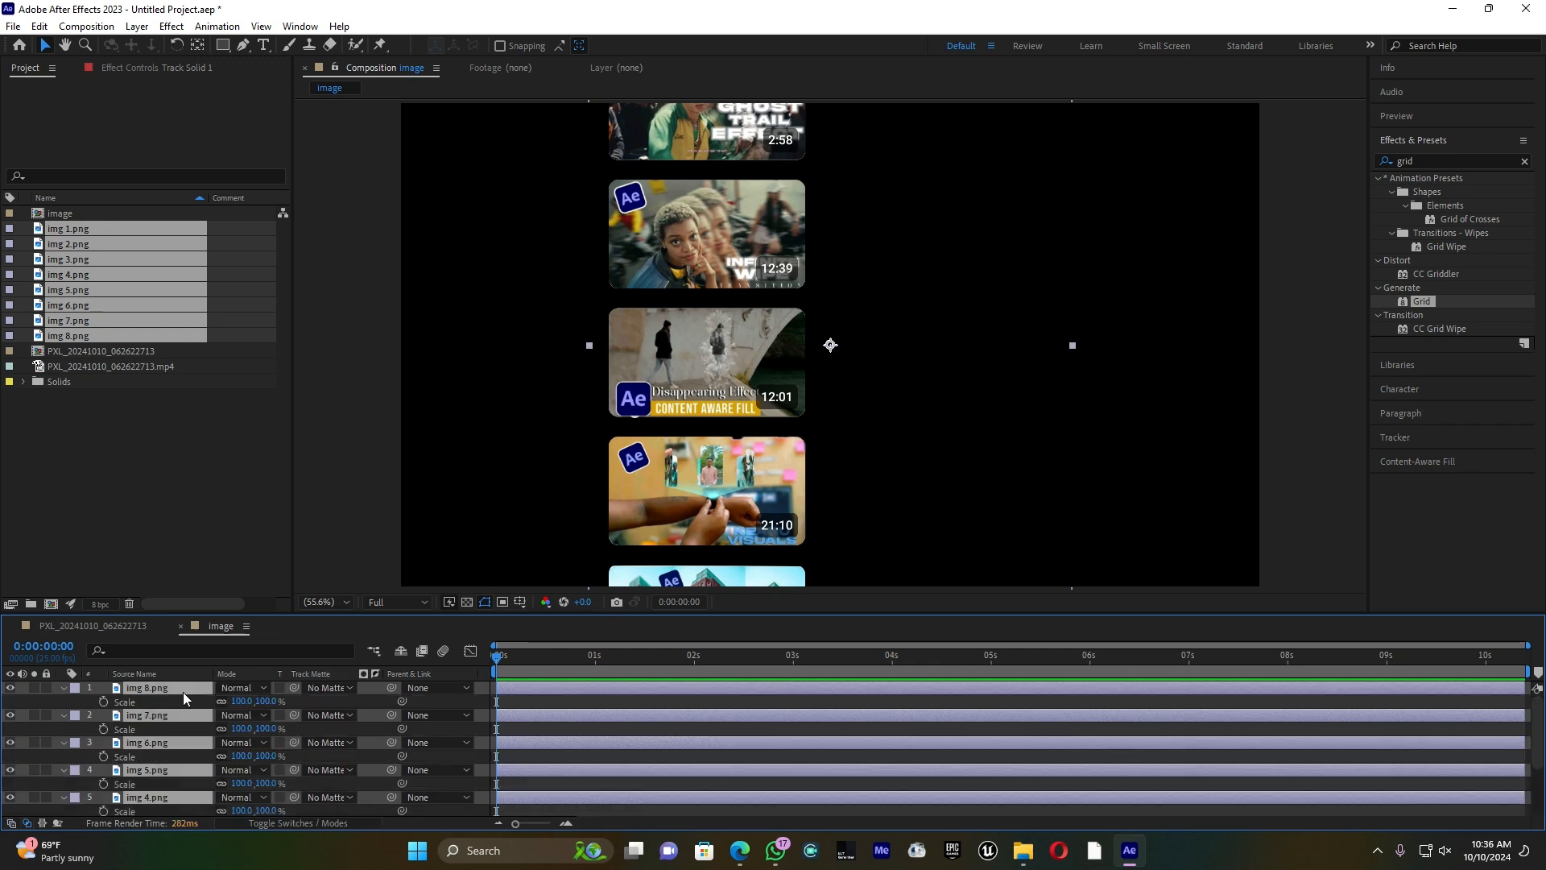
{"action": "left_click_drag", "start_coordinate": [242, 701], "coordinate": [210, 707]}
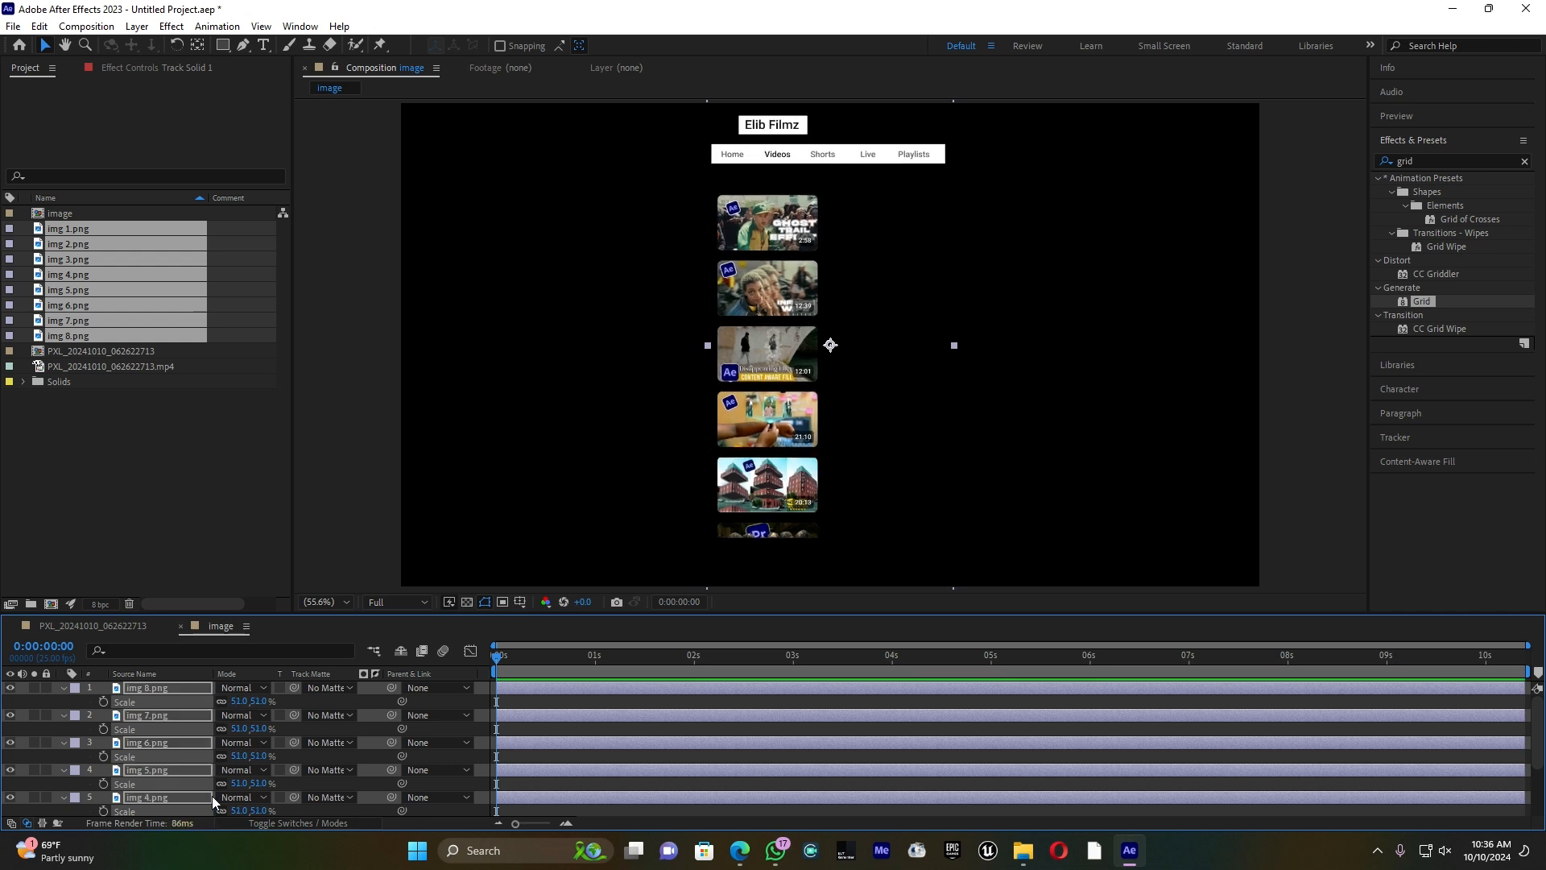
{"action": "left_click", "coordinate": [140, 701]}
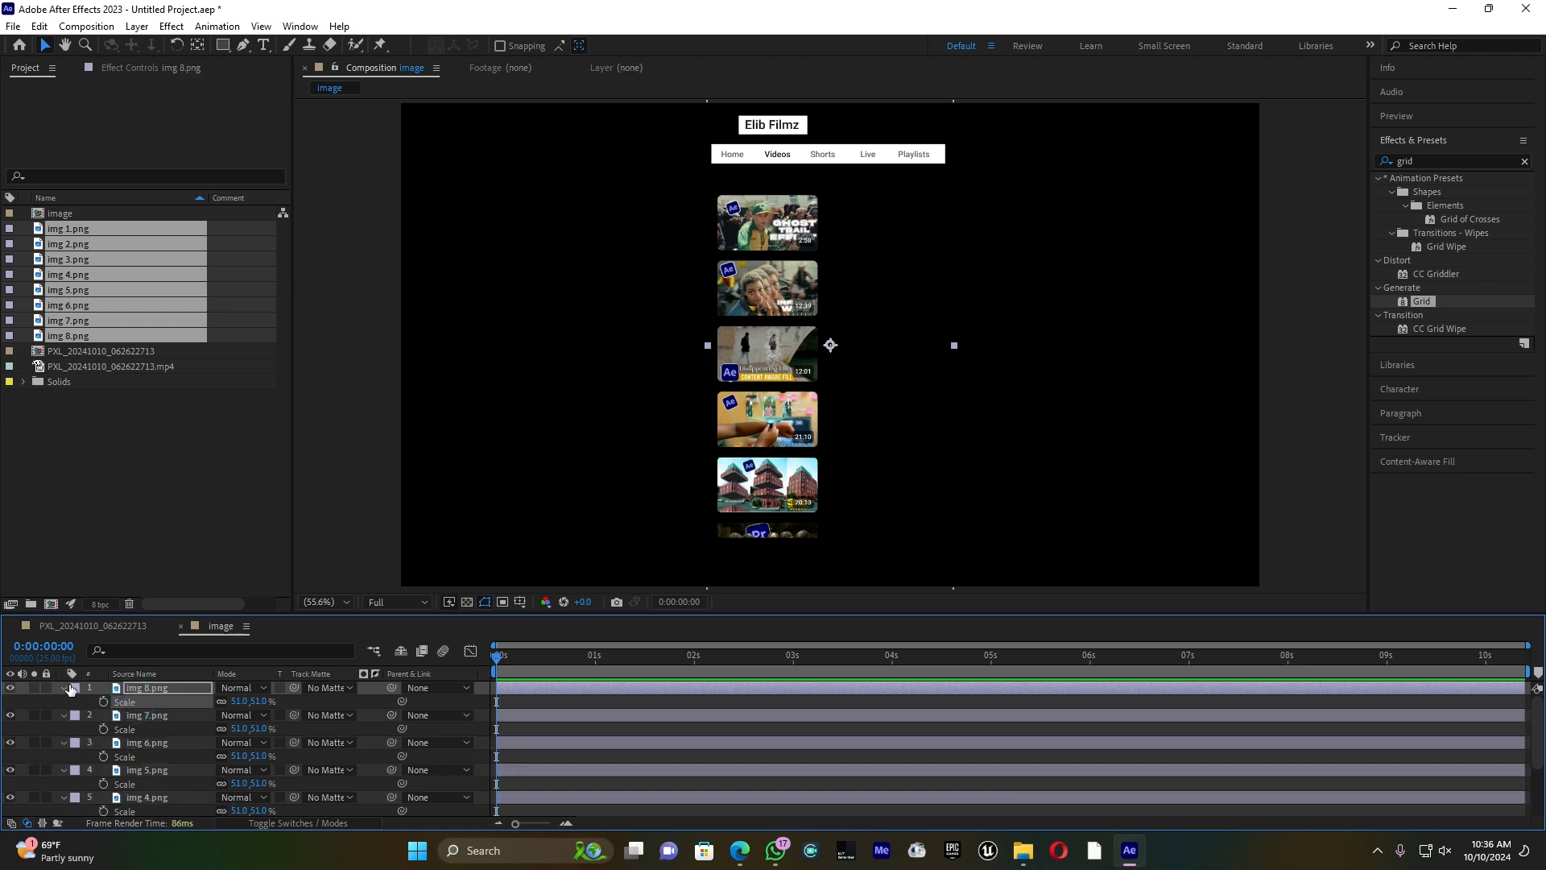
{"action": "left_click", "coordinate": [68, 688]}
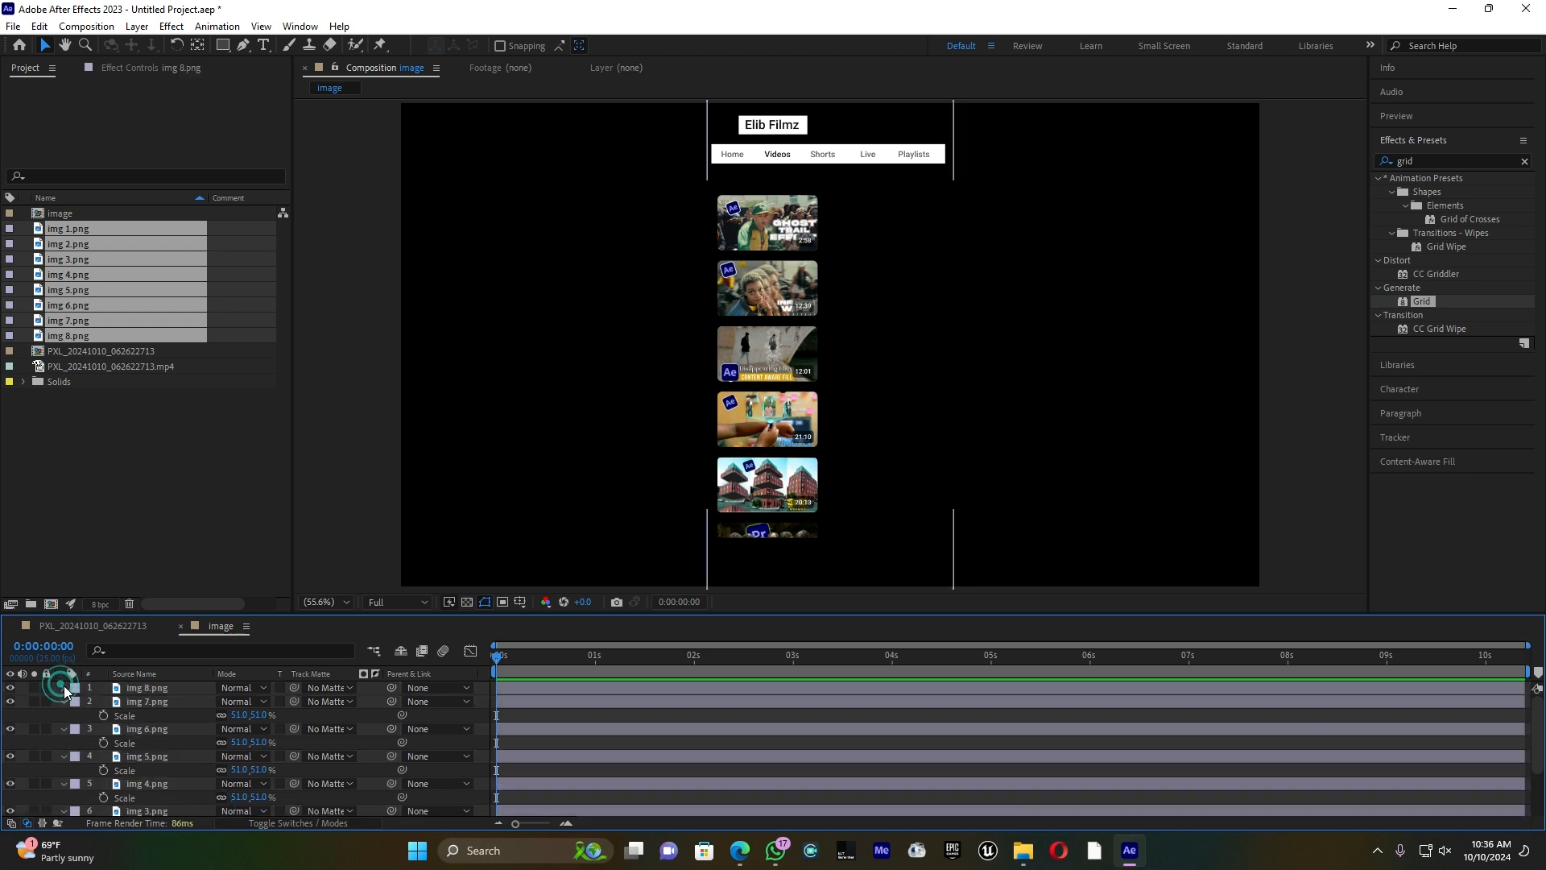
{"action": "left_click", "coordinate": [140, 691]}
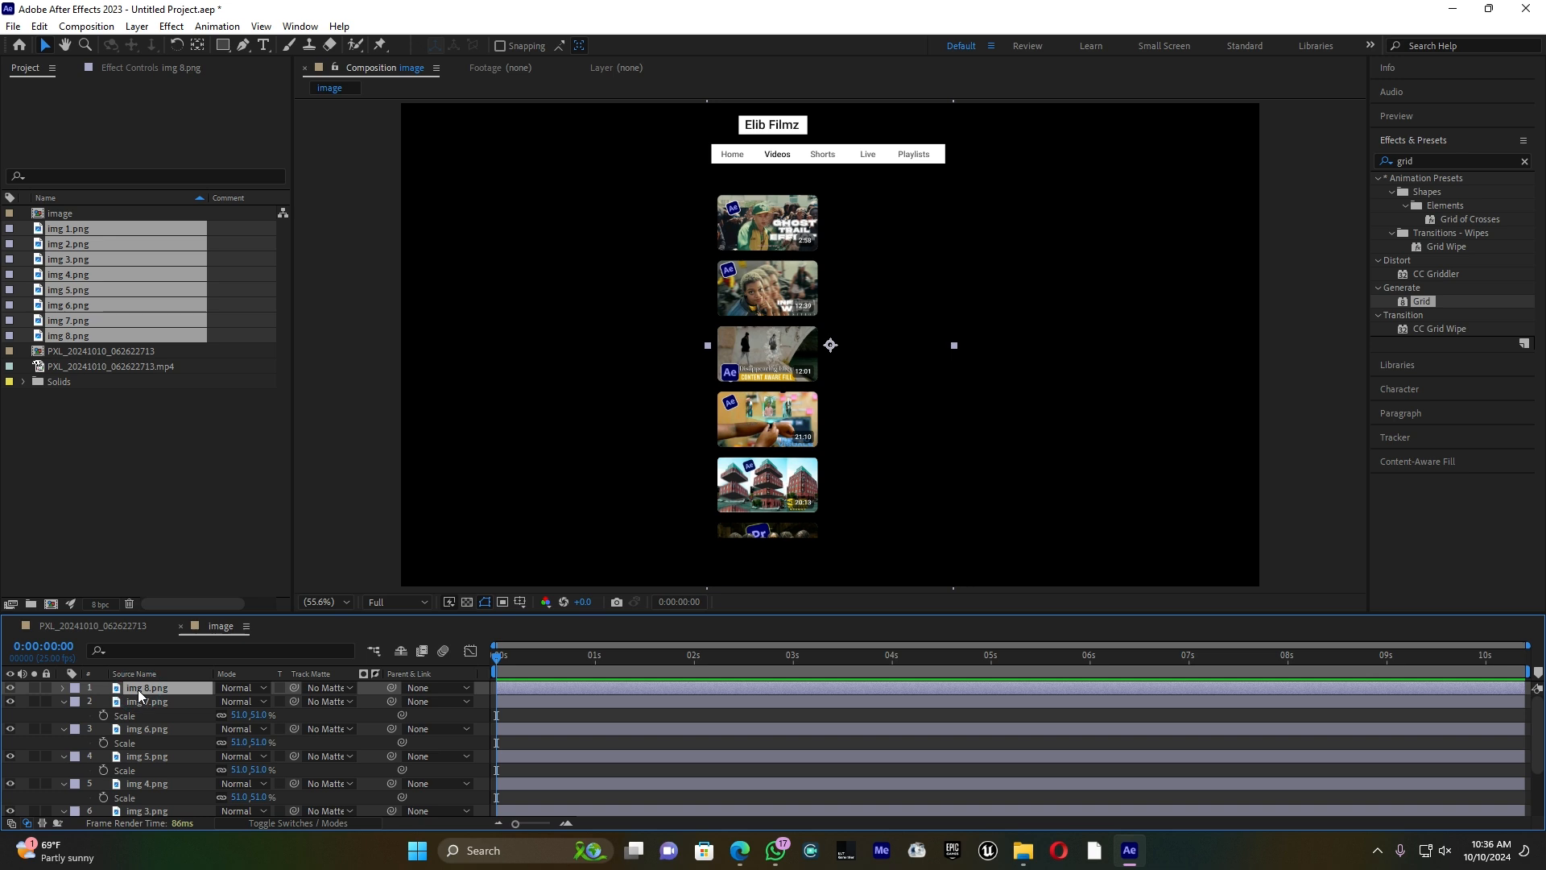
{"action": "left_click_drag", "start_coordinate": [784, 505], "coordinate": [797, 501]}
{"action": "key", "text": "ctrl+z"}
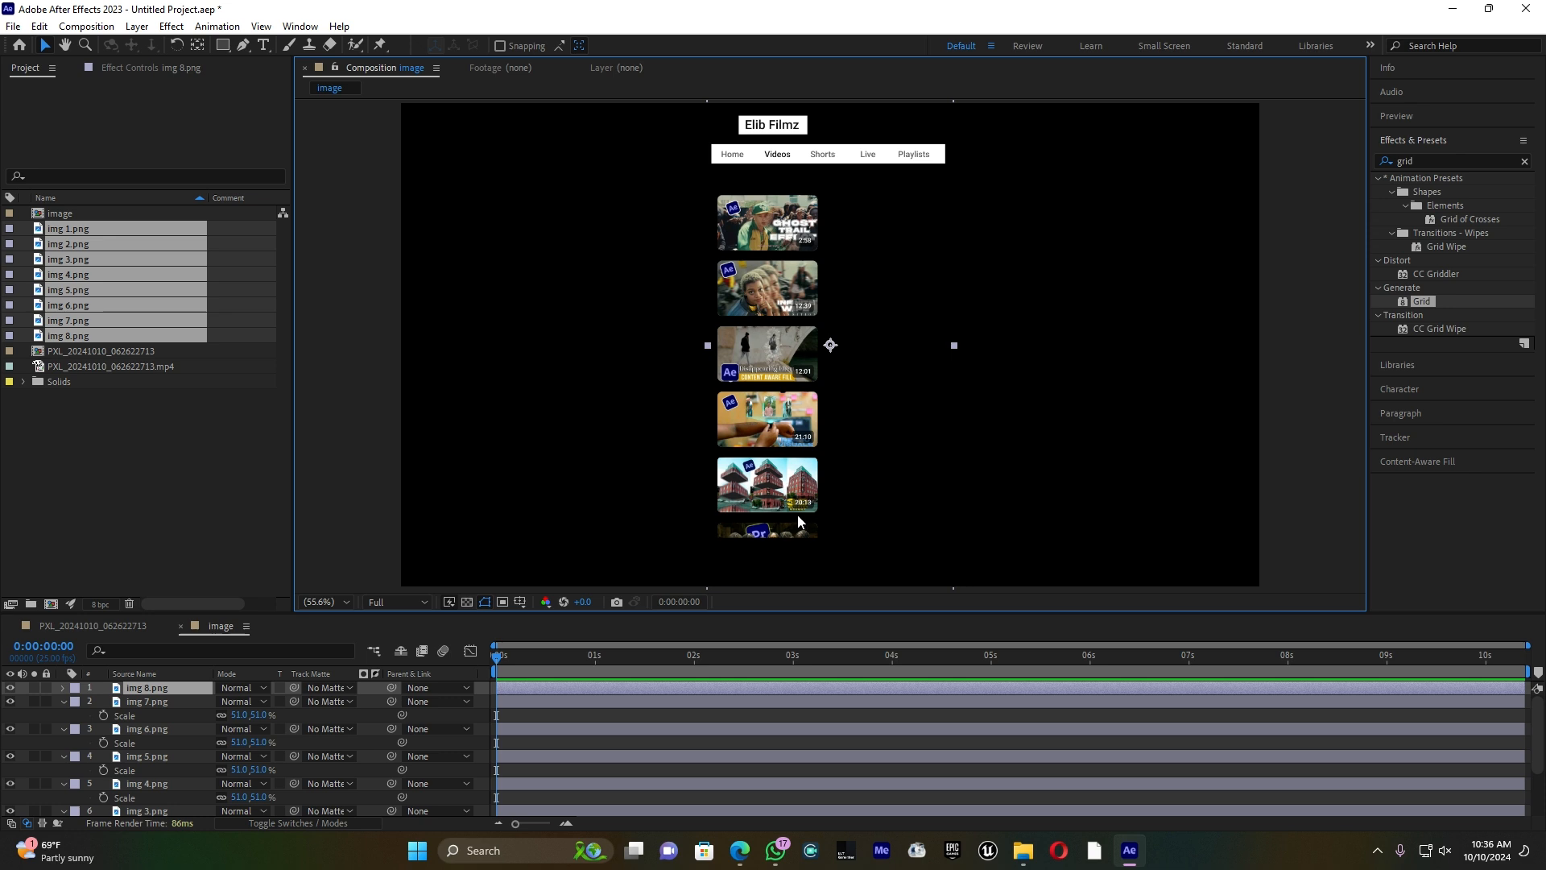
Step: Collapse the Scale properties of the img 7 through img 1 layers and clear the layer selection
{"action": "left_click", "coordinate": [65, 702]}
{"action": "left_click", "coordinate": [65, 715]}
{"action": "left_click", "coordinate": [65, 729]}
{"action": "left_click", "coordinate": [64, 742]}
{"action": "left_click", "coordinate": [65, 757]}
{"action": "left_click", "coordinate": [64, 771]}
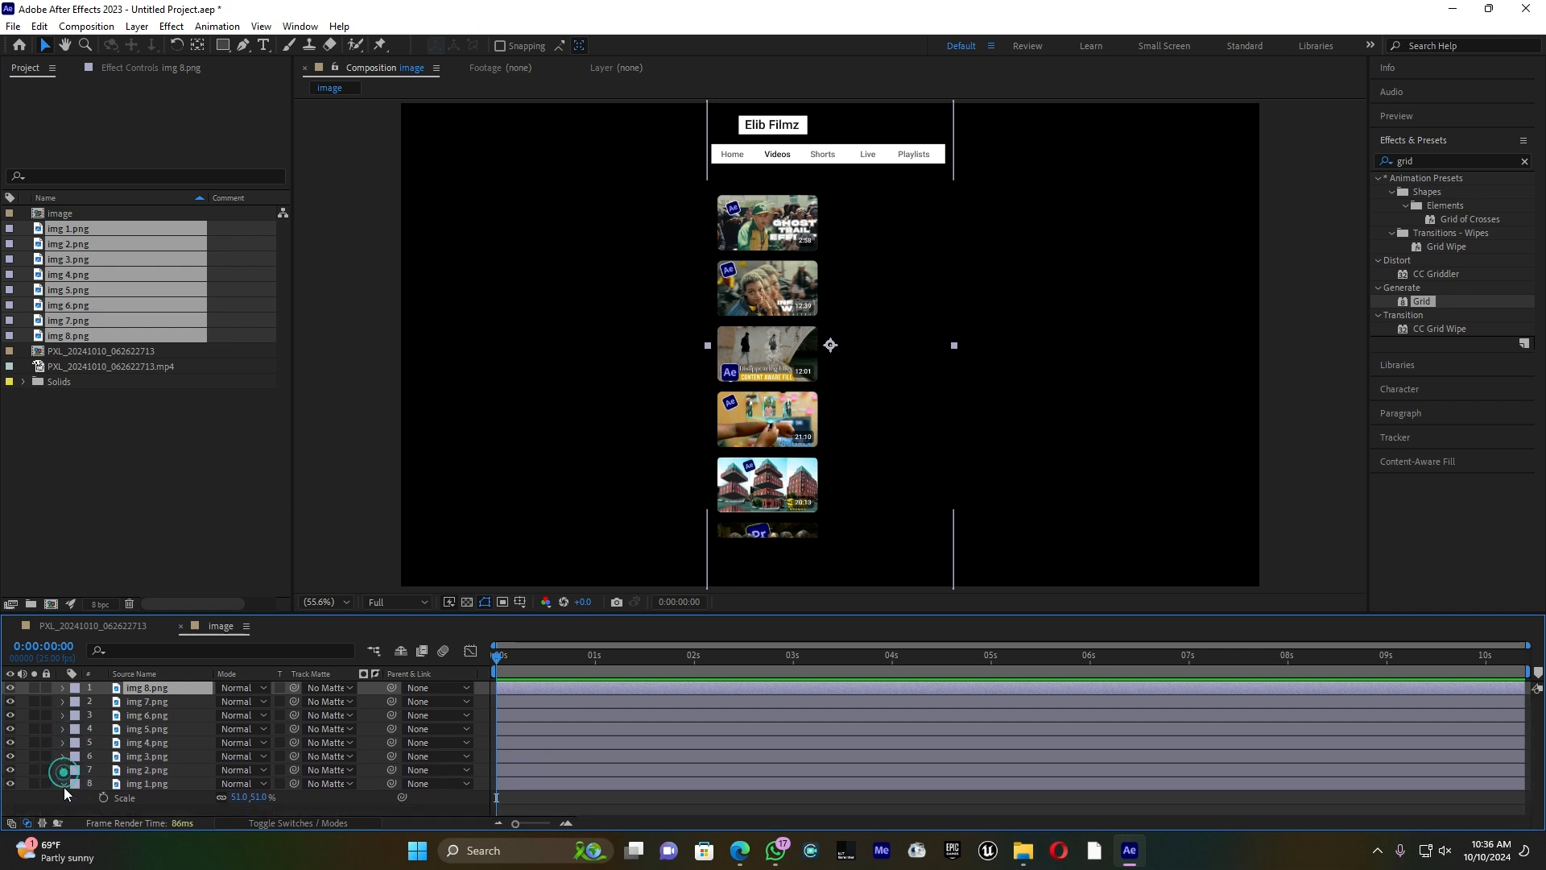
{"action": "left_click", "coordinate": [64, 783]}
{"action": "left_click", "coordinate": [120, 805]}
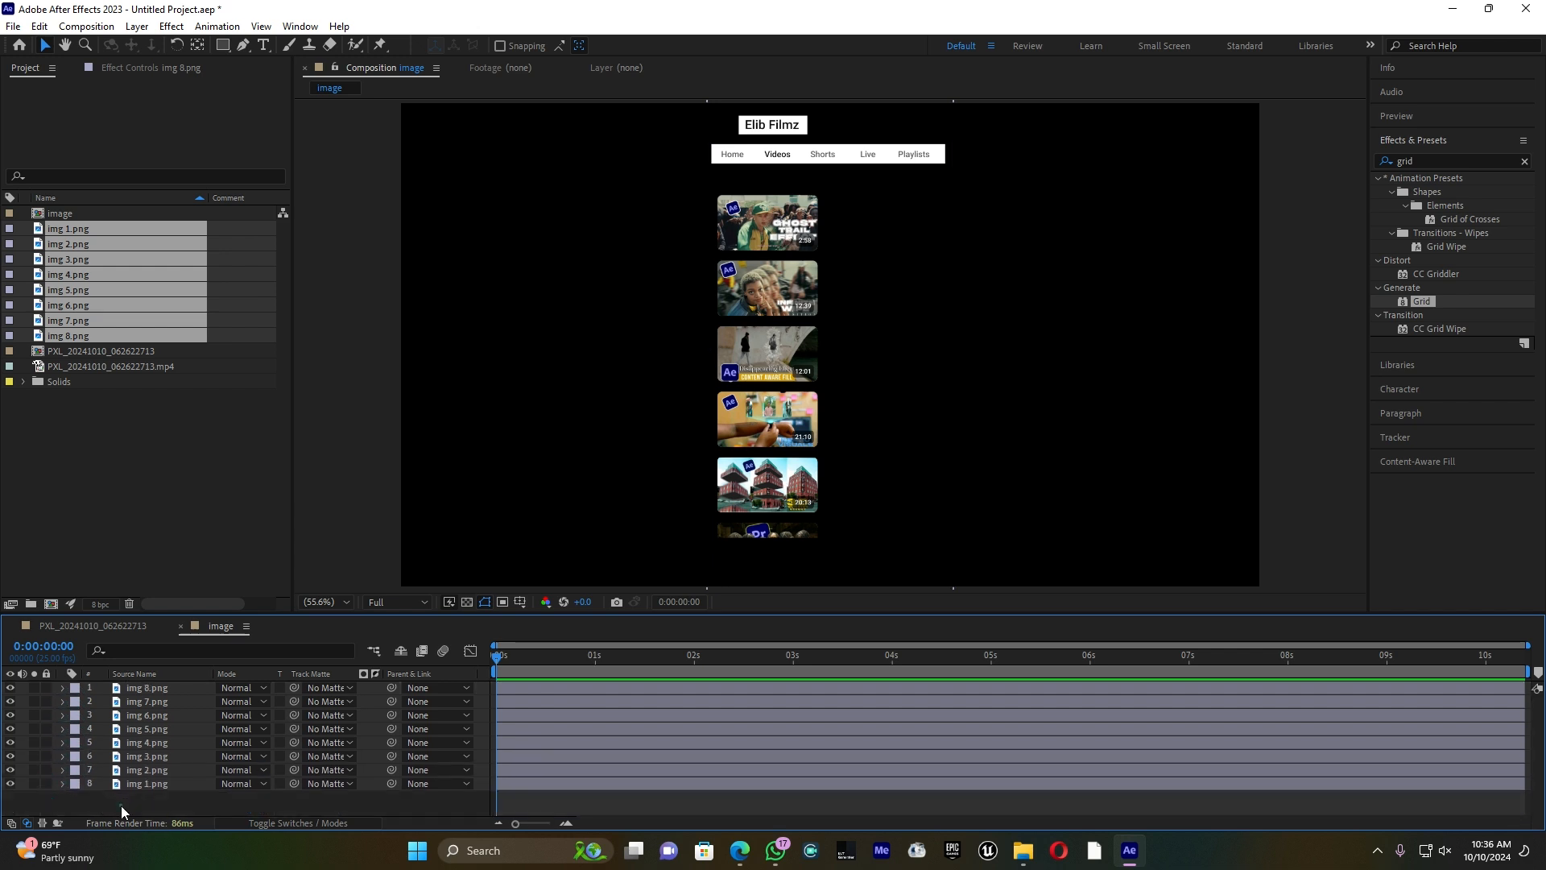
Step: Move the img 8 layer's anchor point onto the lowest, partly cut-off thumbnail with the Pan Behind tool
{"action": "left_click", "coordinate": [137, 710]}
{"action": "left_click", "coordinate": [138, 688]}
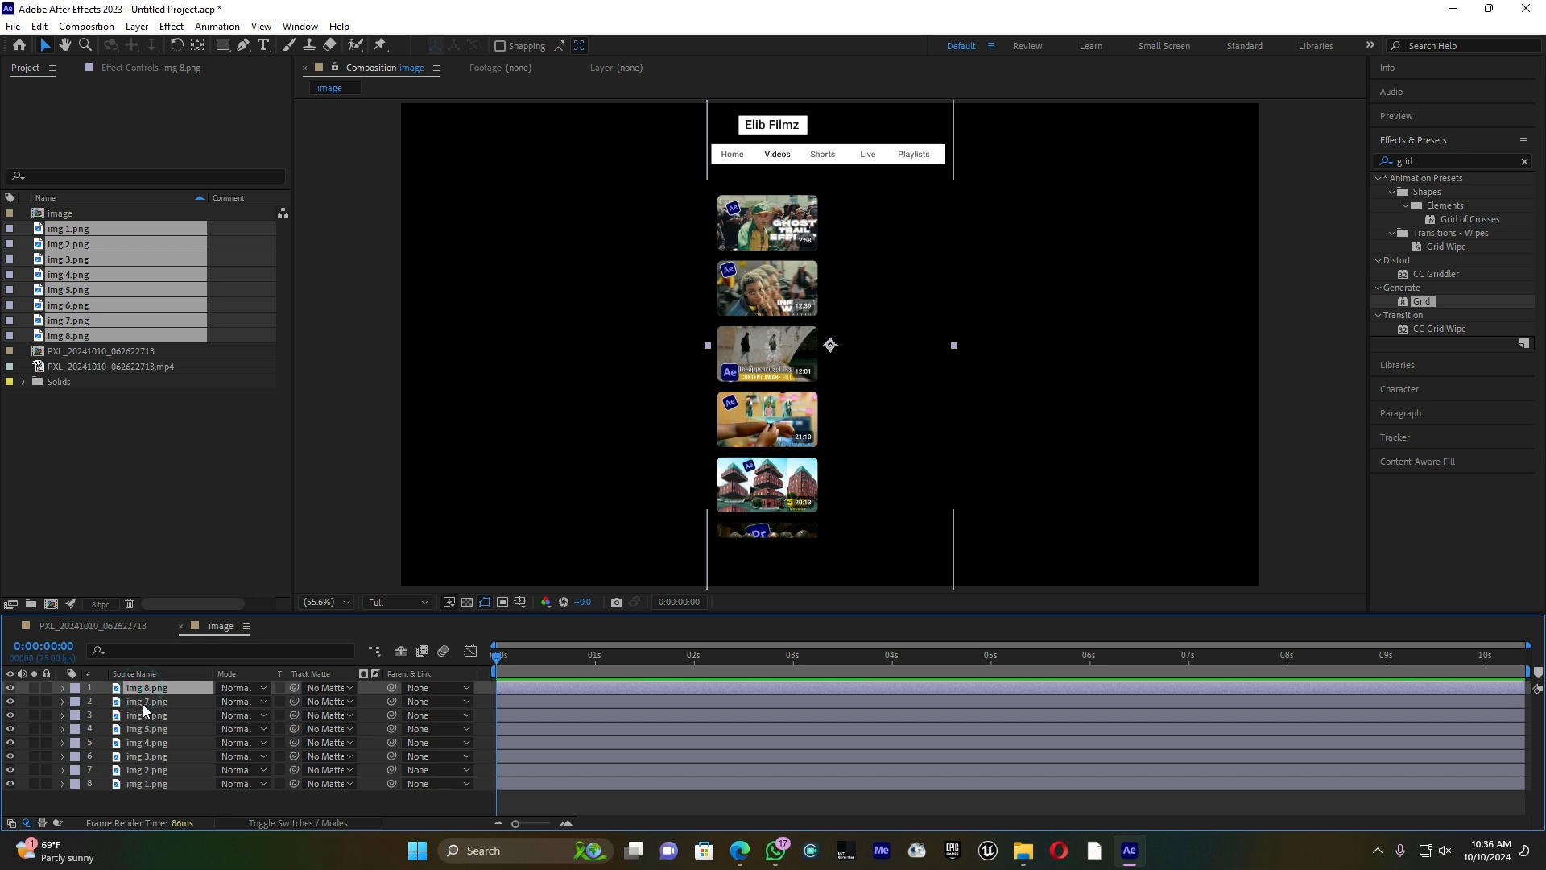
{"action": "left_click", "coordinate": [197, 45]}
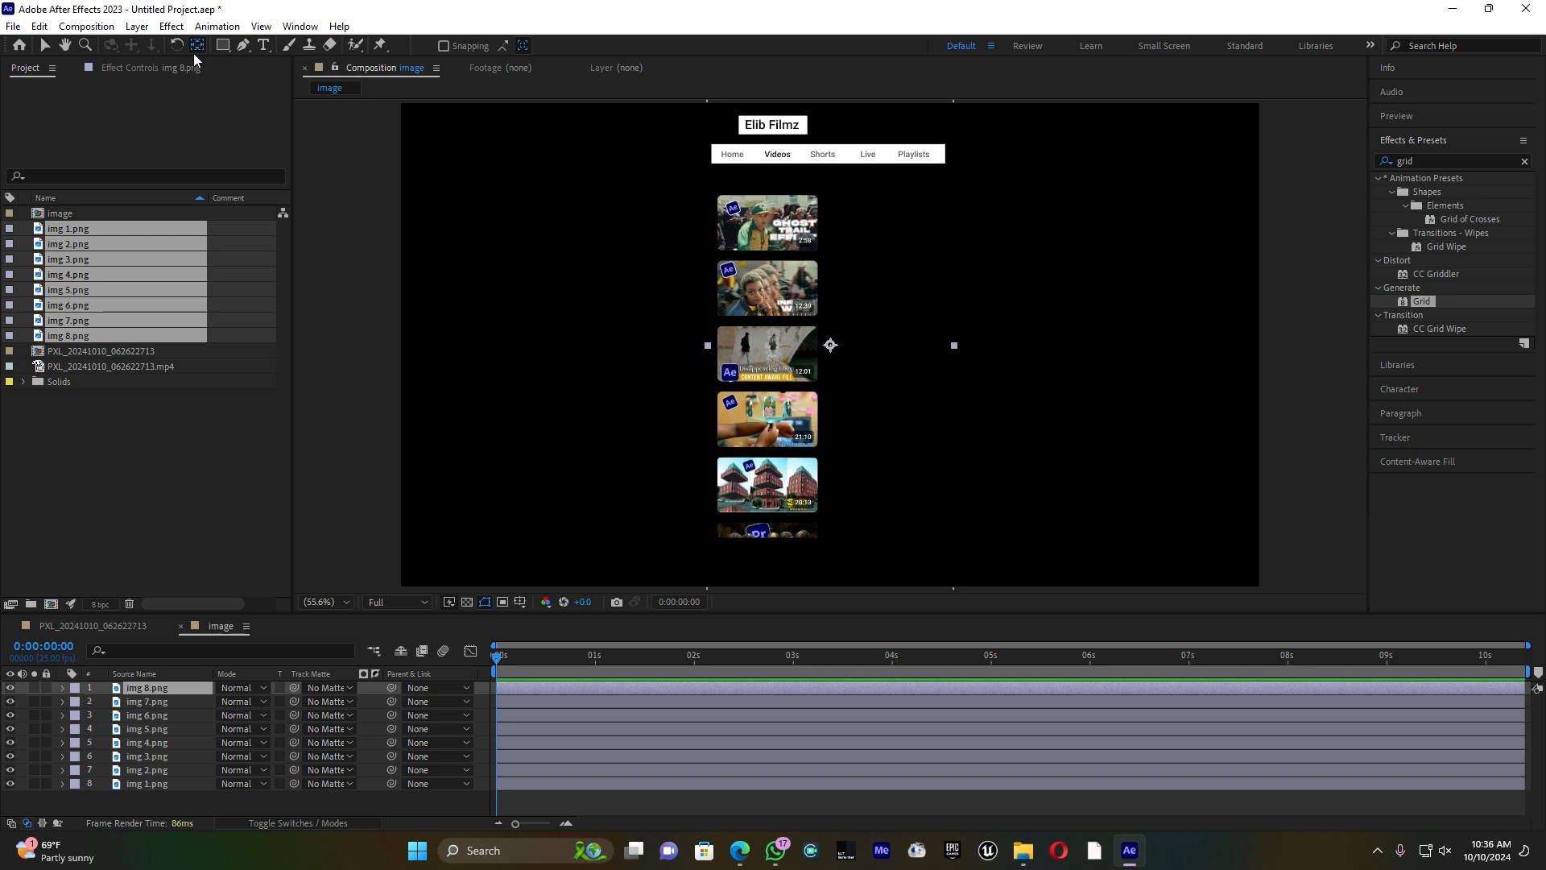
{"action": "left_click_drag", "start_coordinate": [830, 345], "coordinate": [787, 121]}
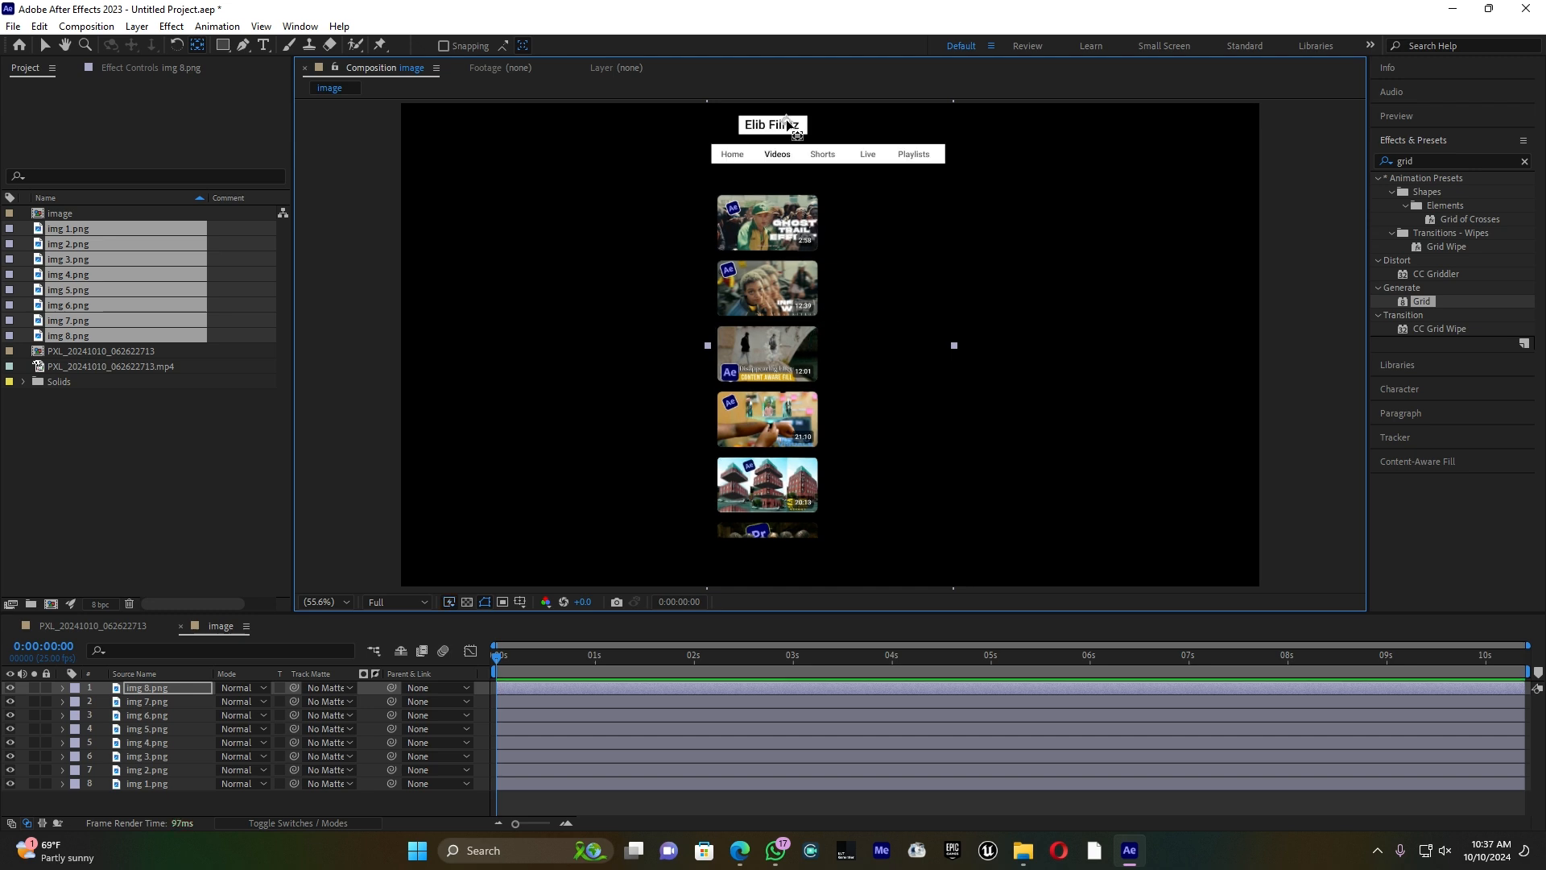
{"action": "key", "text": "ctrl+z"}
{"action": "left_click_drag", "start_coordinate": [830, 346], "coordinate": [767, 531]}
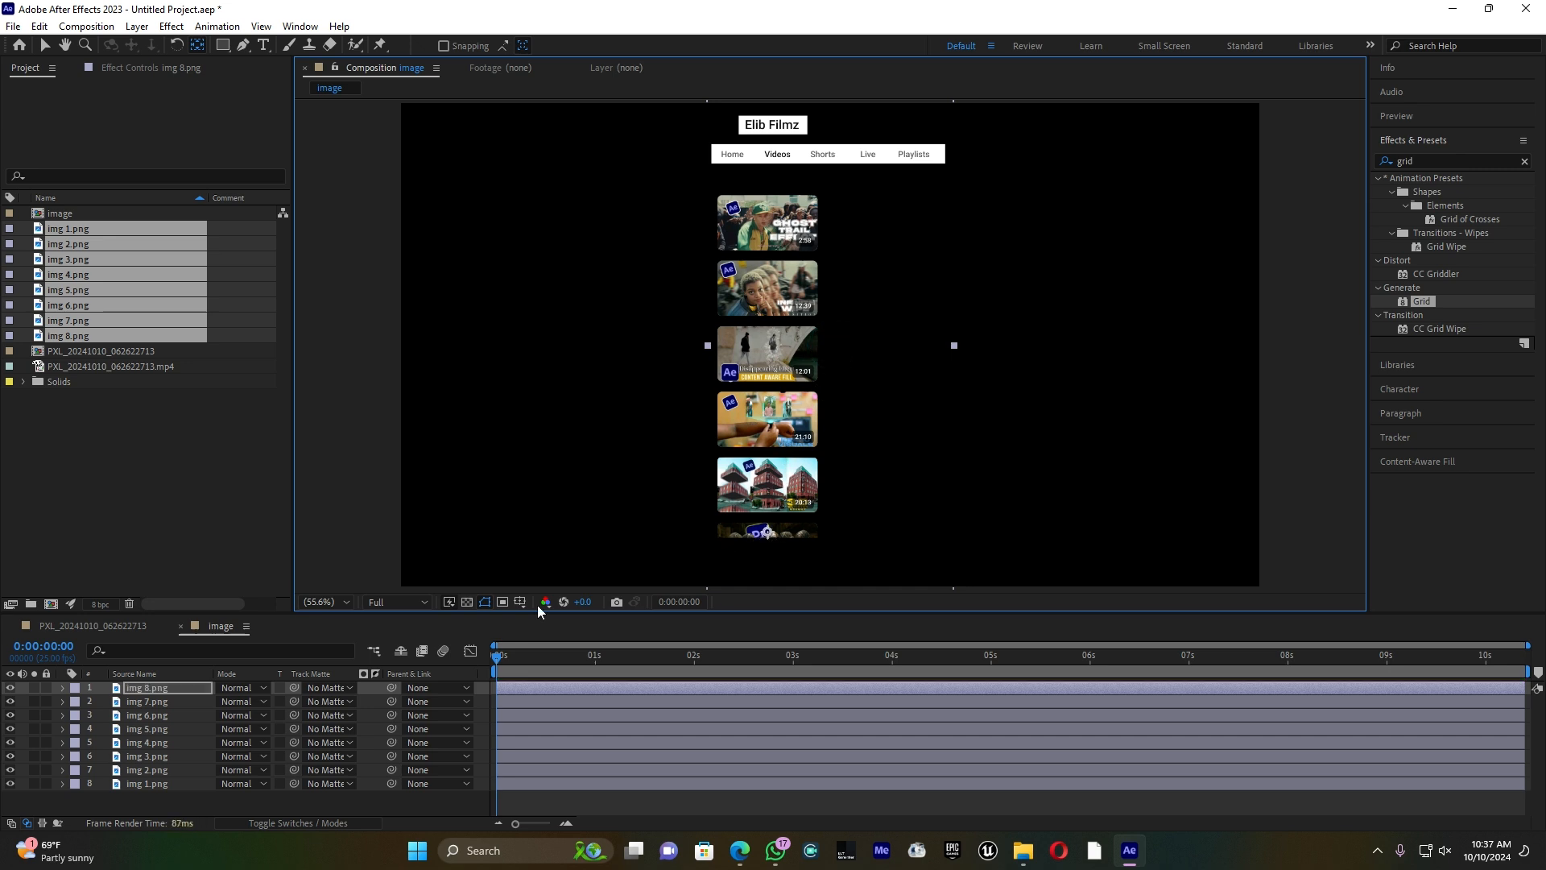
Step: Move the anchor points of img 7, img 6 and img 5 to the centres of their own video thumbnails
{"action": "left_click", "coordinate": [155, 700]}
{"action": "left_click_drag", "start_coordinate": [830, 345], "coordinate": [767, 483]}
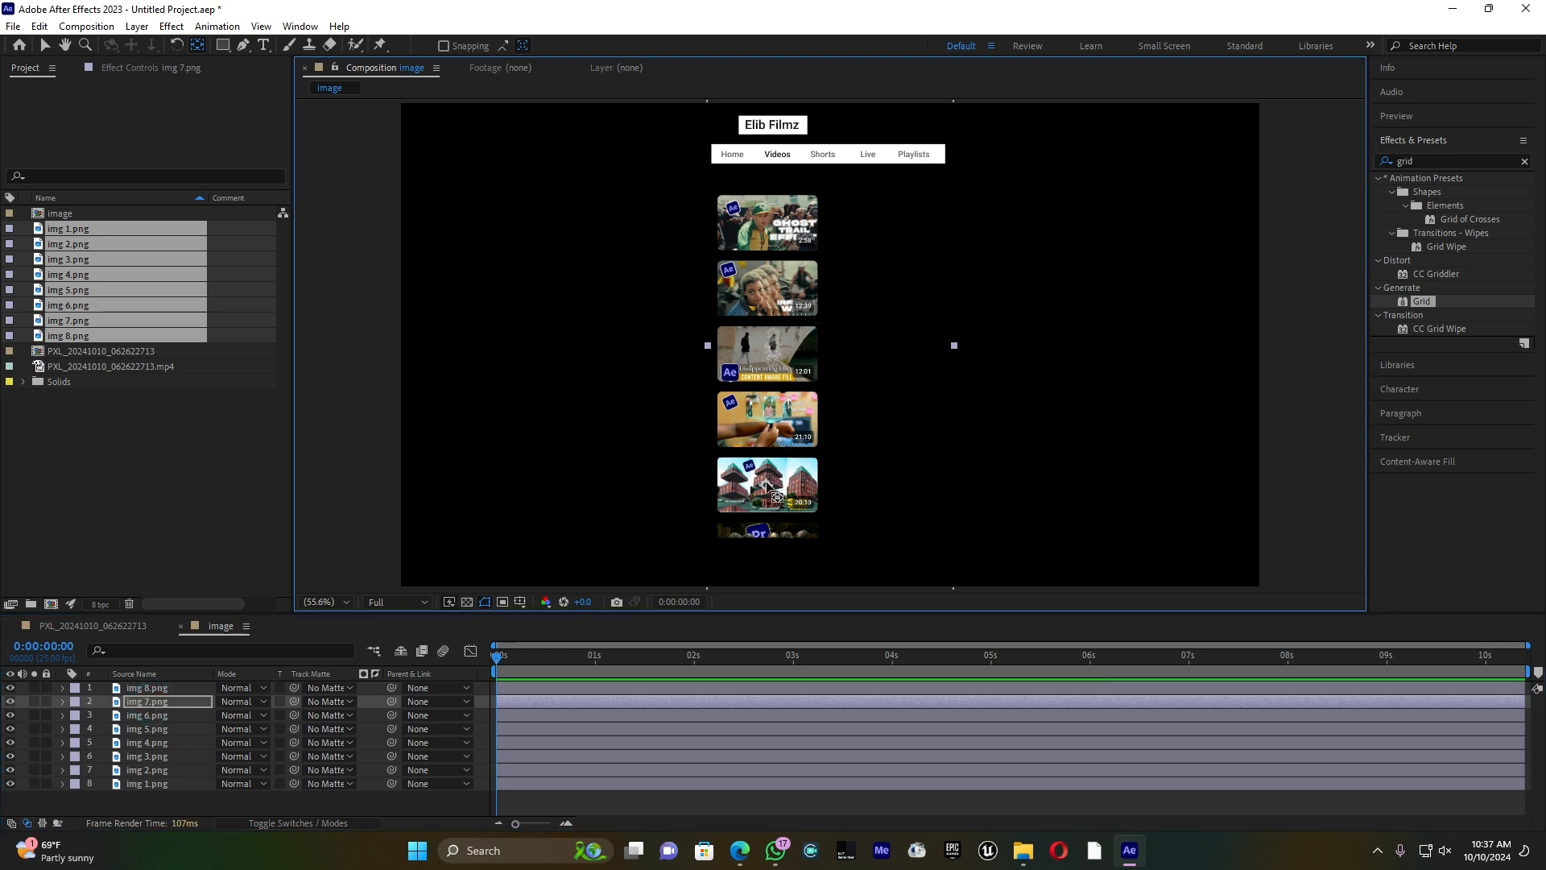
{"action": "left_click", "coordinate": [153, 715]}
{"action": "left_click_drag", "start_coordinate": [829, 345], "coordinate": [767, 427]}
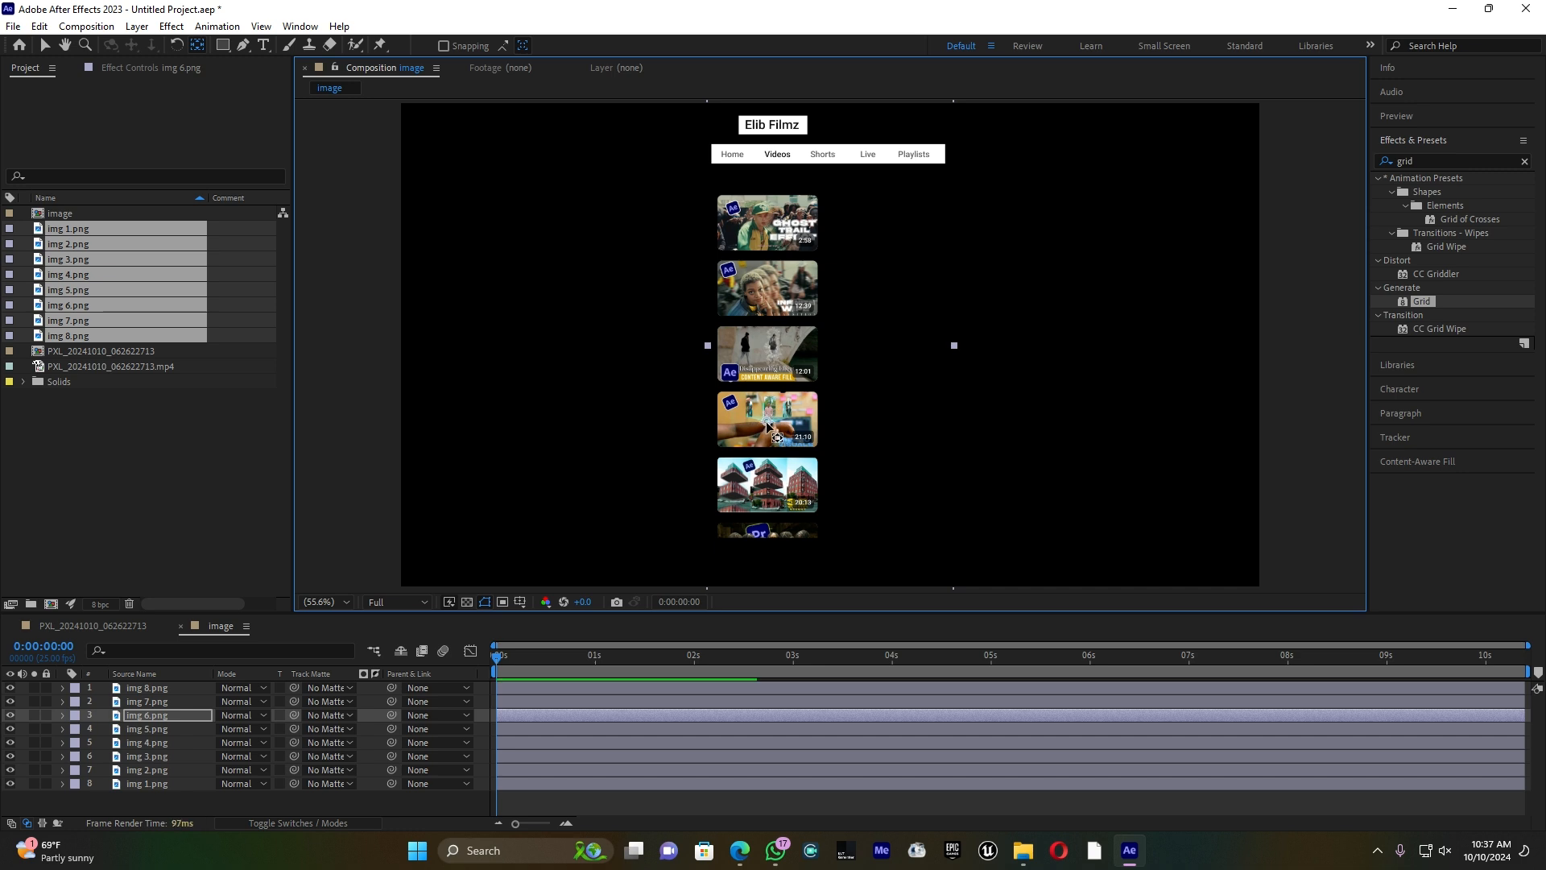
{"action": "left_click", "coordinate": [153, 729]}
{"action": "left_click_drag", "start_coordinate": [831, 345], "coordinate": [768, 290]}
Step: Move the anchor points of img 4 and img 3 onto their thumbnails, img 2 onto the navigation bar and img 1 onto the channel title
{"action": "left_click", "coordinate": [164, 740]}
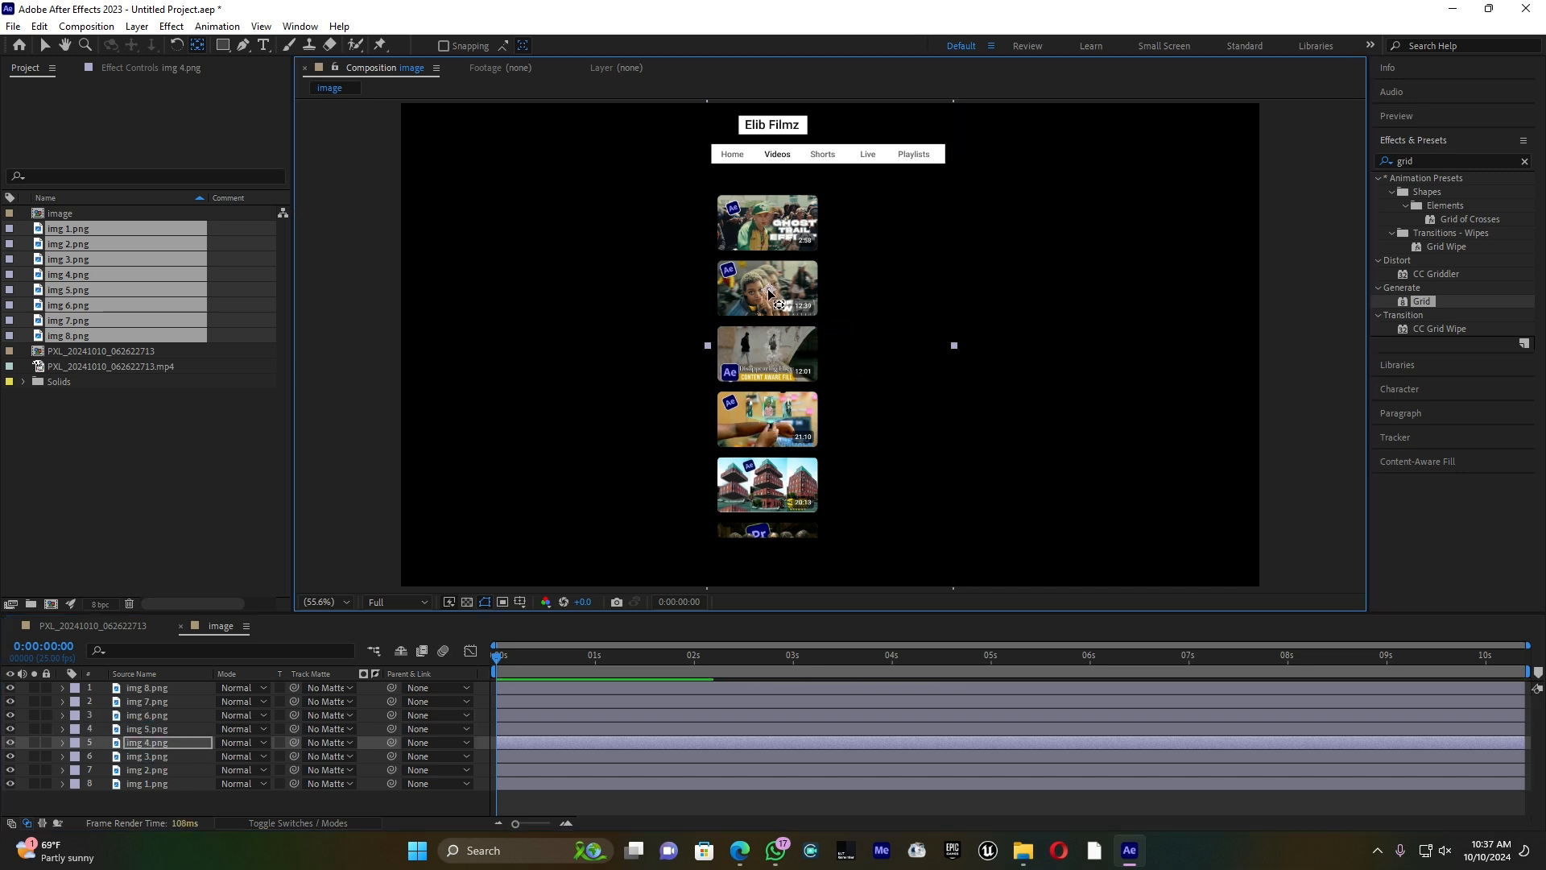
{"action": "left_click", "coordinate": [146, 755]}
{"action": "left_click_drag", "start_coordinate": [830, 345], "coordinate": [767, 224]}
{"action": "left_click", "coordinate": [143, 772]}
{"action": "left_click_drag", "start_coordinate": [830, 346], "coordinate": [827, 161]}
{"action": "left_click", "coordinate": [146, 783]}
{"action": "left_click_drag", "start_coordinate": [831, 345], "coordinate": [772, 127]}
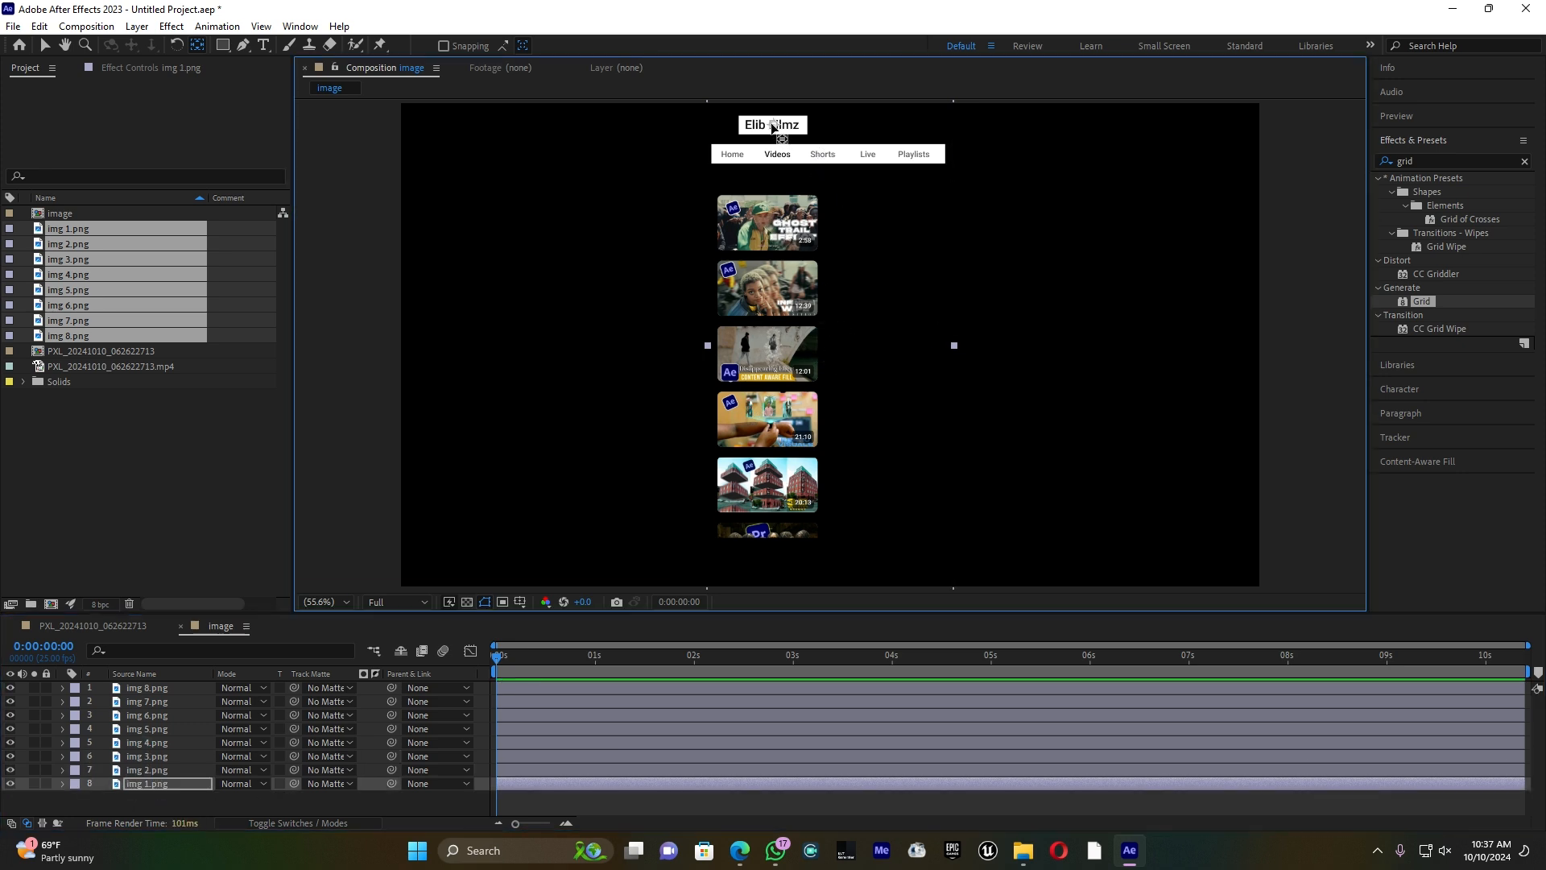
Step: Make all eight image layers 3D layers
{"action": "left_click", "coordinate": [309, 823]}
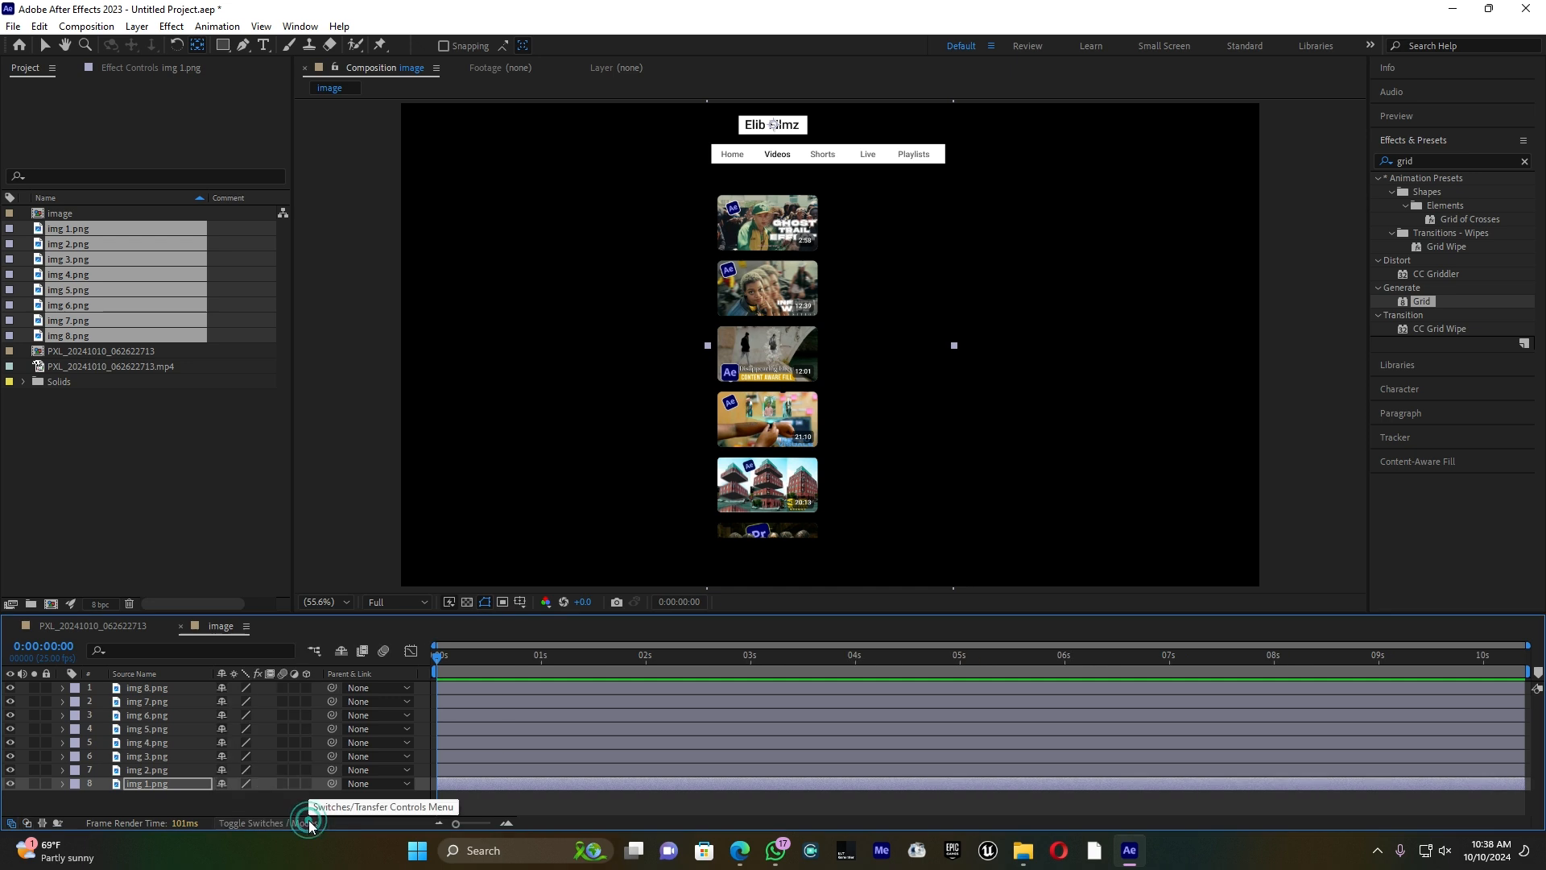
{"action": "left_click_drag", "start_coordinate": [306, 783], "coordinate": [307, 680]}
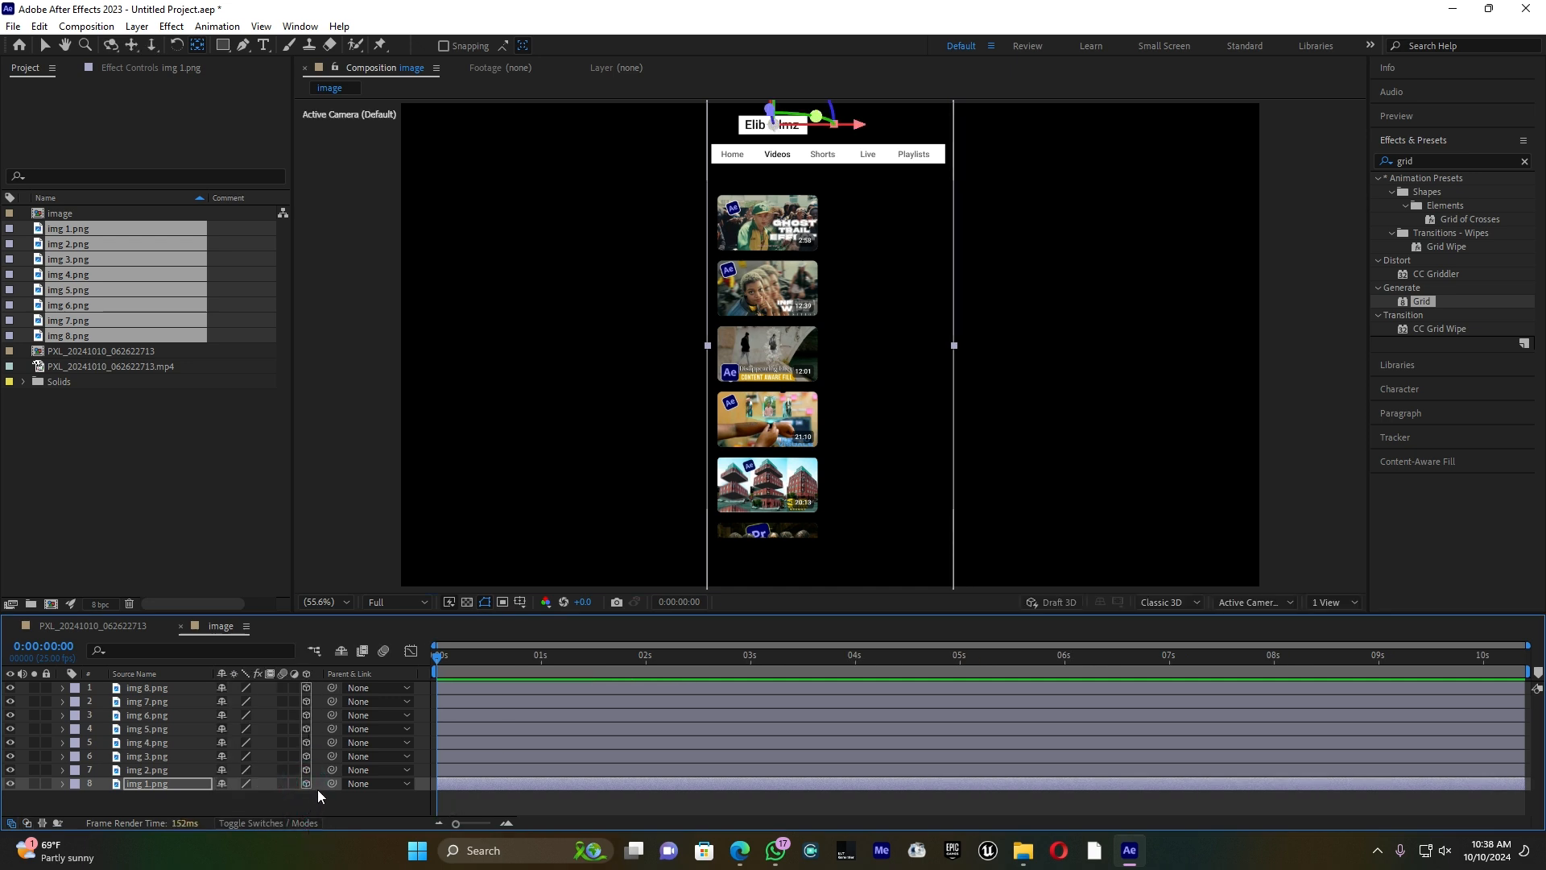
Step: Add a null object to the image composition and place it above all the image layers
{"action": "right_click", "coordinate": [220, 802]}
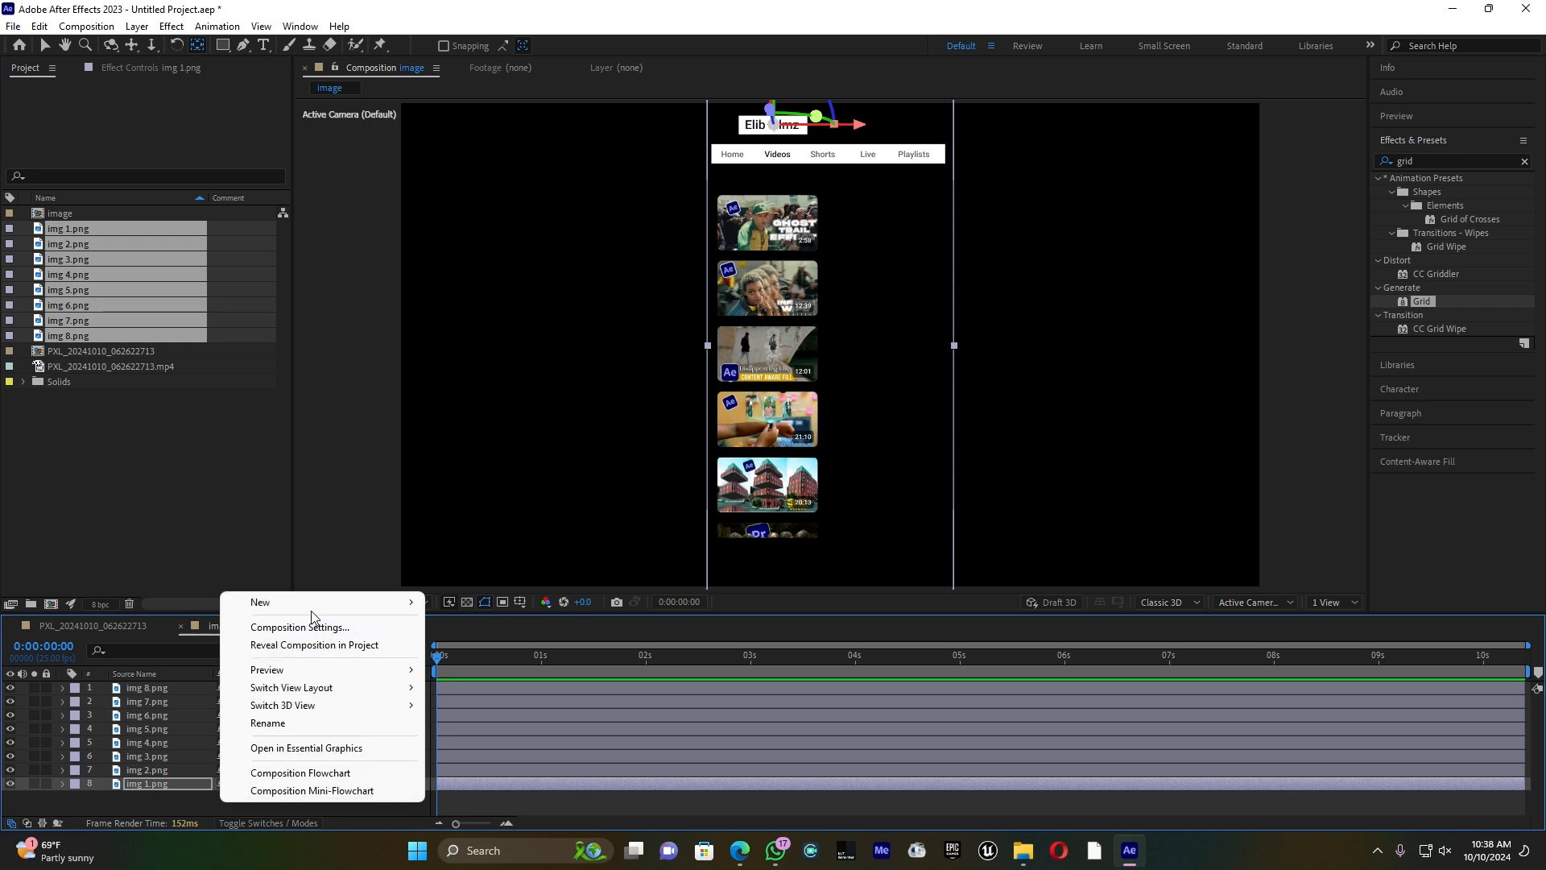
{"action": "mouse_move", "coordinate": [315, 602]}
{"action": "left_click", "coordinate": [494, 696]}
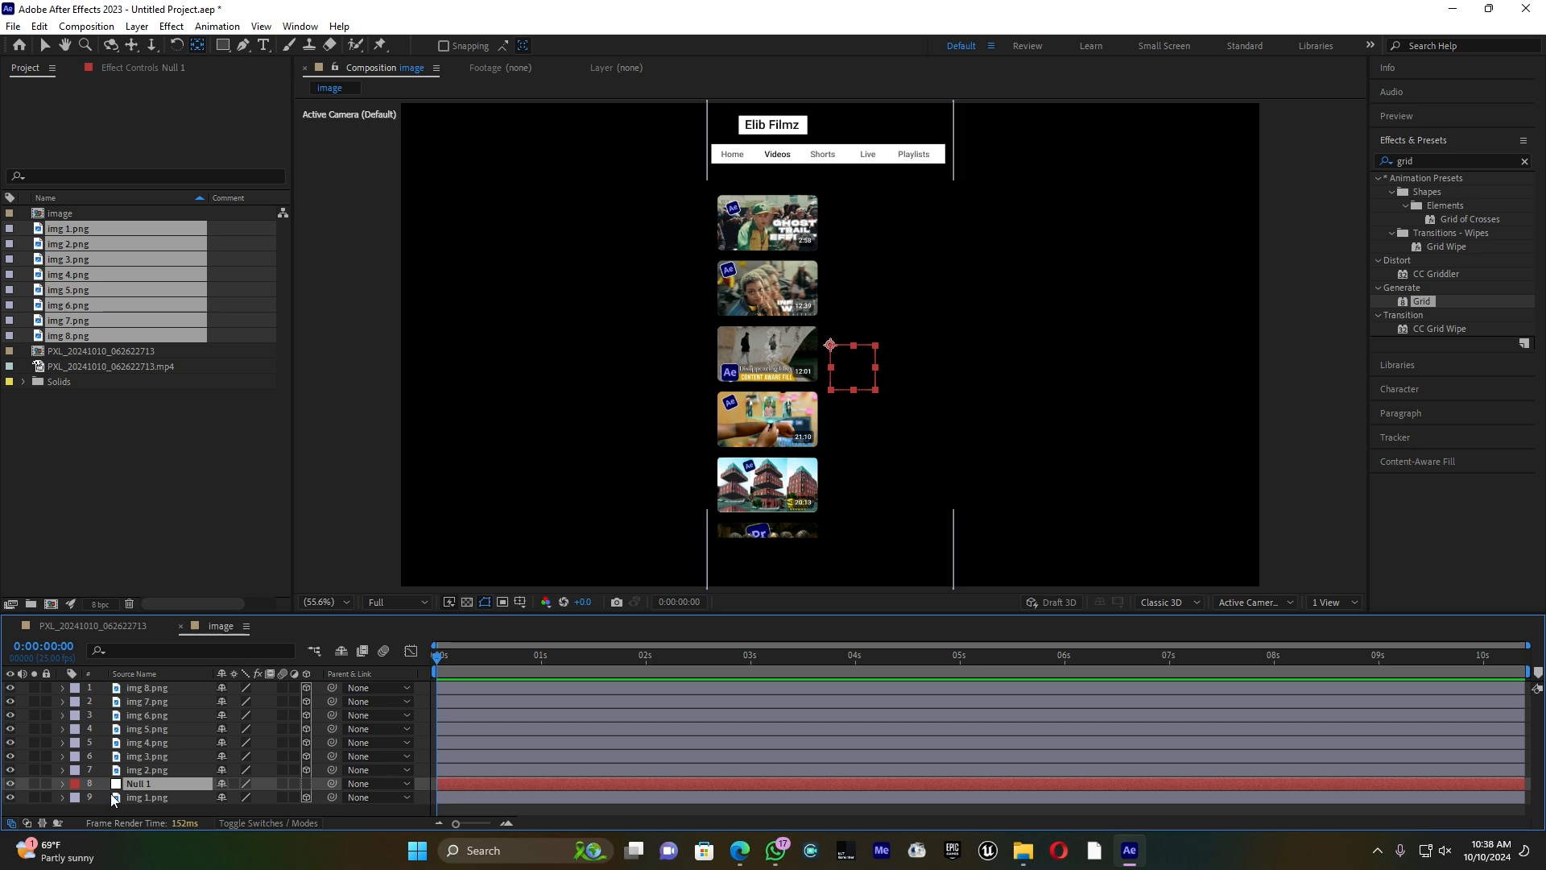
{"action": "left_click_drag", "start_coordinate": [151, 784], "coordinate": [158, 683]}
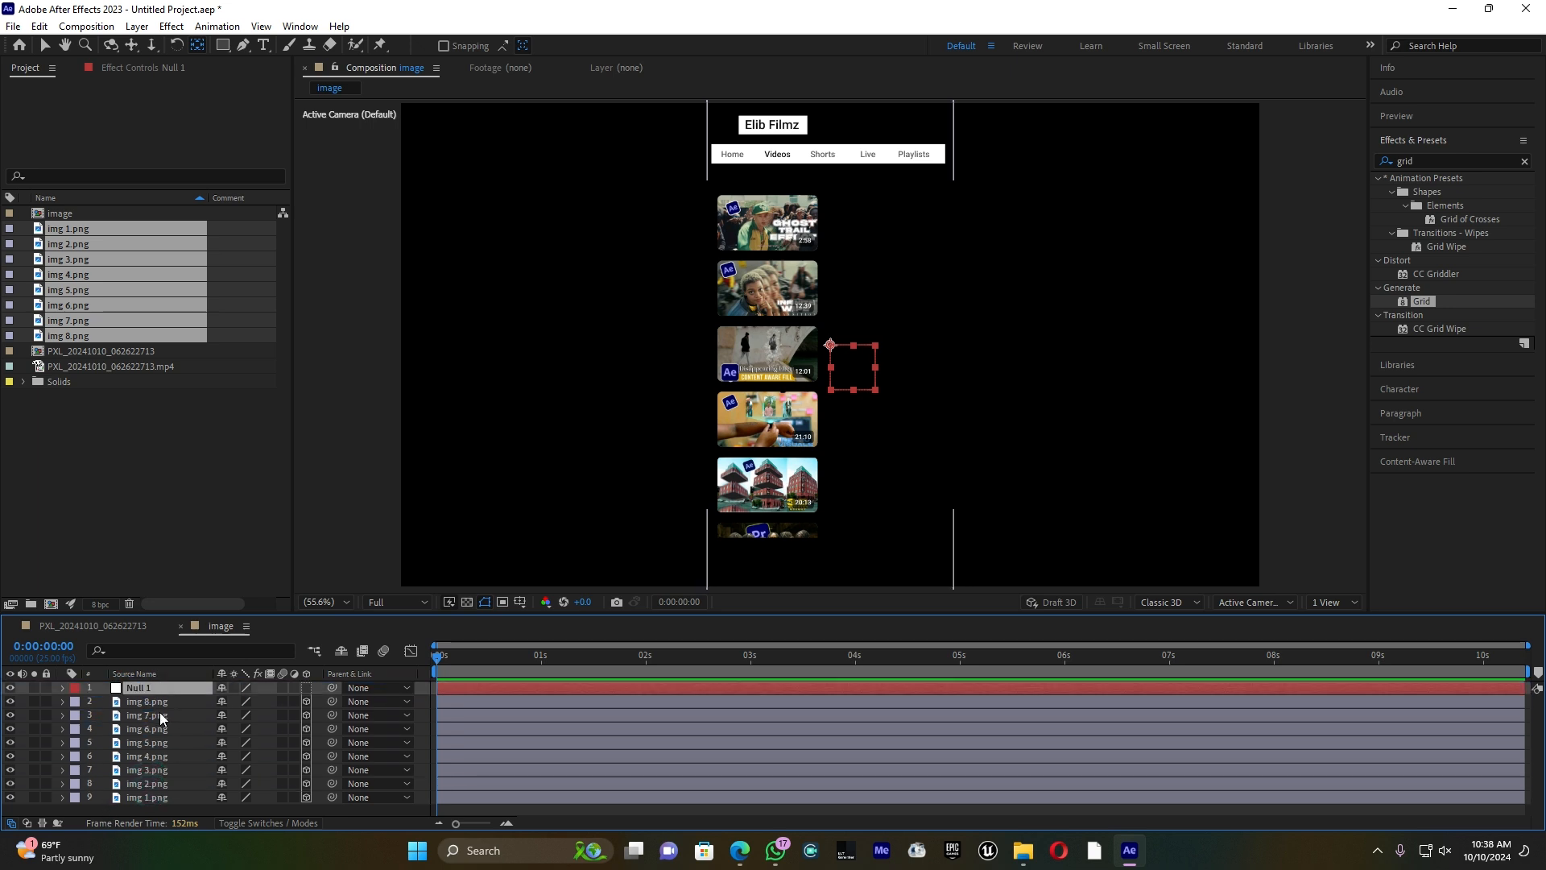
Step: Make Null 1 a 3D layer and parent img 1 through img 8 to it
{"action": "left_click", "coordinate": [306, 688]}
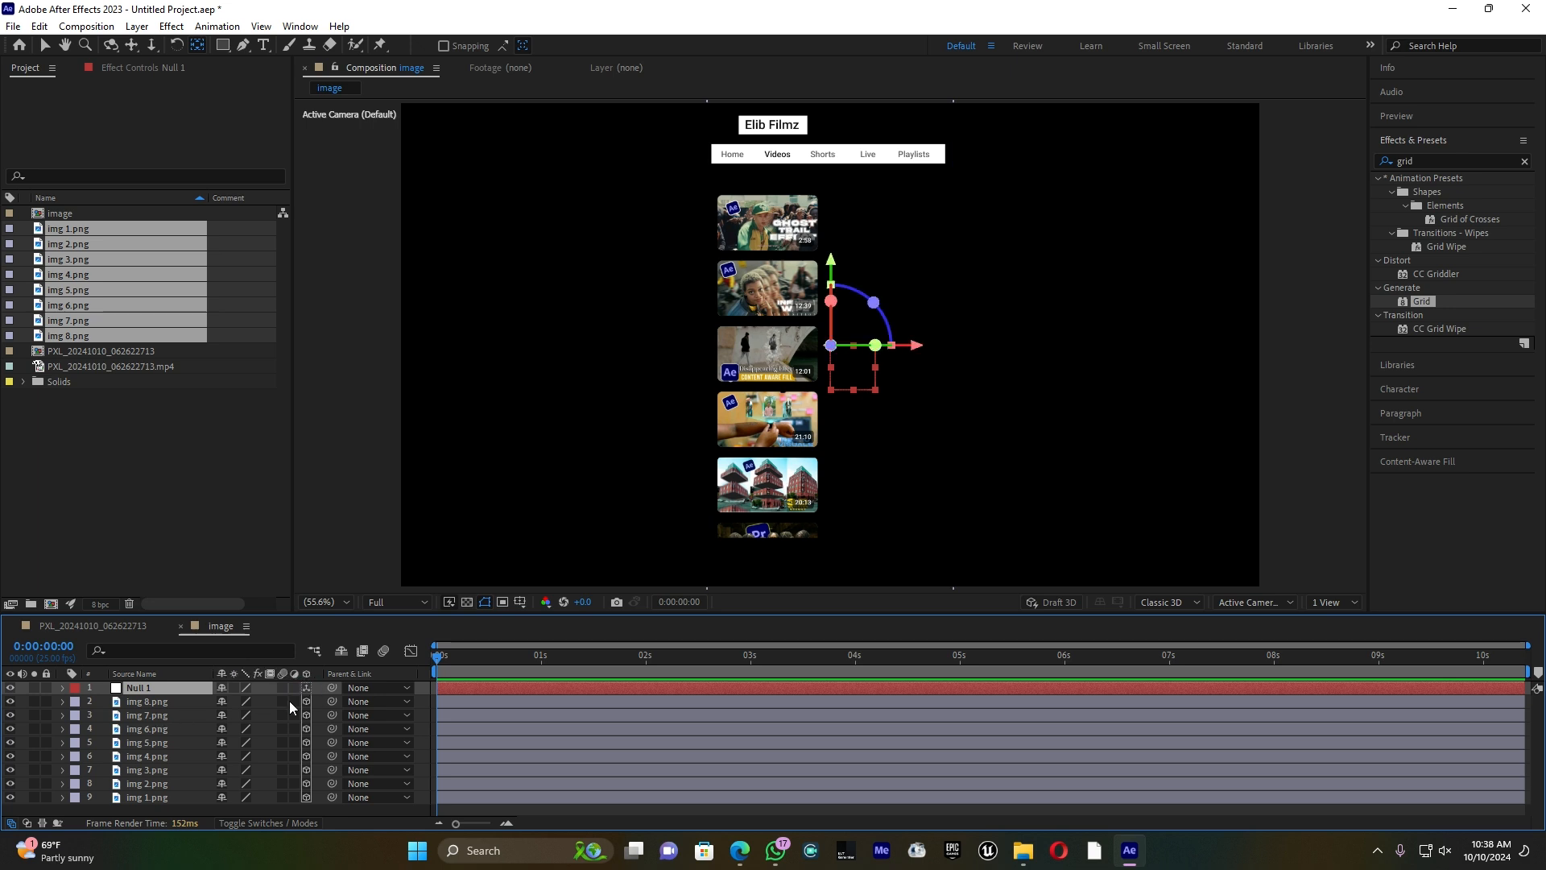
{"action": "left_click_drag", "start_coordinate": [188, 807], "coordinate": [176, 699]}
{"action": "left_click_drag", "start_coordinate": [332, 700], "coordinate": [167, 687]}
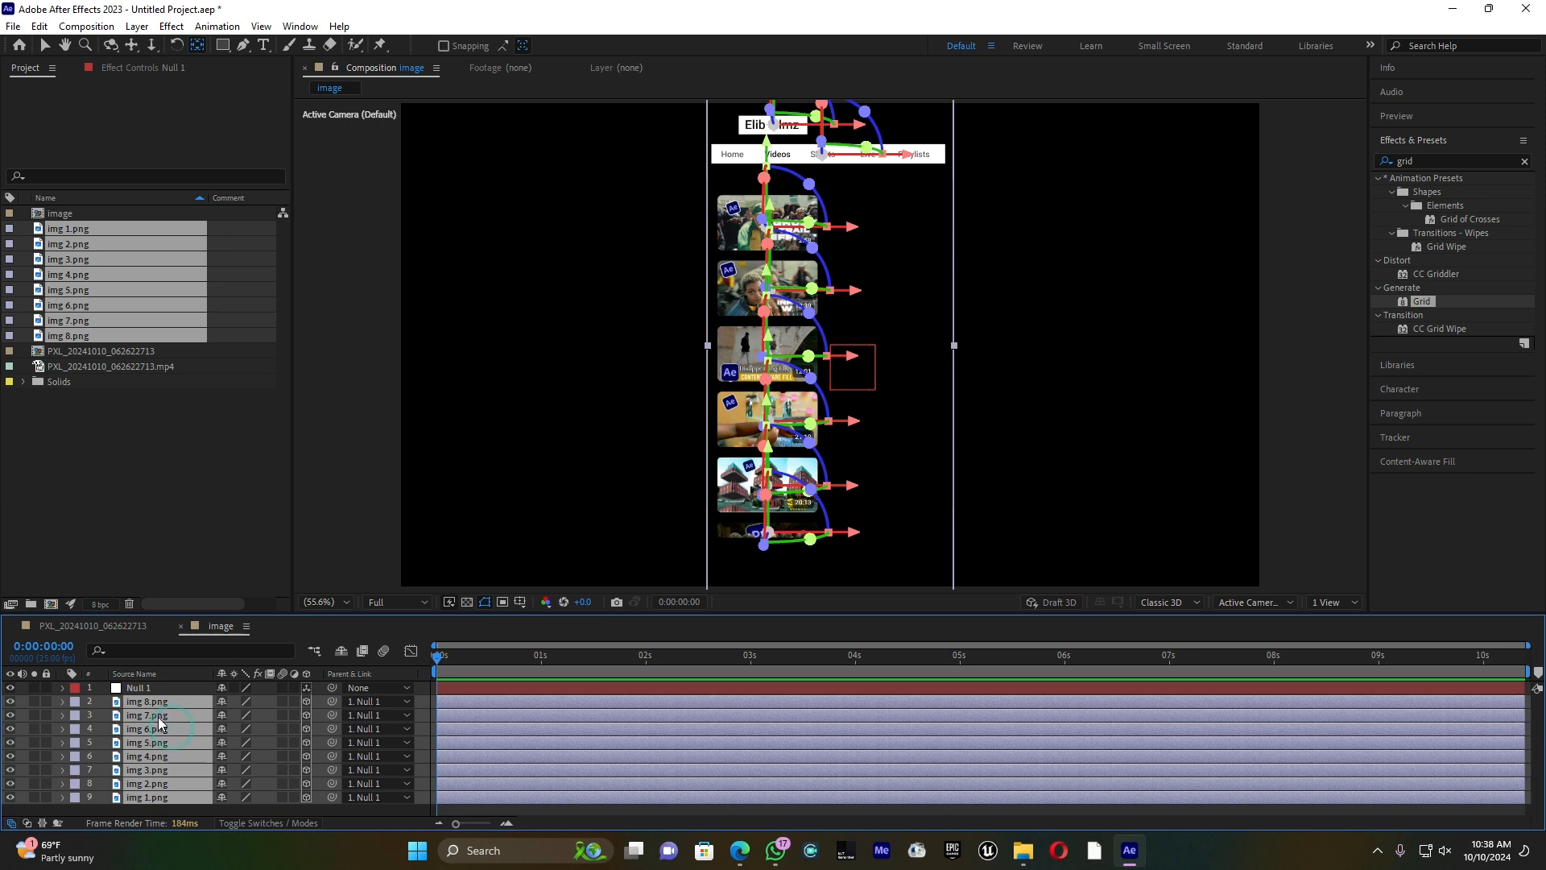
Step: Copy Null 1 and the eight image layers from the image composition into the PXL_20241010_062622713 composition
{"action": "left_click_drag", "start_coordinate": [163, 809], "coordinate": [172, 683]}
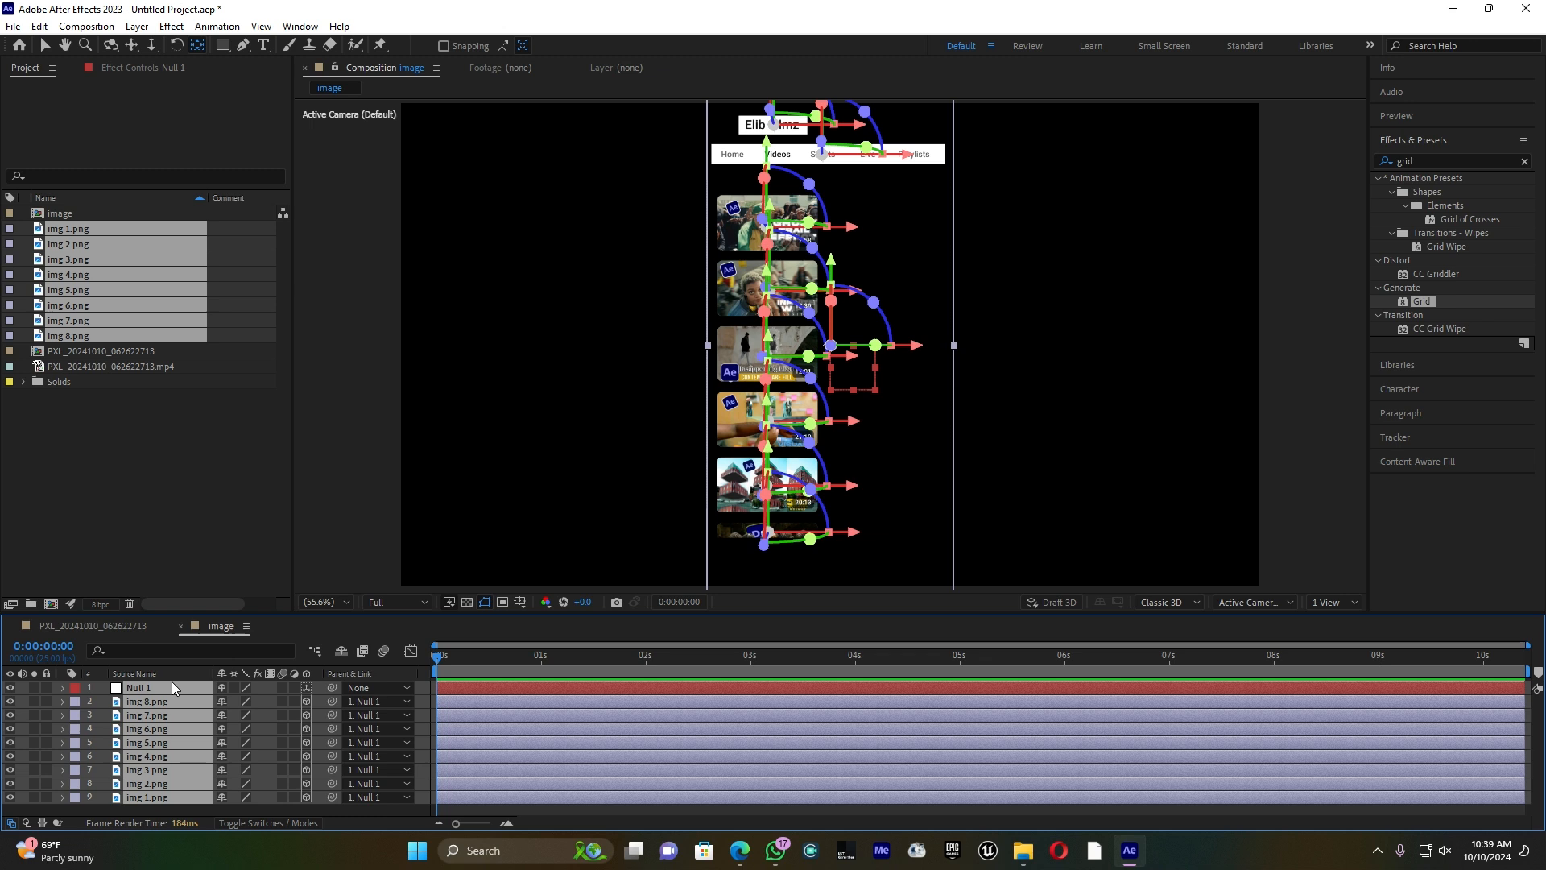
{"action": "left_click", "coordinate": [115, 626]}
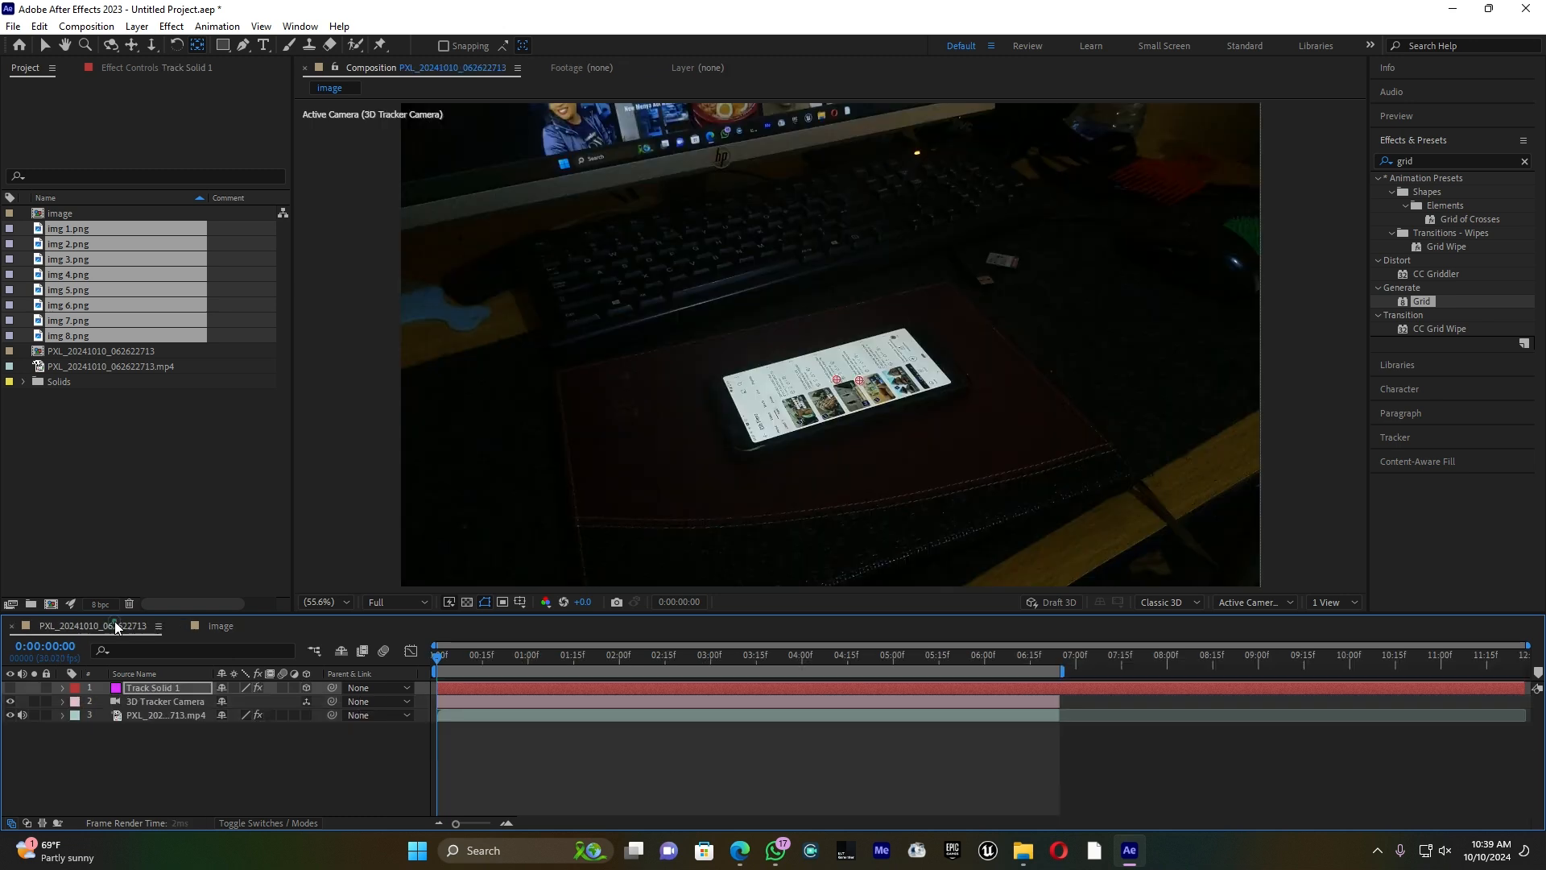
{"action": "left_click", "coordinate": [169, 673]}
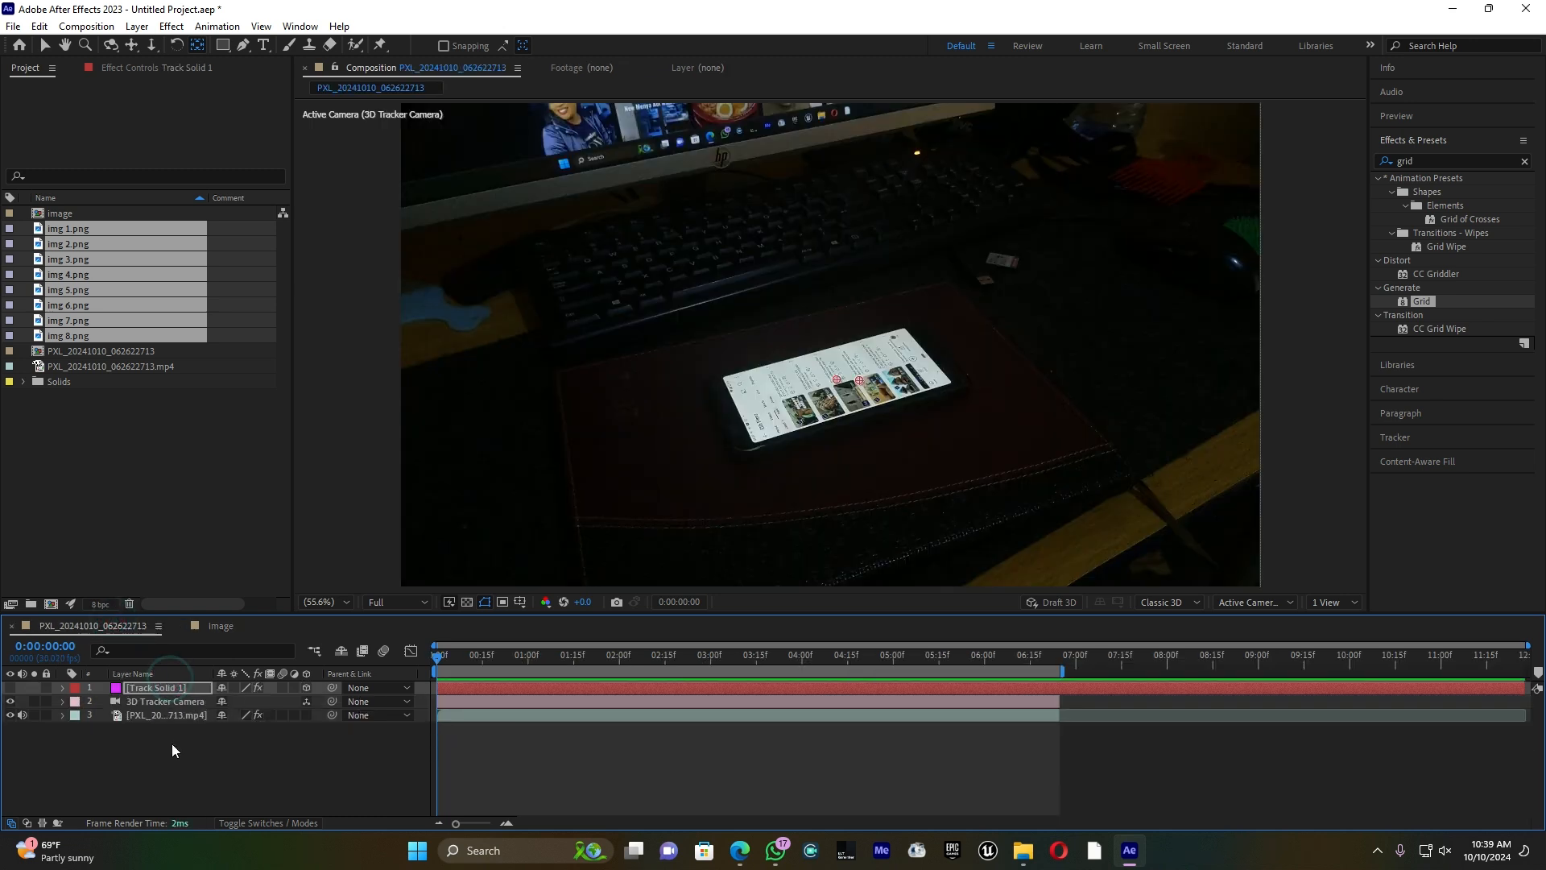
{"action": "left_click", "coordinate": [173, 750]}
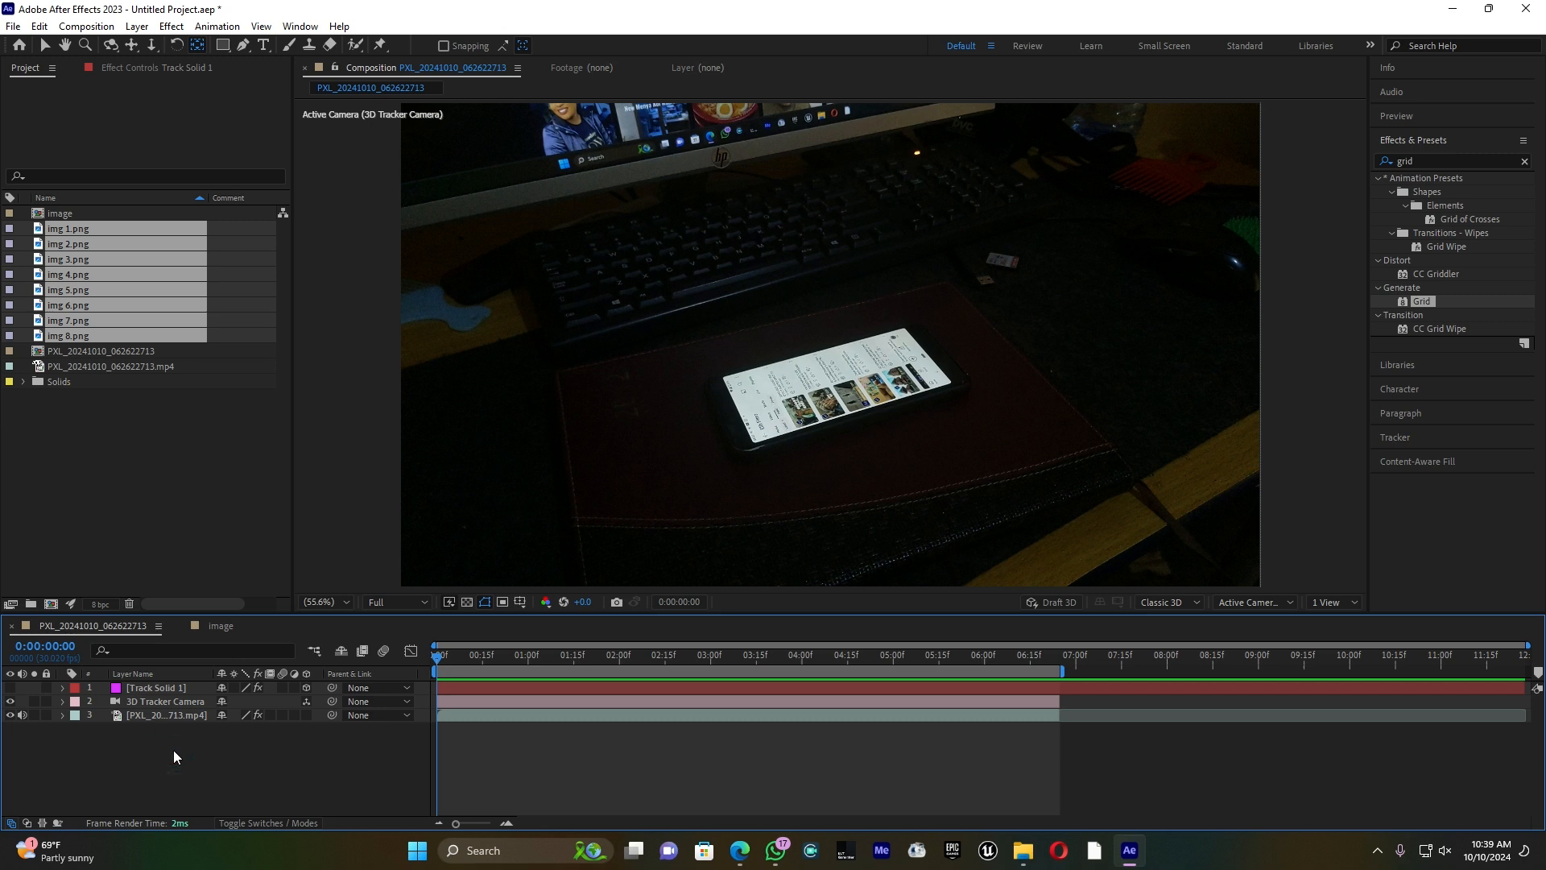
{"action": "key", "text": "ctrl+v"}
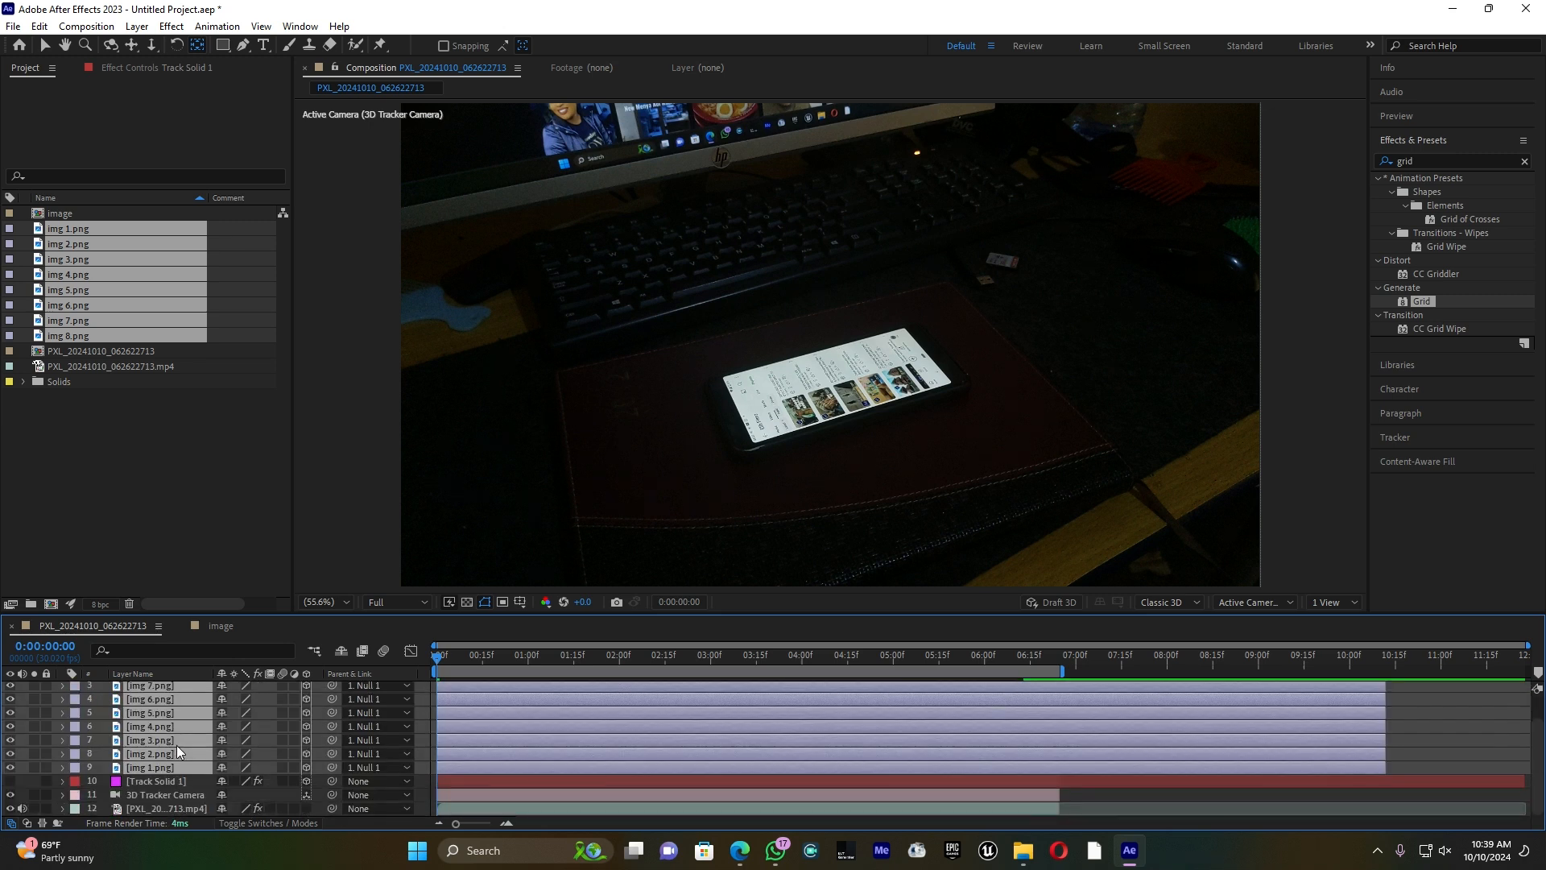
Step: Place Track Solid 1 above Null 1 and snap the null to its position through temporary parenting, ending with the parent set to None
{"action": "left_click_drag", "start_coordinate": [174, 778], "coordinate": [161, 694]}
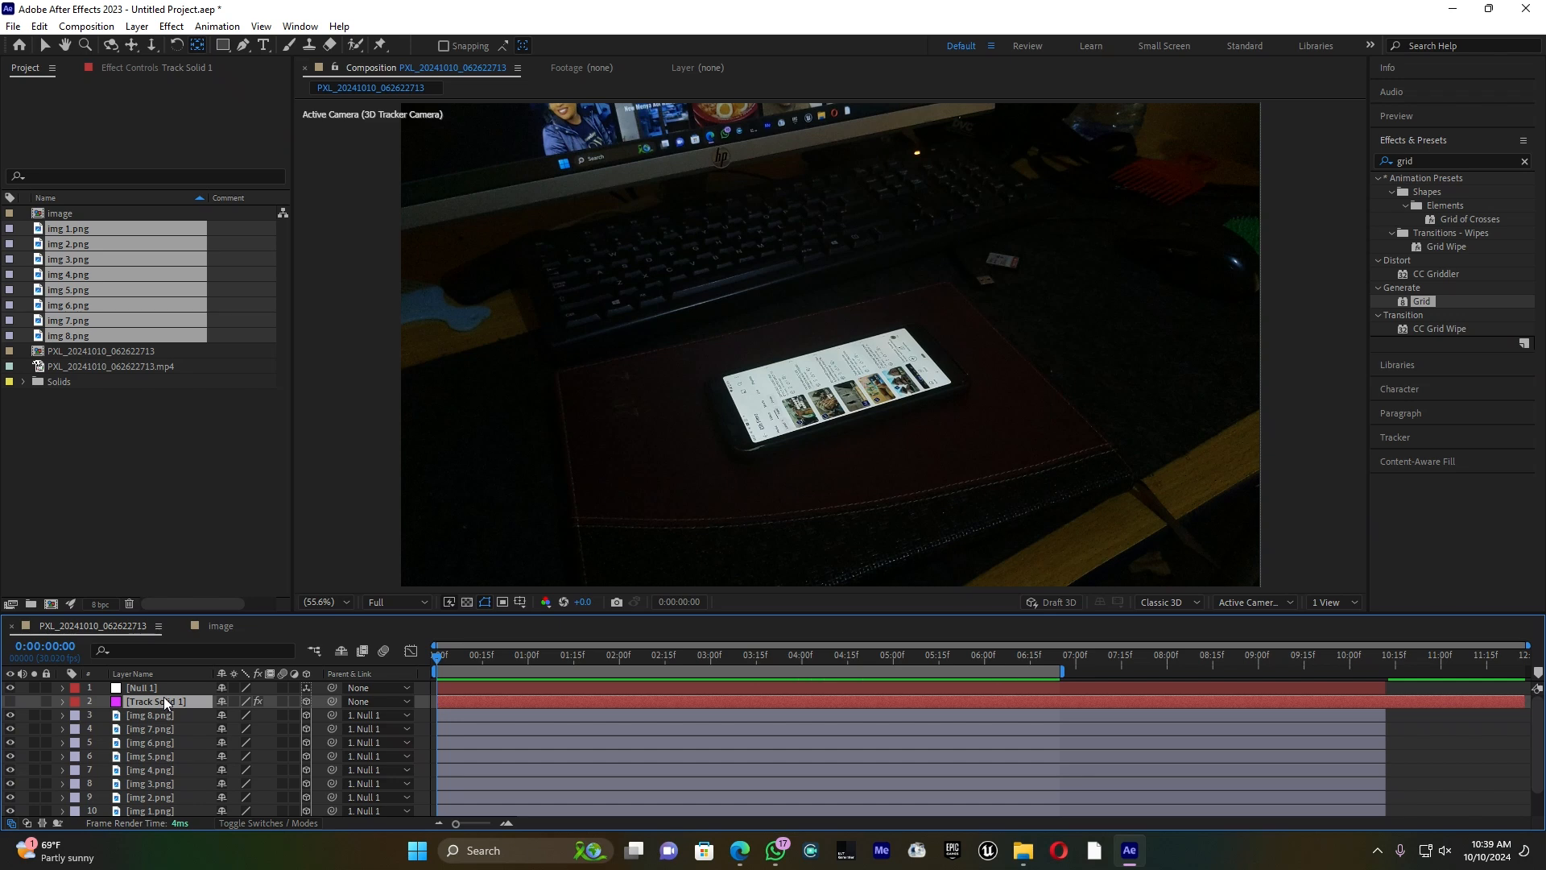
{"action": "left_click_drag", "start_coordinate": [172, 699], "coordinate": [172, 685]}
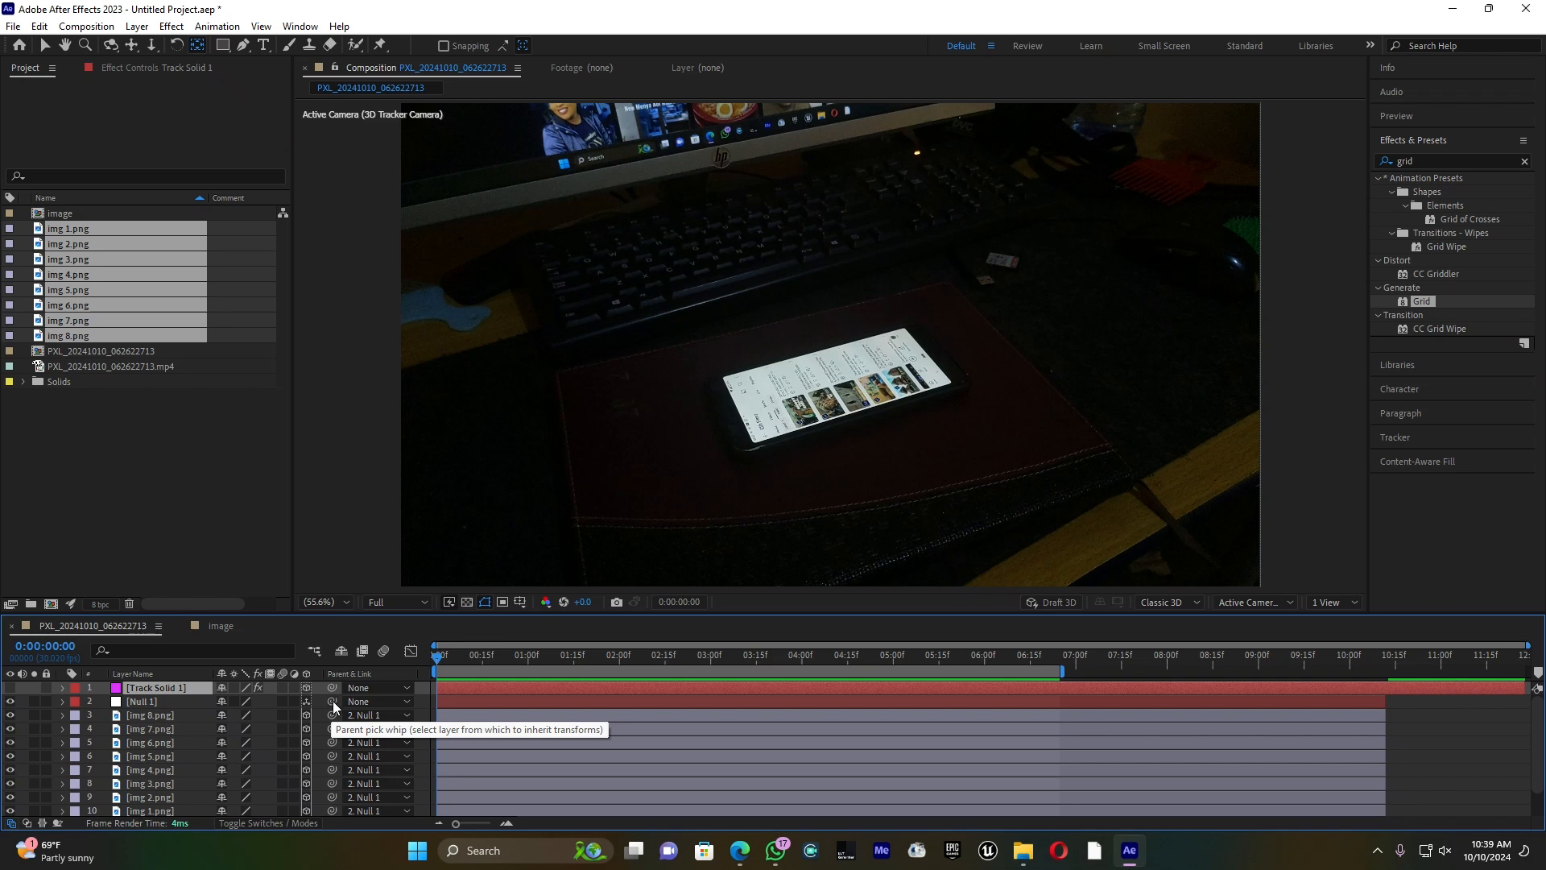
{"action": "left_click_drag", "start_coordinate": [332, 701], "coordinate": [158, 686]}
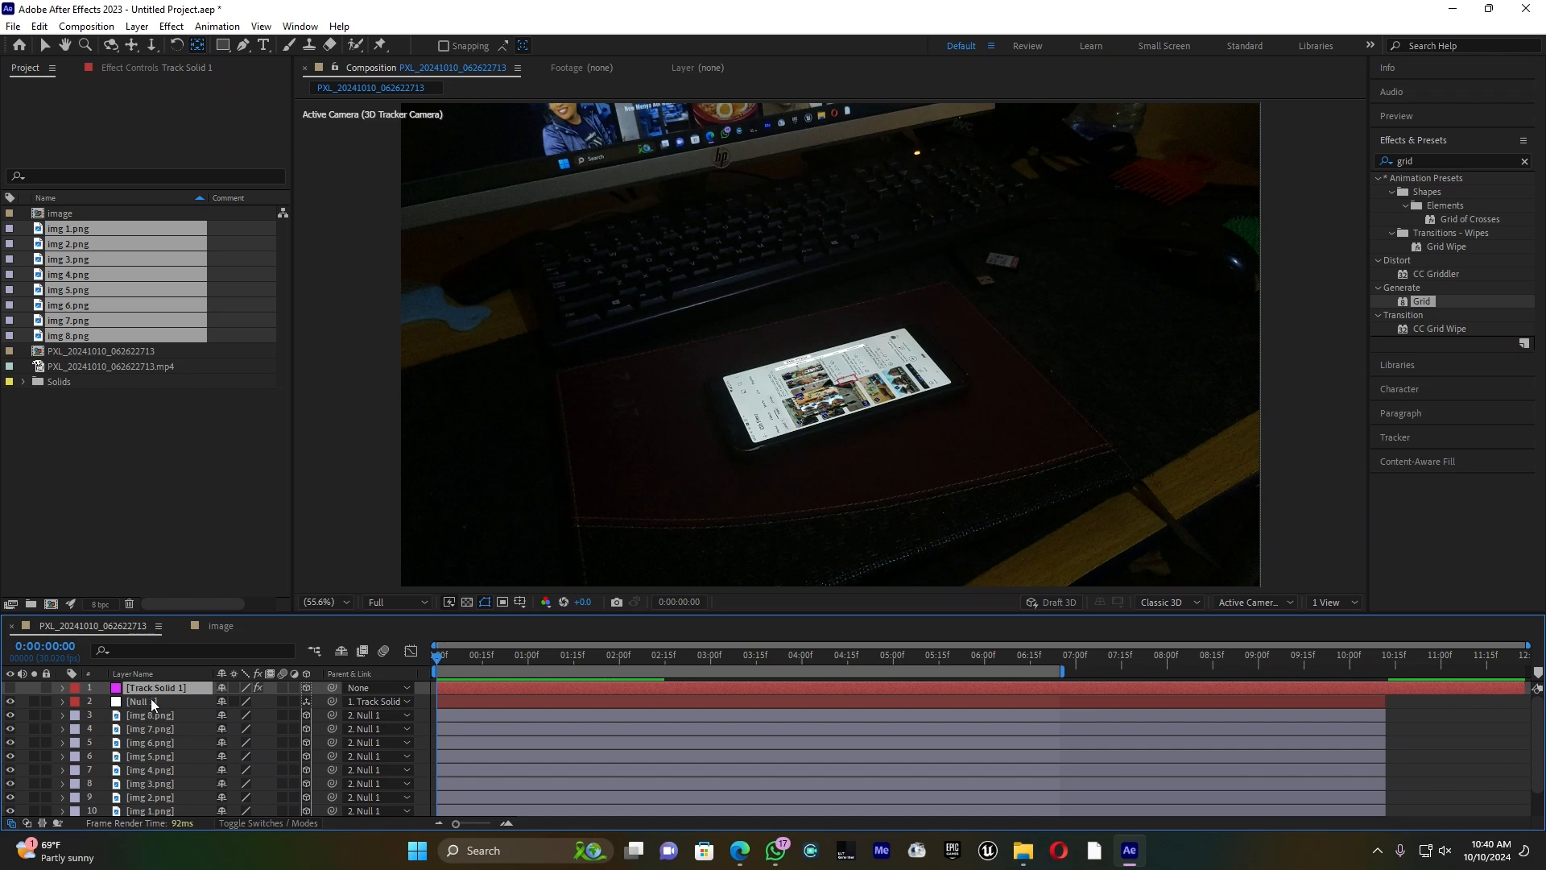
{"action": "left_click", "coordinate": [151, 698]}
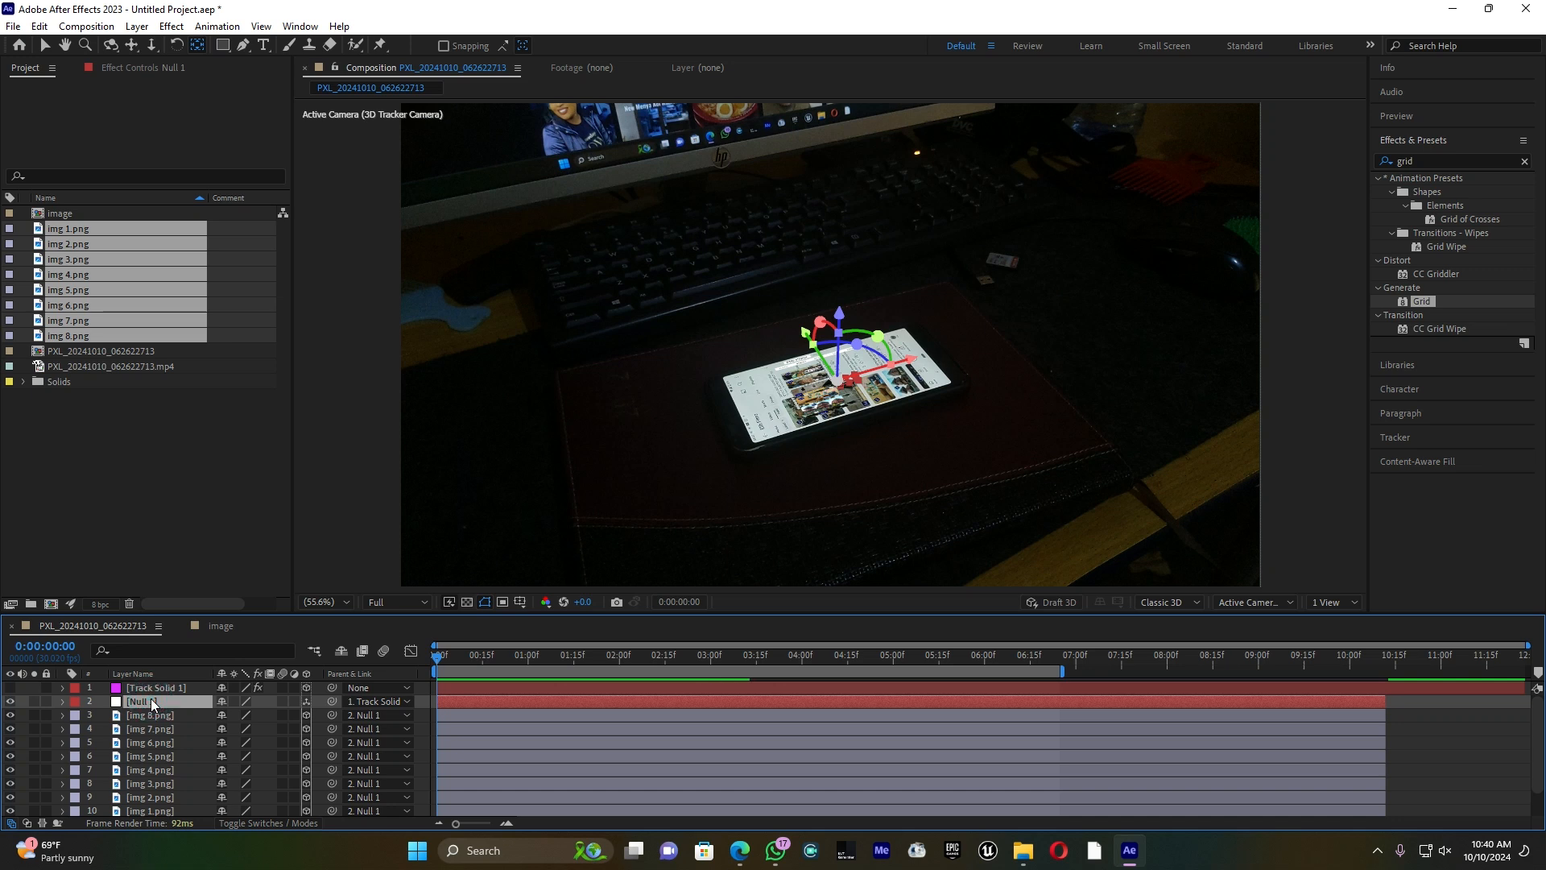
{"action": "left_click", "coordinate": [366, 701]}
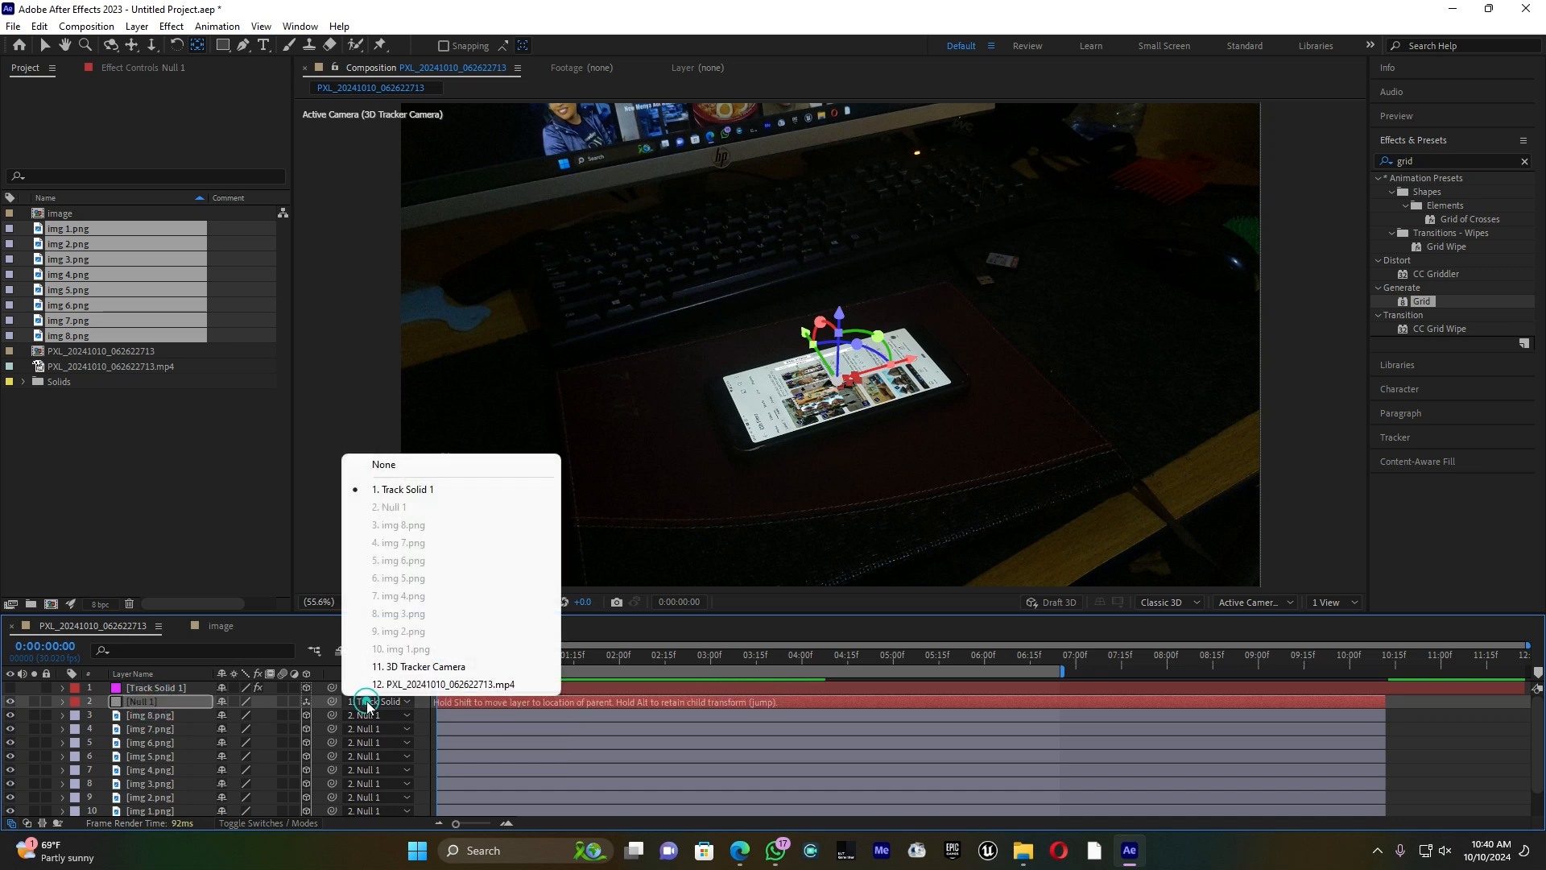
{"action": "left_click", "coordinate": [405, 466]}
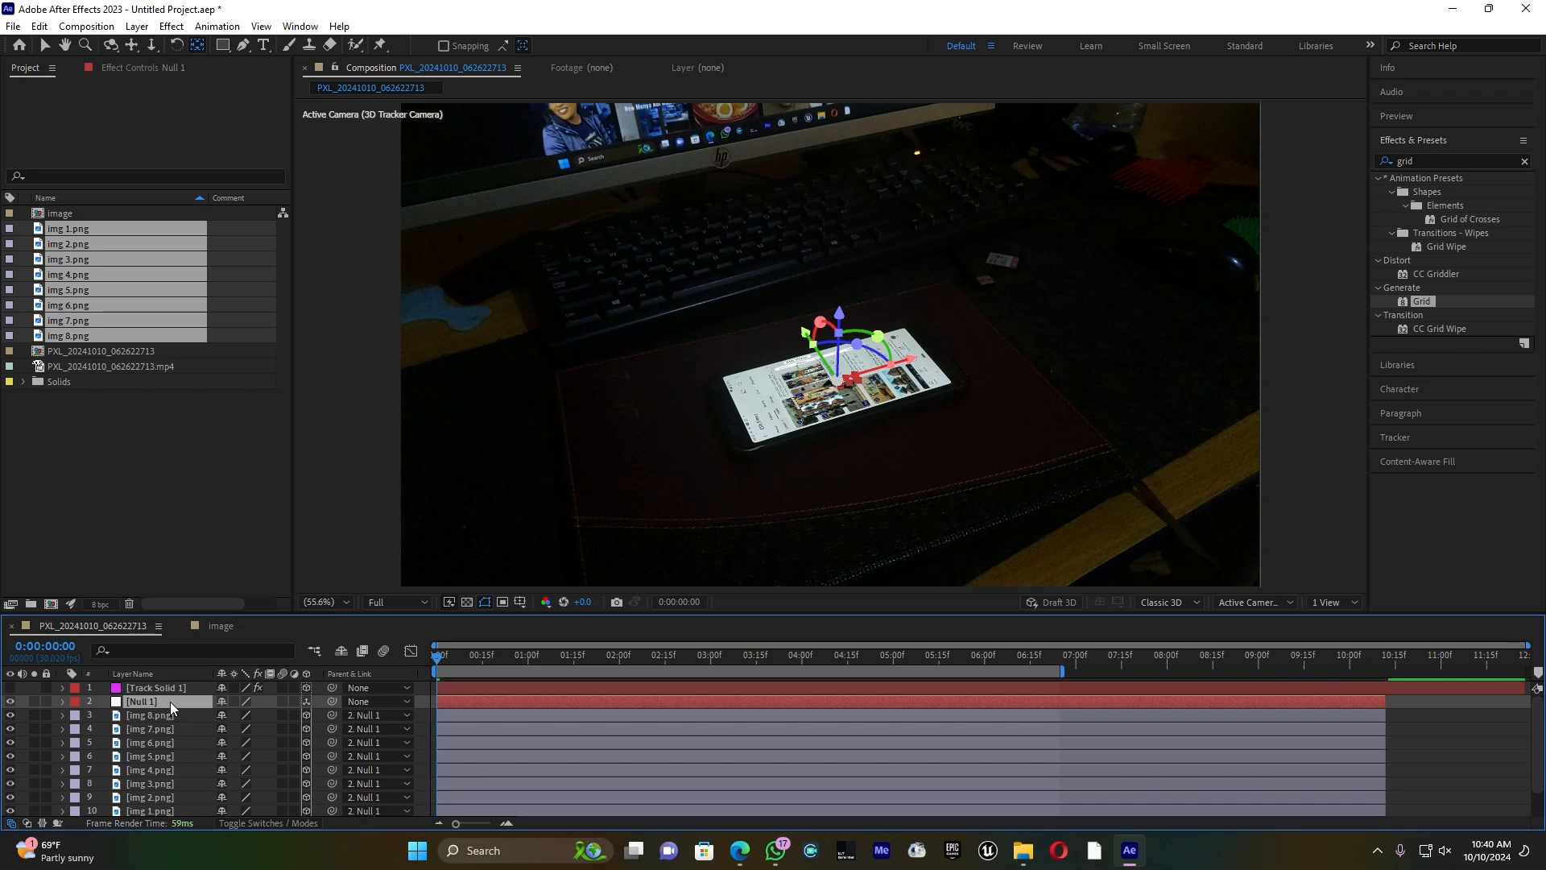
Step: Enlarge Null 1 and set its Z rotation to -91° to lay the images along the phone screen
{"action": "key", "text": "s"}
{"action": "left_click_drag", "start_coordinate": [240, 714], "coordinate": [327, 704]}
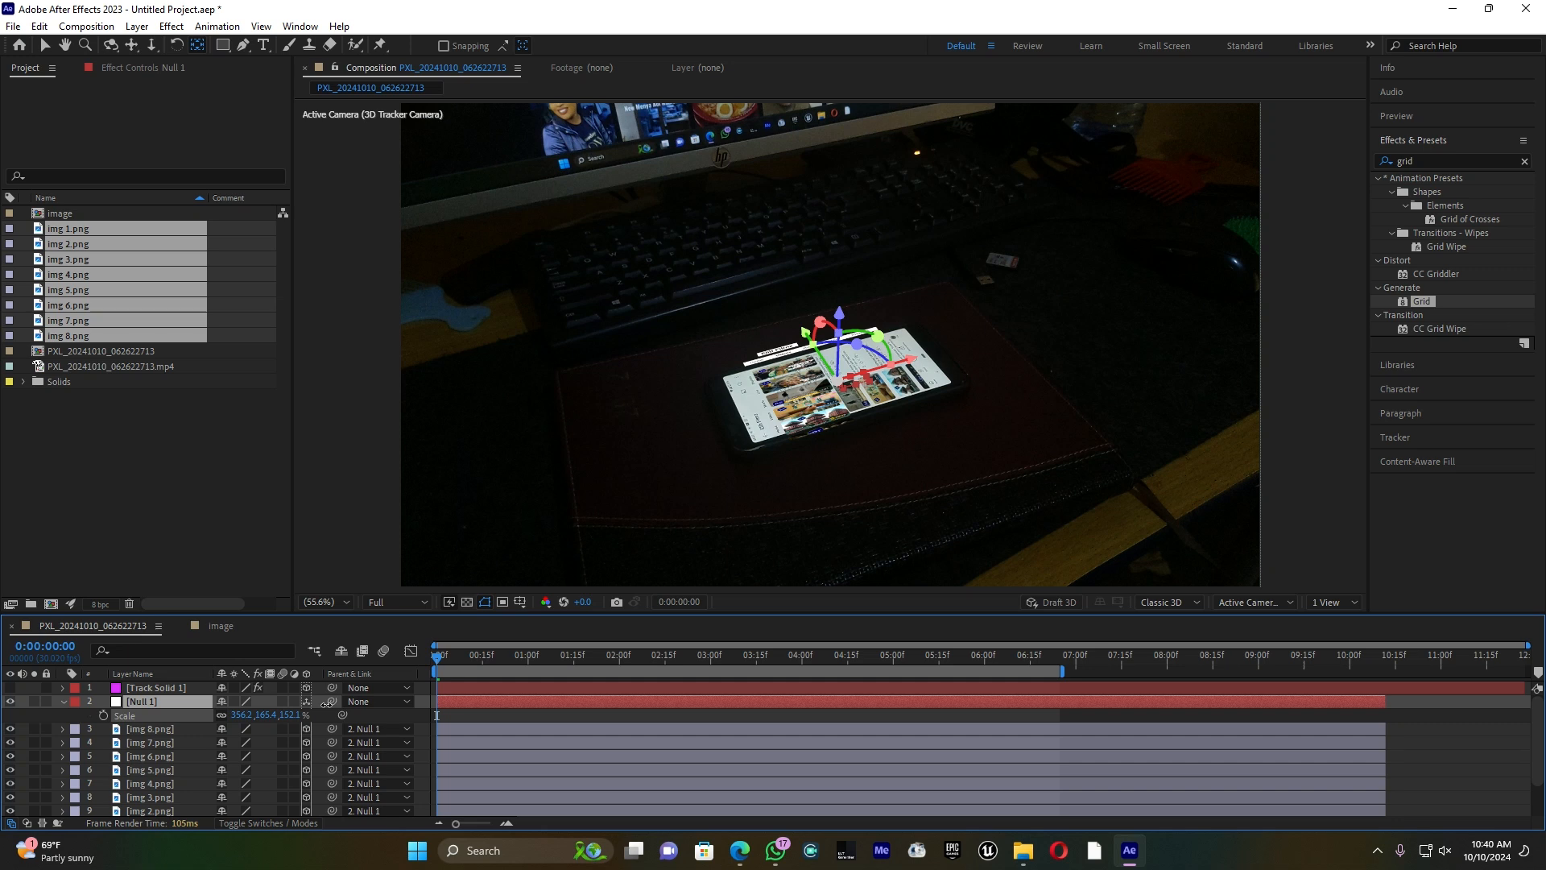
{"action": "key", "text": "r"}
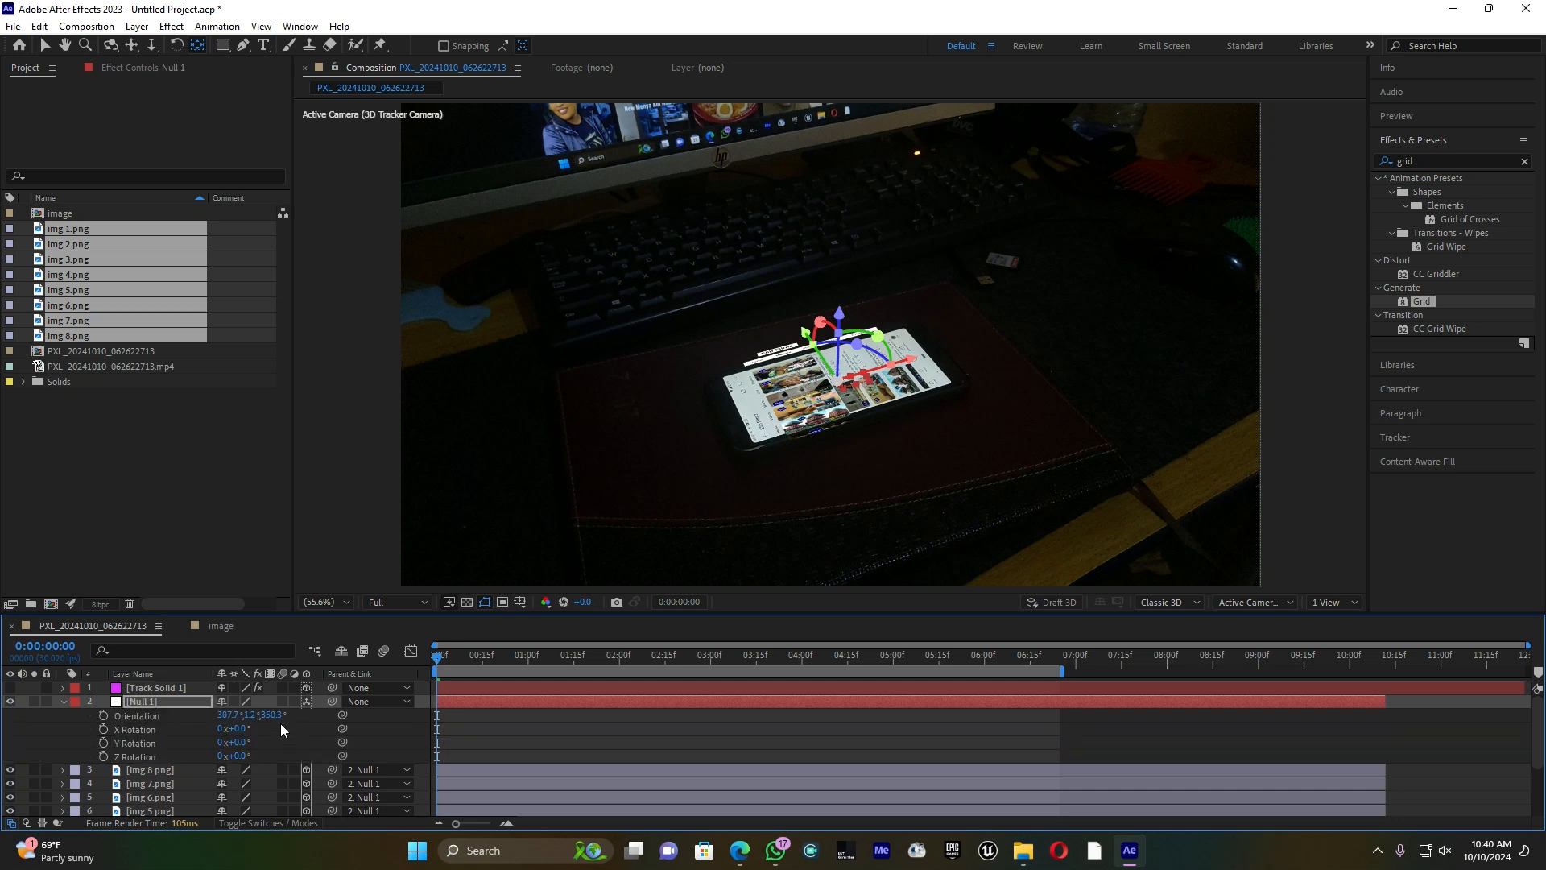
{"action": "left_click_drag", "start_coordinate": [249, 736], "coordinate": [180, 765]}
{"action": "key", "text": "ctrl+z"}
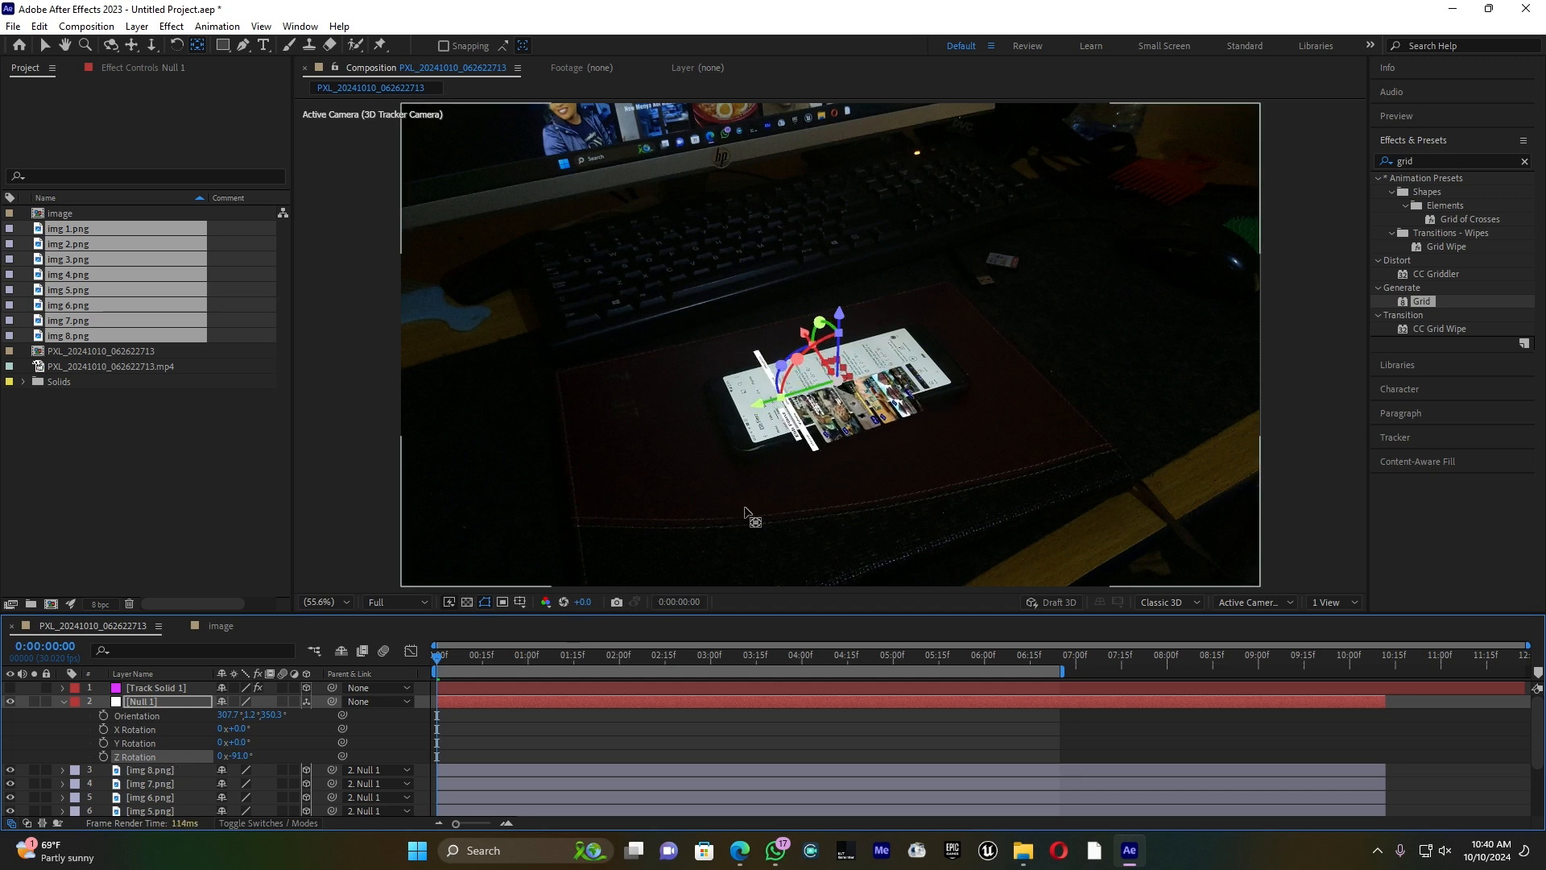
{"action": "left_click_drag", "start_coordinate": [803, 336], "coordinate": [810, 344]}
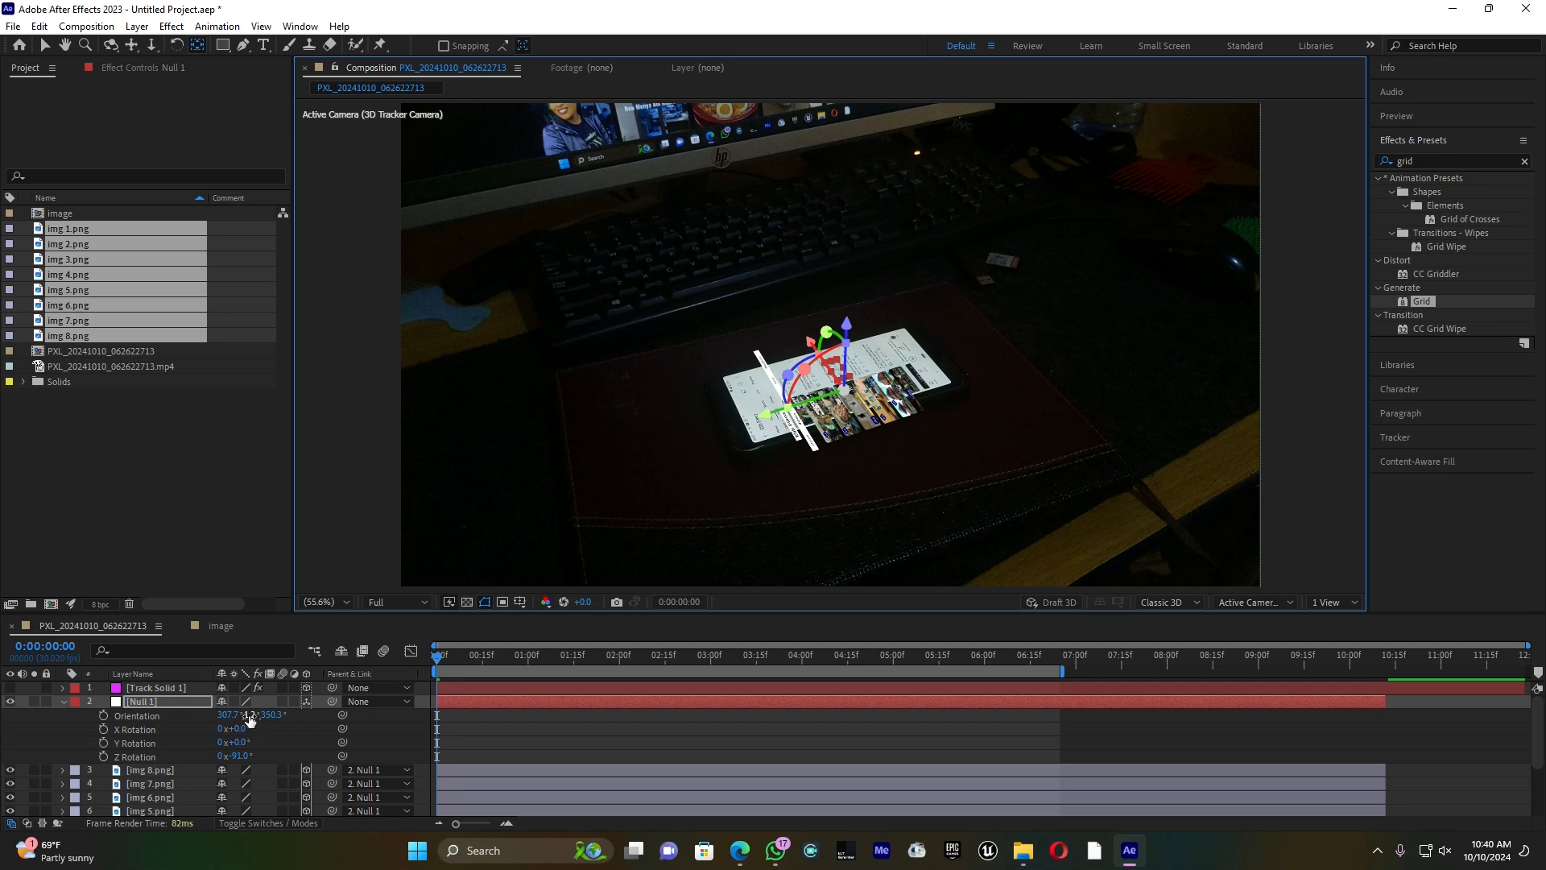
{"action": "left_click_drag", "start_coordinate": [226, 719], "coordinate": [280, 717]}
{"action": "key", "text": "ctrl+z"}
{"action": "key", "text": "ctrl+z"}
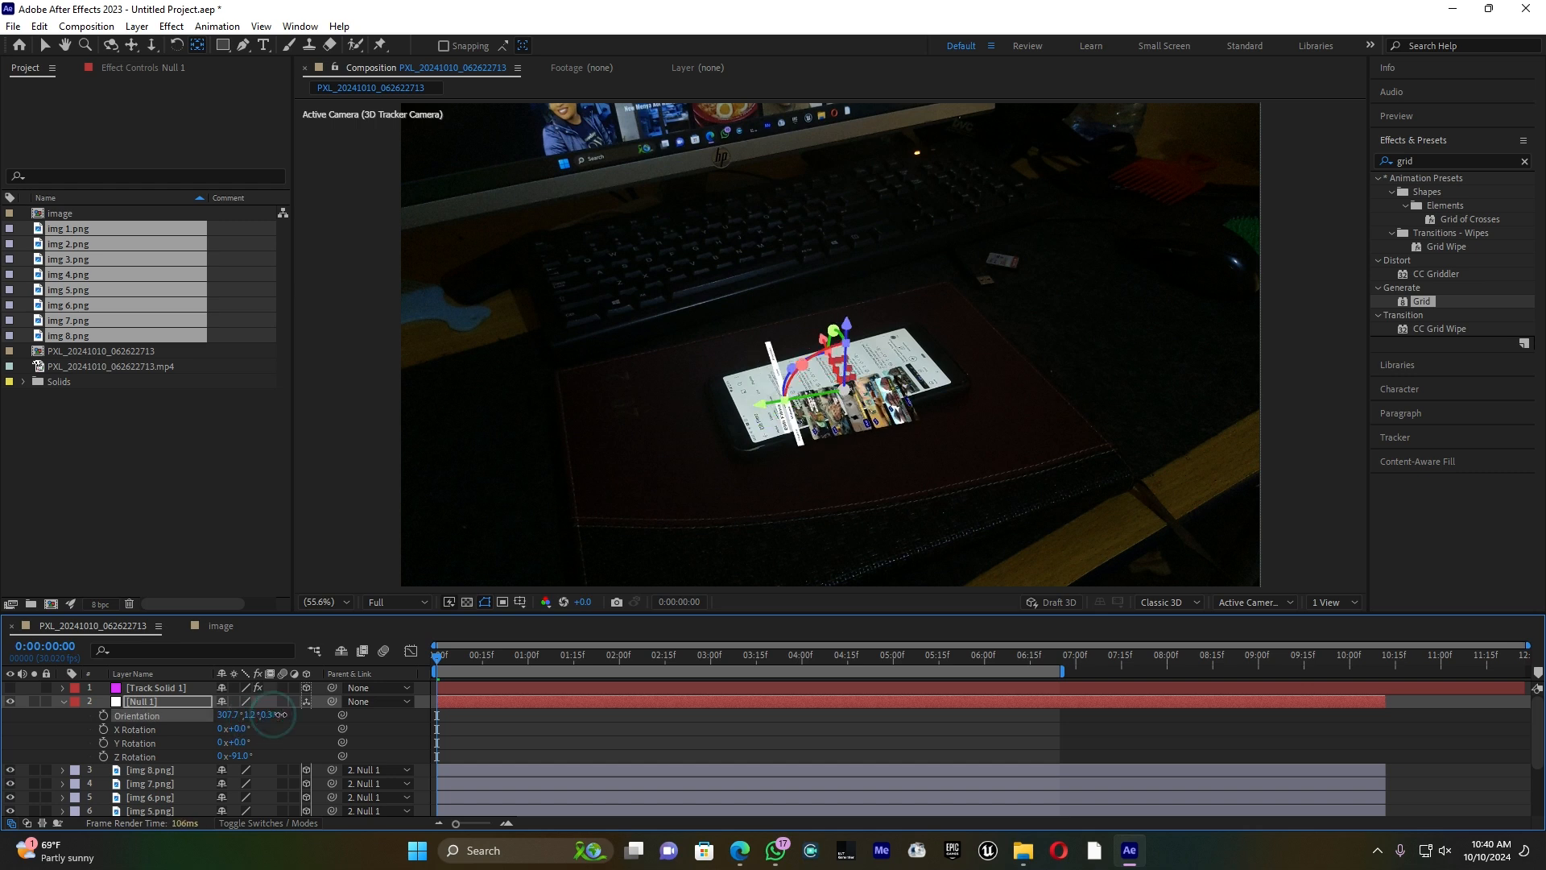
{"action": "key", "text": "ctrl+z"}
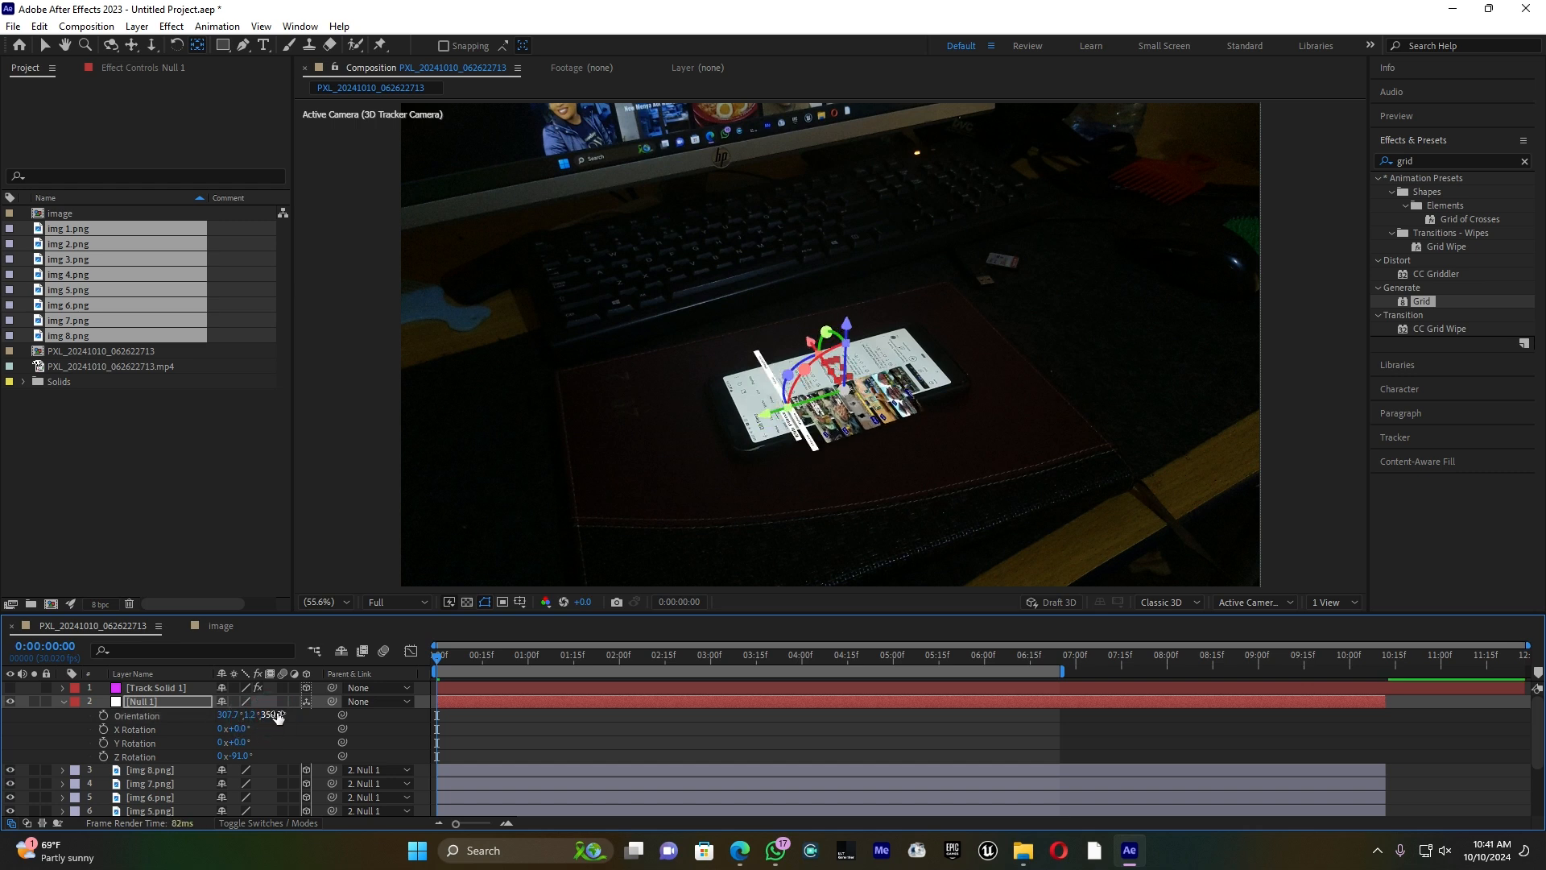
{"action": "left_click_drag", "start_coordinate": [235, 741], "coordinate": [246, 740]}
{"action": "key", "text": "ctrl+z"}
{"action": "left_click_drag", "start_coordinate": [242, 754], "coordinate": [240, 753]}
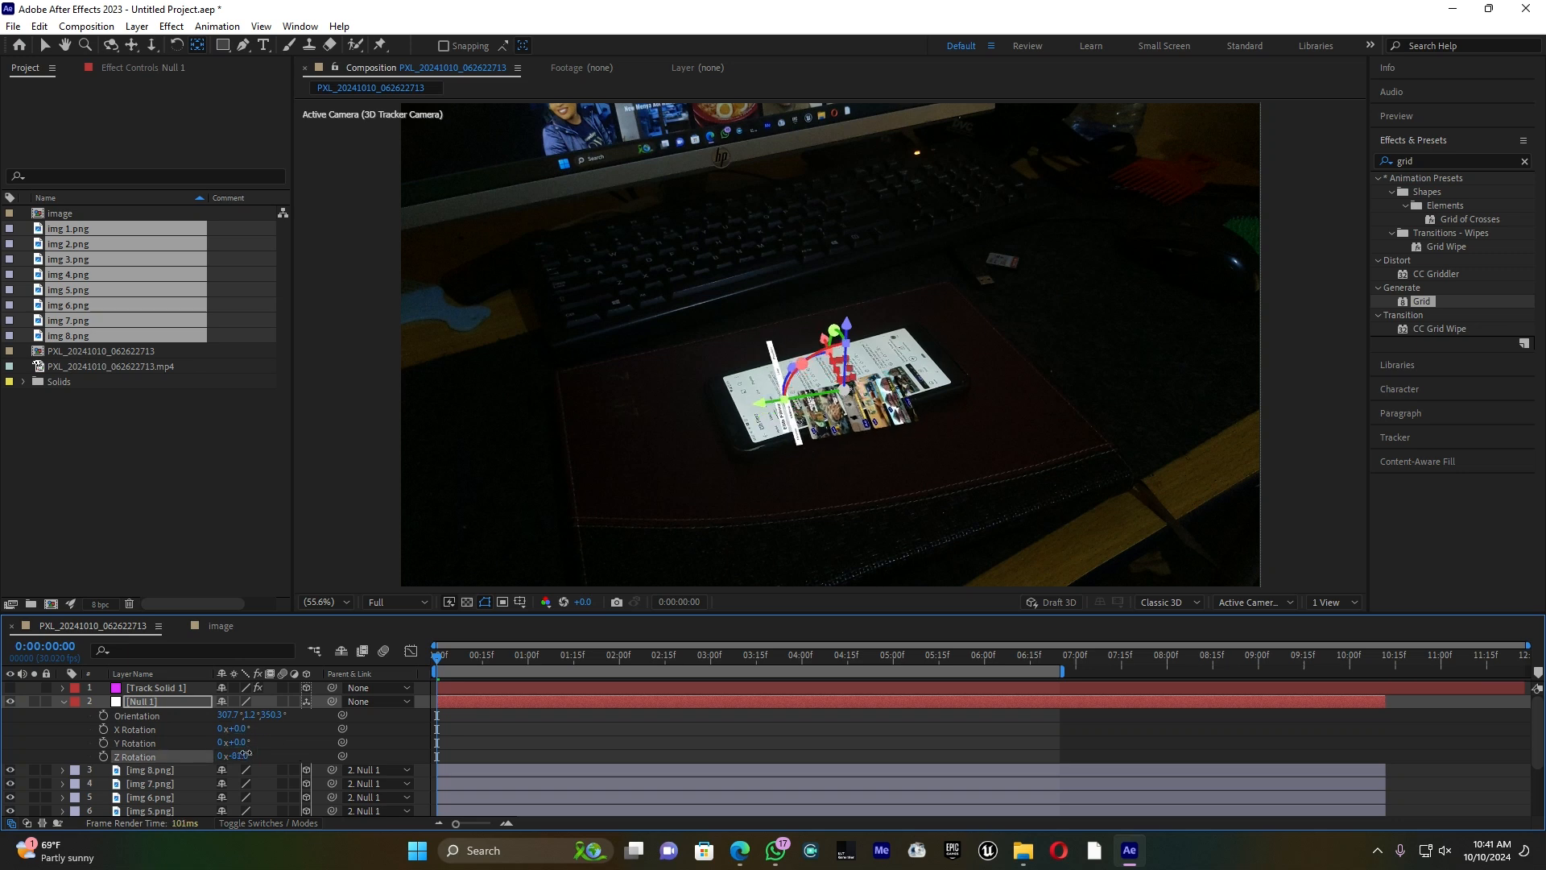
{"action": "key", "text": "ctrl+z"}
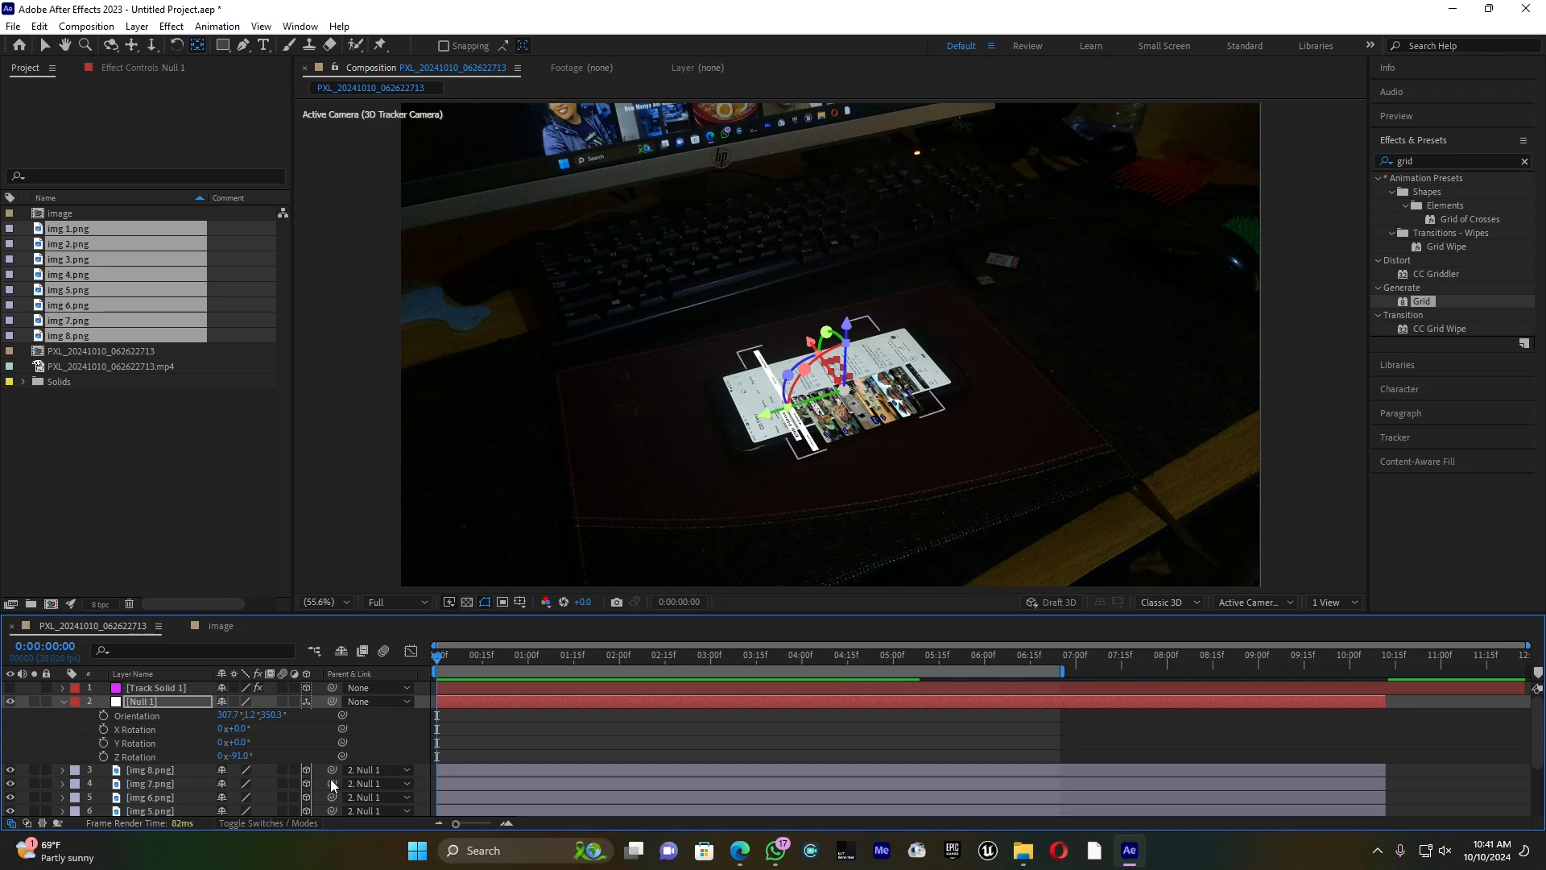
Step: Set Null 1's Z rotation to -89° and move the null slightly to line the images up with the phone screen
{"action": "key", "text": "v"}
{"action": "left_click", "coordinate": [796, 420]}
{"action": "left_click", "coordinate": [837, 475]}
{"action": "left_click", "coordinate": [153, 702]}
{"action": "left_click_drag", "start_coordinate": [240, 756], "coordinate": [243, 756]}
{"action": "left_click_drag", "start_coordinate": [811, 342], "coordinate": [799, 324]}
{"action": "scroll", "coordinate": [830, 363], "scroll_direction": "up", "scroll_amount": 1}
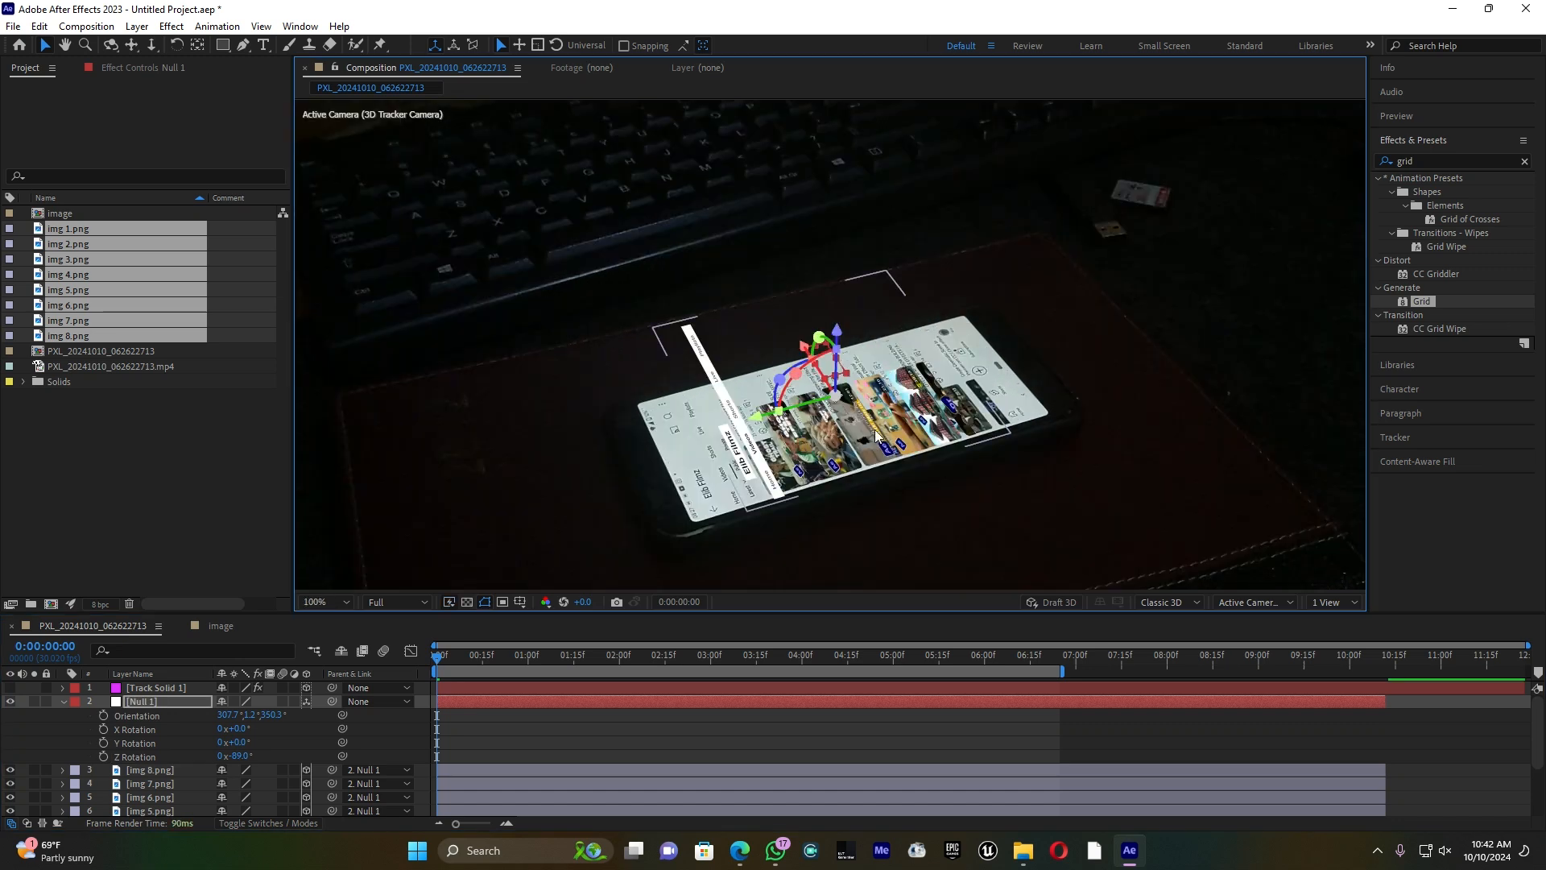
Step: Select img 1 through img 8 together and shift them slightly along the phone screen
{"action": "left_click", "coordinate": [725, 395]}
{"action": "scroll", "coordinate": [185, 765], "scroll_direction": "down", "scroll_amount": 1}
{"action": "scroll", "coordinate": [185, 769], "scroll_direction": "down", "scroll_amount": 1}
{"action": "left_click", "coordinate": [153, 784]}
{"action": "left_click", "coordinate": [153, 688], "text": "shift"}
{"action": "left_click_drag", "start_coordinate": [868, 476], "coordinate": [859, 510]}
{"action": "left_click", "coordinate": [859, 511]}
{"action": "key", "text": "ctrl+z"}
{"action": "left_click_drag", "start_coordinate": [892, 411], "coordinate": [902, 409]}
Step: Nudge Null 1 slightly along its Z axis above the phone screen
{"action": "scroll", "coordinate": [168, 734], "scroll_direction": "up", "scroll_amount": 2}
{"action": "left_click", "coordinate": [63, 702]}
{"action": "left_click", "coordinate": [153, 701]}
{"action": "left_click_drag", "start_coordinate": [836, 332], "coordinate": [833, 325]}
{"action": "key", "text": "ctrl+a"}
{"action": "scroll", "coordinate": [184, 793], "scroll_direction": "down", "scroll_amount": 1}
{"action": "left_click", "coordinate": [184, 796], "text": "ctrl"}
{"action": "left_click", "coordinate": [245, 798]}
{"action": "scroll", "coordinate": [185, 765], "scroll_direction": "up", "scroll_amount": 1}
{"action": "left_click", "coordinate": [64, 754]}
{"action": "left_click", "coordinate": [63, 755]}
{"action": "scroll", "coordinate": [153, 765], "scroll_direction": "down", "scroll_amount": 1}
Step: Move and resize img 1 and img 2 so the channel title and navigation bar sit over the matching parts of the phone screen
{"action": "left_click", "coordinate": [153, 781]}
{"action": "left_click_drag", "start_coordinate": [660, 462], "coordinate": [619, 506]}
{"action": "left_click_drag", "start_coordinate": [845, 514], "coordinate": [858, 477]}
{"action": "left_click", "coordinate": [760, 290]}
{"action": "left_click_drag", "start_coordinate": [725, 379], "coordinate": [699, 434]}
{"action": "left_click_drag", "start_coordinate": [765, 362], "coordinate": [777, 389]}
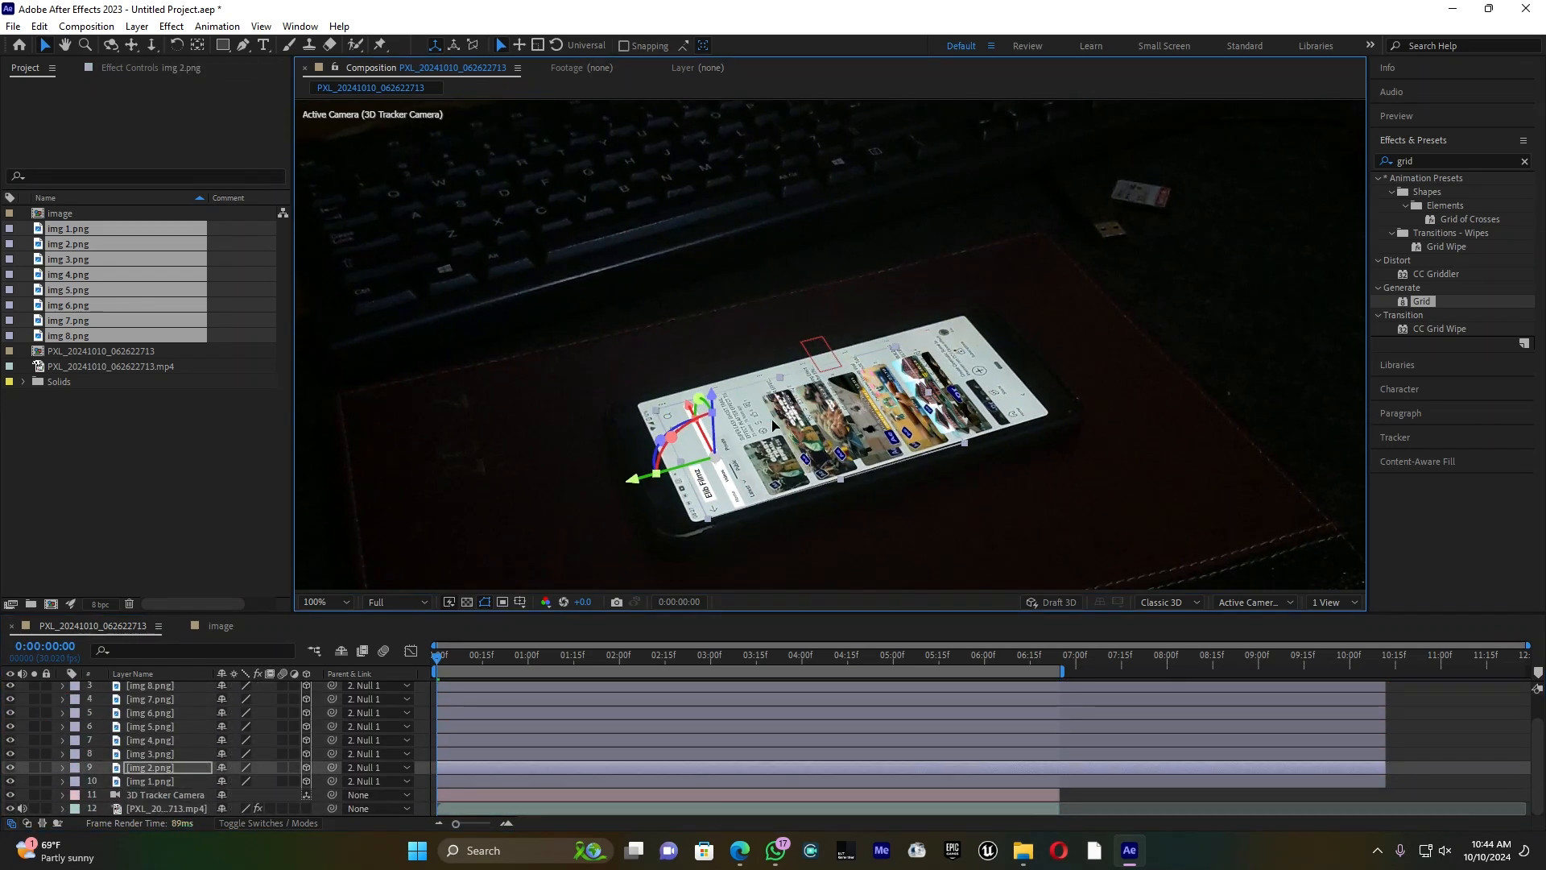
Step: Resize img 3 so its thumbnail matches the first video thumbnail on the phone screen
{"action": "left_click", "coordinate": [153, 754]}
{"action": "left_click_drag", "start_coordinate": [954, 348], "coordinate": [918, 358]}
{"action": "left_click_drag", "start_coordinate": [747, 308], "coordinate": [761, 364]}
Step: Resize and reposition img 4 and img 5 to match the second and third video thumbnails on the phone screen
{"action": "left_click", "coordinate": [153, 741]}
{"action": "left_click_drag", "start_coordinate": [777, 278], "coordinate": [810, 352]}
{"action": "left_click_drag", "start_coordinate": [887, 480], "coordinate": [888, 472]}
{"action": "left_click", "coordinate": [153, 726]}
{"action": "left_click_drag", "start_coordinate": [776, 296], "coordinate": [800, 338]}
{"action": "scroll", "coordinate": [846, 364], "scroll_direction": "up", "scroll_amount": 1}
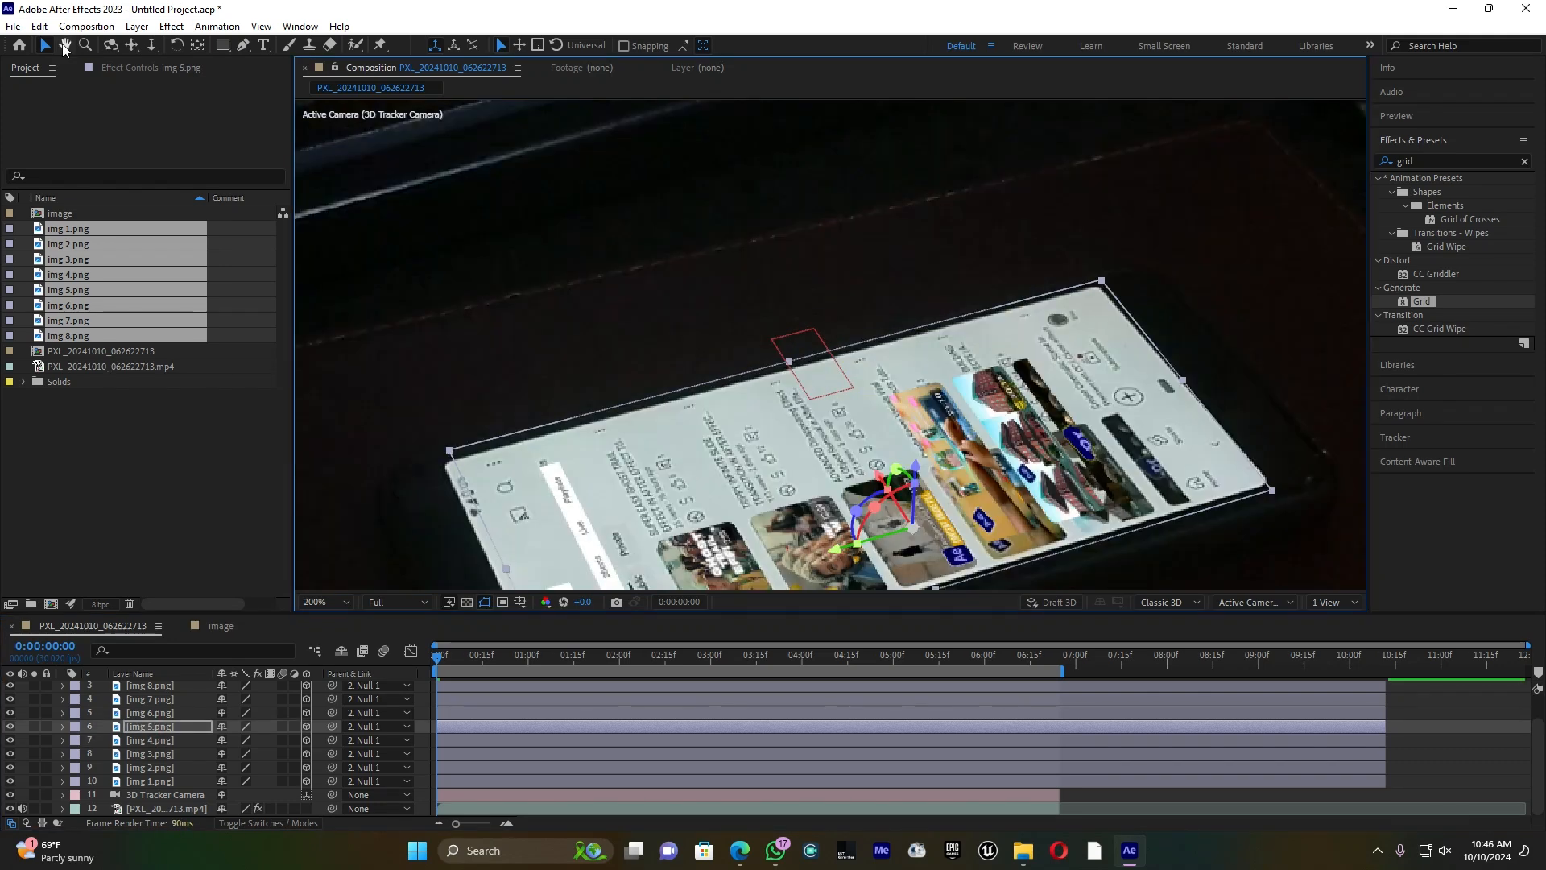
Step: Resize and reposition img 6 over the fourth video thumbnail on the phone screen
{"action": "left_click", "coordinate": [153, 713]}
{"action": "left_click_drag", "start_coordinate": [1023, 246], "coordinate": [1079, 322]}
{"action": "left_click_drag", "start_coordinate": [682, 152], "coordinate": [720, 310]}
{"action": "left_click_drag", "start_coordinate": [900, 493], "coordinate": [891, 512]}
Step: Fit img 7 and img 8 over the last two thumbnails on the phone screen, resizing both and slightly rotating img 7 about Z
{"action": "left_click", "coordinate": [153, 699]}
{"action": "left_click_drag", "start_coordinate": [1023, 229], "coordinate": [1059, 312]}
{"action": "left_click_drag", "start_coordinate": [683, 132], "coordinate": [749, 256]}
{"action": "left_click_drag", "start_coordinate": [903, 474], "coordinate": [890, 504]}
{"action": "left_click_drag", "start_coordinate": [745, 256], "coordinate": [753, 265]}
{"action": "left_click_drag", "start_coordinate": [1105, 298], "coordinate": [1108, 321]}
{"action": "key", "text": "r"}
{"action": "left_click_drag", "start_coordinate": [245, 752], "coordinate": [242, 753]}
{"action": "left_click", "coordinate": [64, 699]}
{"action": "left_click", "coordinate": [153, 686]}
{"action": "left_click_drag", "start_coordinate": [741, 249], "coordinate": [794, 314]}
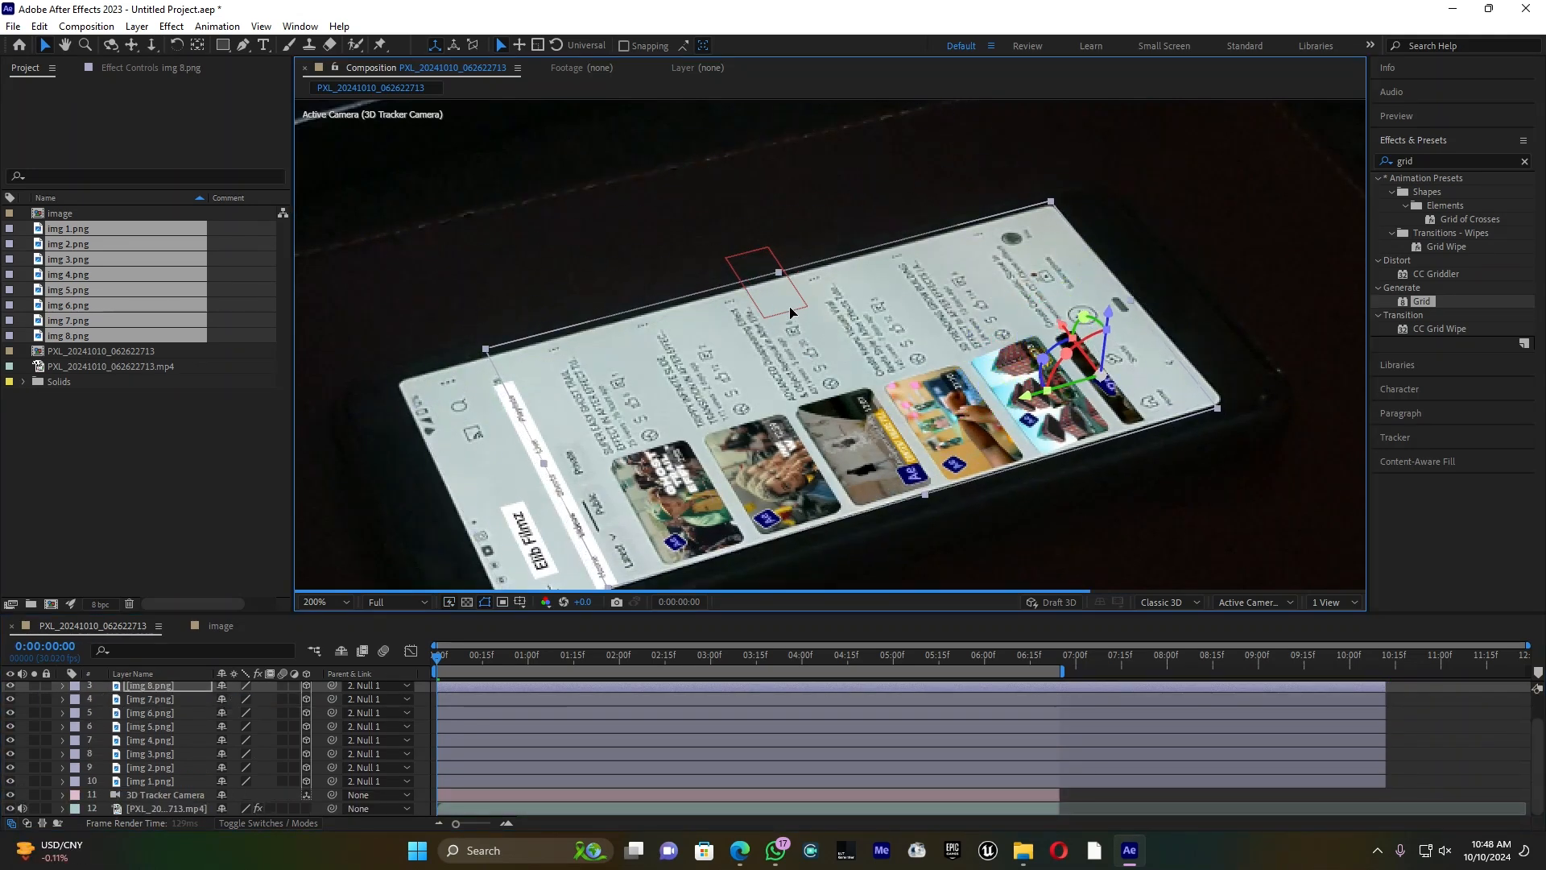
Step: Lower img 2's opacity to 61% and stretch it to a Y scale of 53.5% to match the phone's navigation bar
{"action": "left_click", "coordinate": [153, 770]}
{"action": "left_click_drag", "start_coordinate": [685, 328], "coordinate": [672, 307]}
{"action": "left_click", "coordinate": [62, 771]}
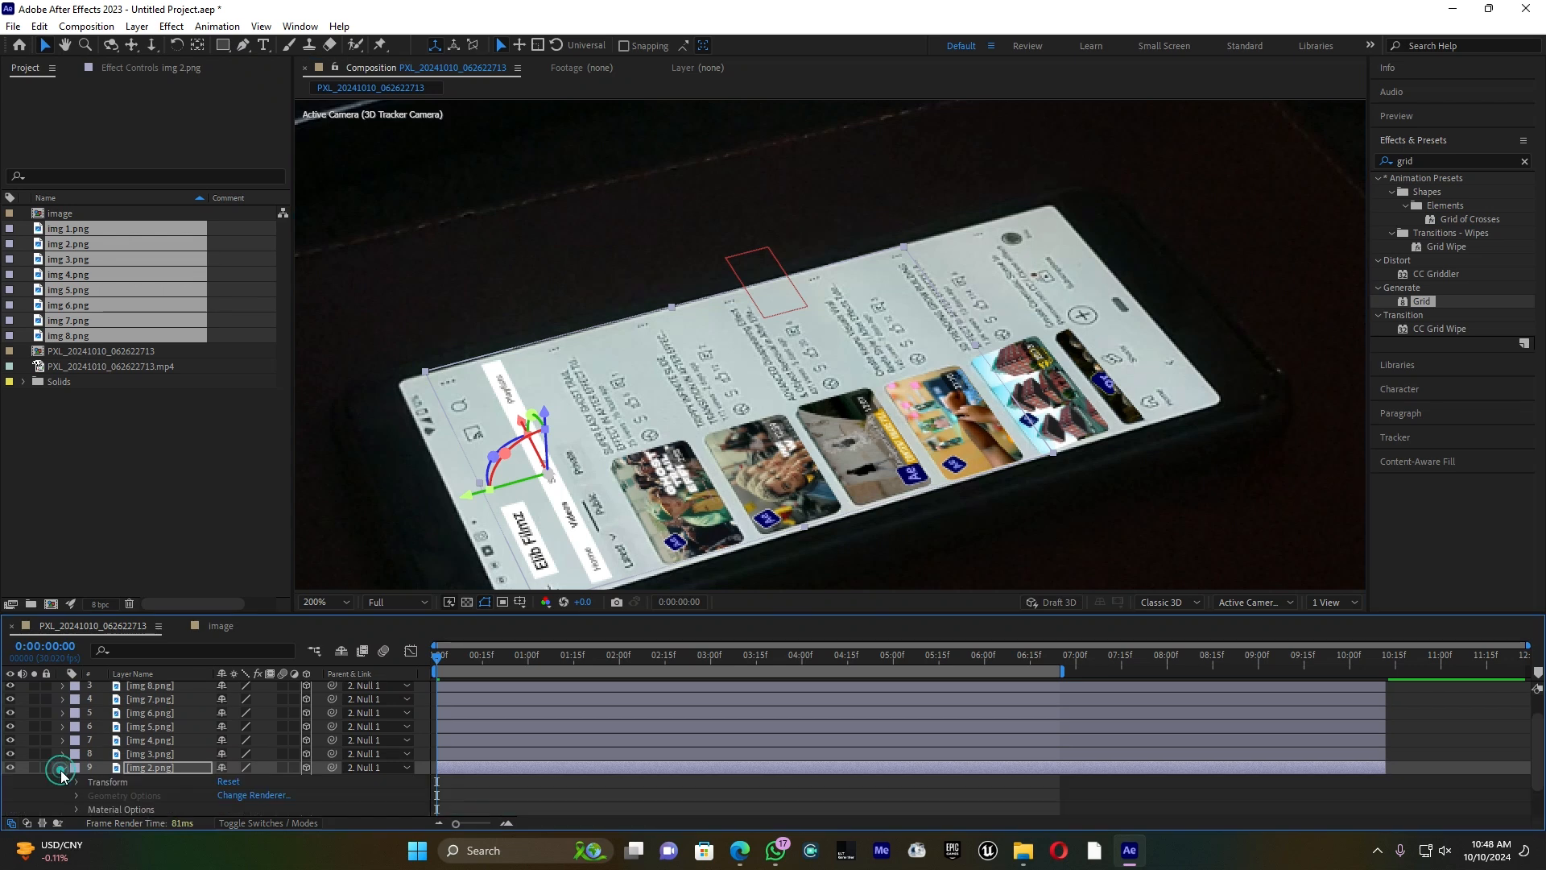
{"action": "scroll", "coordinate": [126, 779], "scroll_direction": "down", "scroll_amount": 3}
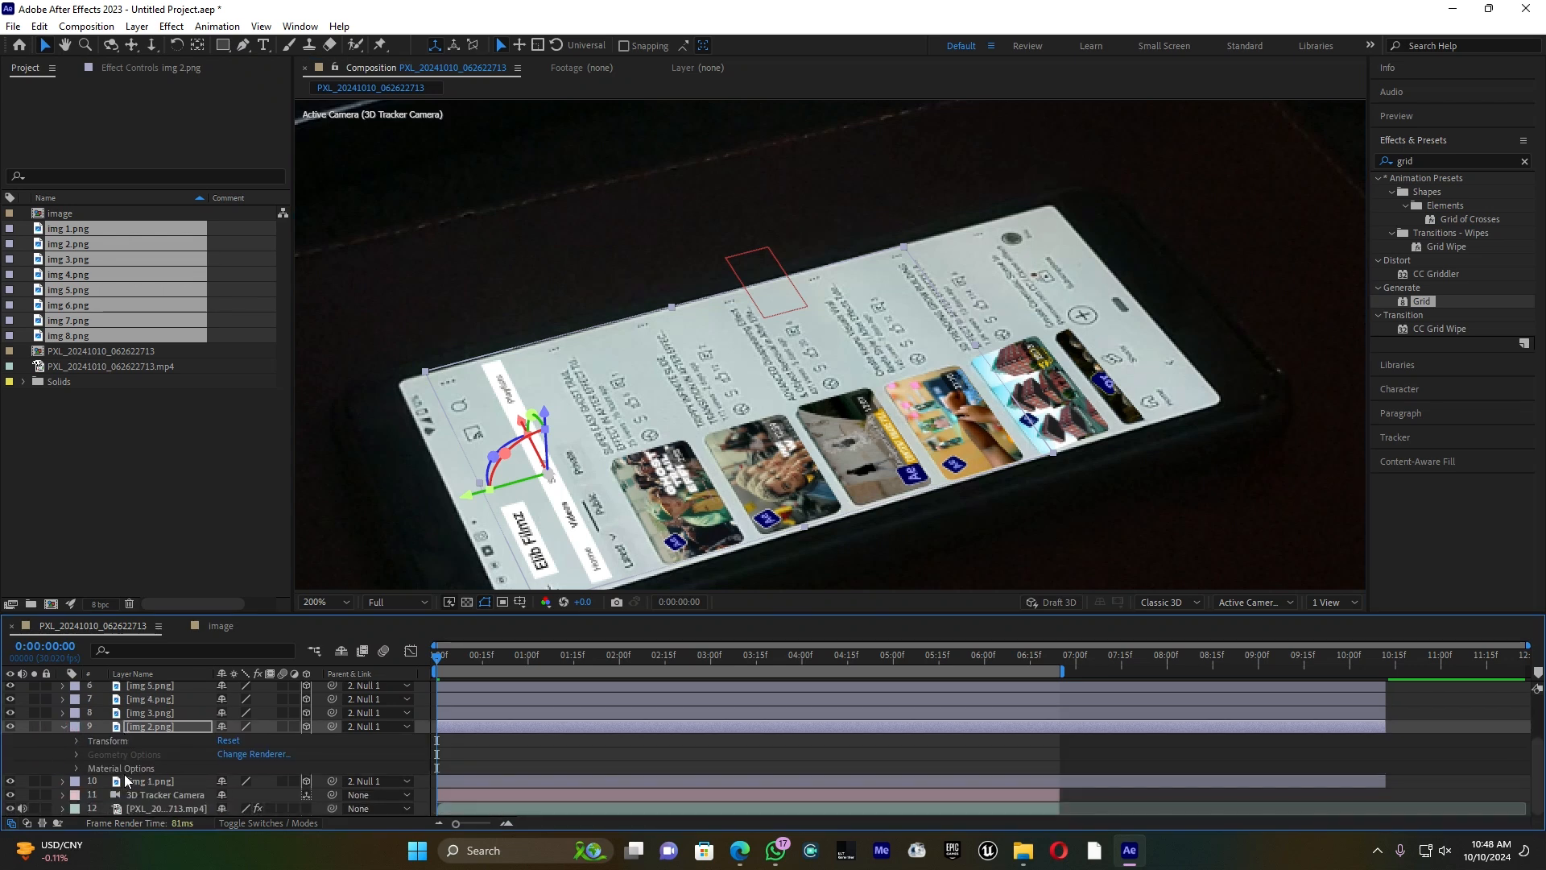
{"action": "left_click", "coordinate": [77, 741]}
{"action": "left_click_drag", "start_coordinate": [223, 808], "coordinate": [199, 808]}
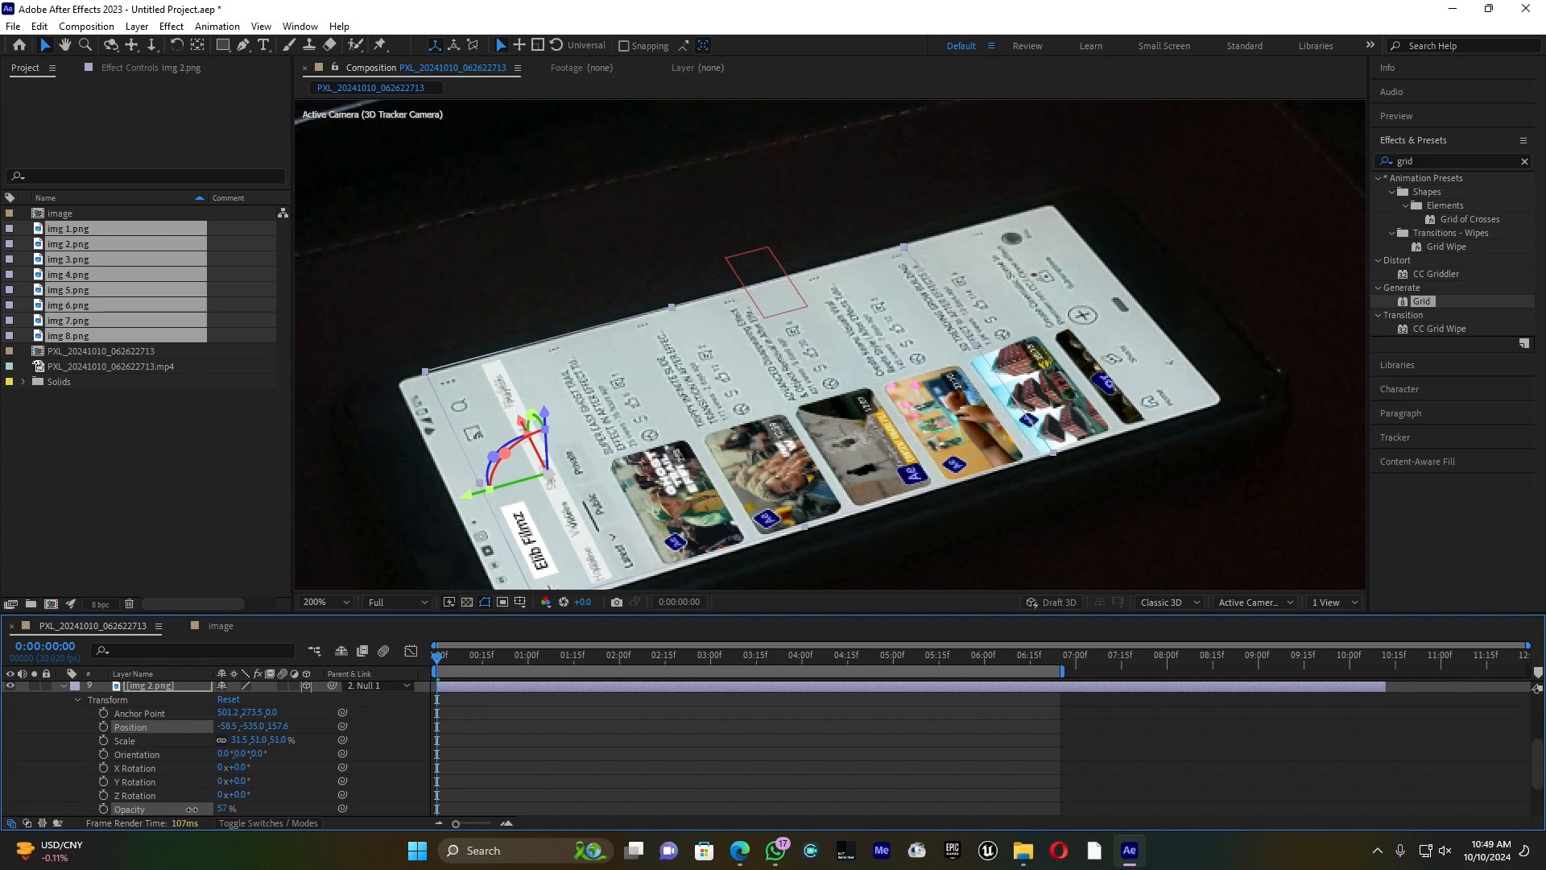
{"action": "left_click_drag", "start_coordinate": [211, 809], "coordinate": [200, 808]}
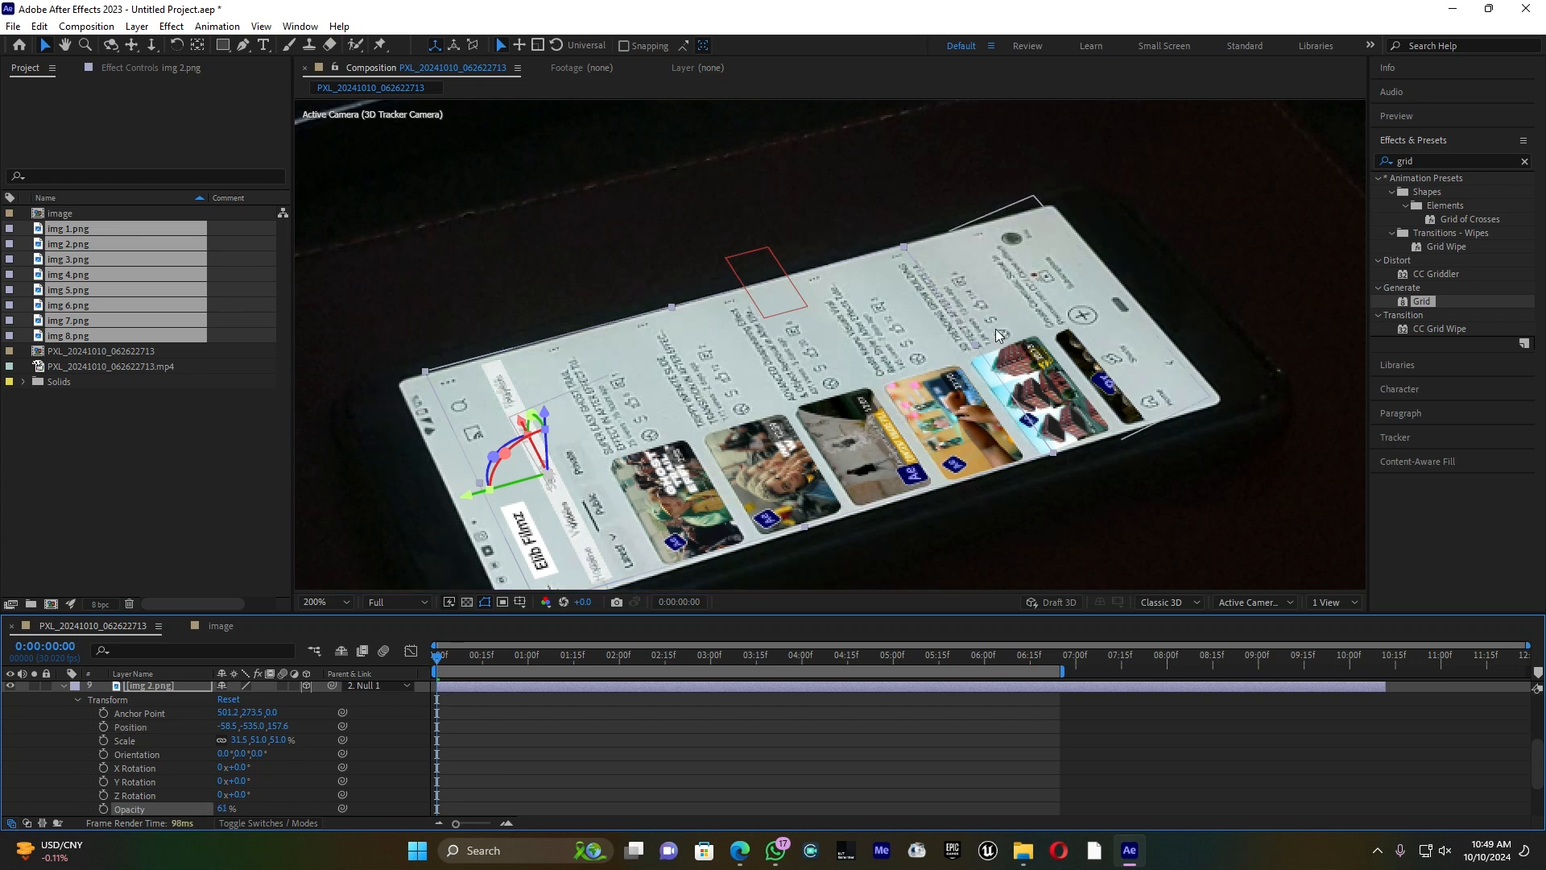
{"action": "mouse_move", "coordinate": [976, 345]}
{"action": "left_mouse_down"}
{"action": "mouse_move", "coordinate": [960, 345]}
{"action": "mouse_move", "coordinate": [1003, 348]}
{"action": "left_mouse_up"}
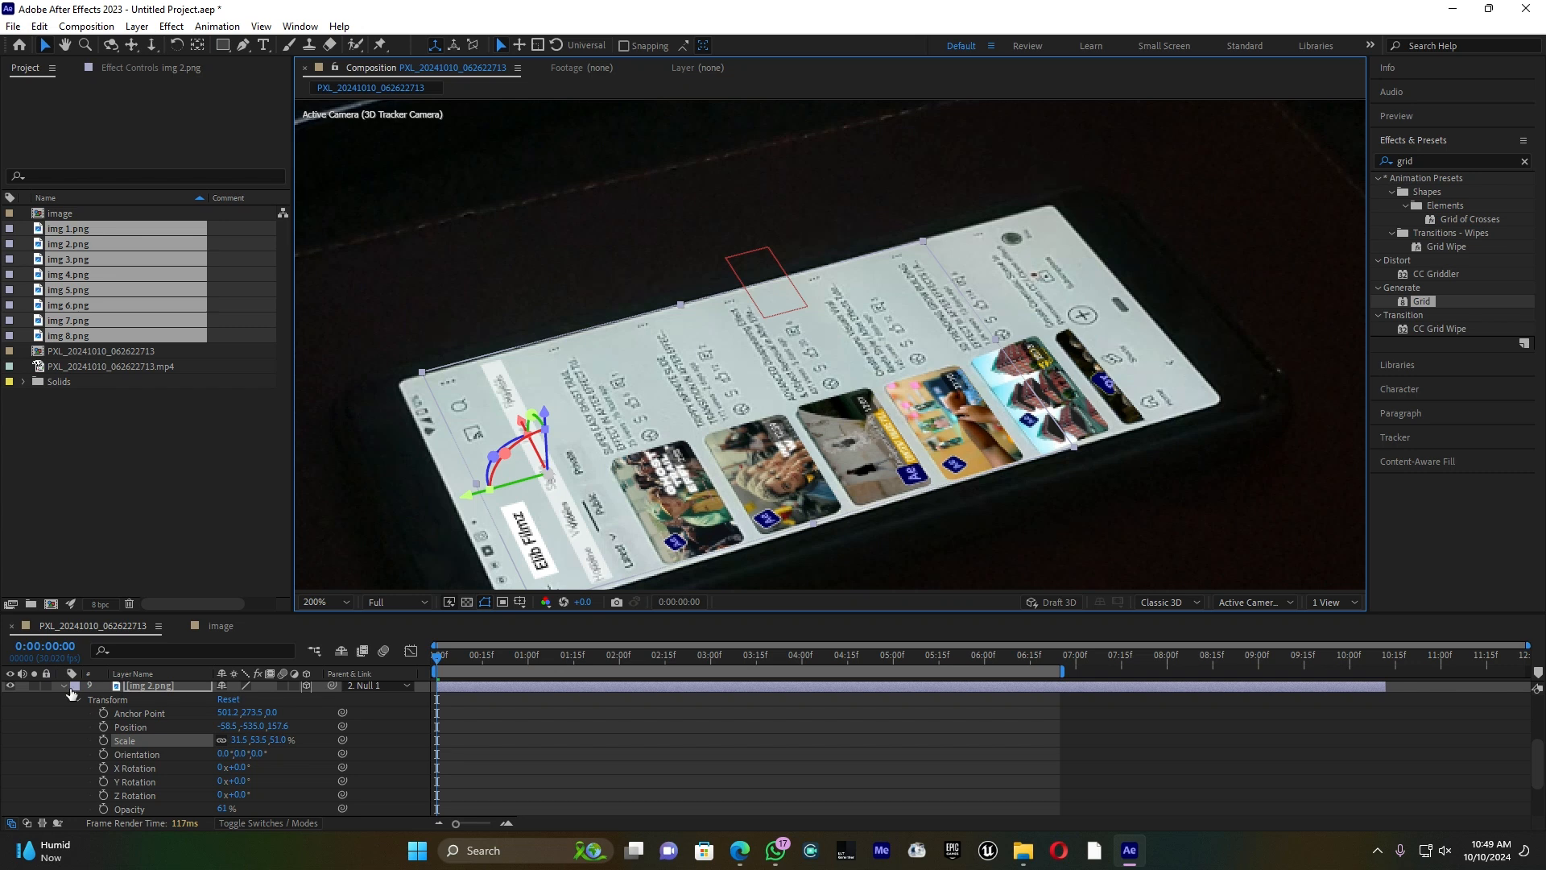
{"action": "left_click", "coordinate": [62, 687]}
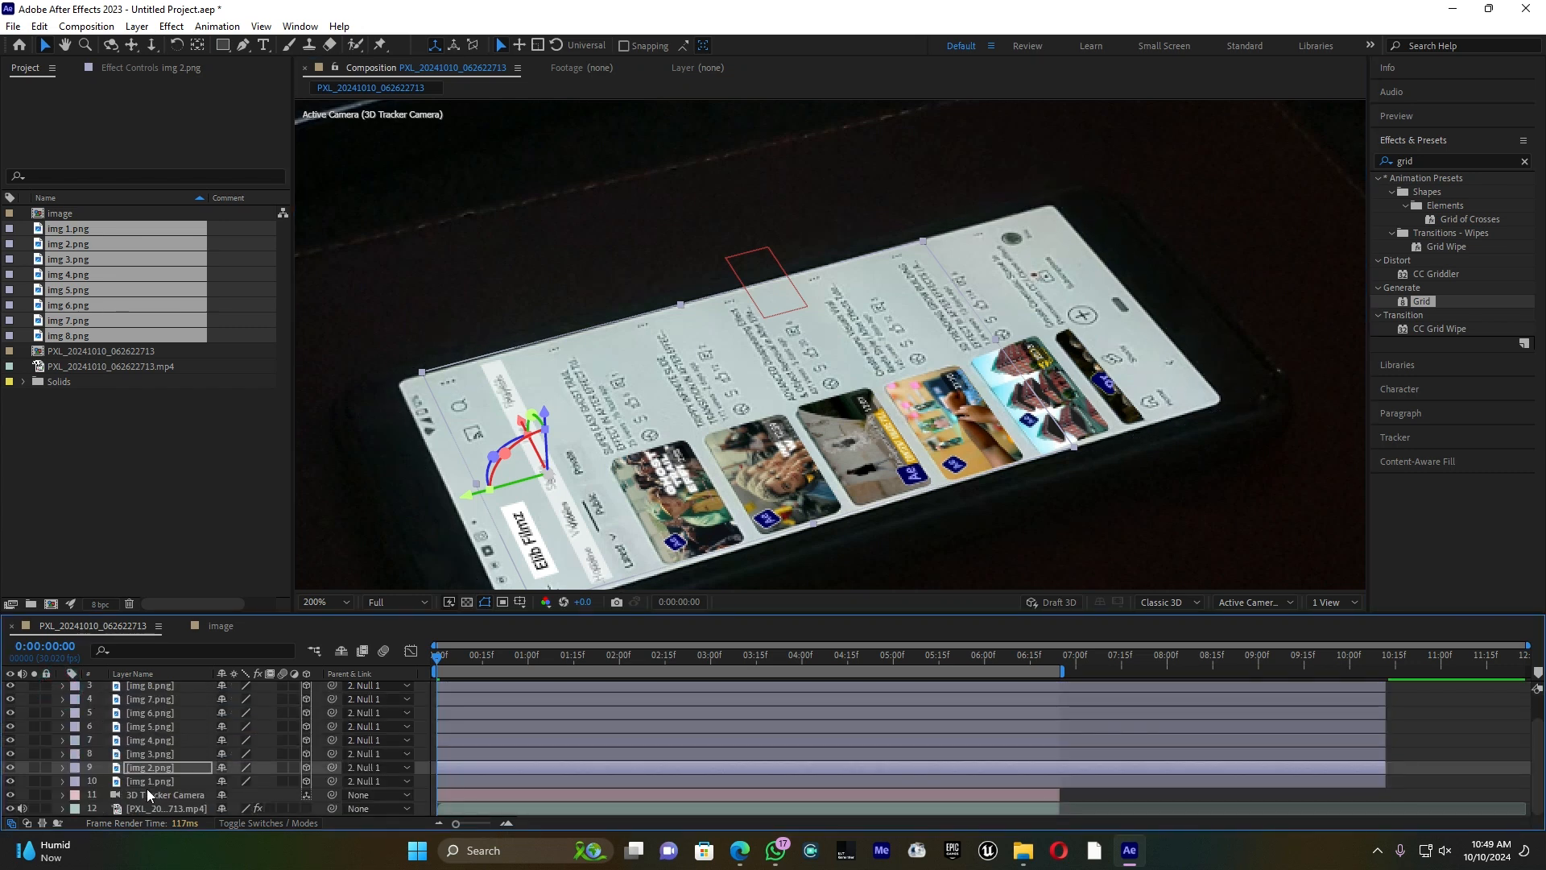
Step: Lower img 1's opacity to 59% and nudge it slightly to line up with the channel name on the phone screen
{"action": "left_click", "coordinate": [153, 785]}
{"action": "left_click", "coordinate": [62, 781]}
{"action": "scroll", "coordinate": [68, 773], "scroll_direction": "down", "scroll_amount": 2}
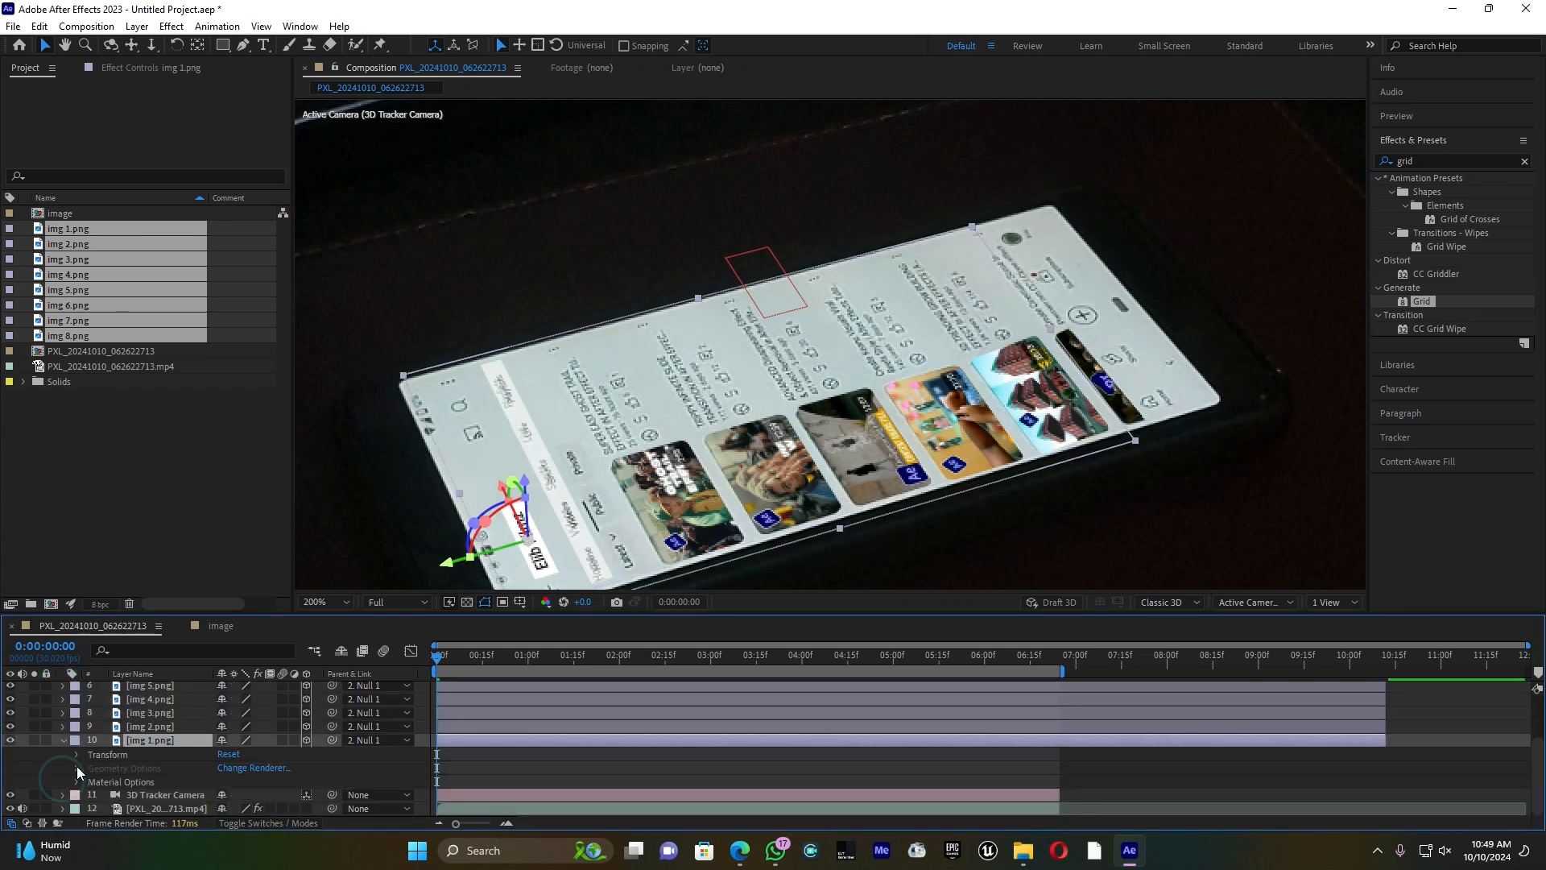
{"action": "left_click", "coordinate": [76, 753]}
{"action": "left_click", "coordinate": [232, 755]}
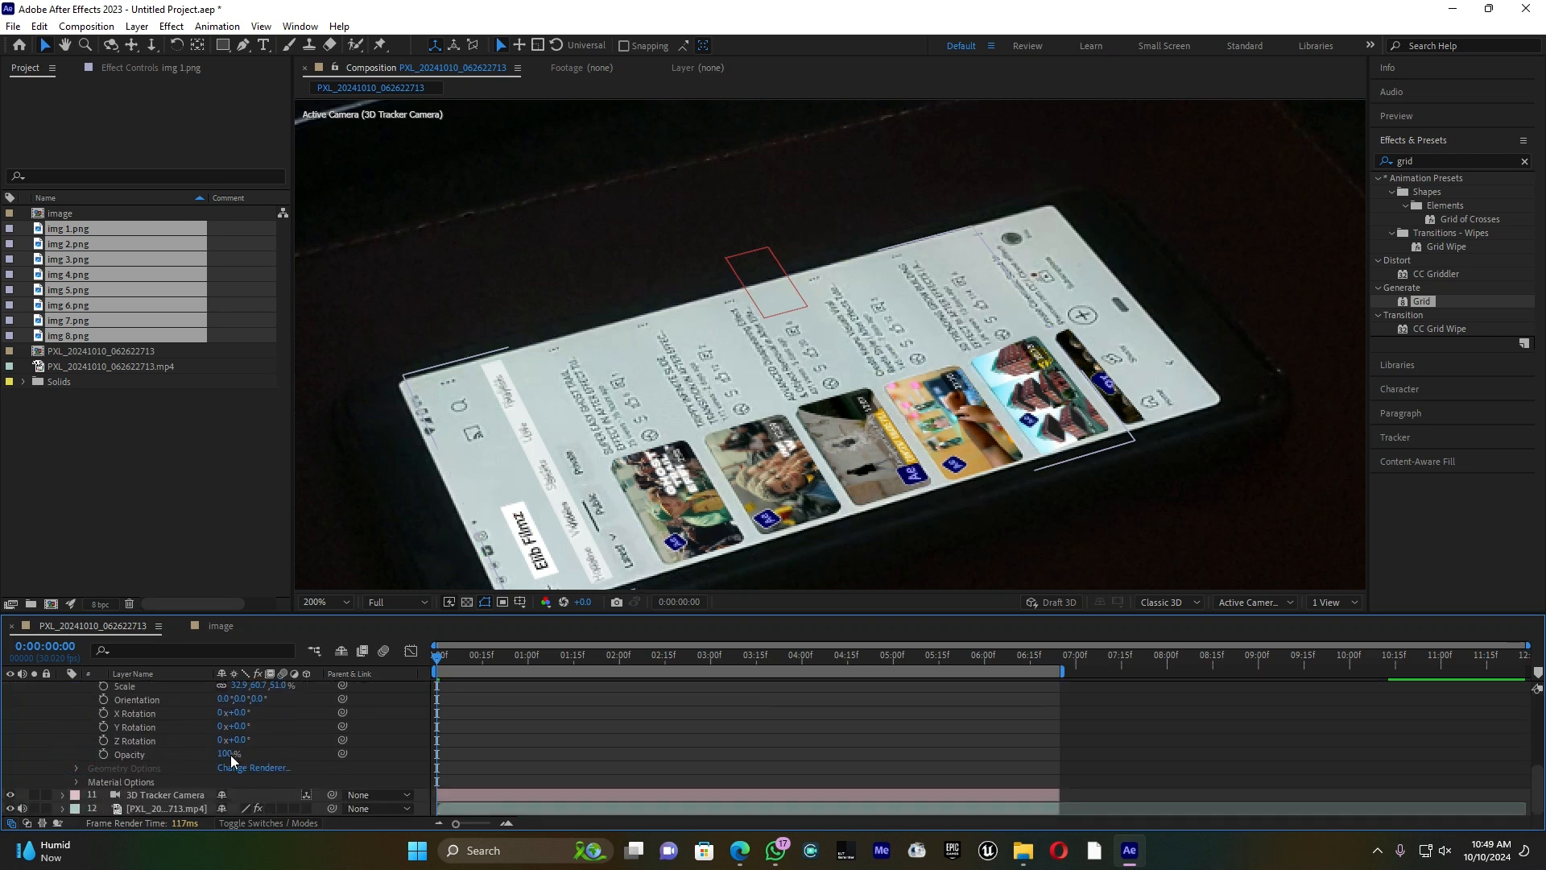
{"action": "left_click", "coordinate": [223, 756]}
{"action": "type", "text": "60"}
{"action": "key", "text": "Return"}
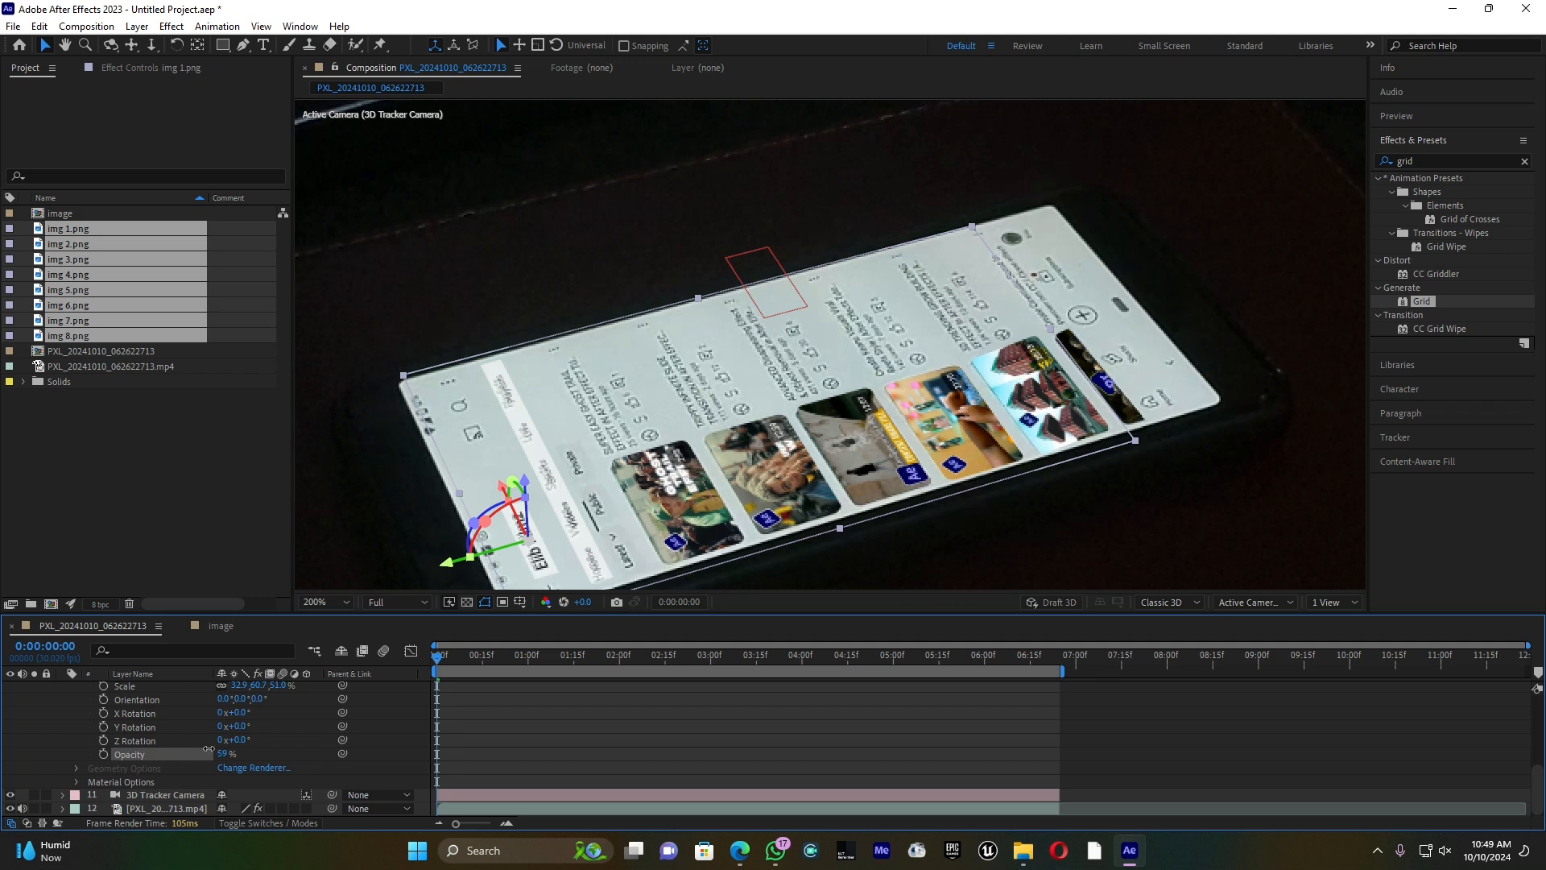
{"action": "left_click", "coordinate": [538, 557]}
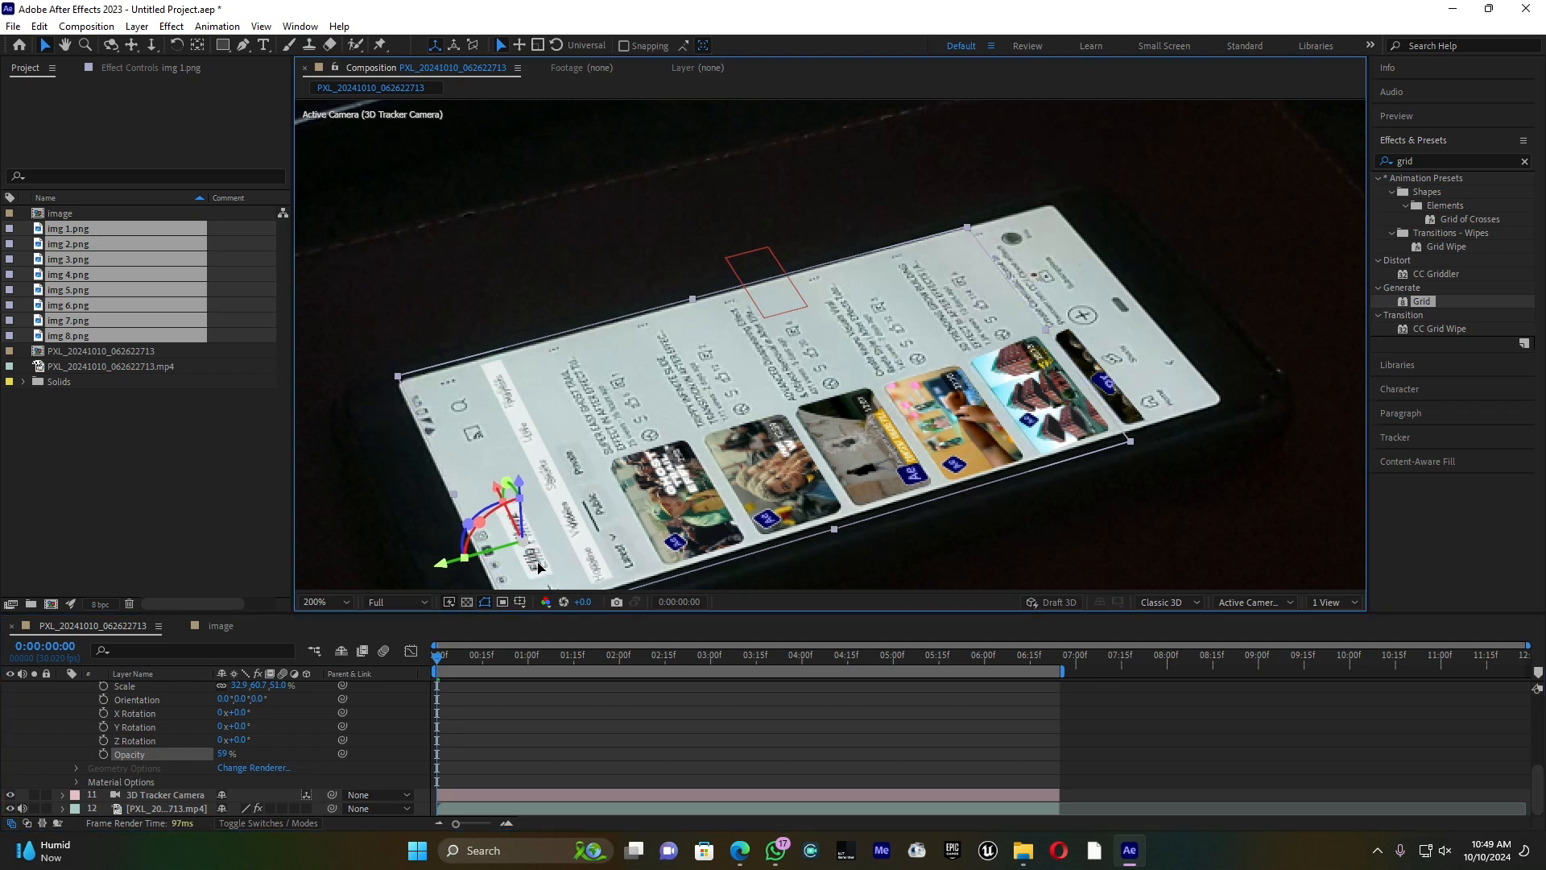
{"action": "left_click", "coordinate": [367, 510]}
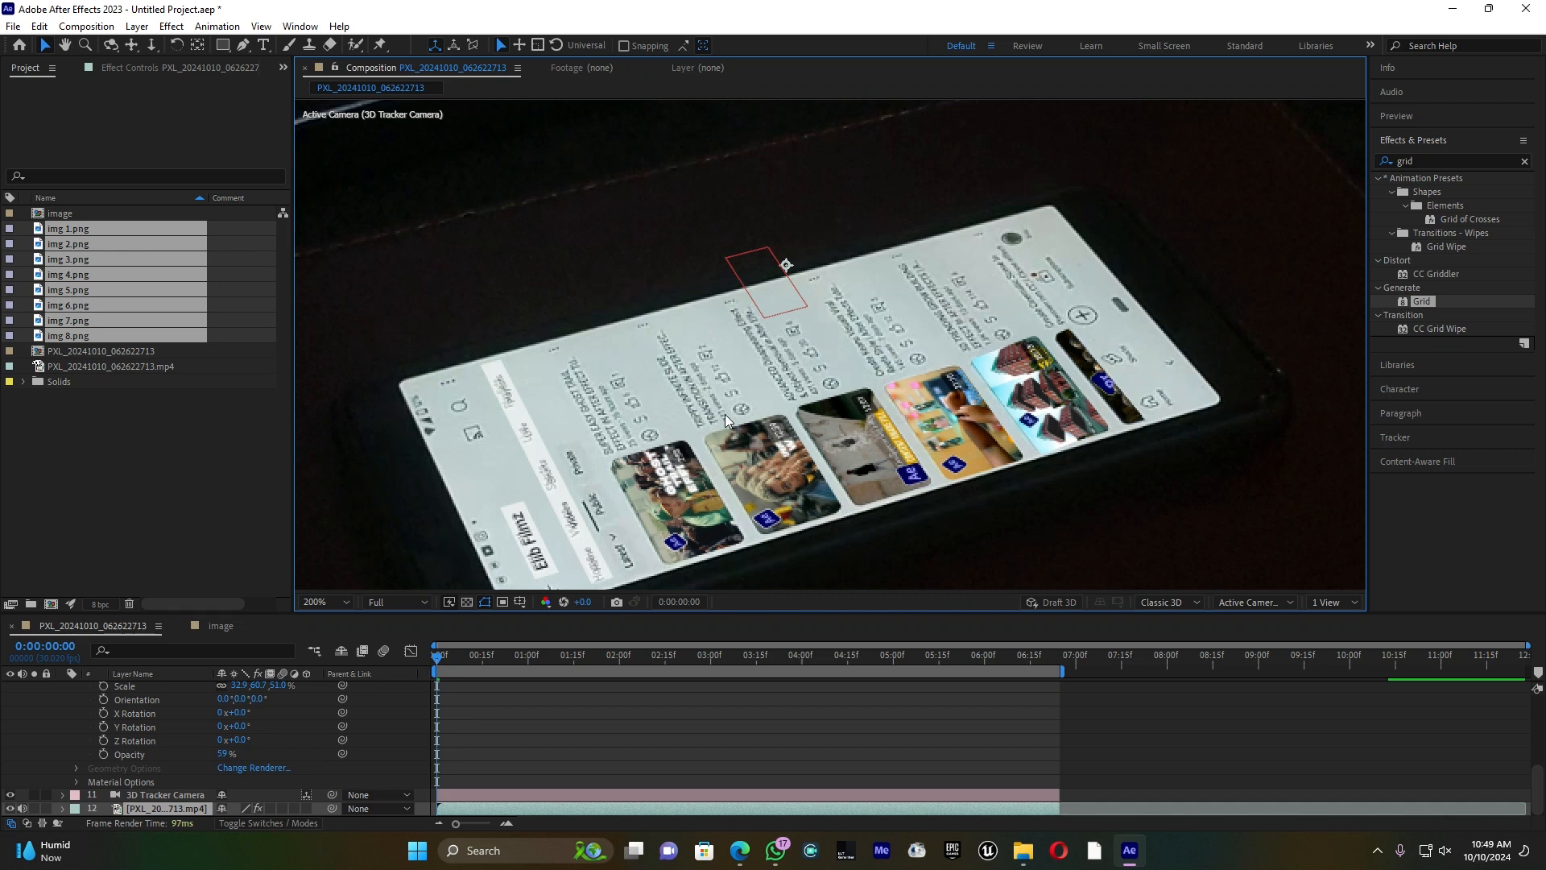
Step: Preview the composition to check that the image pieces stay locked to the phone screen
{"action": "key", "text": "comma"}
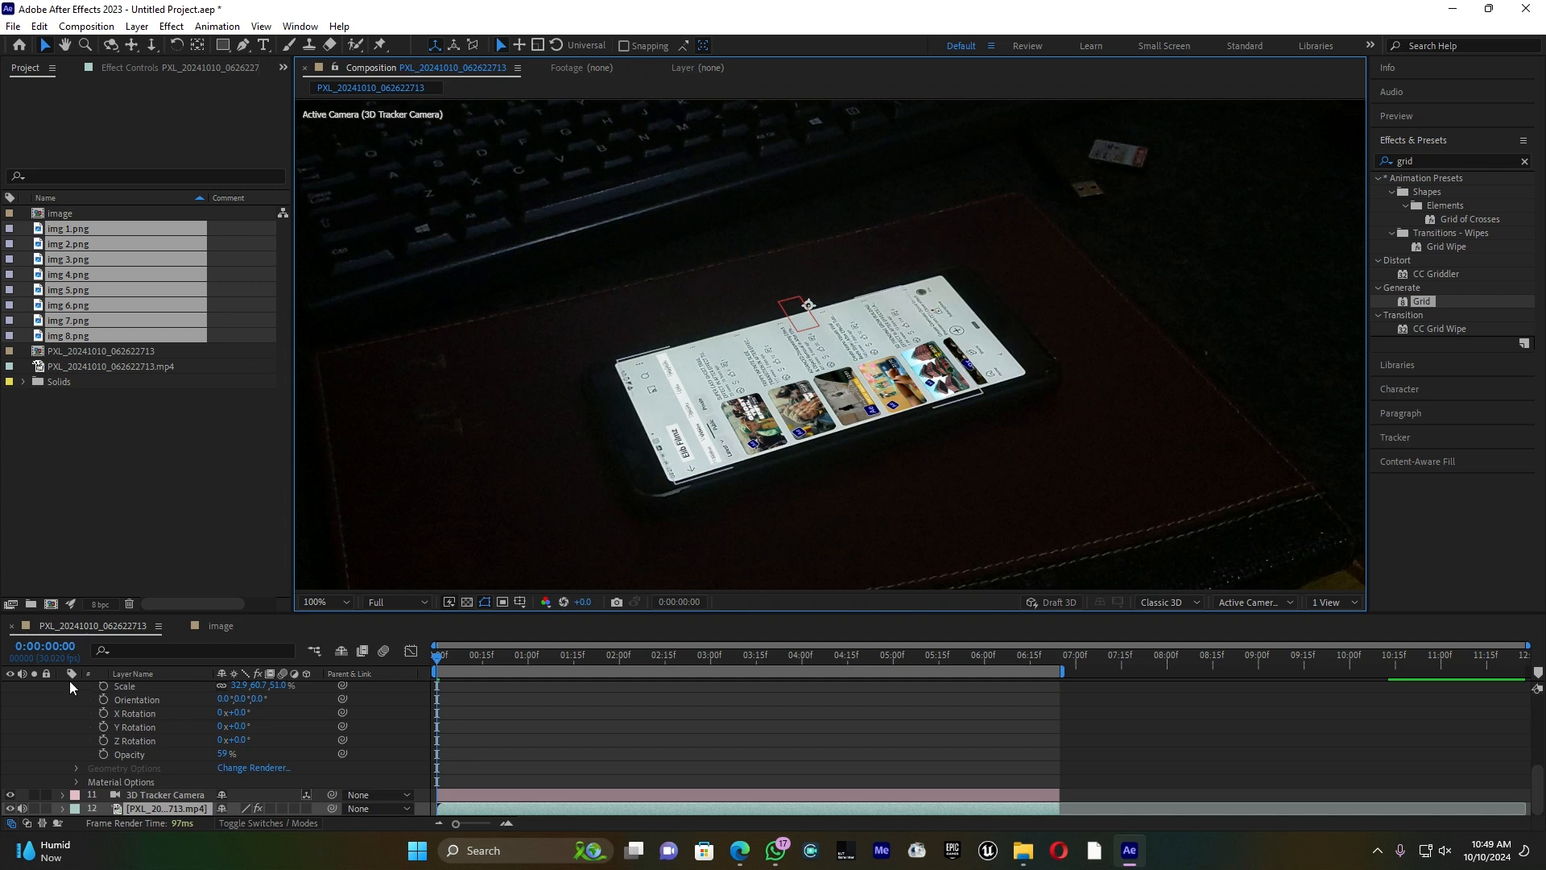
{"action": "scroll", "coordinate": [78, 789], "scroll_direction": "up", "scroll_amount": 4}
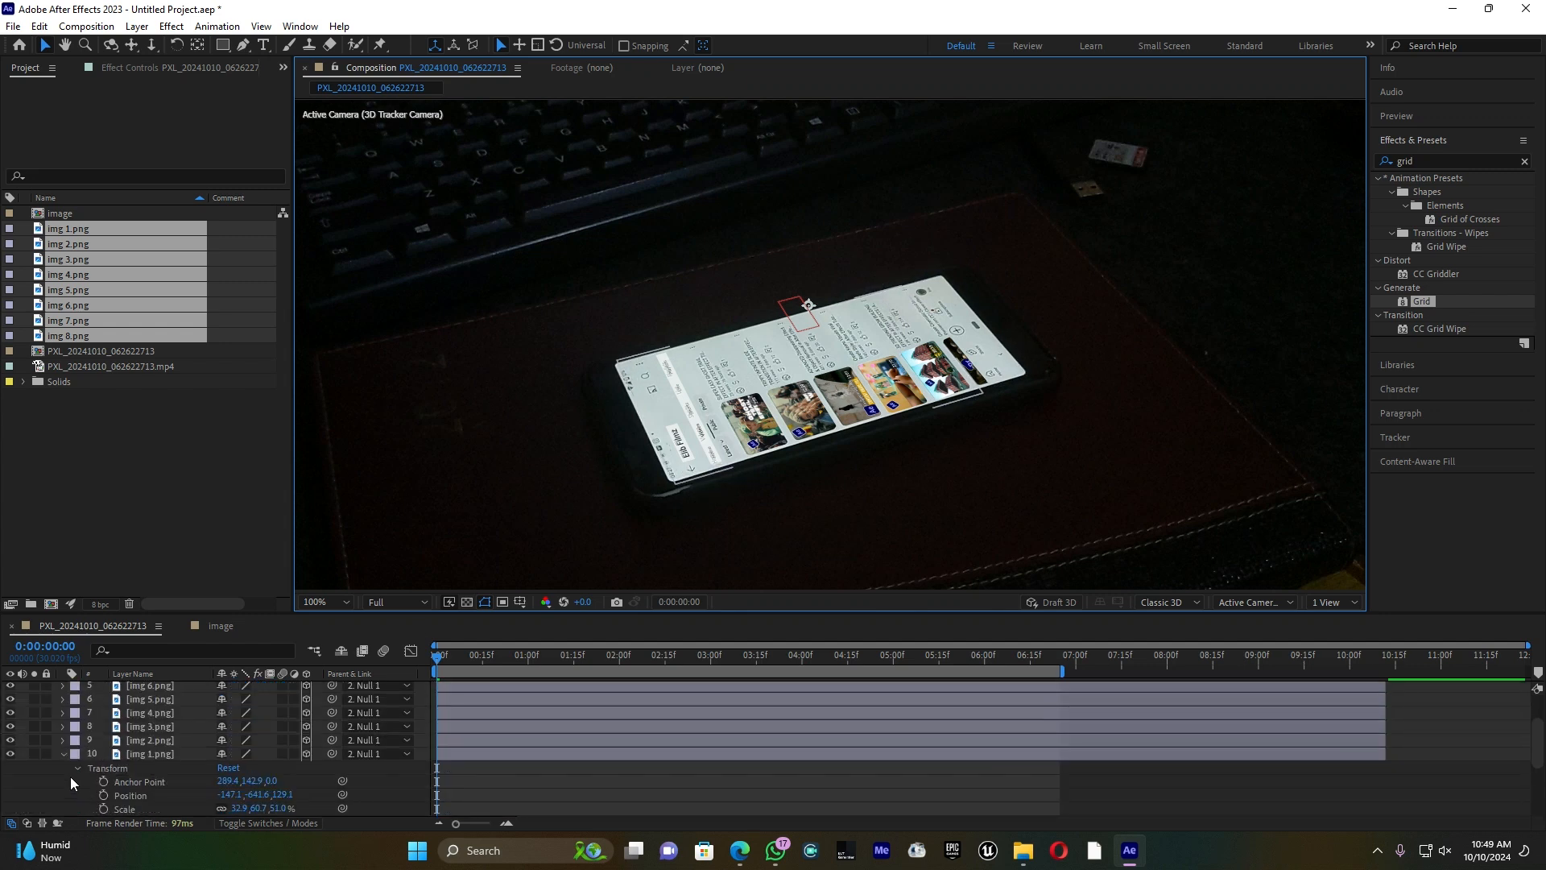
{"action": "left_click", "coordinate": [65, 795]}
{"action": "key", "text": "space"}
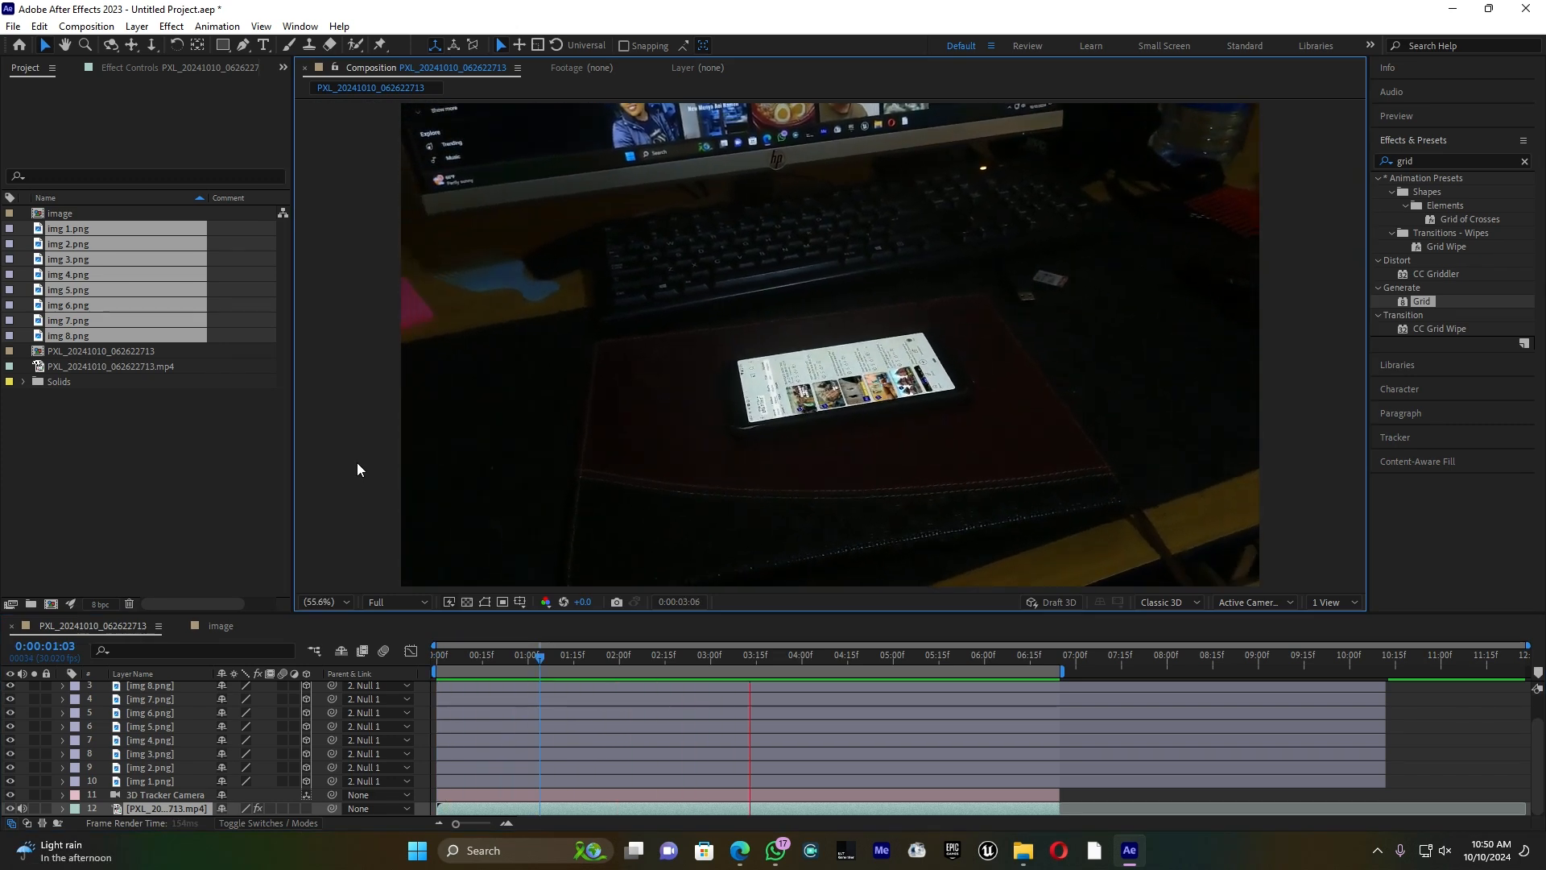
{"action": "key", "text": "space"}
{"action": "left_click_drag", "start_coordinate": [499, 658], "coordinate": [472, 655]}
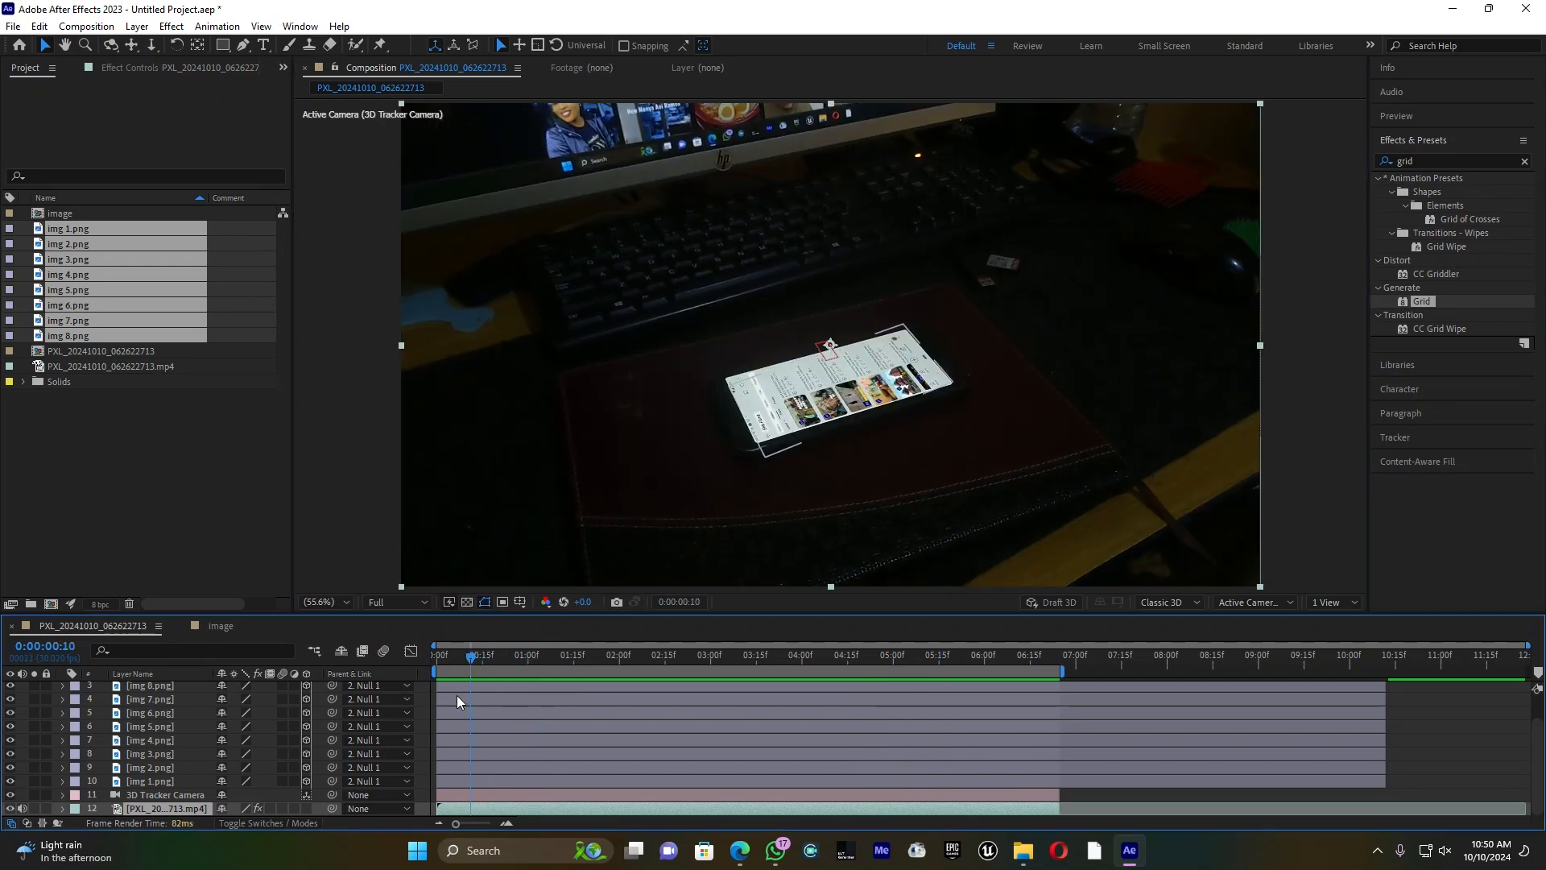
Step: Set starting Position keyframes for img 1 through img 8 at 0:00:00:00
{"action": "left_click", "coordinate": [157, 781]}
{"action": "scroll", "coordinate": [156, 784], "scroll_direction": "up", "scroll_amount": 2}
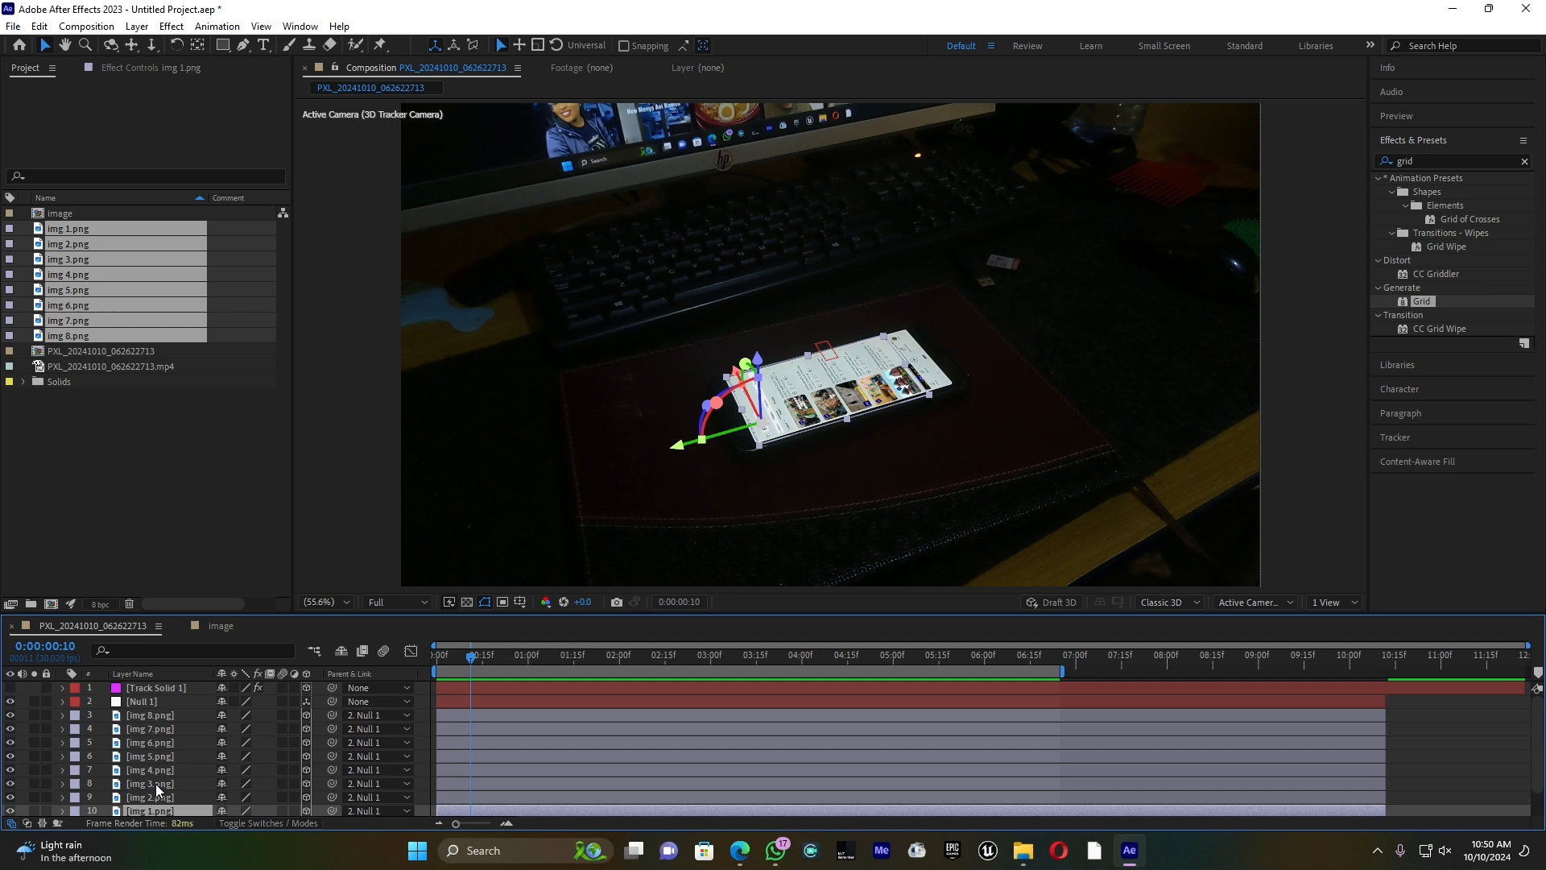
{"action": "left_click", "coordinate": [156, 715], "text": "shift"}
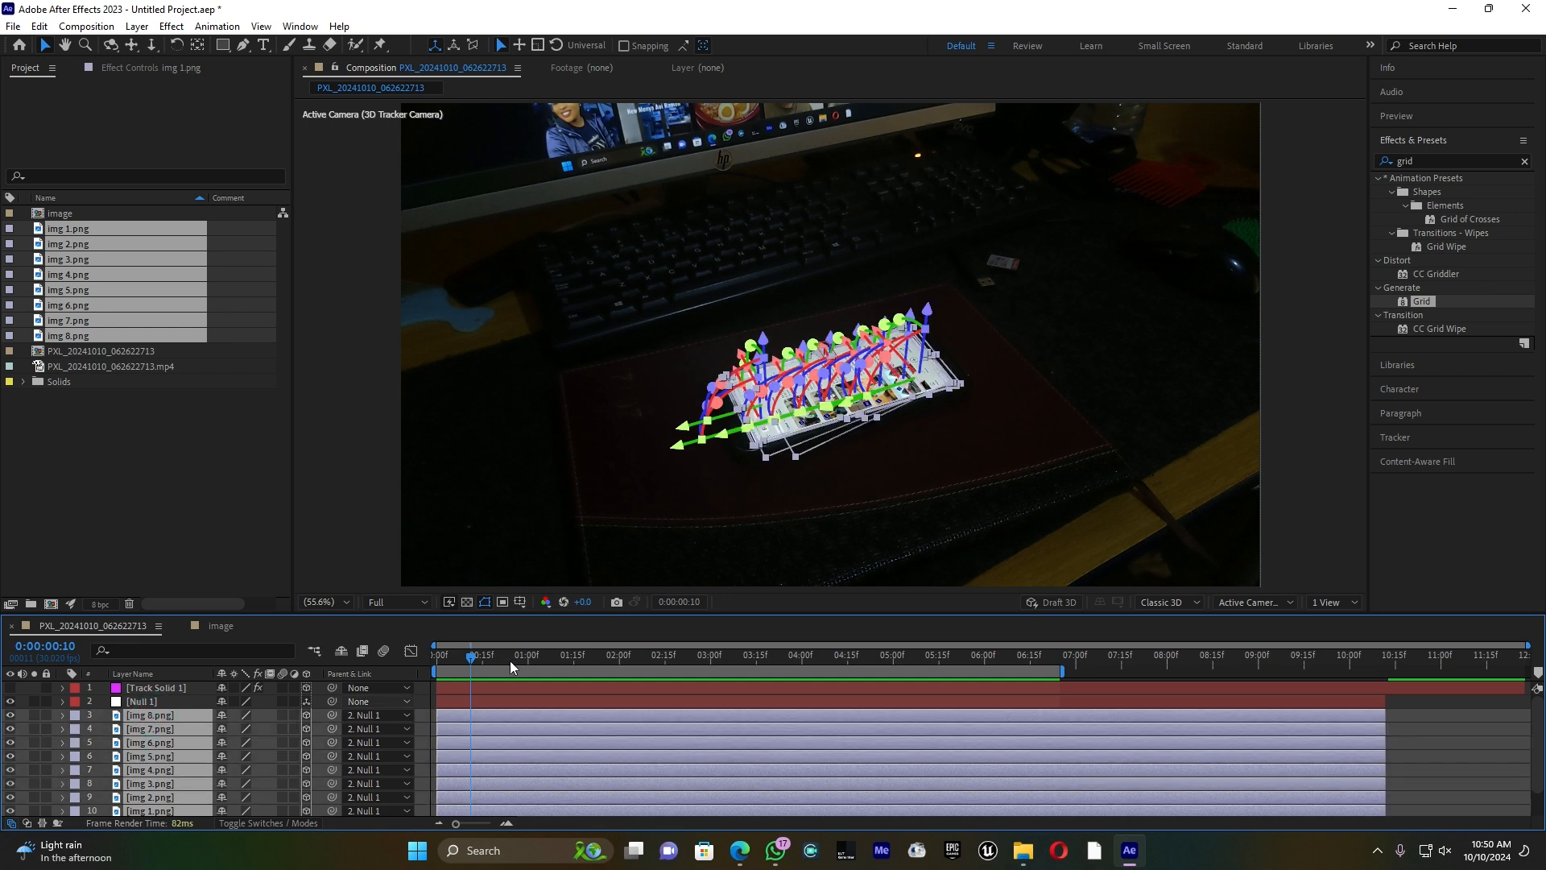
{"action": "left_click", "coordinate": [439, 662]}
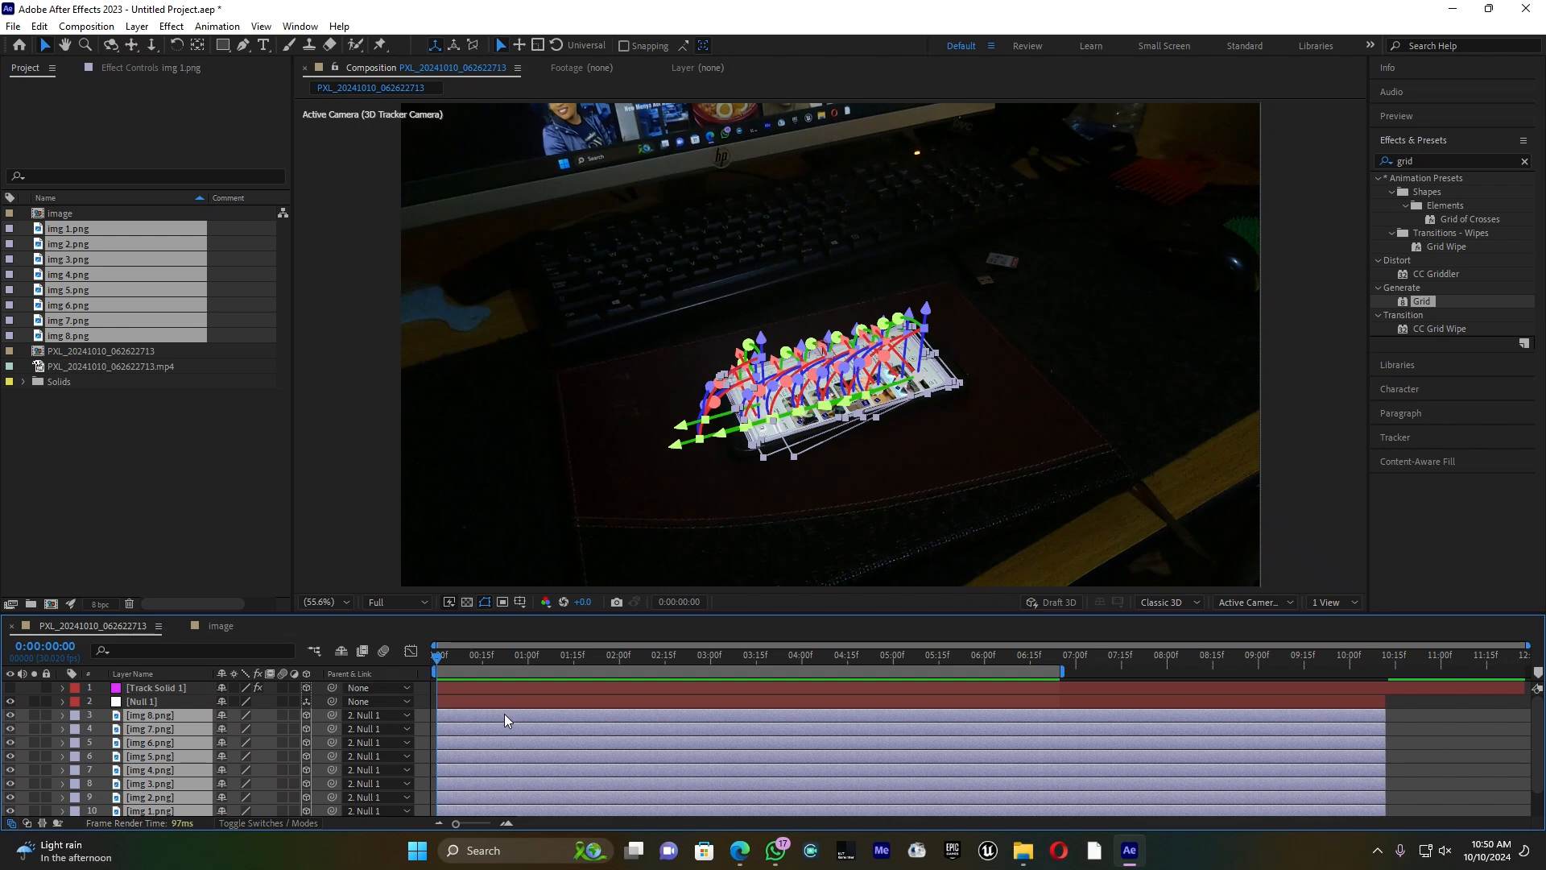
{"action": "key", "text": "p"}
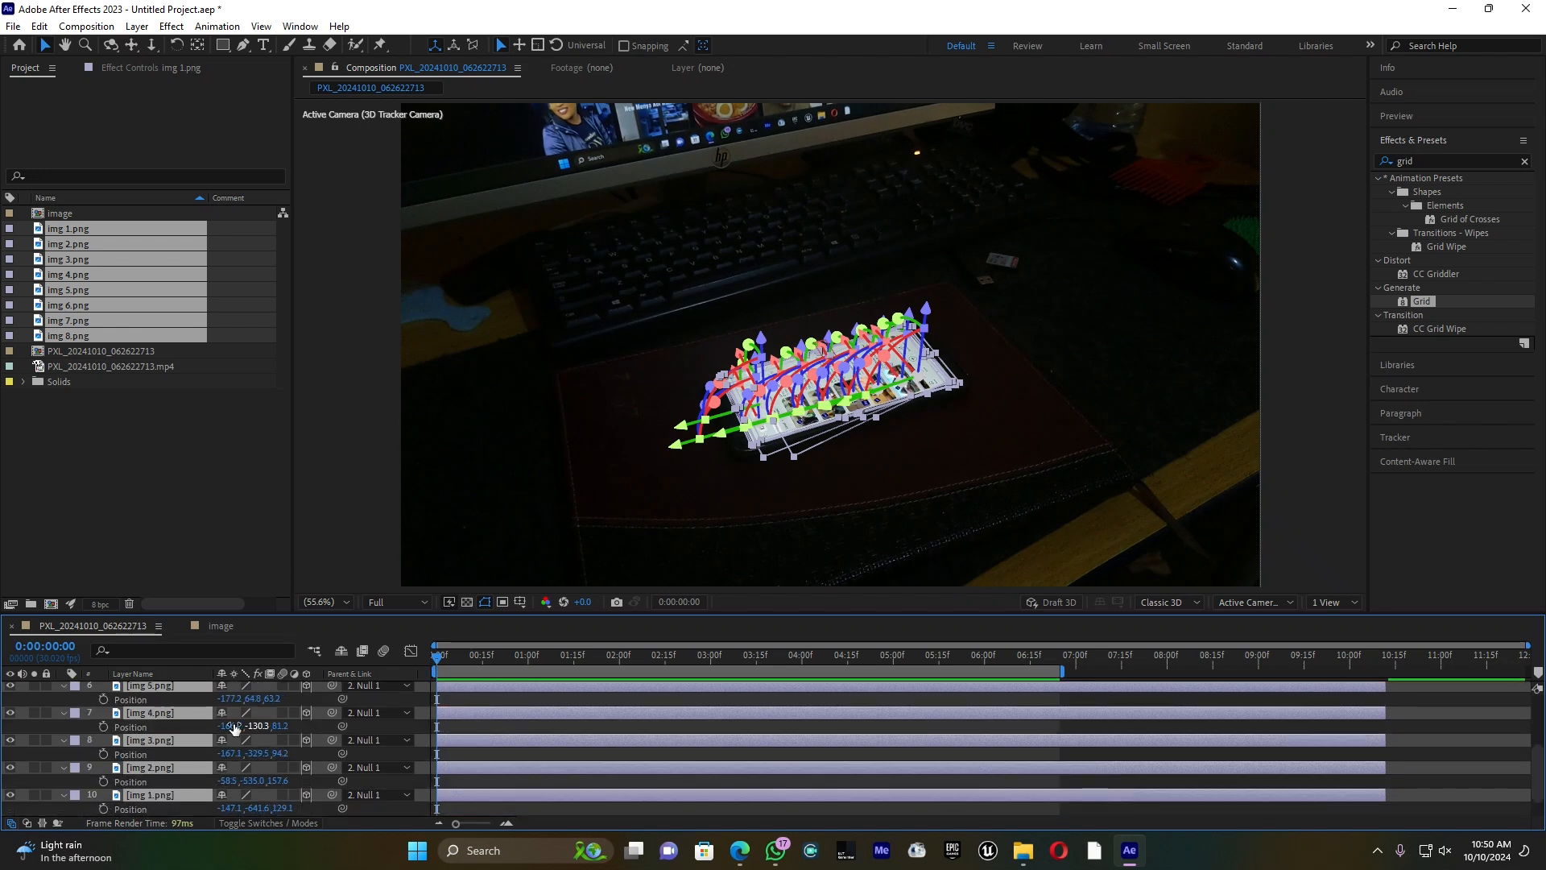
{"action": "left_click", "coordinate": [103, 699]}
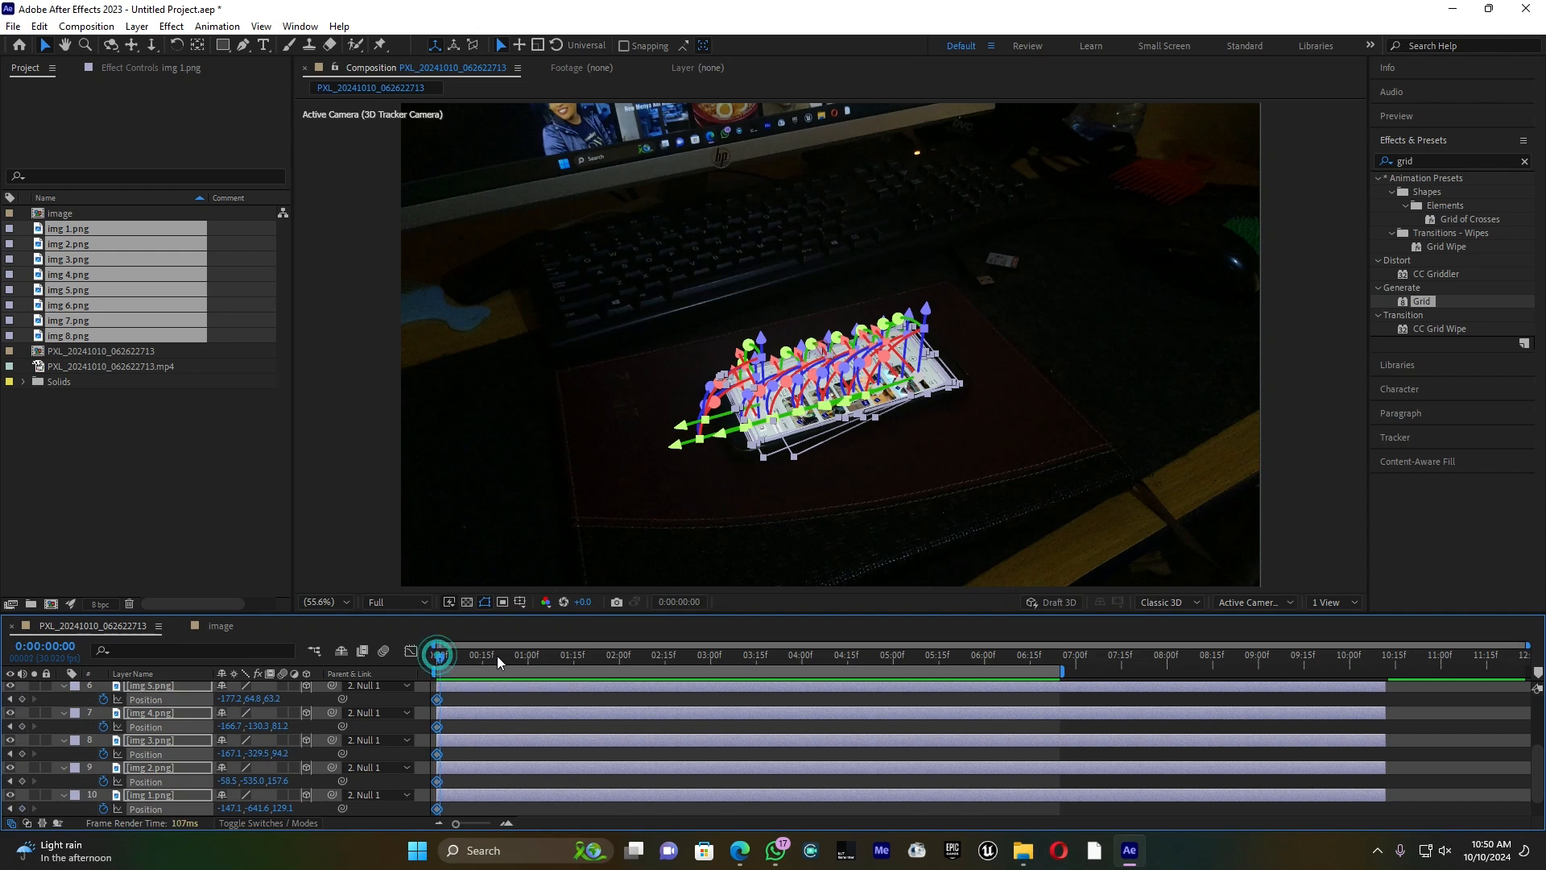
Step: At 0:00:01:20, raise all eight image layers above the phone along Z, bringing img 5 to about -627.5
{"action": "left_click", "coordinate": [561, 659]}
{"action": "left_click_drag", "start_coordinate": [575, 661], "coordinate": [593, 661]}
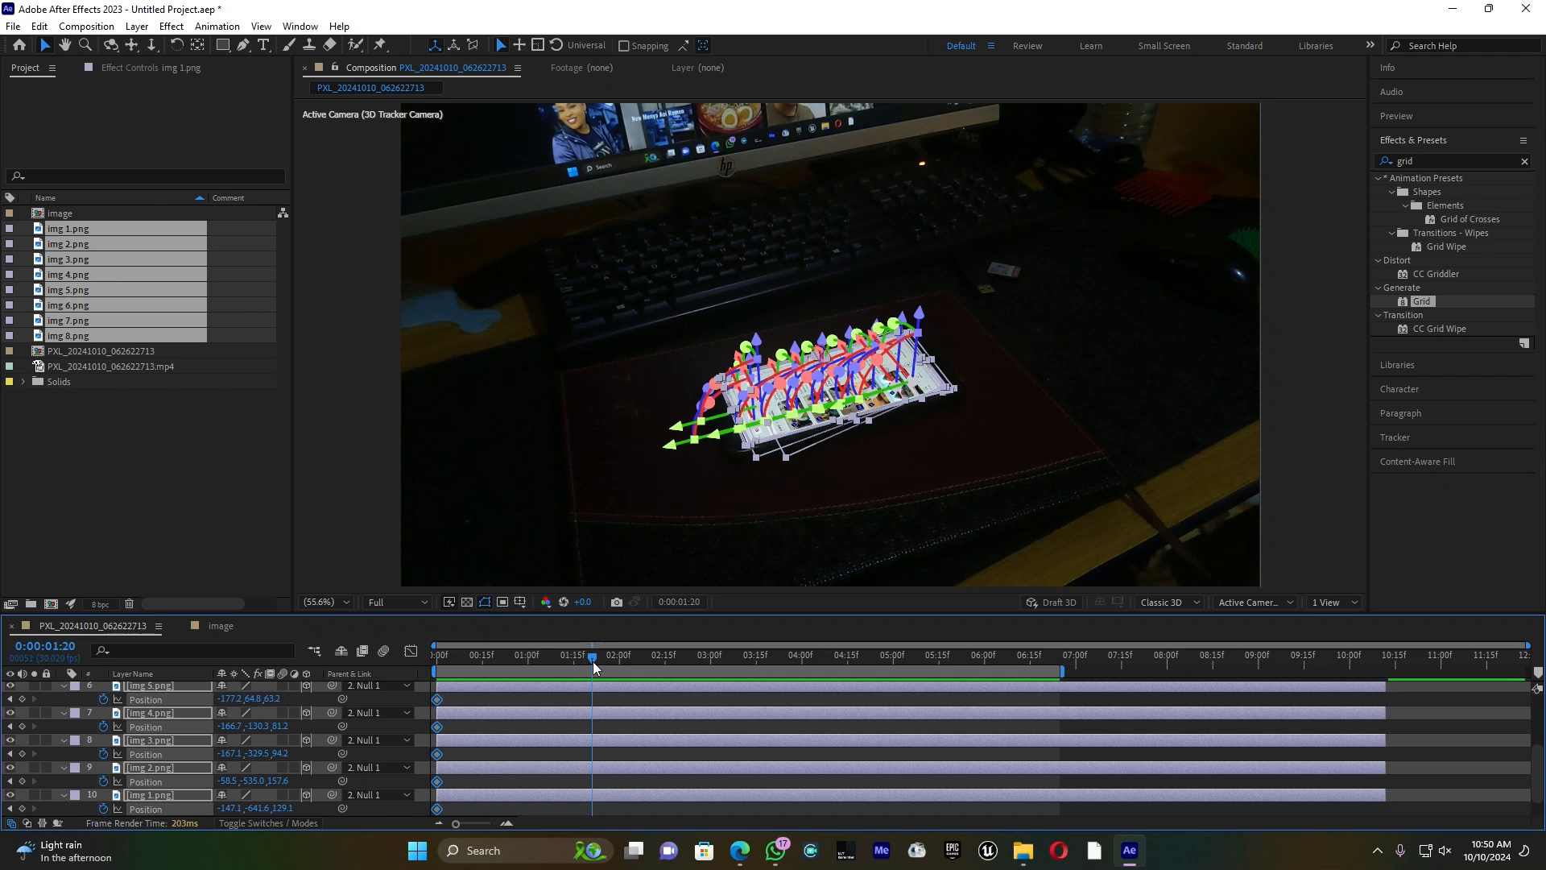
{"action": "left_click_drag", "start_coordinate": [757, 337], "coordinate": [751, 281]}
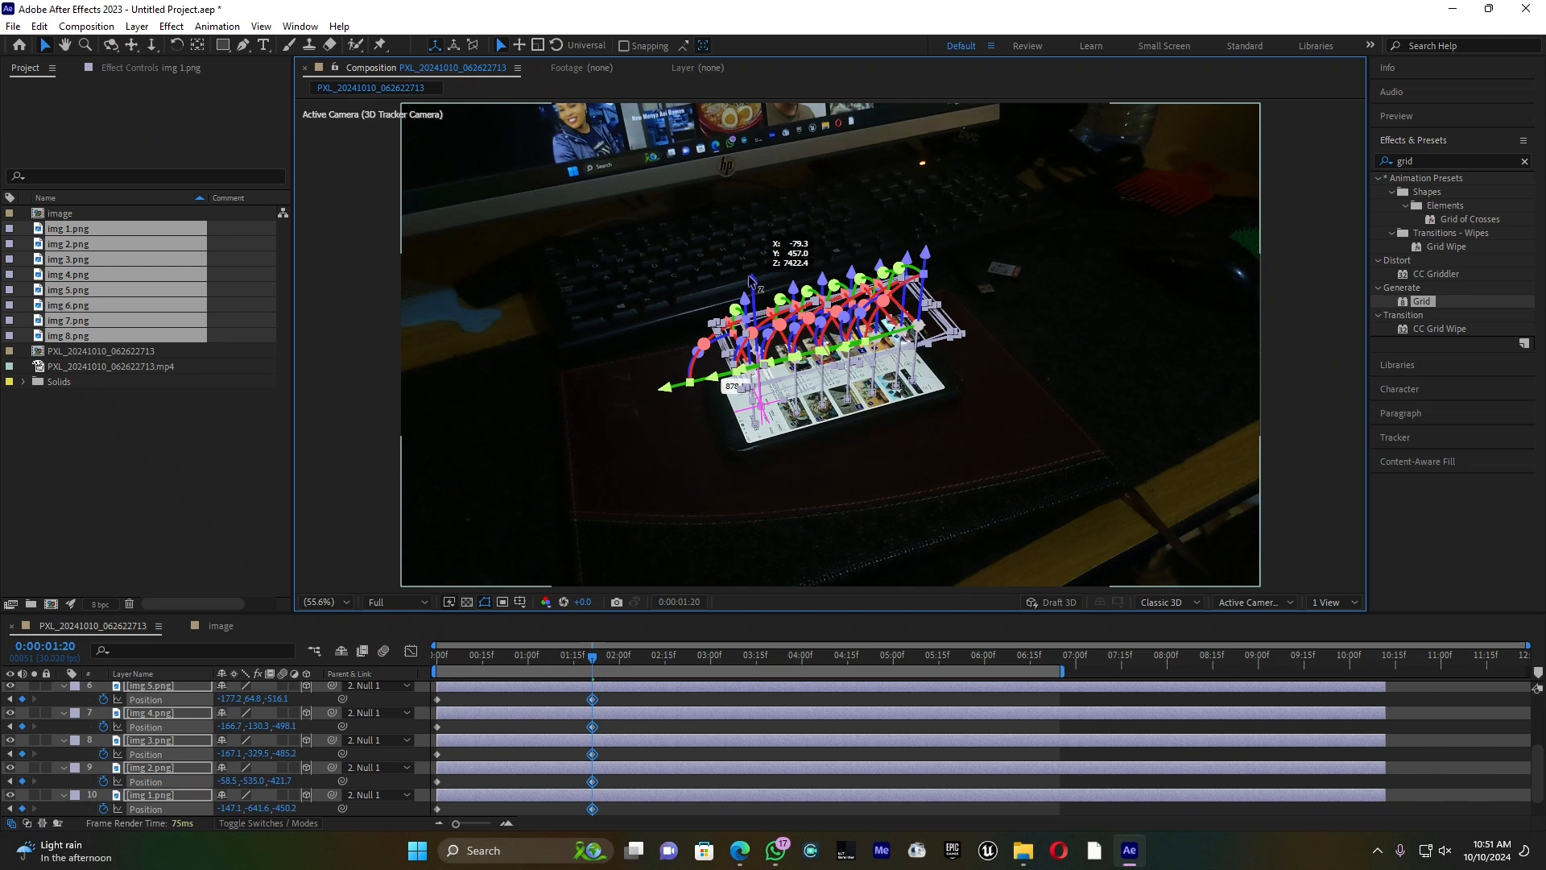
{"action": "left_click_drag", "start_coordinate": [750, 279], "coordinate": [749, 272]}
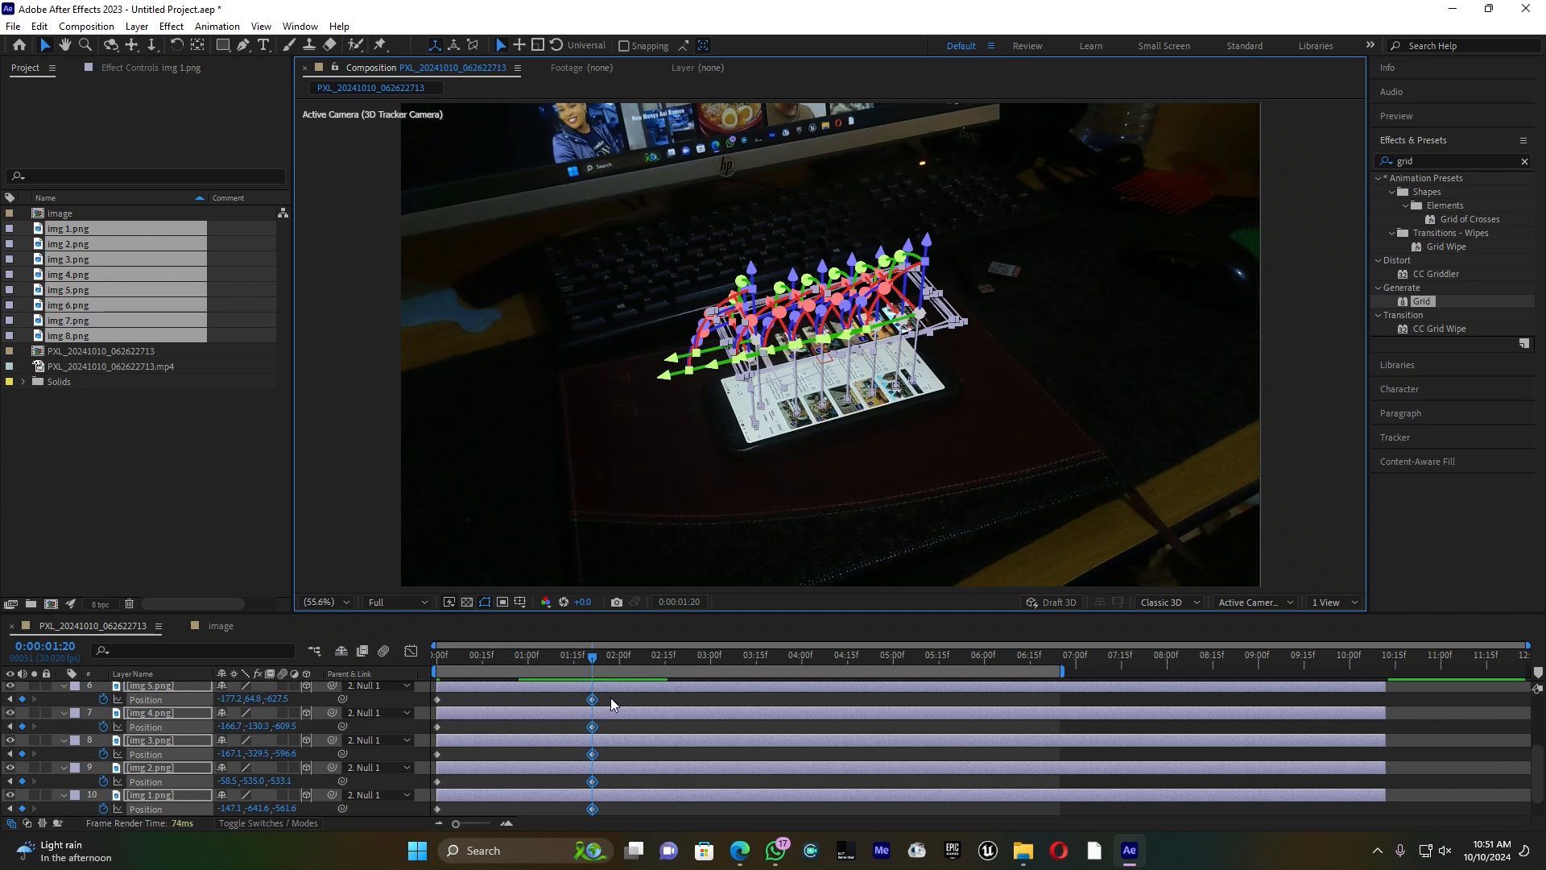
{"action": "left_click", "coordinate": [611, 697]}
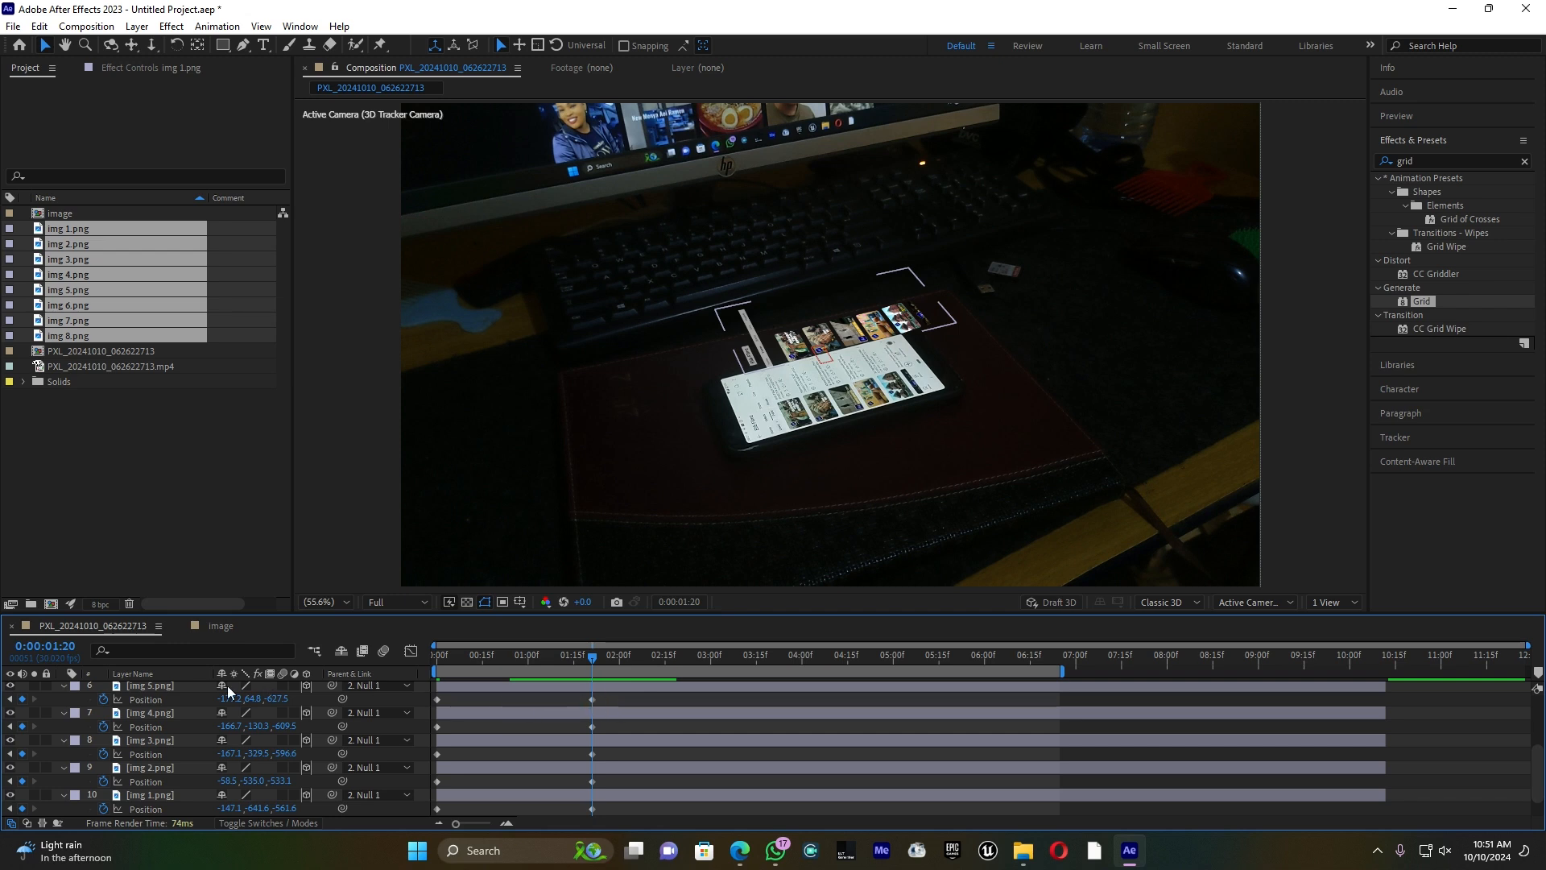
Step: Stagger the heights at 0:00:01:20 by lowering img 5 to Z about -454.1 and raising img 4 to about -775.7
{"action": "left_click", "coordinate": [151, 684]}
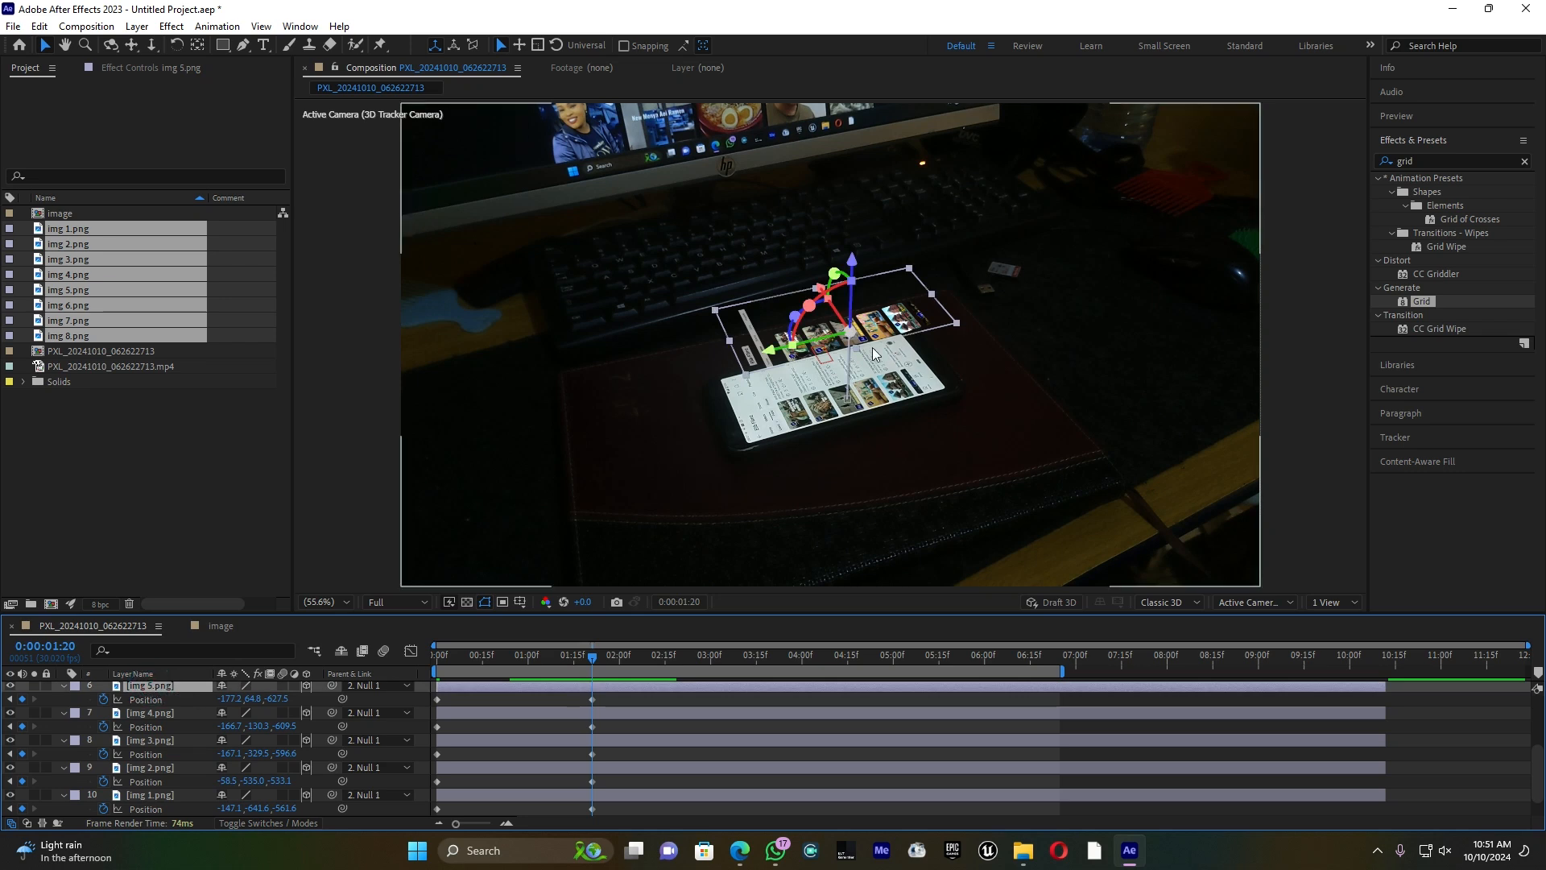
{"action": "left_click_drag", "start_coordinate": [852, 262], "coordinate": [854, 289]}
{"action": "left_click", "coordinate": [153, 712]}
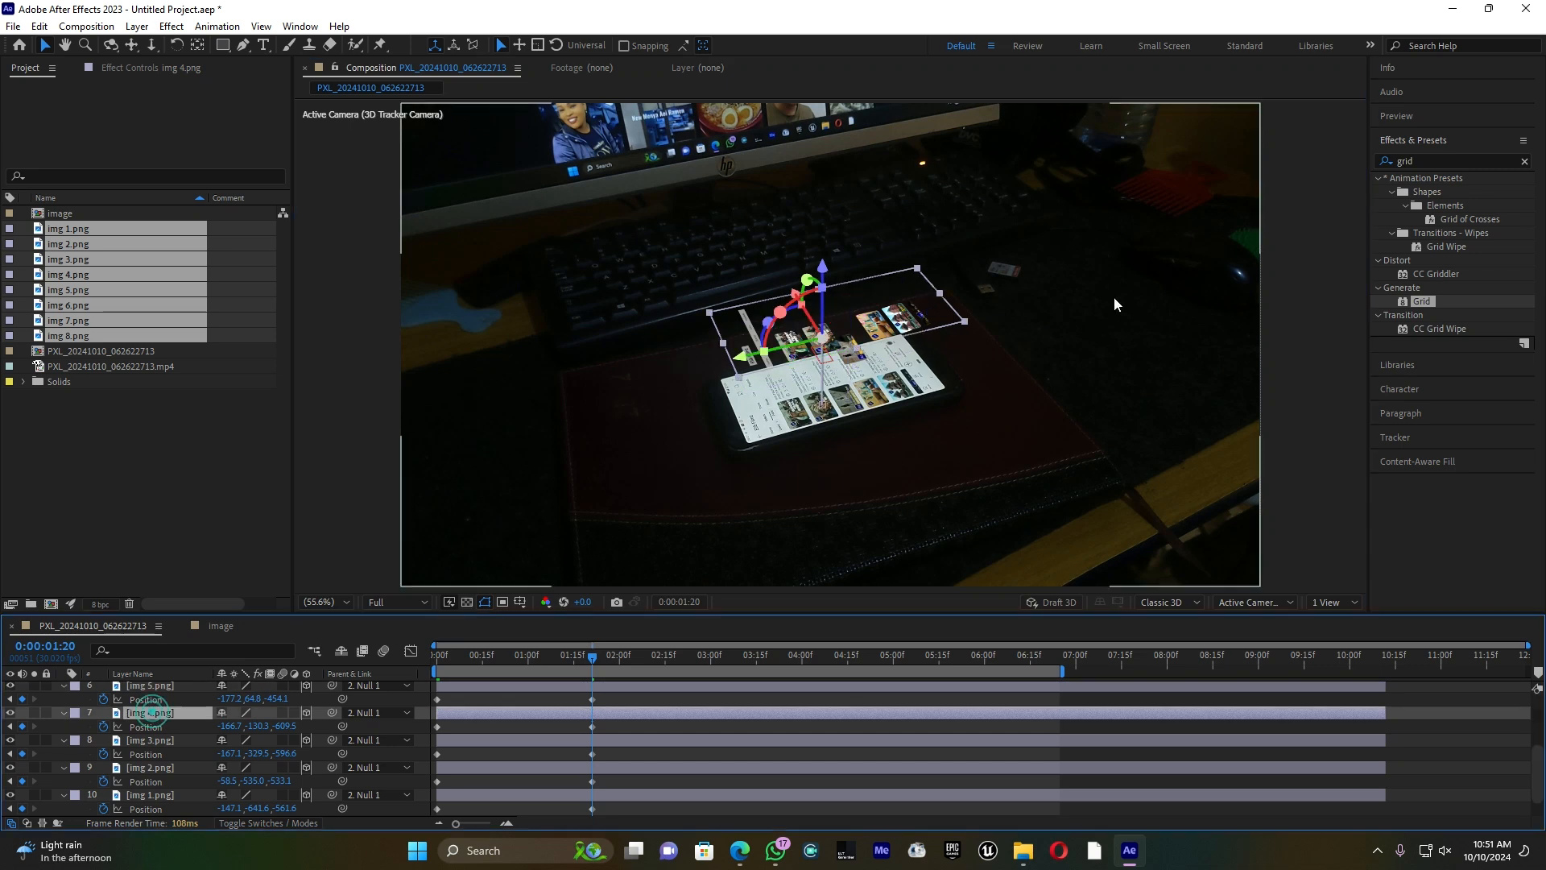
{"action": "left_click_drag", "start_coordinate": [822, 266], "coordinate": [822, 250]}
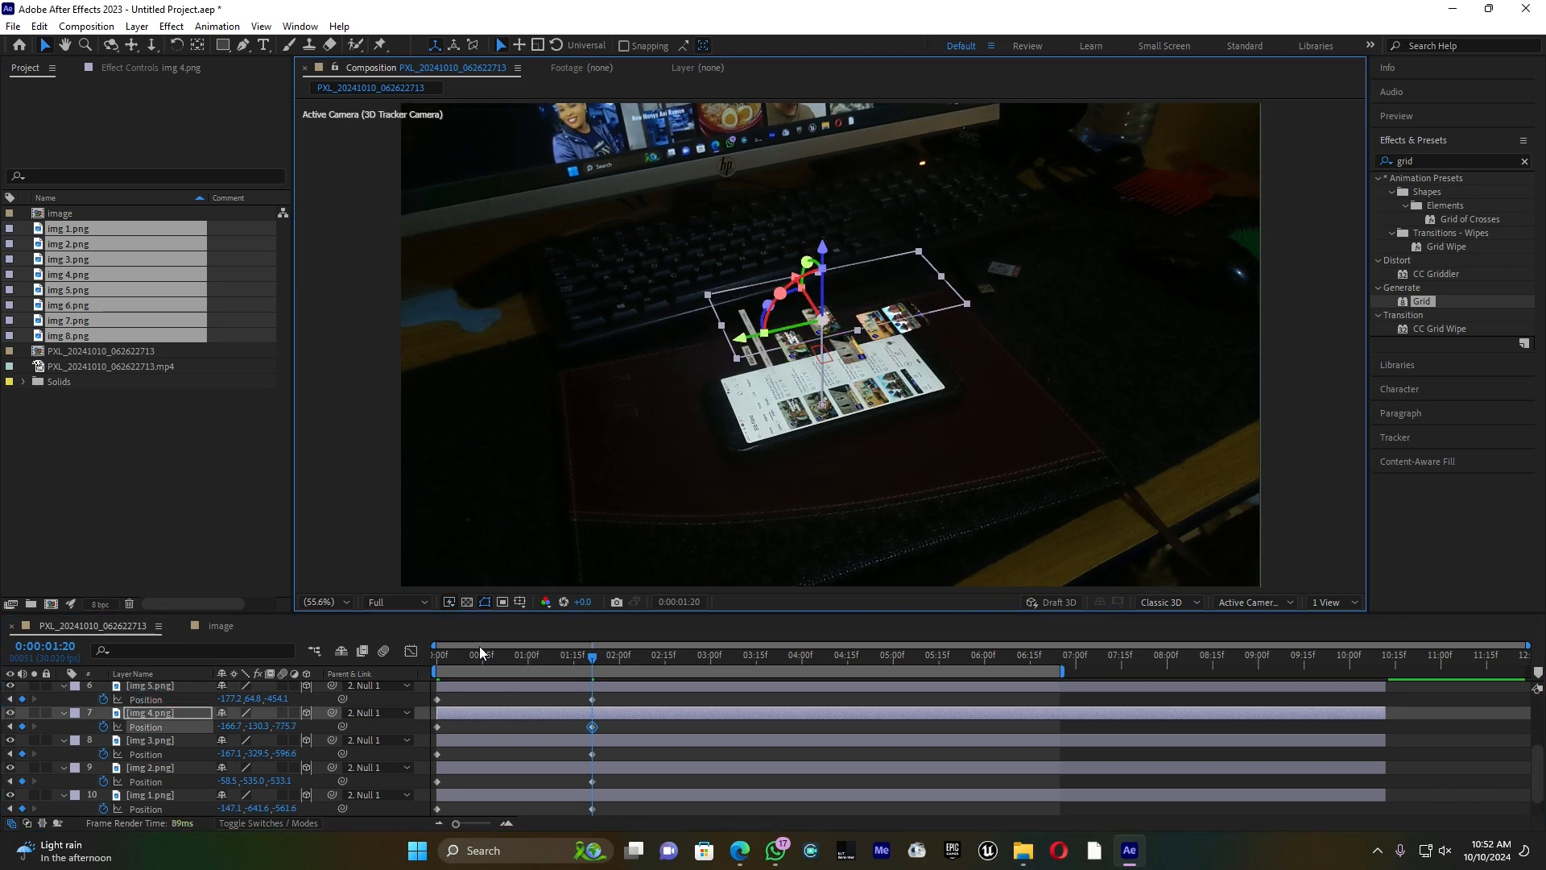
Step: Lower img 2 to Z about -332.2 and img 1 to about -521.7 at 0:00:01:20
{"action": "left_click", "coordinate": [151, 768]}
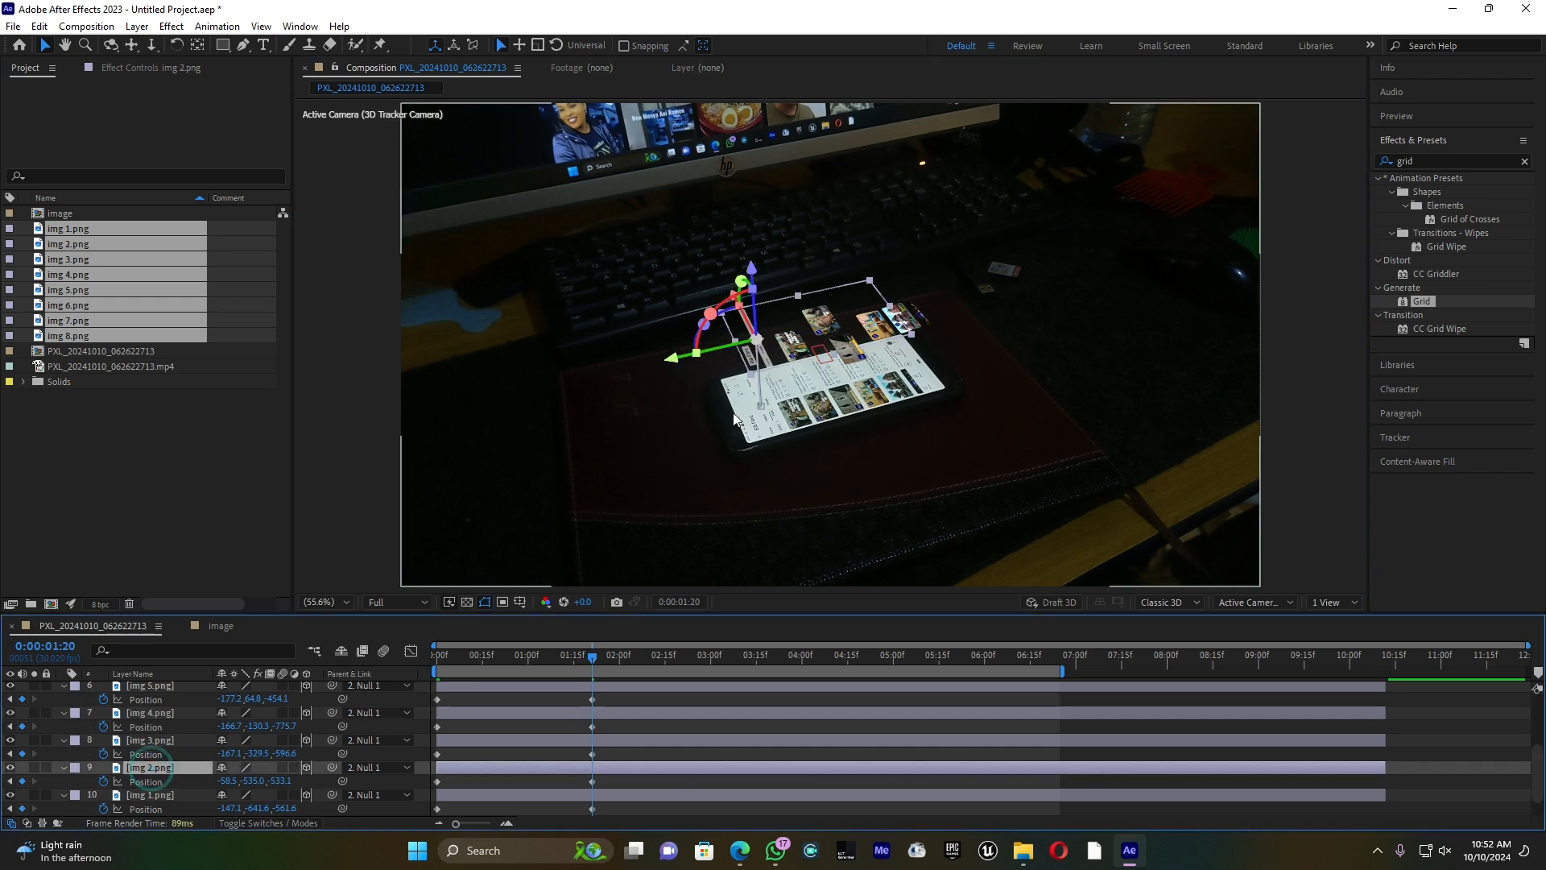
{"action": "left_click_drag", "start_coordinate": [751, 263], "coordinate": [757, 294]}
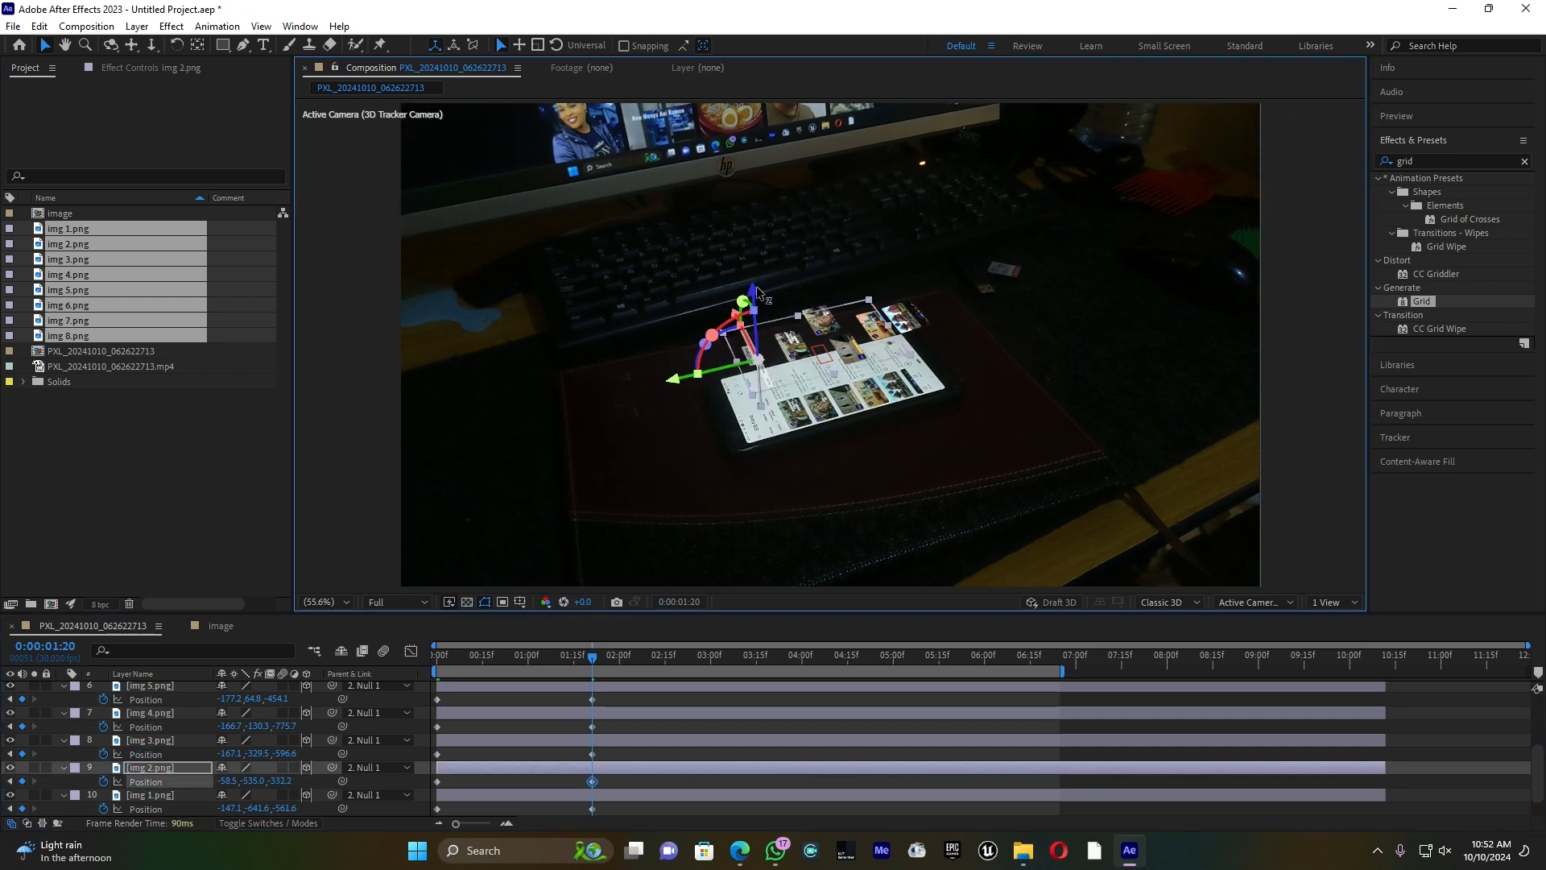
{"action": "left_click", "coordinate": [164, 792]}
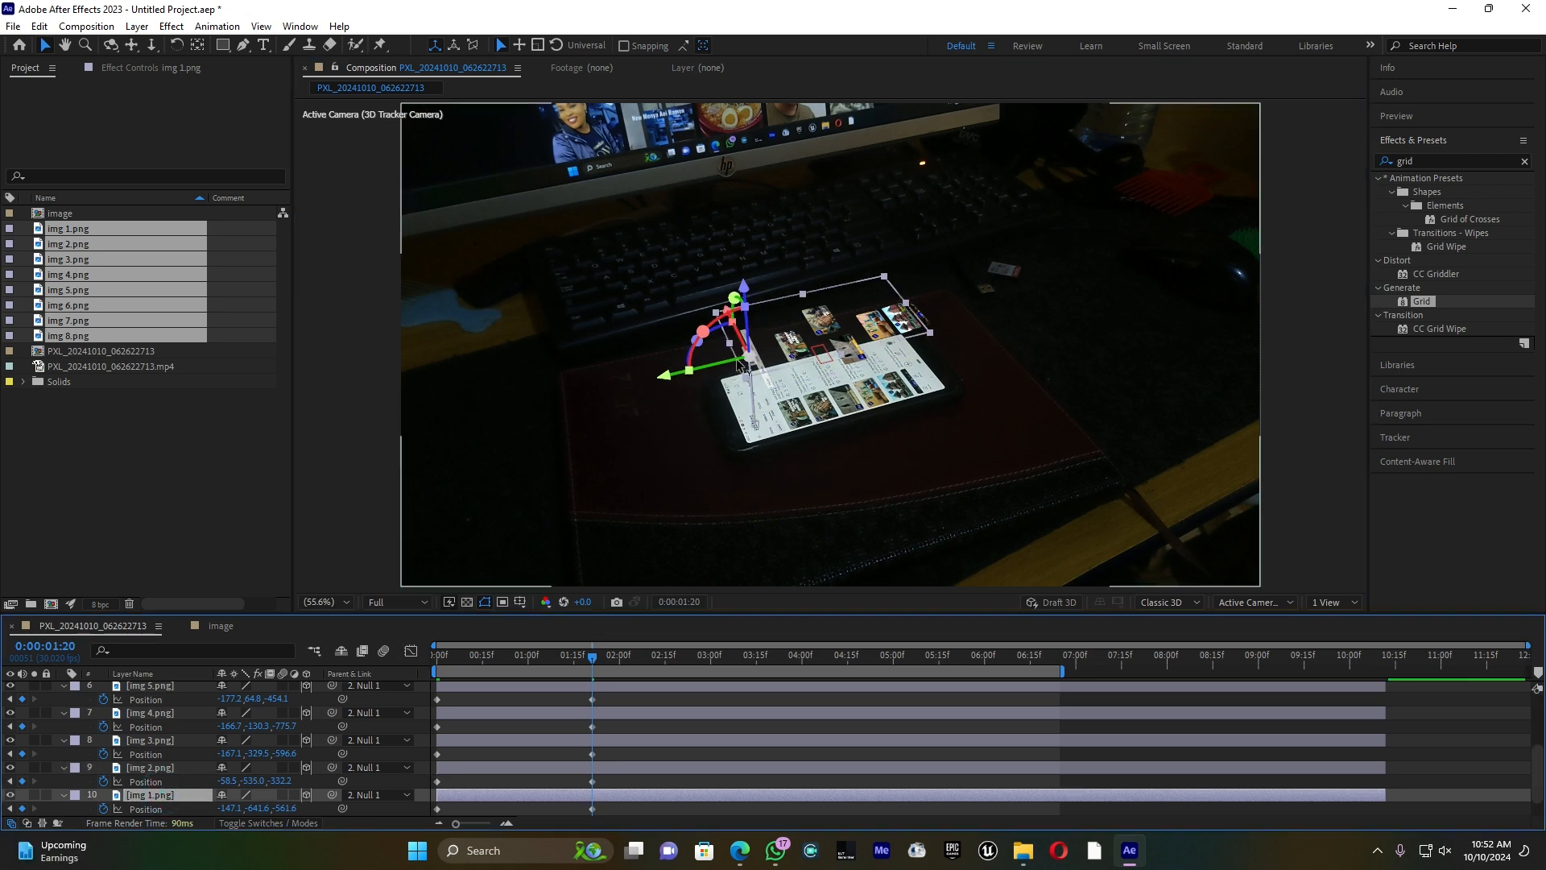
{"action": "left_click_drag", "start_coordinate": [747, 294], "coordinate": [753, 306]}
Step: Lower img 8 to Z about -575.6 and raise img 7 to about -899.3 at 0:00:01:20
{"action": "scroll", "coordinate": [166, 756], "scroll_direction": "up", "scroll_amount": 4}
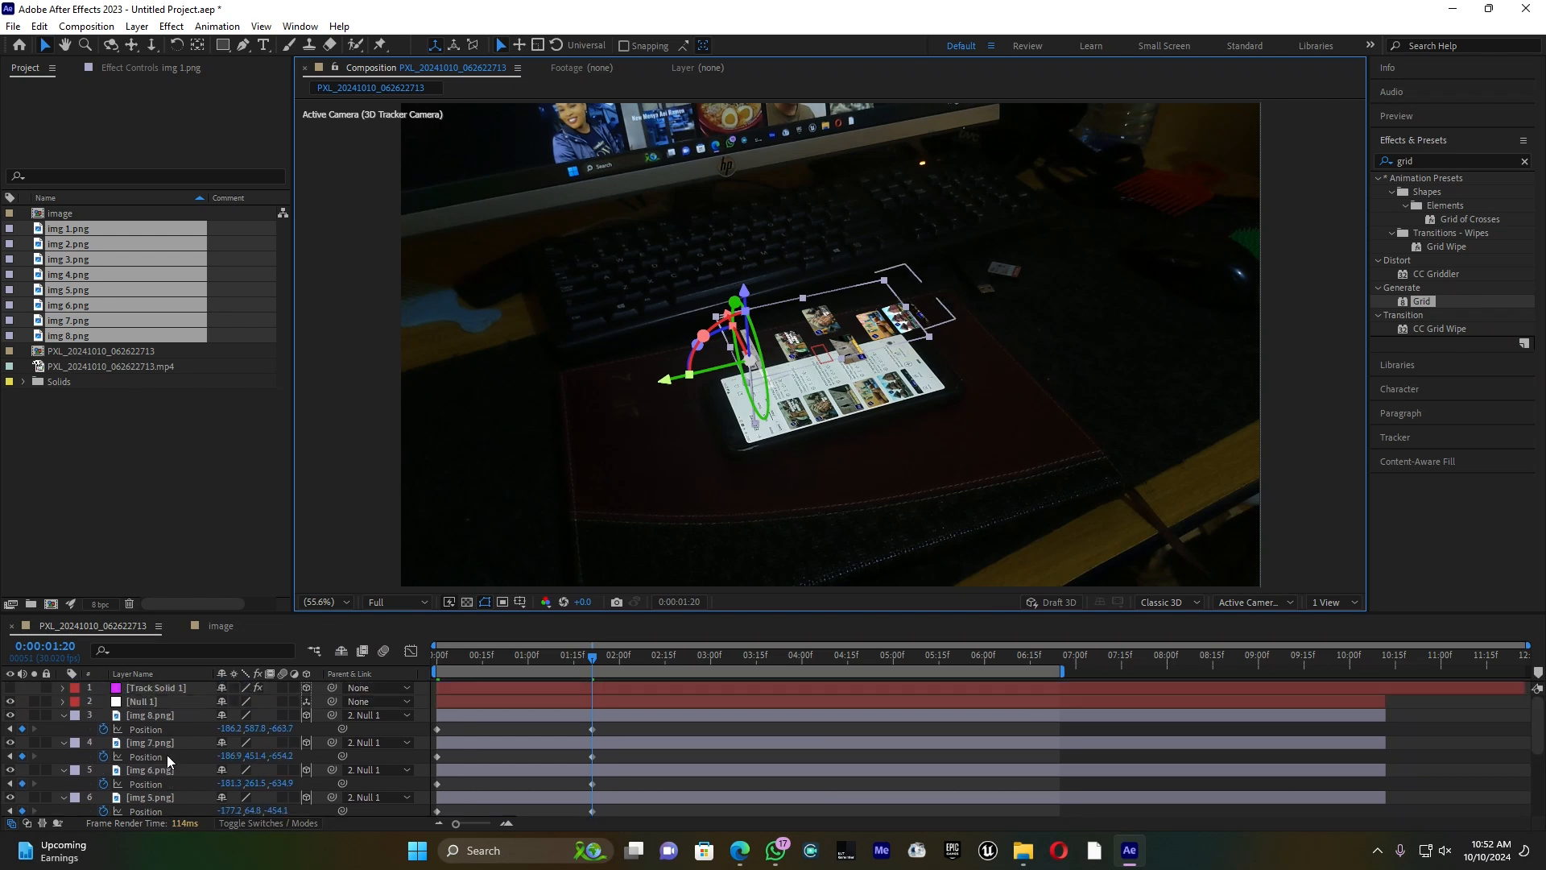
{"action": "left_click", "coordinate": [157, 716]}
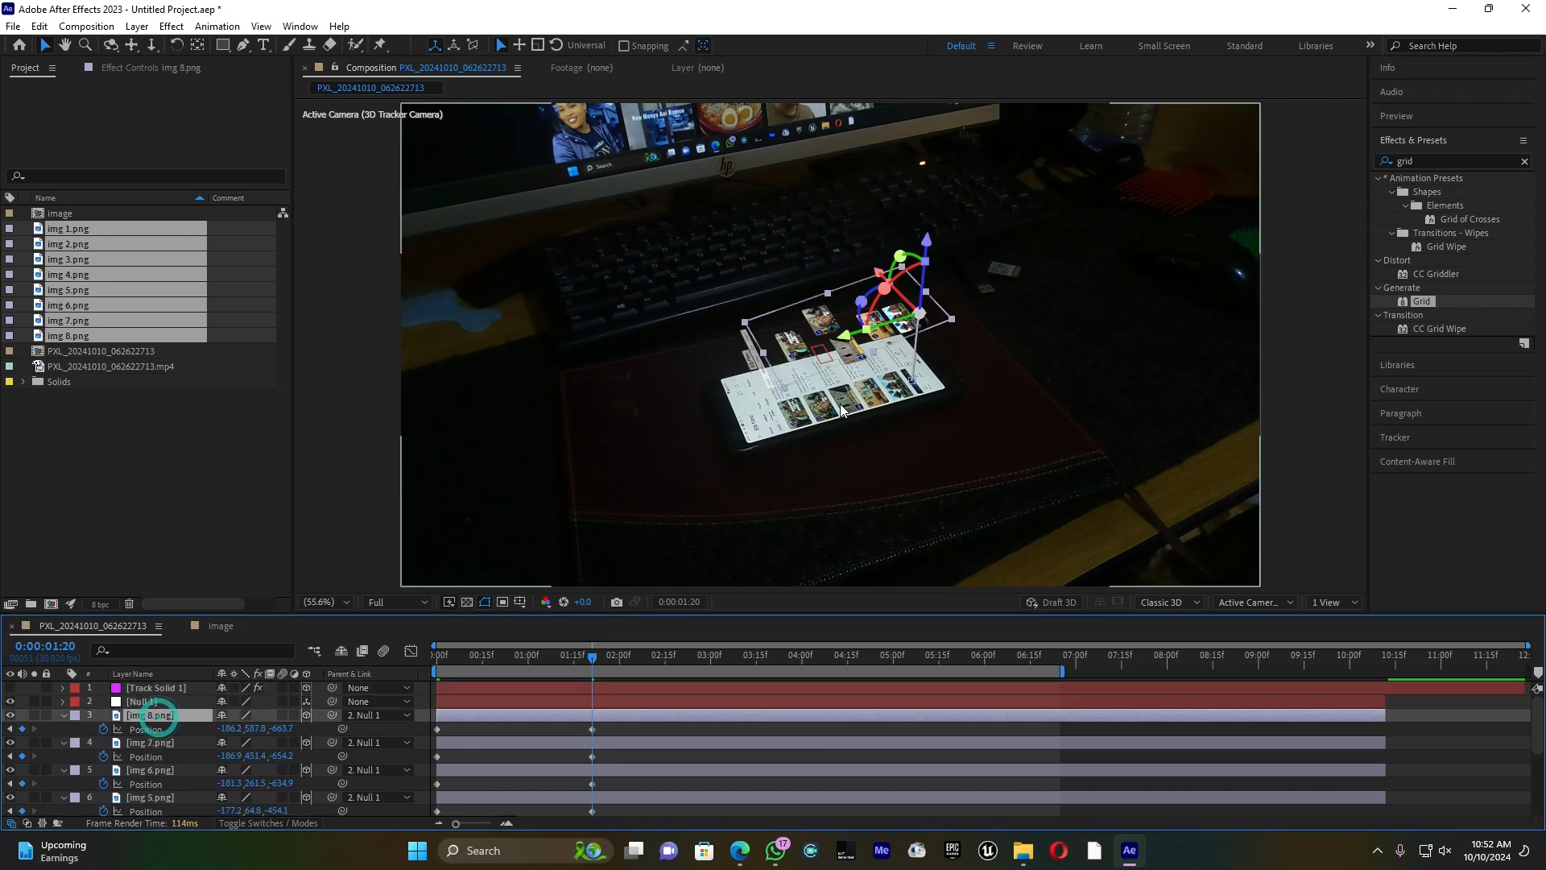
{"action": "left_click_drag", "start_coordinate": [930, 250], "coordinate": [931, 258]}
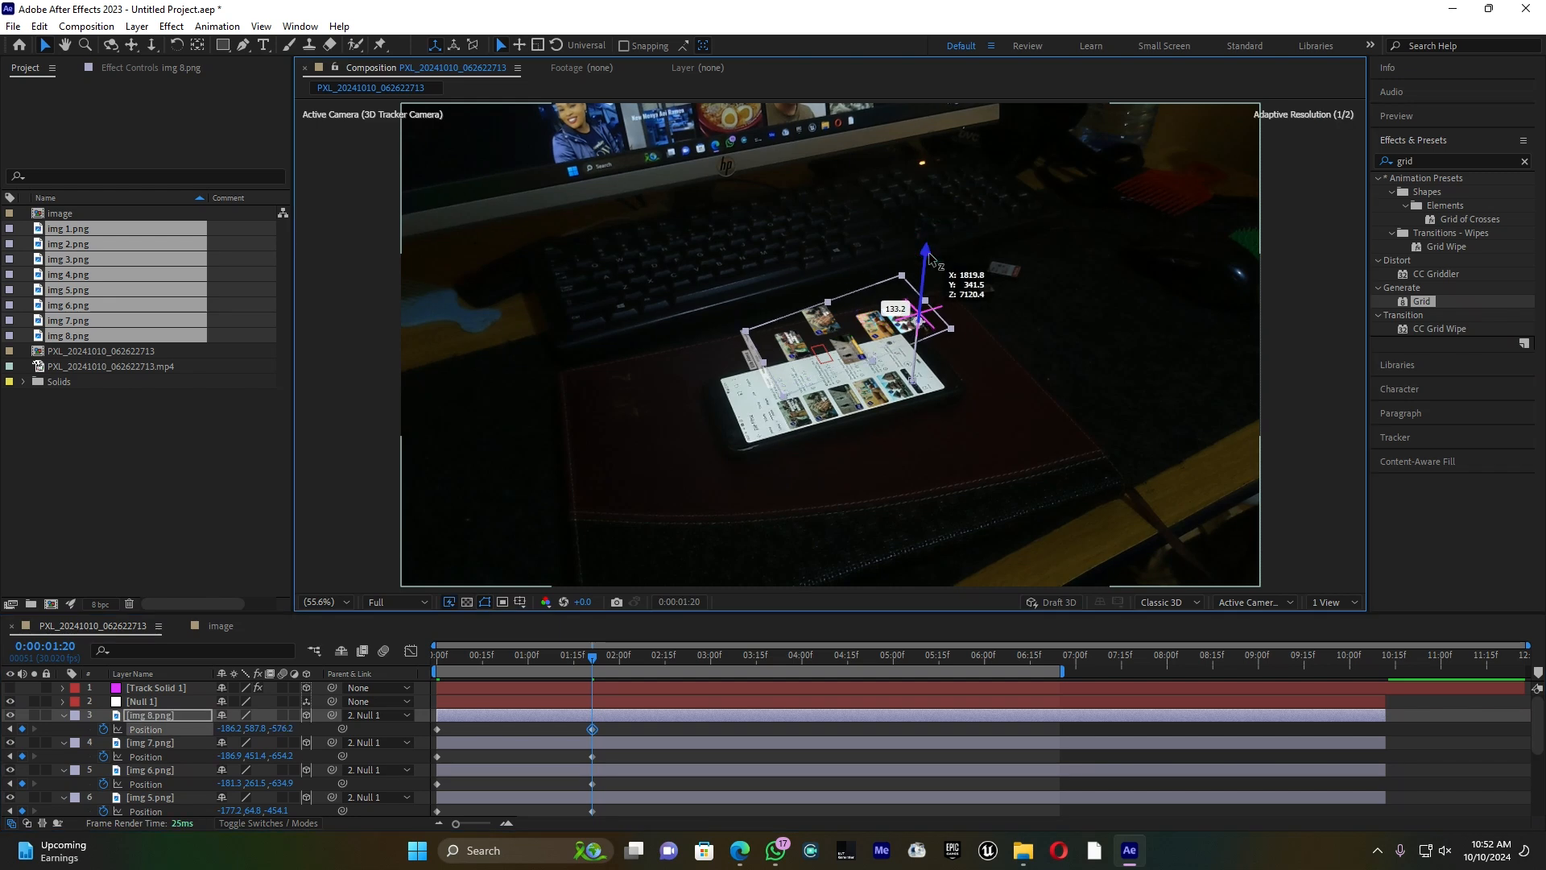
{"action": "left_click", "coordinate": [150, 741]}
{"action": "left_click_drag", "start_coordinate": [910, 252], "coordinate": [896, 246]}
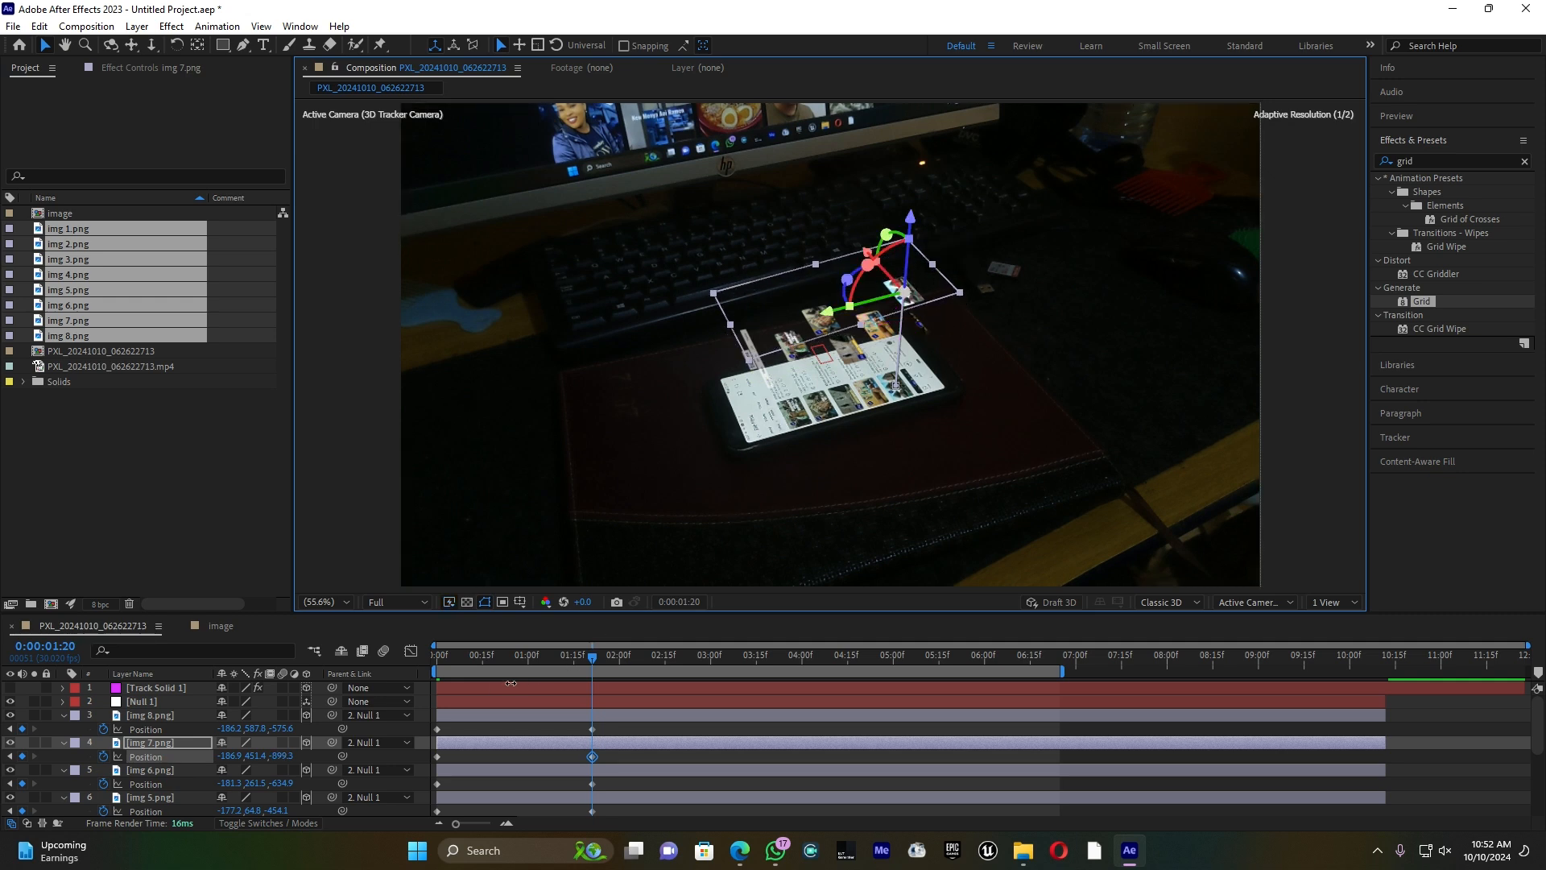
Step: Play the composition from the start to check the floating motion of the image pieces
{"action": "left_click_drag", "start_coordinate": [498, 659], "coordinate": [415, 657]}
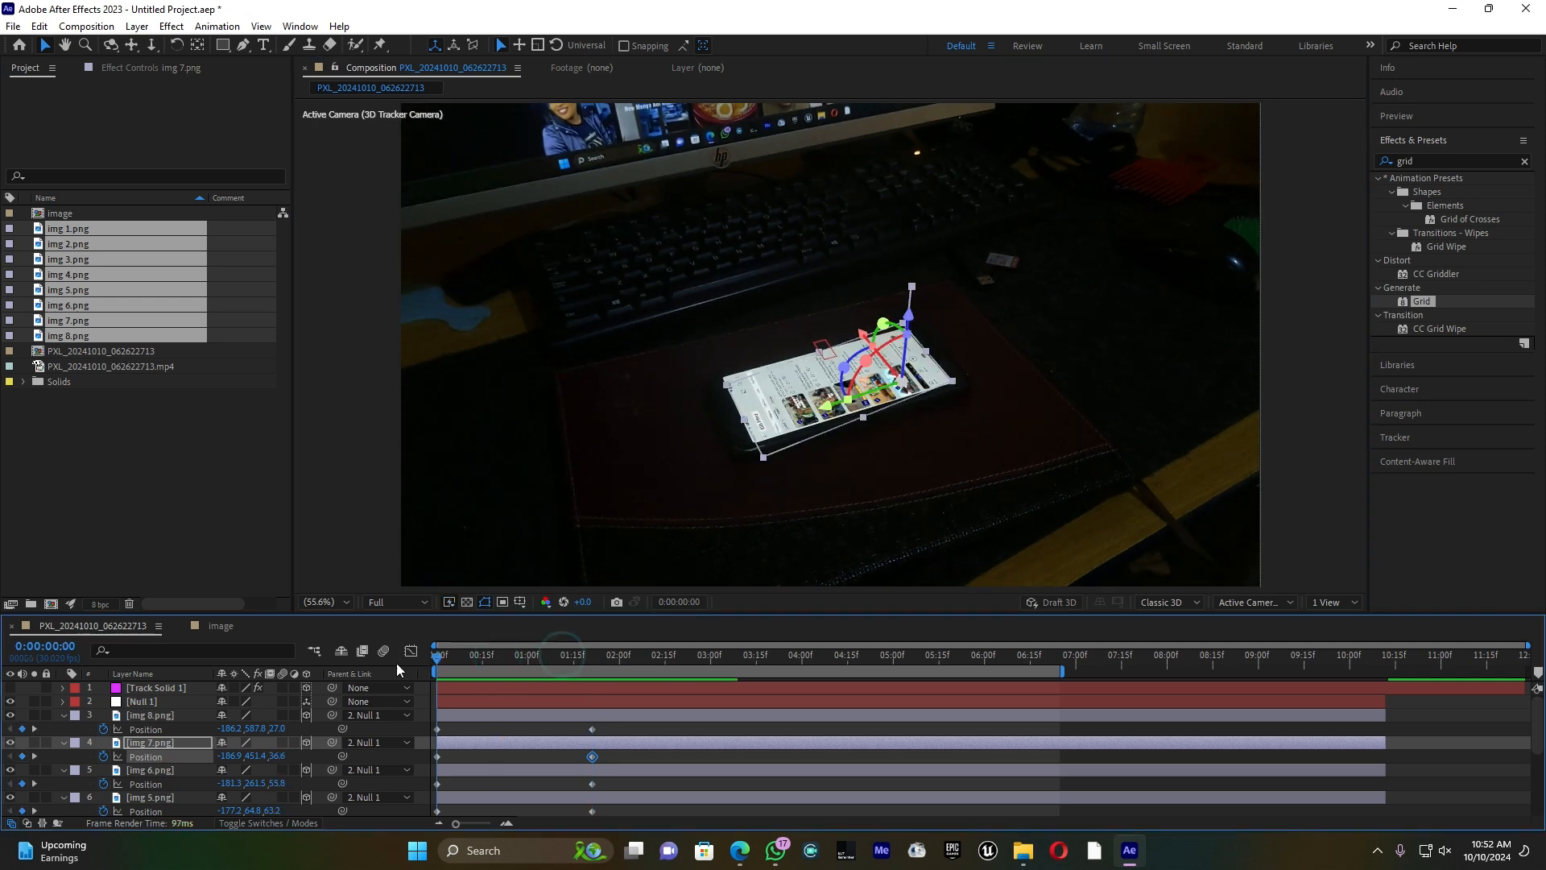
{"action": "key", "text": "space"}
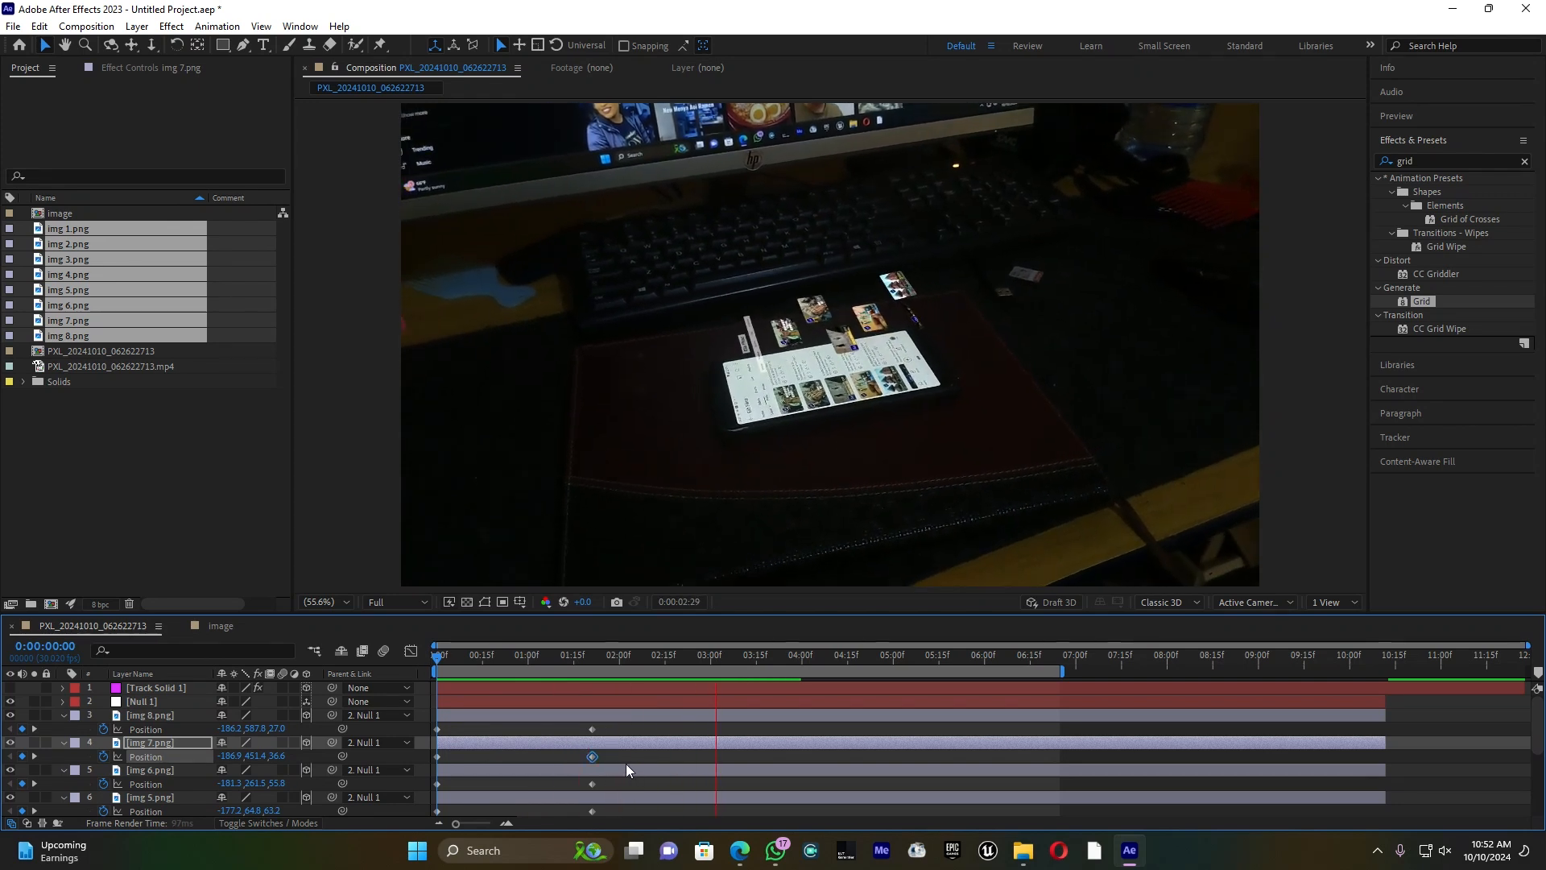
{"action": "key", "text": "space"}
Step: Shift the Position keyframes of all image layers about 10 frames later, so the motion ends at about 0:00:02:00
{"action": "scroll", "coordinate": [562, 770], "scroll_direction": "down", "scroll_amount": 1}
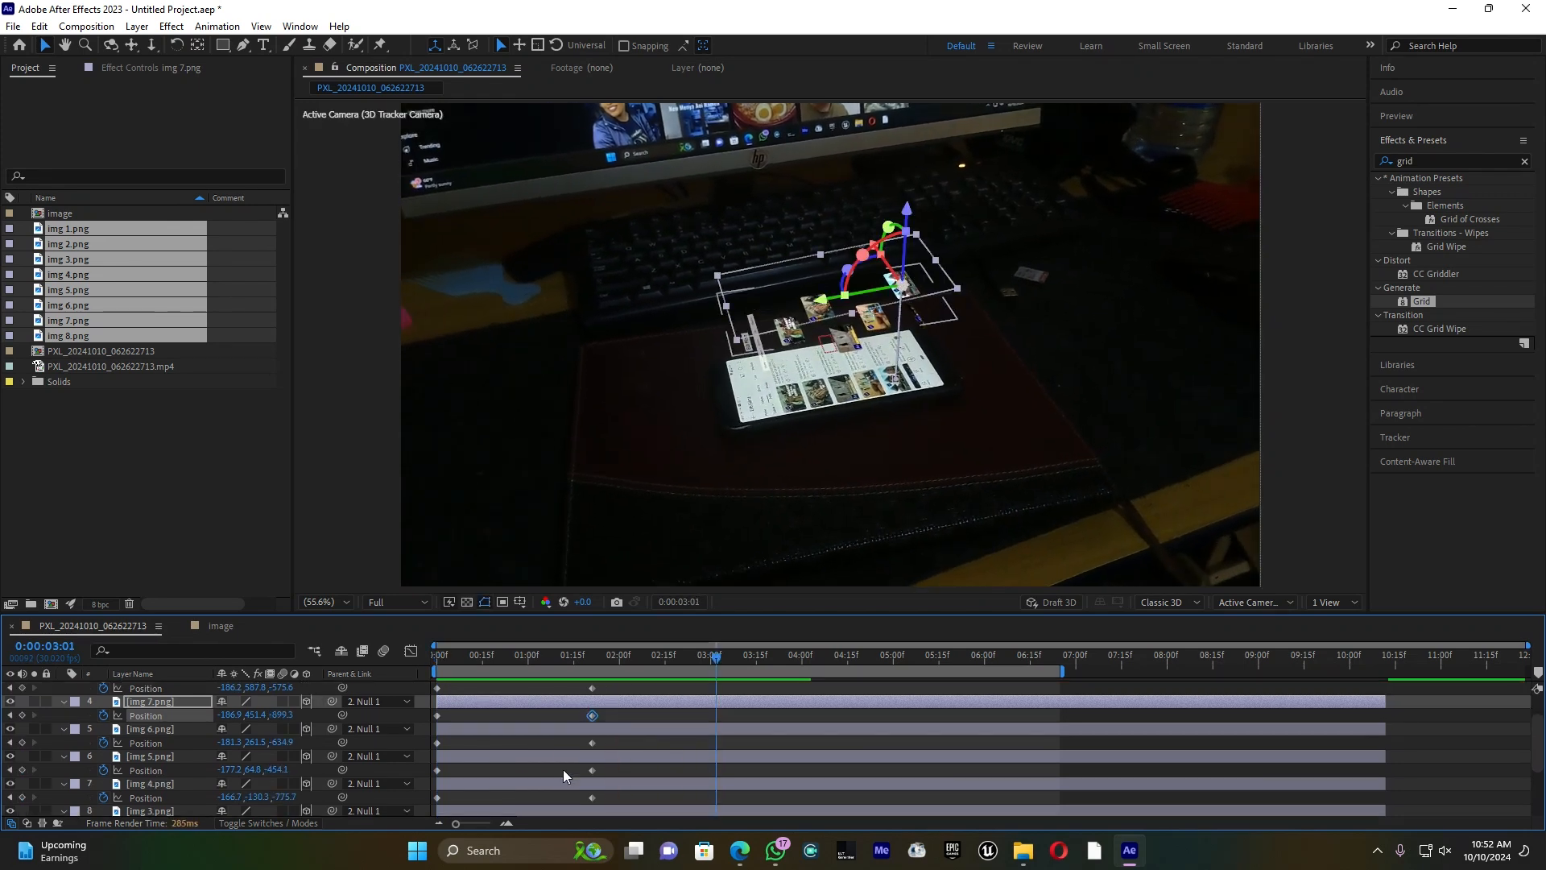
{"action": "left_click_drag", "start_coordinate": [635, 685], "coordinate": [428, 789]}
{"action": "left_click_drag", "start_coordinate": [592, 726], "coordinate": [621, 735]}
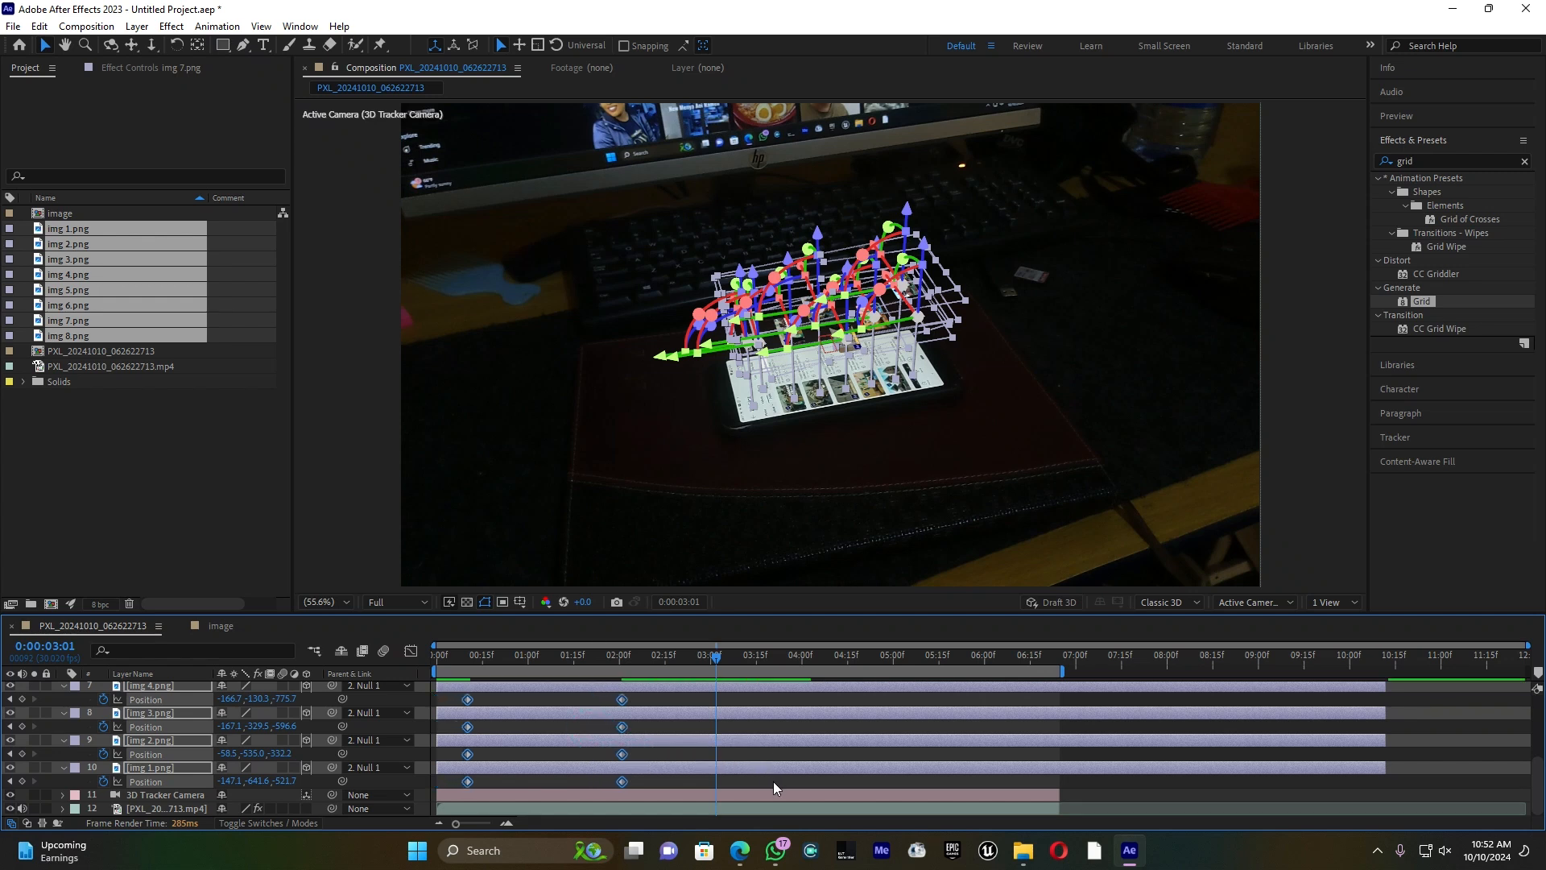
{"action": "left_click", "coordinate": [773, 782]}
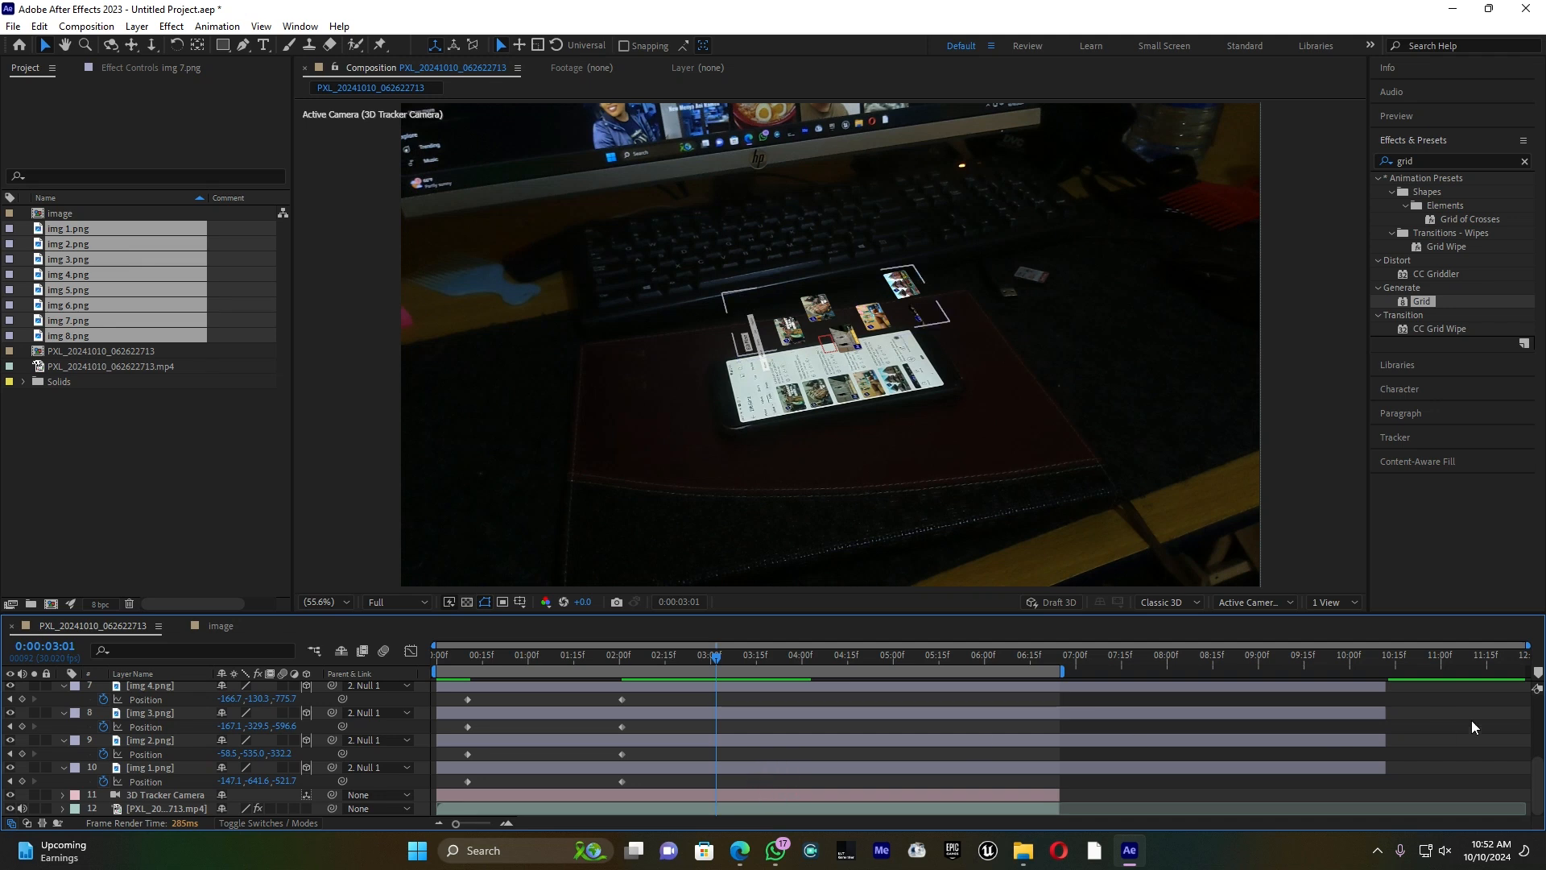
Step: Apply Easy Ease to the Position keyframes of img 1 through img 5
{"action": "left_click_drag", "start_coordinate": [1538, 767], "coordinate": [1537, 753]}
{"action": "left_click", "coordinate": [469, 703]}
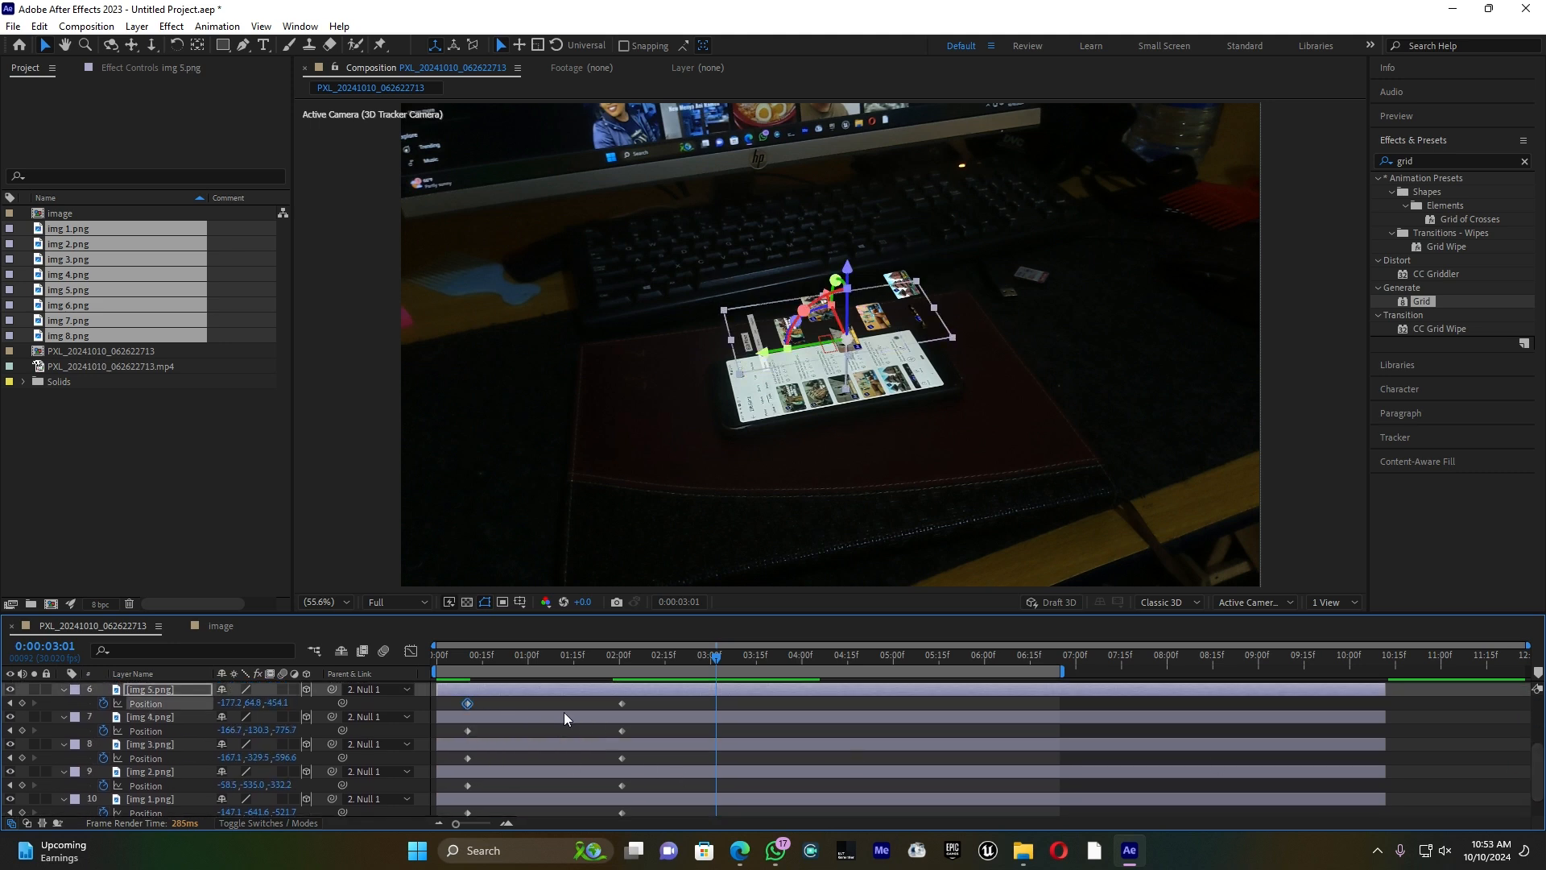
{"action": "left_click_drag", "start_coordinate": [650, 702], "coordinate": [453, 799]}
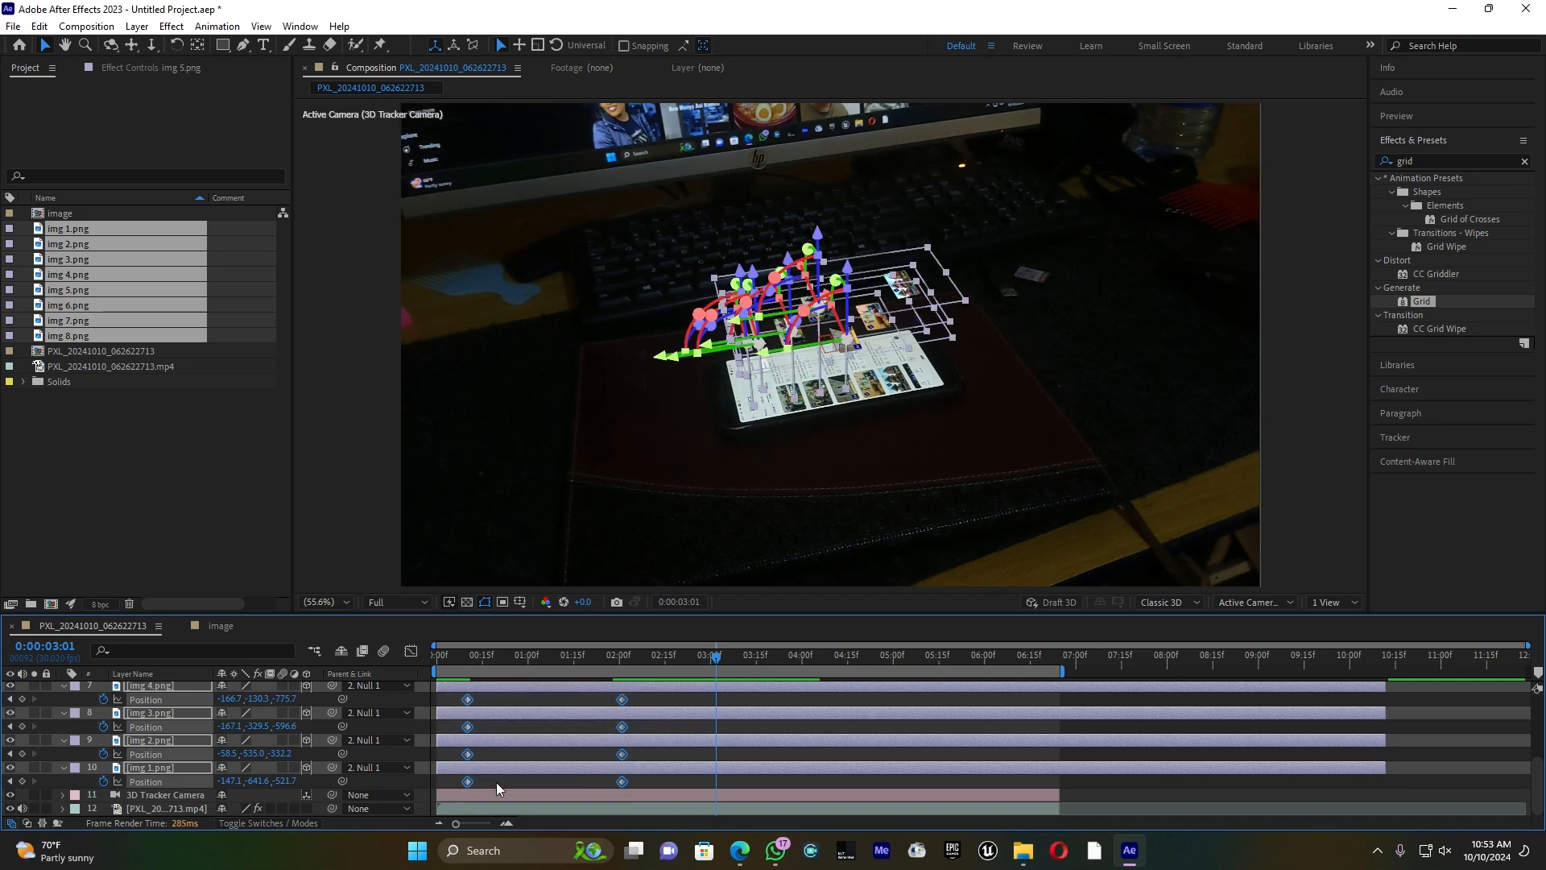
{"action": "right_click", "coordinate": [468, 782]}
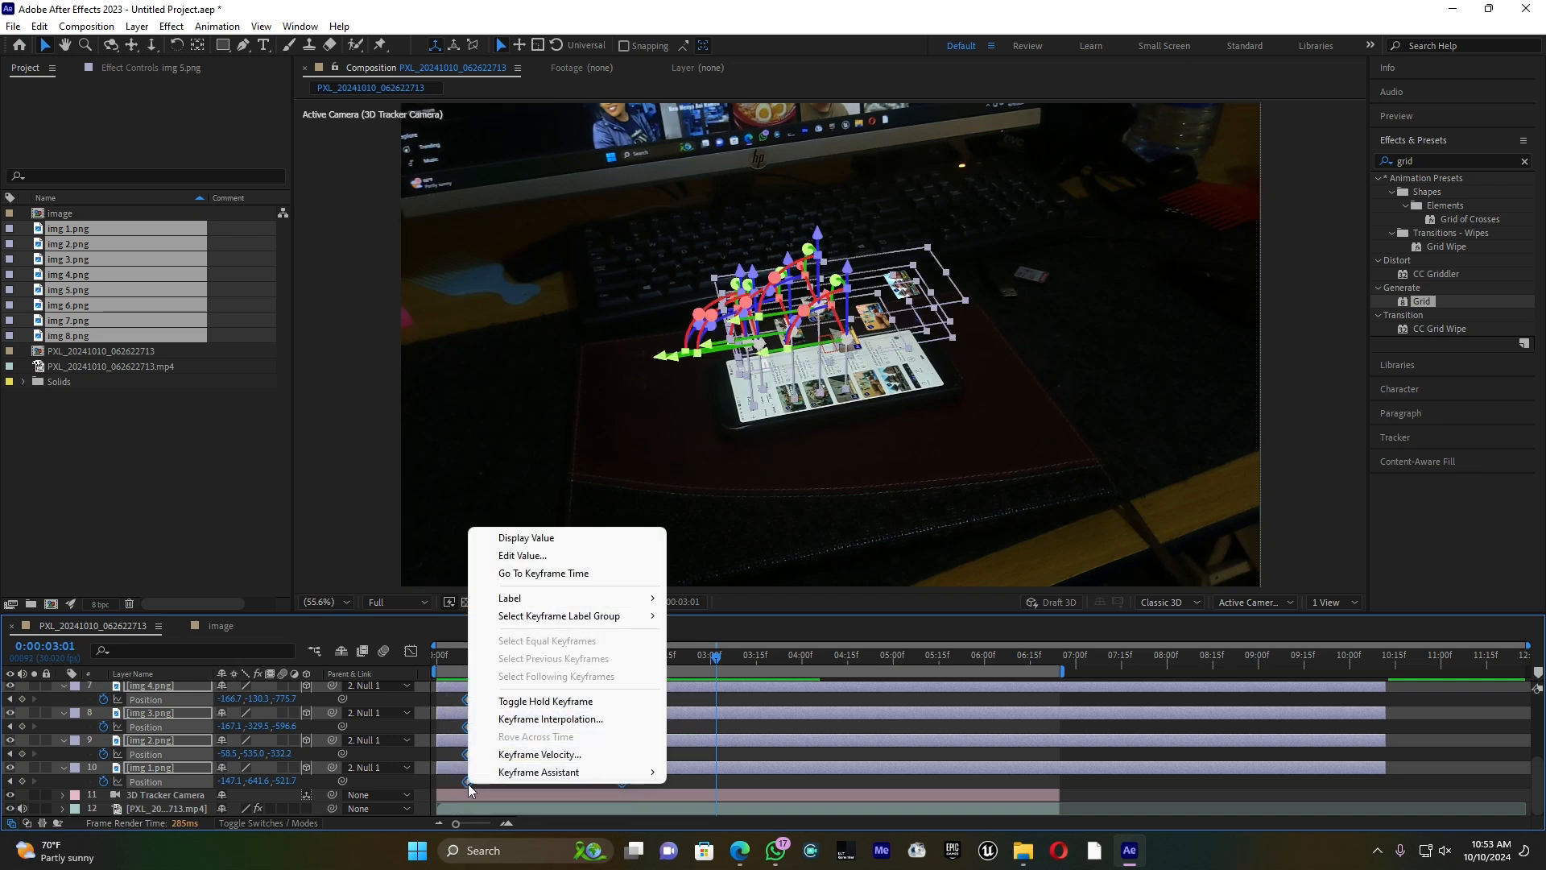
{"action": "left_click", "coordinate": [539, 773]}
{"action": "left_click", "coordinate": [746, 648]}
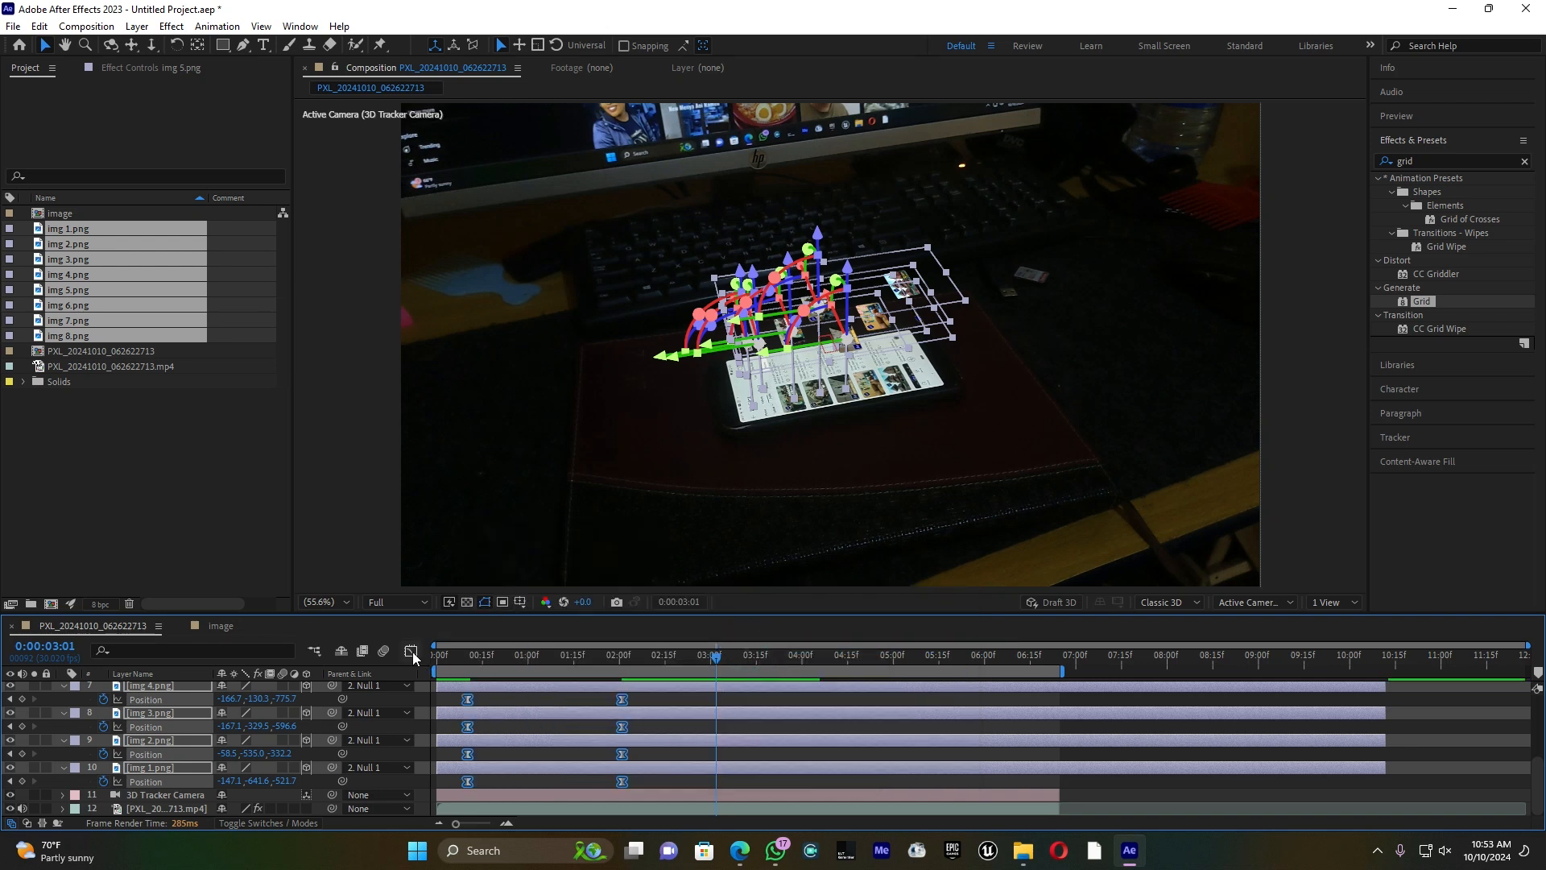
Step: Reshape the Position speed curves of img 1 through img 5 in the graph editor into steep central peaks with long, slow ends
{"action": "left_click", "coordinate": [411, 650]}
{"action": "left_click_drag", "start_coordinate": [617, 775], "coordinate": [573, 779]}
{"action": "left_click_drag", "start_coordinate": [457, 771], "coordinate": [519, 780]}
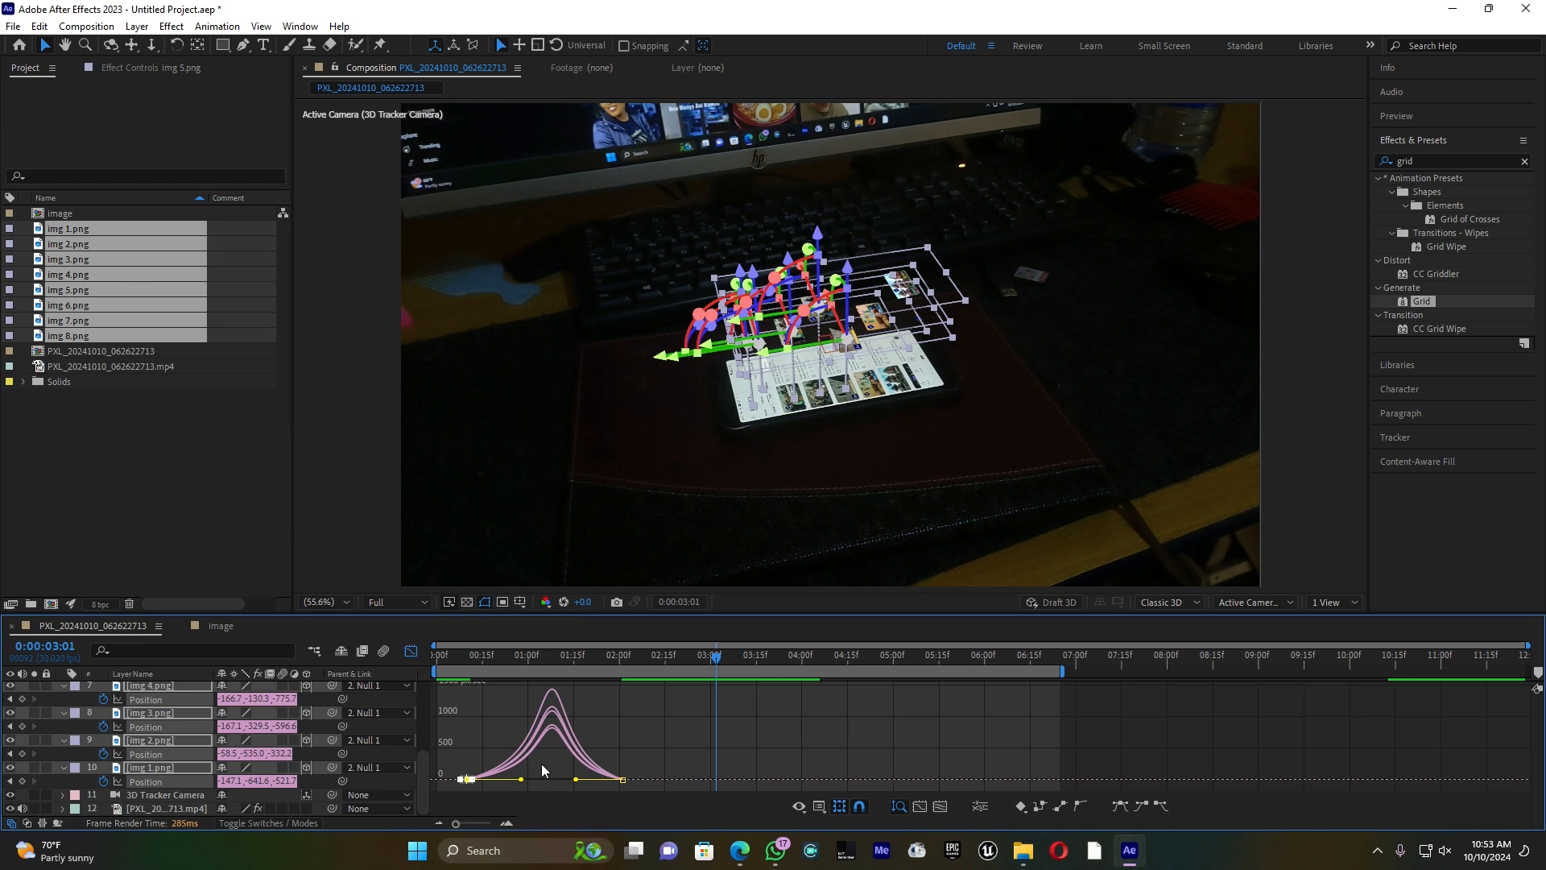
{"action": "left_click", "coordinate": [409, 651]}
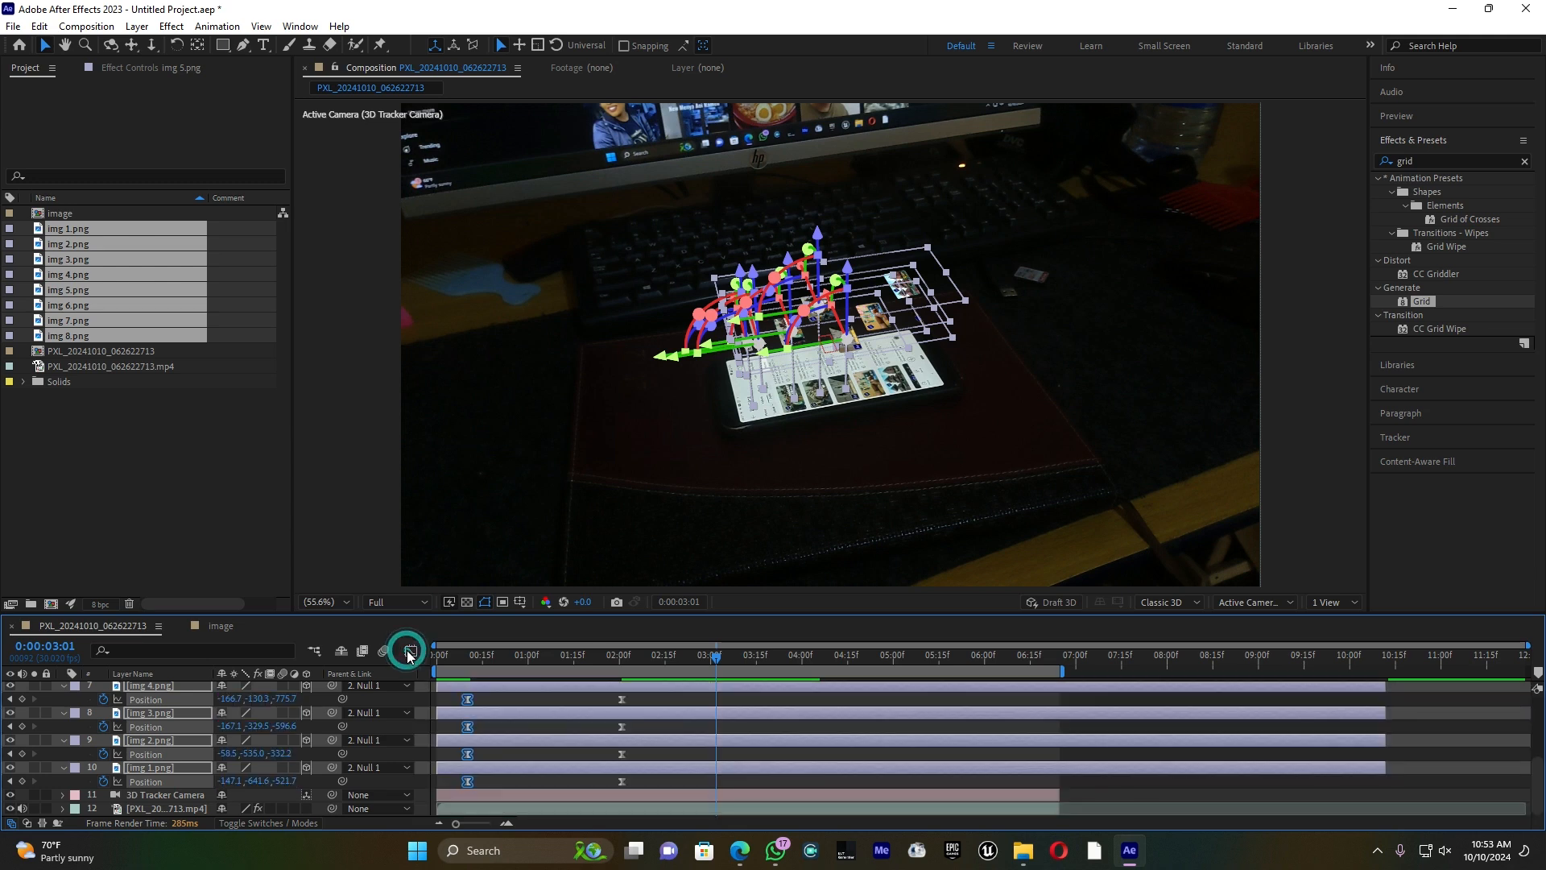
{"action": "left_click", "coordinate": [546, 699]}
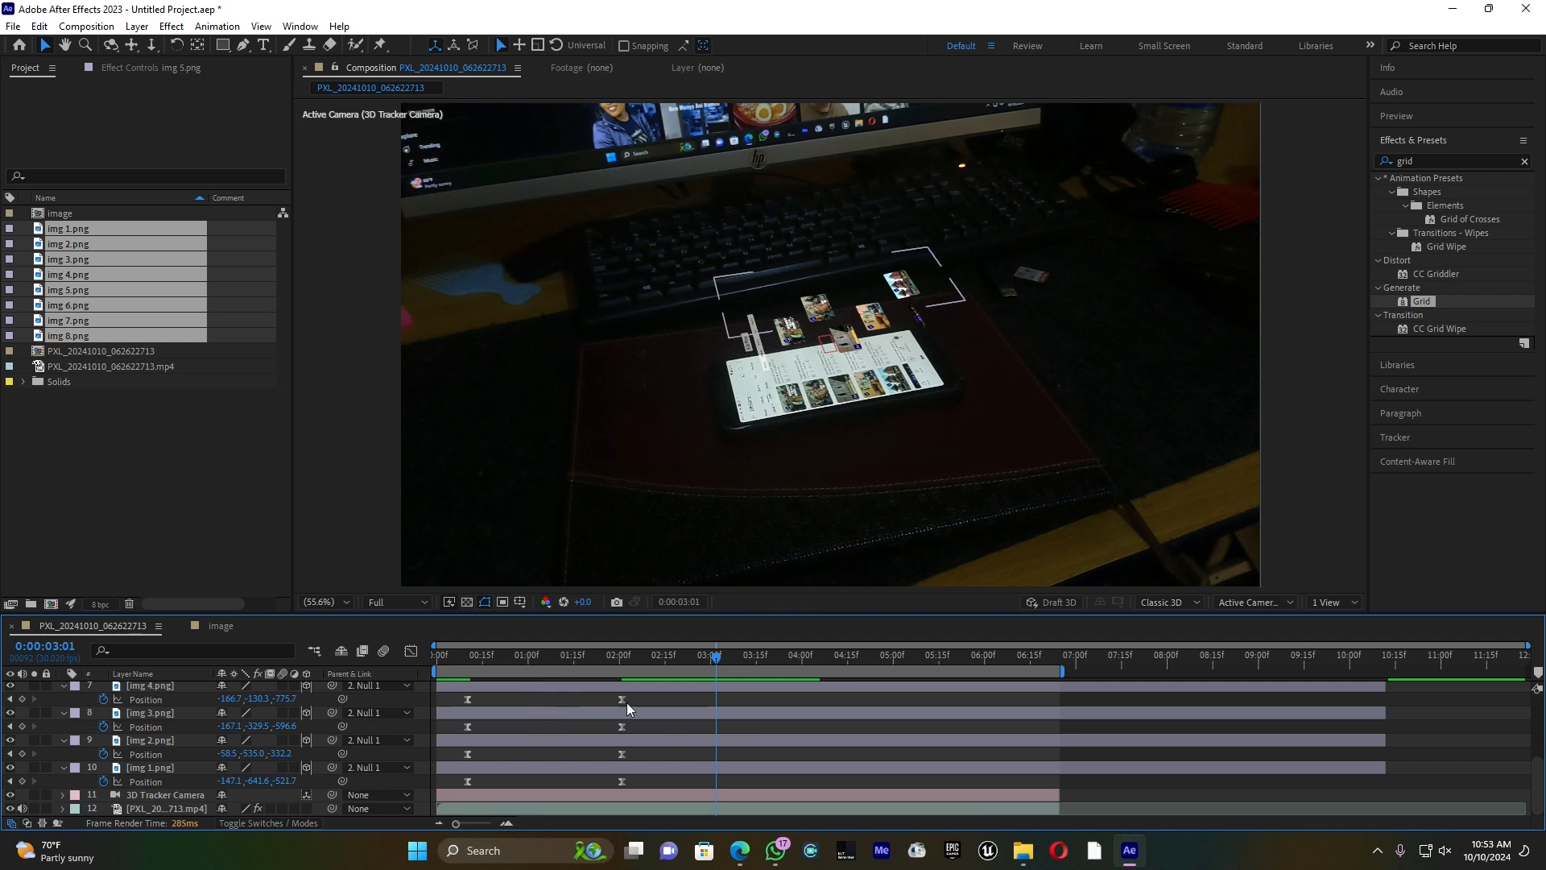
Step: Stagger the Position keyframes, moving those of img 1, img 3 and img 5 several frames later and those of img 4 slightly earlier
{"action": "left_click_drag", "start_coordinate": [467, 779], "coordinate": [490, 781]}
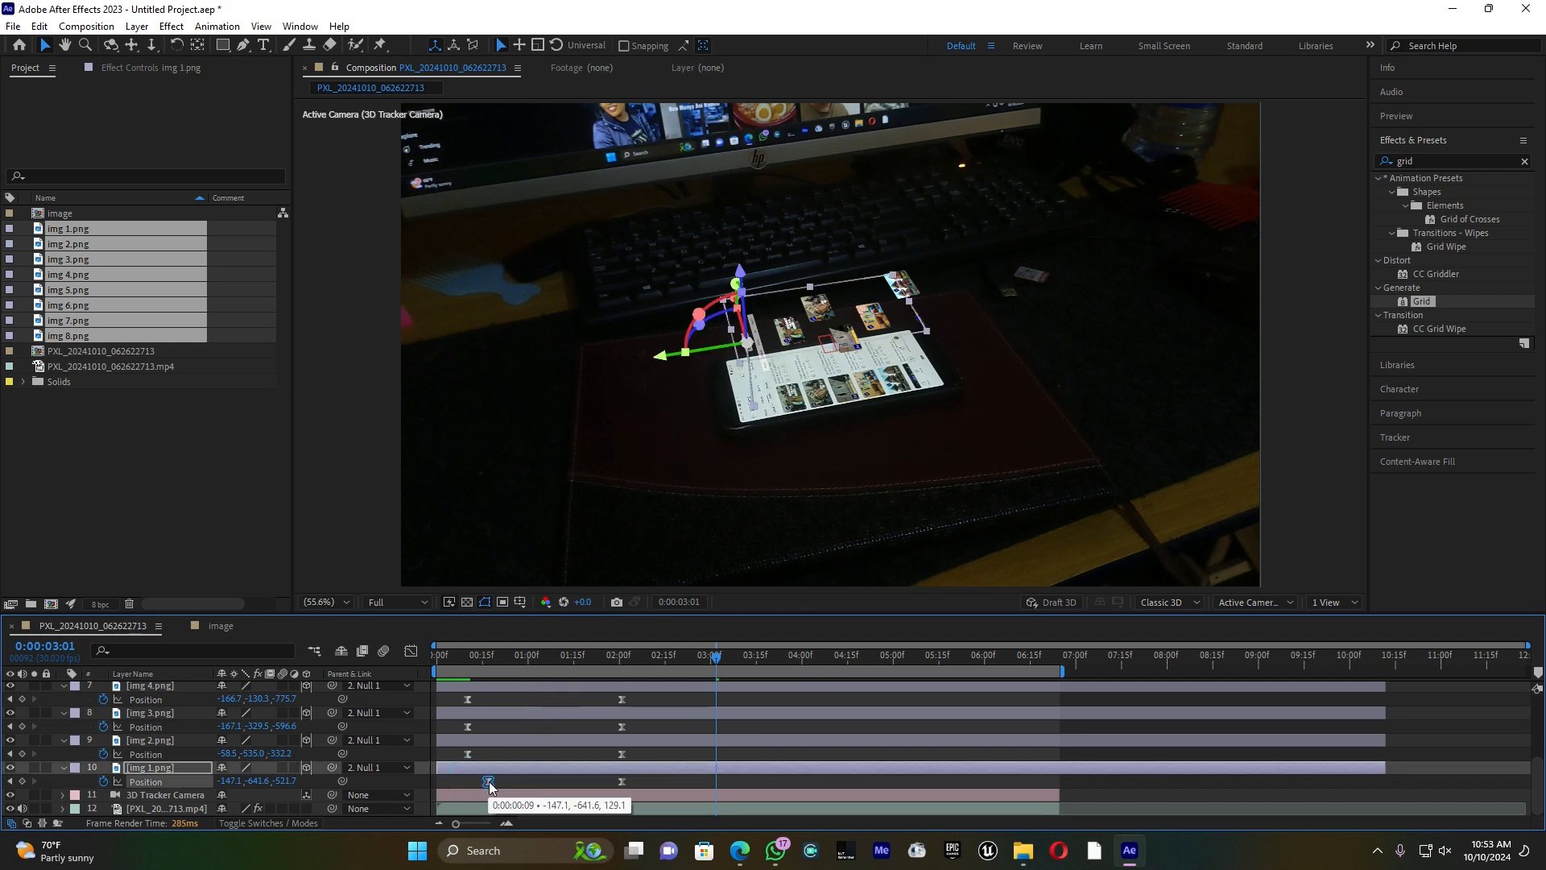
{"action": "left_click_drag", "start_coordinate": [469, 728], "coordinate": [499, 727]}
{"action": "left_click_drag", "start_coordinate": [640, 725], "coordinate": [644, 726]}
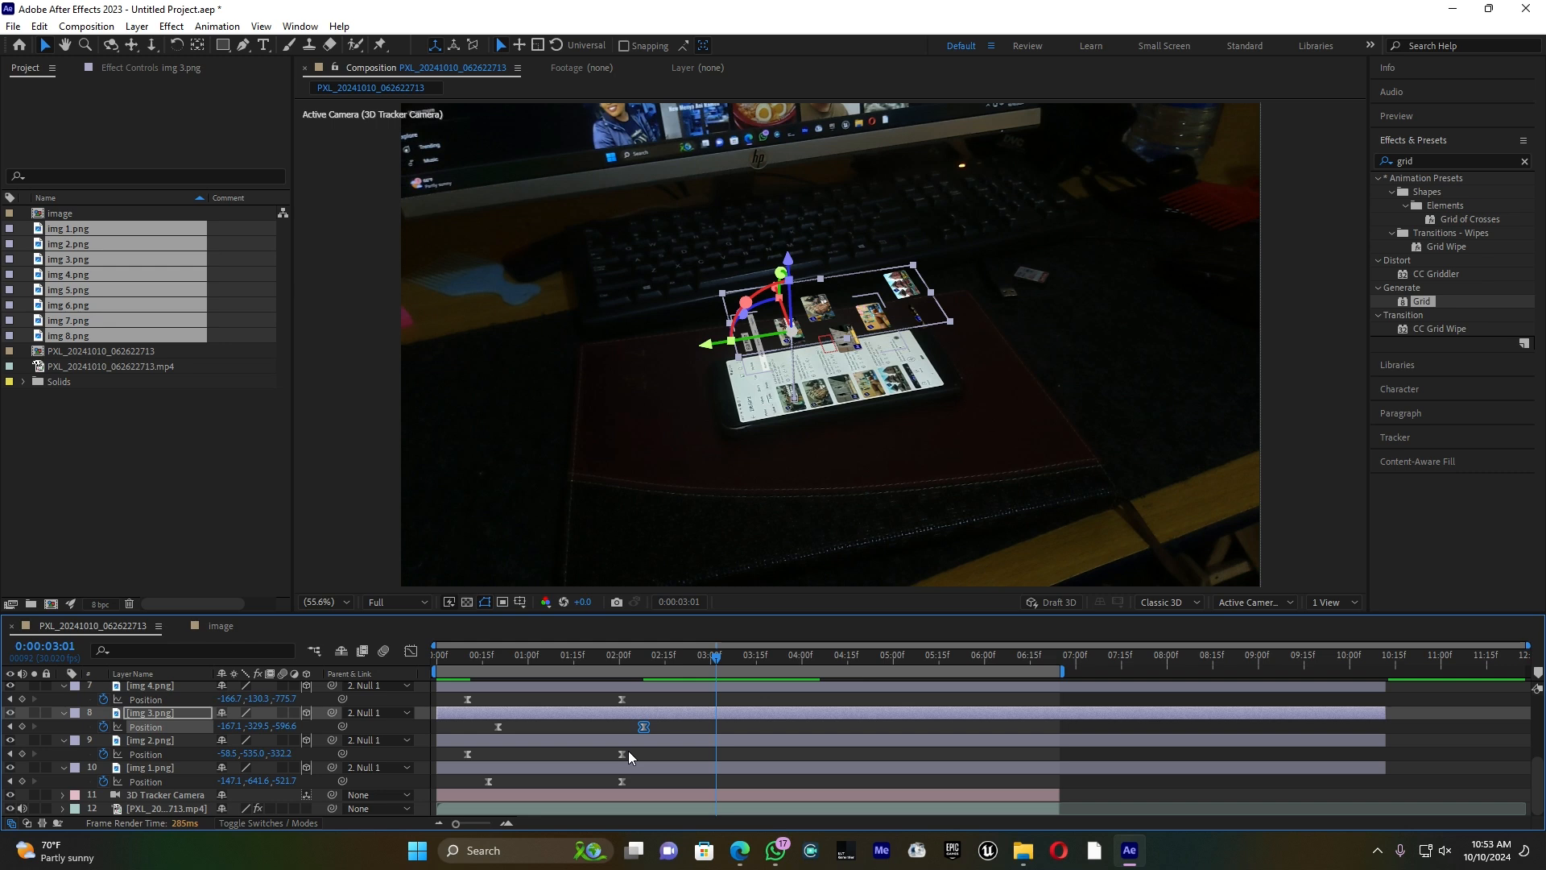
{"action": "left_click_drag", "start_coordinate": [621, 781], "coordinate": [643, 781]}
{"action": "left_click_drag", "start_coordinate": [465, 701], "coordinate": [458, 699]}
{"action": "left_click_drag", "start_coordinate": [624, 698], "coordinate": [607, 699]}
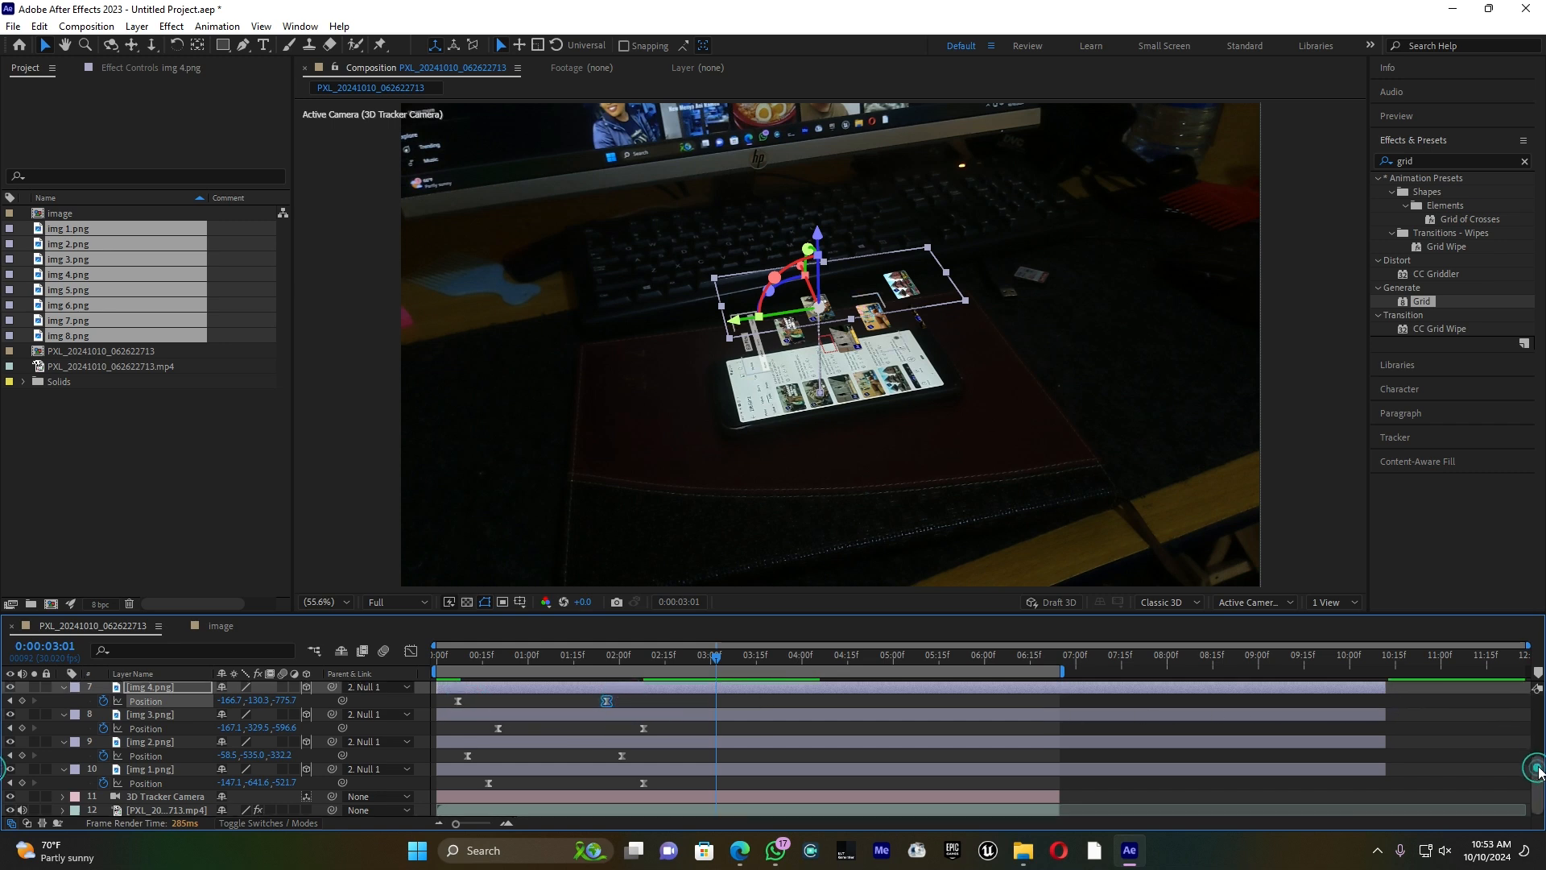
{"action": "scroll", "coordinate": [1538, 774], "scroll_direction": "up", "scroll_amount": 3}
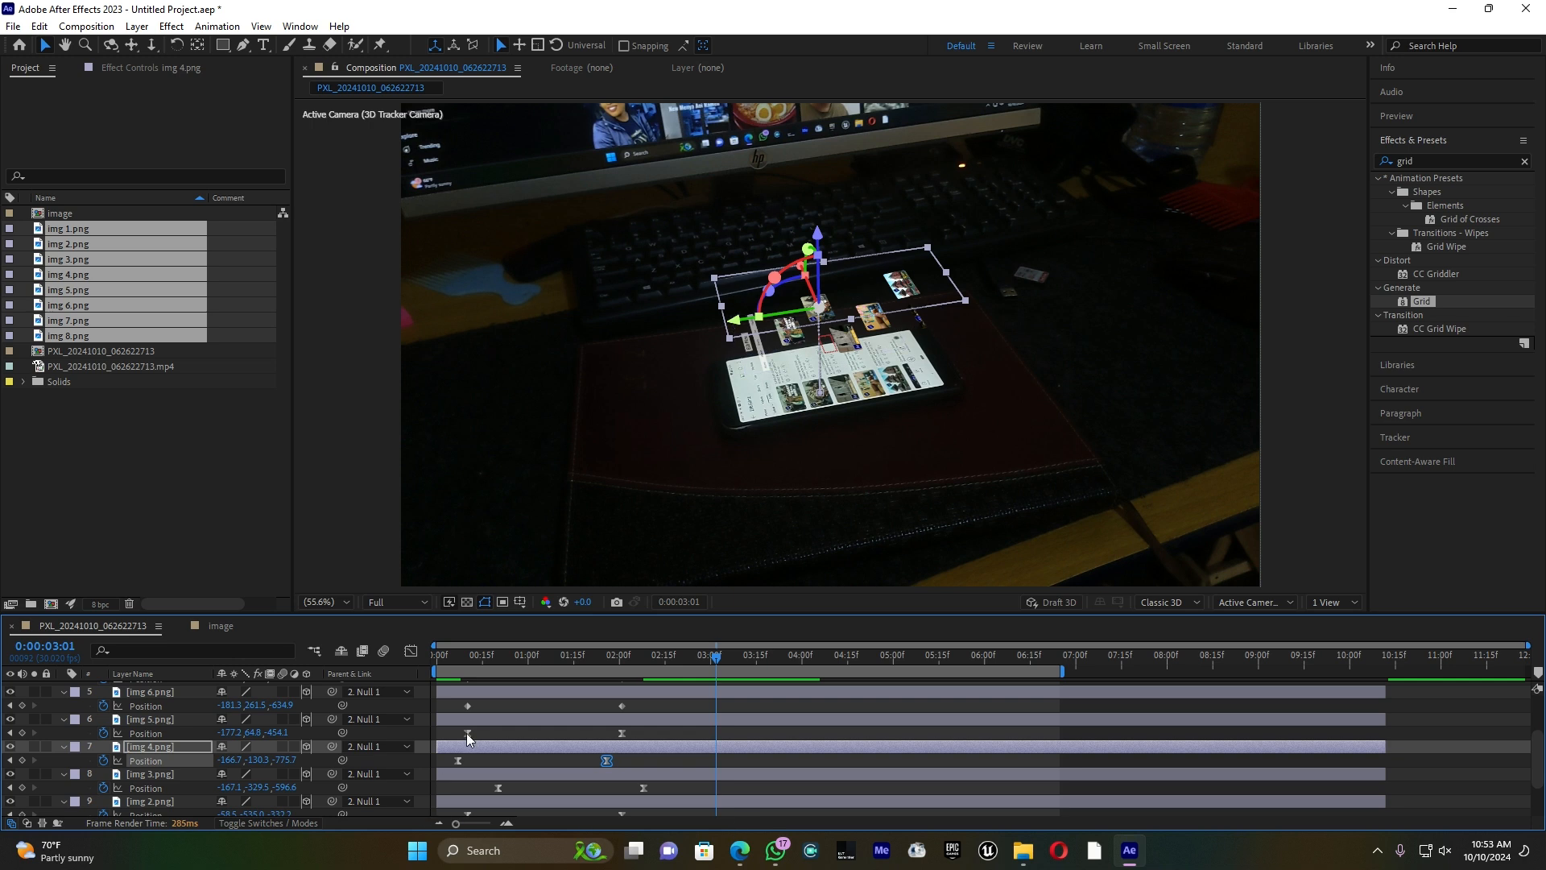
{"action": "left_click_drag", "start_coordinate": [458, 732], "coordinate": [649, 732]}
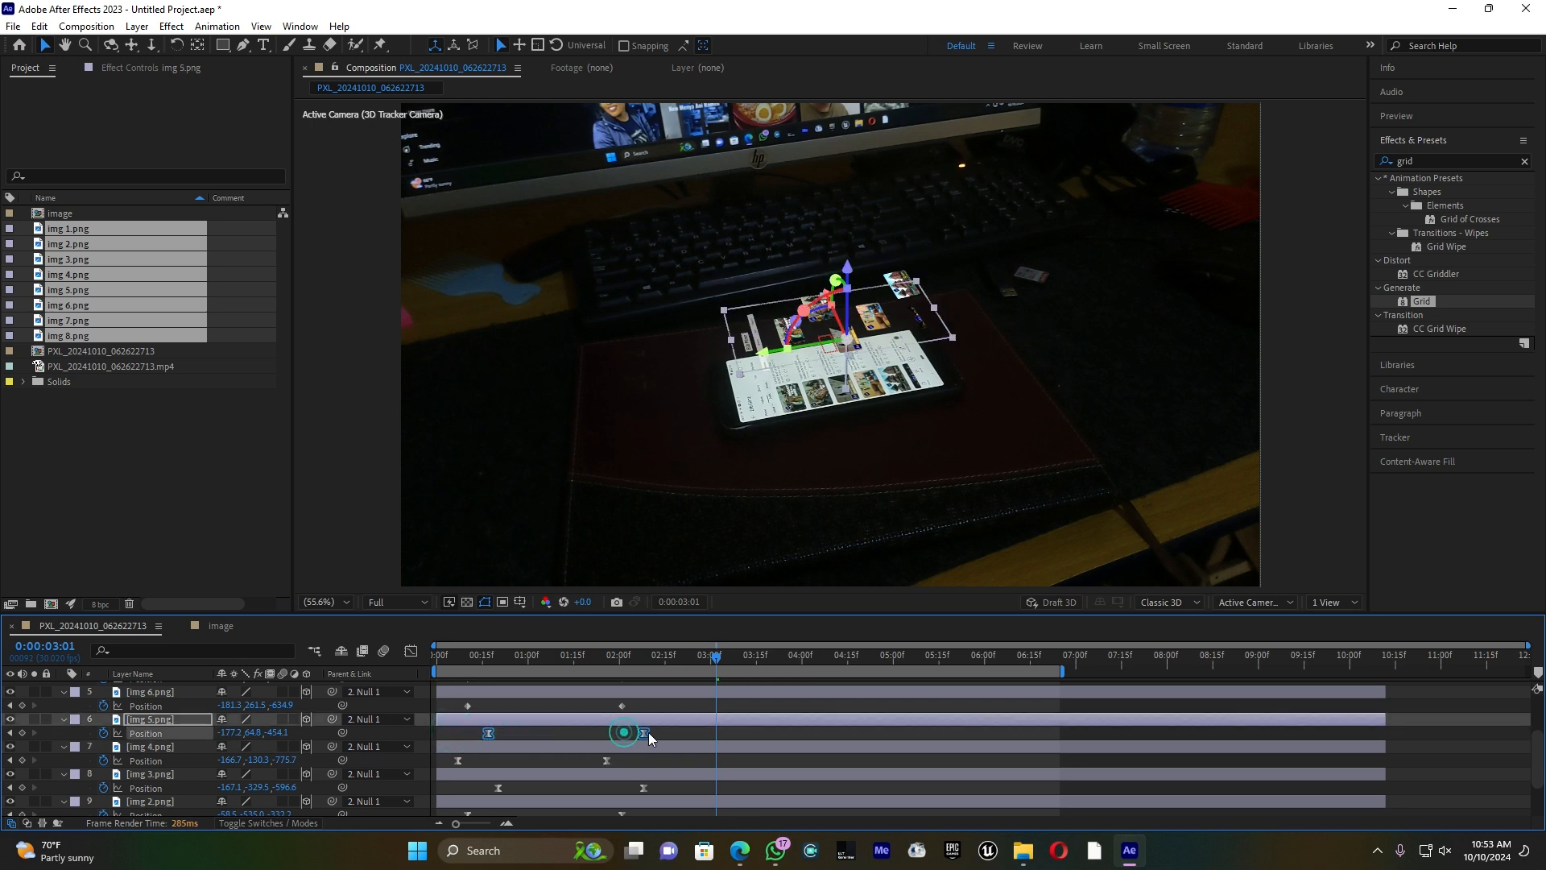
Step: Apply Easy Ease to the Position keyframes of img 6, img 7 and img 8
{"action": "left_click", "coordinate": [495, 703]}
{"action": "left_click_drag", "start_coordinate": [447, 697], "coordinate": [660, 710]}
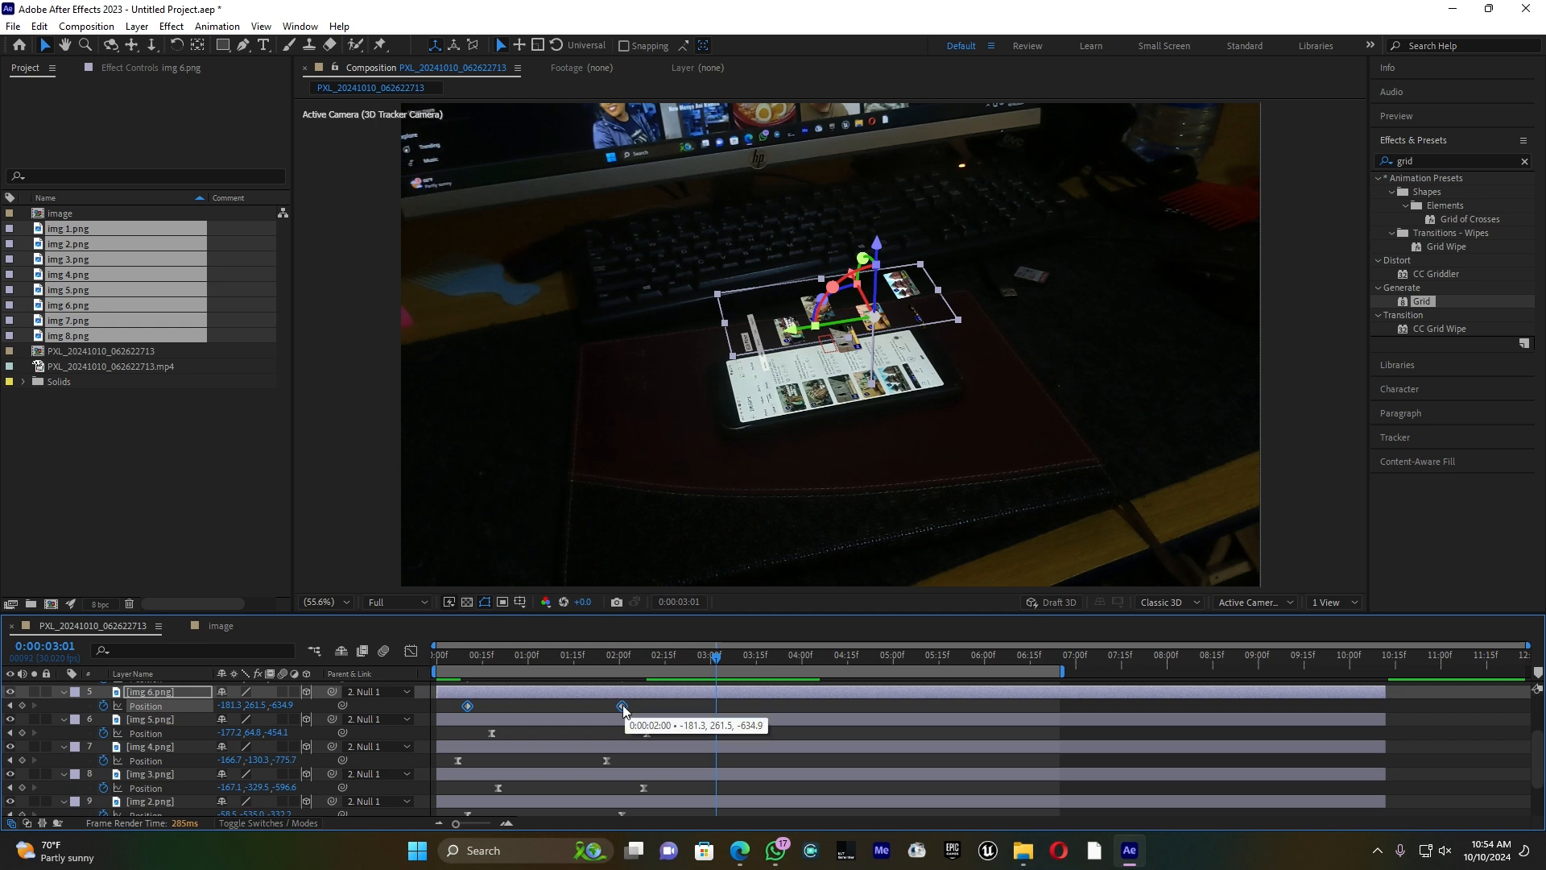
{"action": "right_click", "coordinate": [623, 708]}
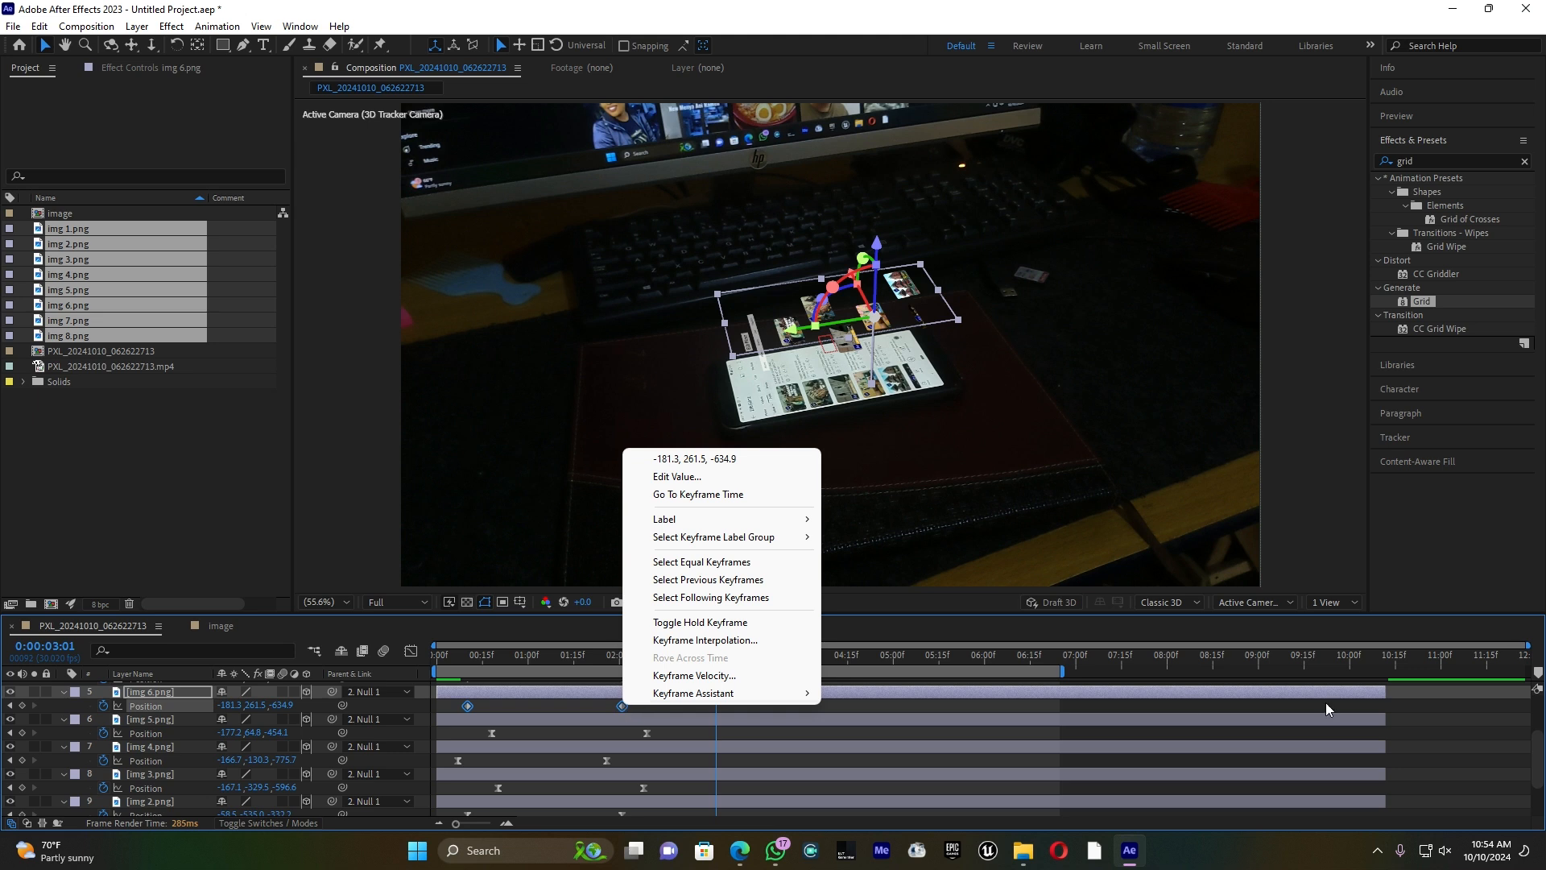
{"action": "left_click_drag", "start_coordinate": [1537, 743], "coordinate": [1545, 707]}
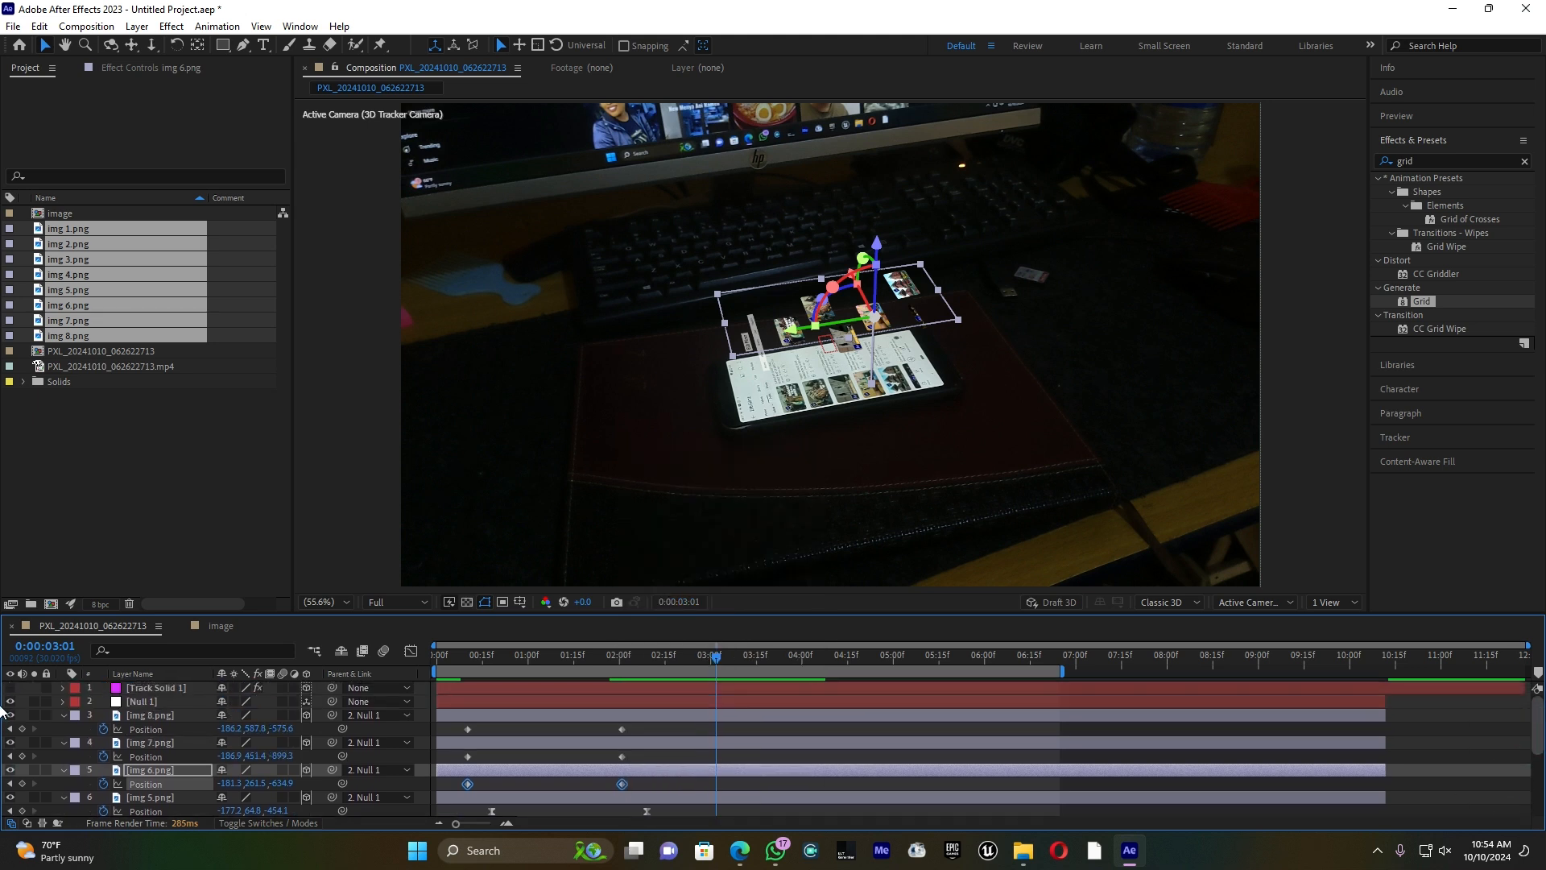
{"action": "left_click_drag", "start_coordinate": [654, 726], "coordinate": [465, 786]}
{"action": "right_click", "coordinate": [465, 782]}
{"action": "mouse_move", "coordinate": [564, 771]}
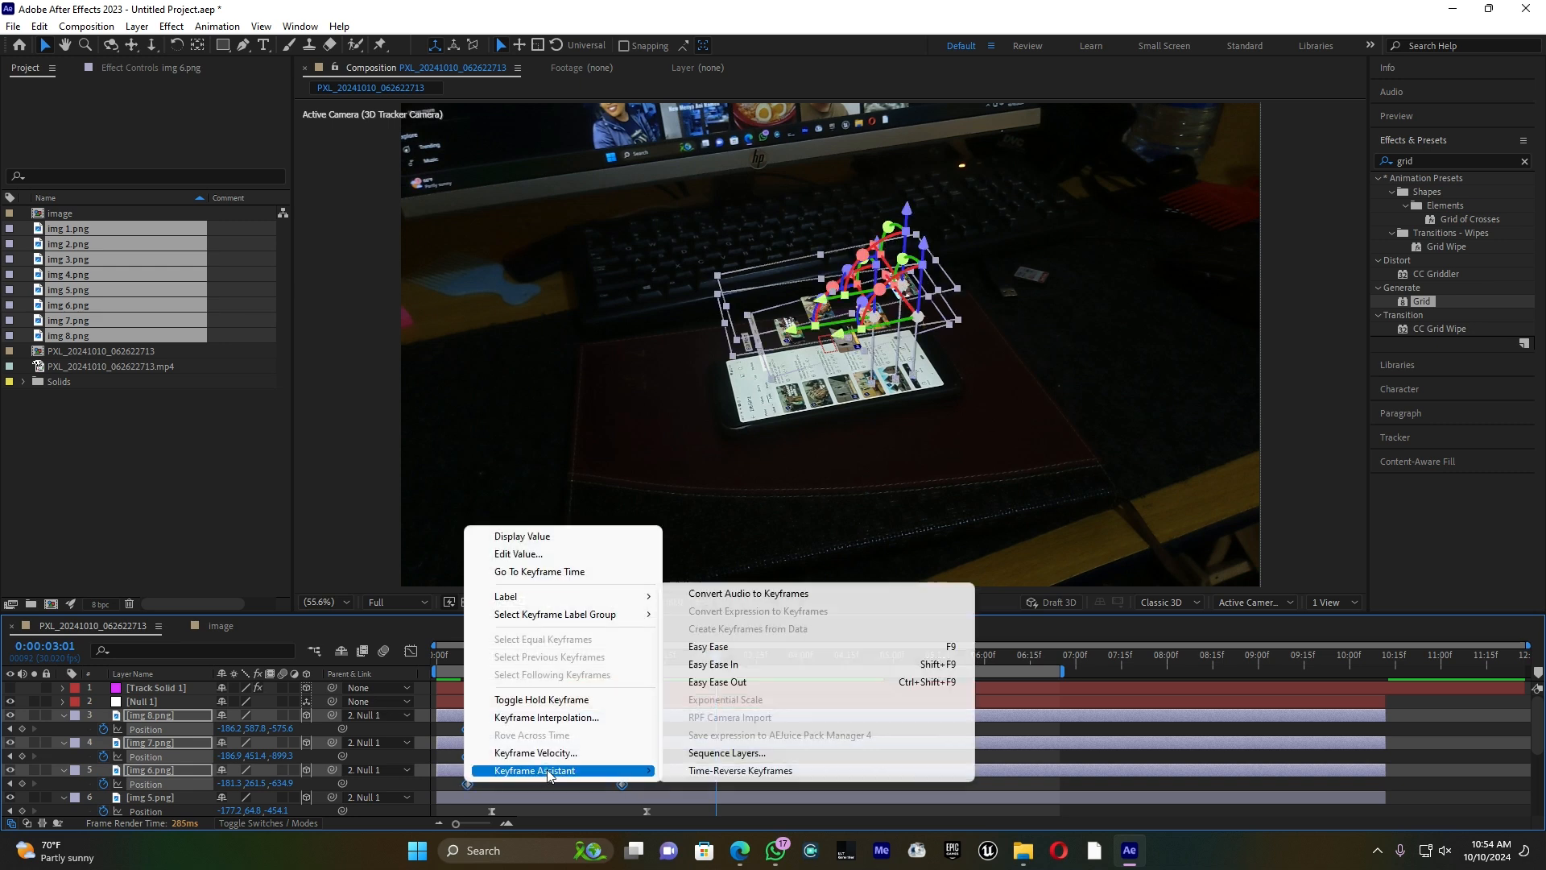
{"action": "left_click", "coordinate": [775, 665]}
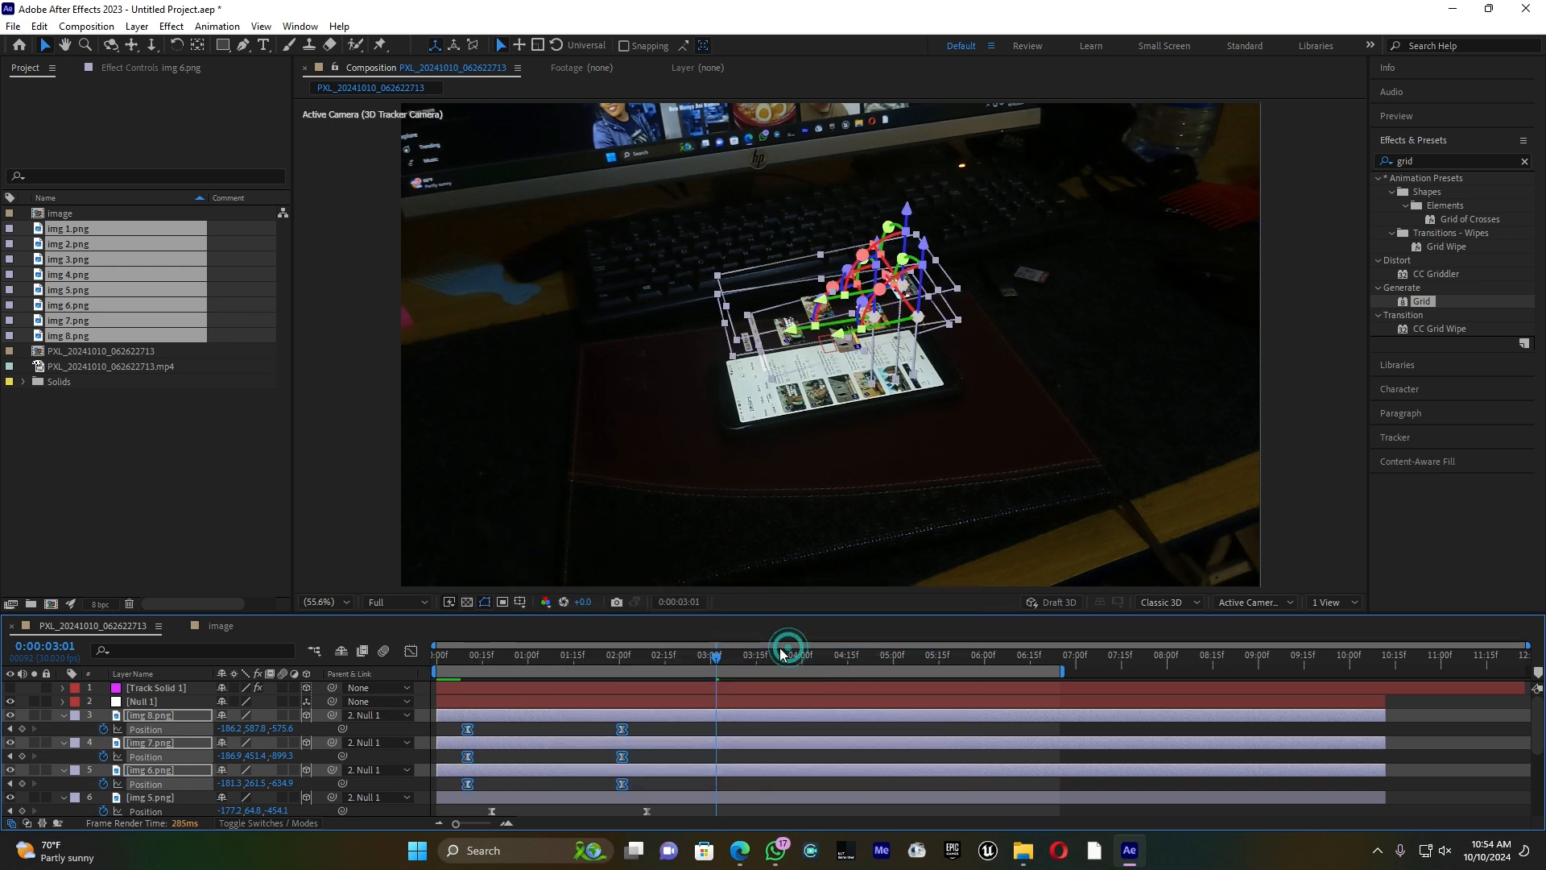
Step: Adjust the Position speed curves of img 6 through img 8, and shift img 6's keyframes about 15 frames and img 8's about 7 frames later
{"action": "left_click", "coordinate": [410, 654]}
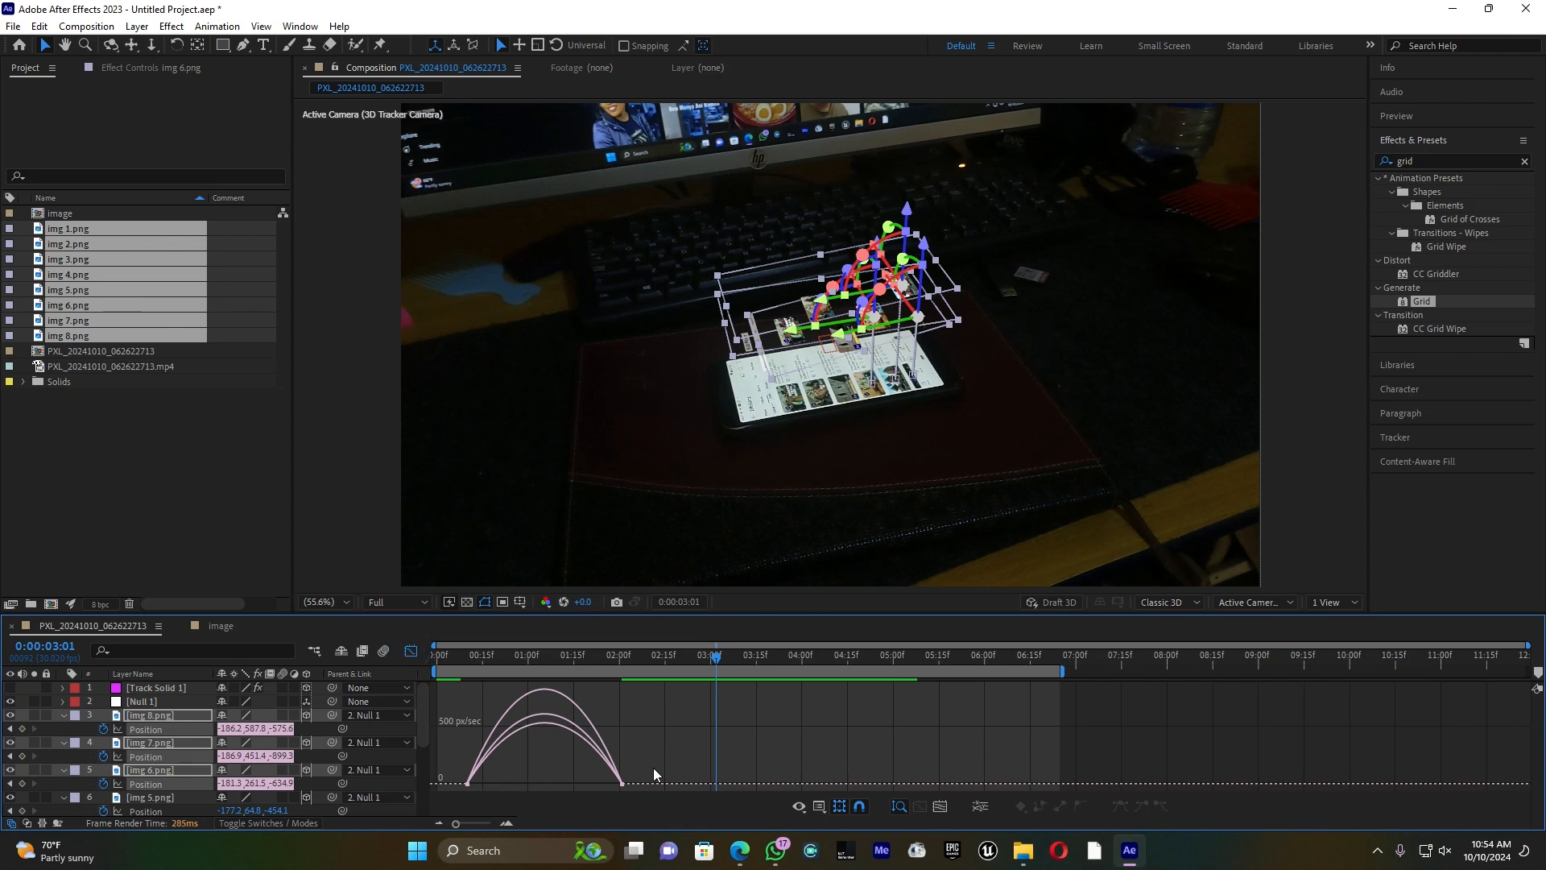
{"action": "left_click", "coordinate": [596, 777]}
{"action": "left_click_drag", "start_coordinate": [594, 777], "coordinate": [665, 780]}
{"action": "left_click", "coordinate": [465, 777]}
{"action": "left_click", "coordinate": [411, 650]}
{"action": "left_click_drag", "start_coordinate": [455, 724], "coordinate": [644, 728]}
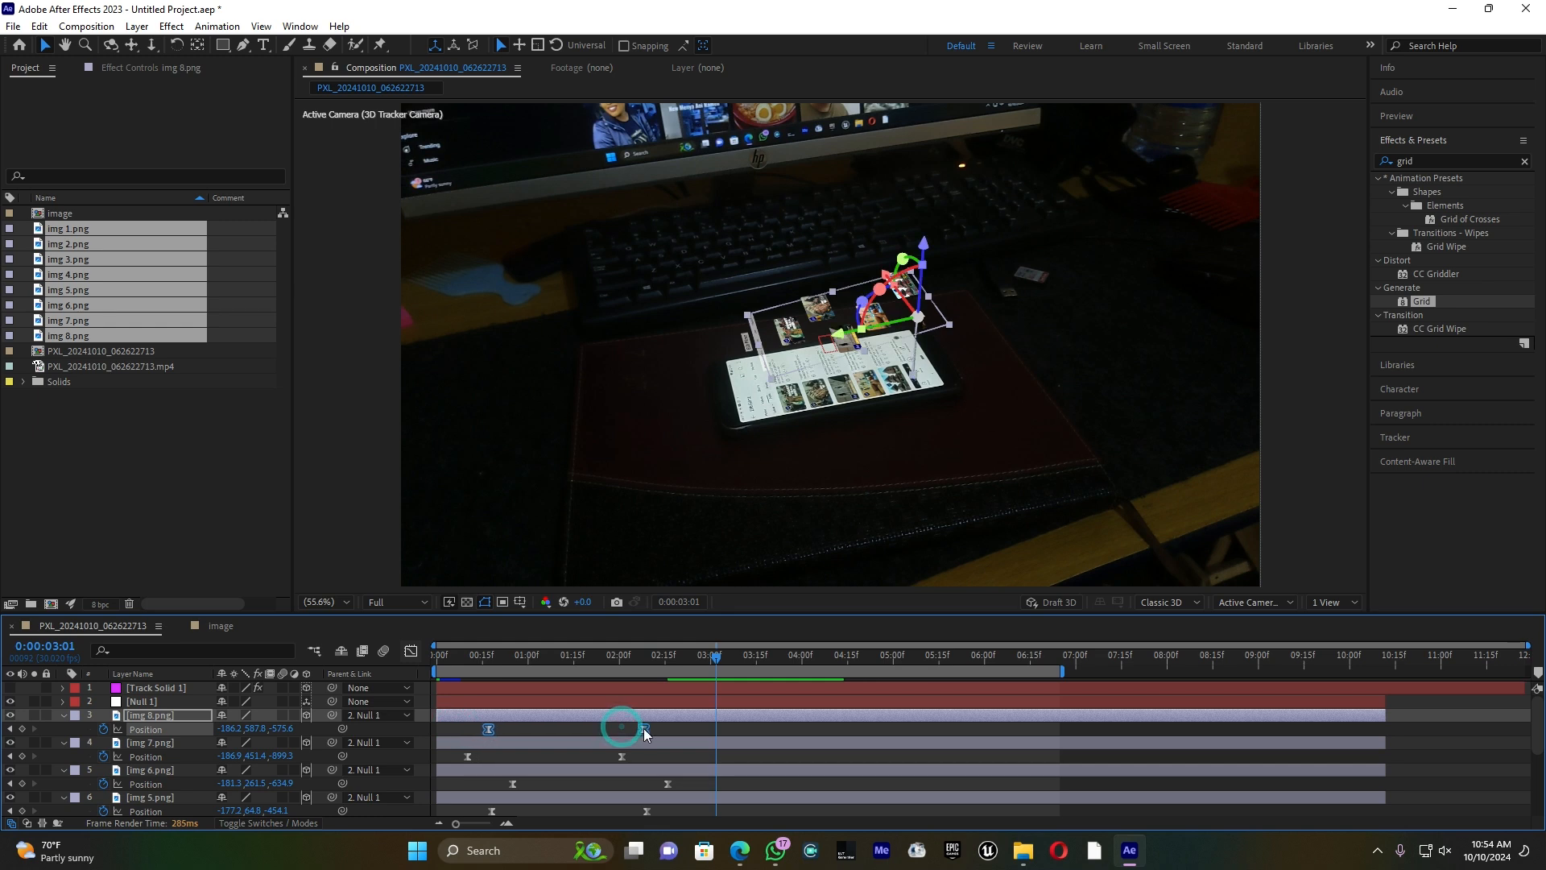
Step: Play the composition from the start to check the eased and staggered motion of the image pieces
{"action": "left_click_drag", "start_coordinate": [472, 656], "coordinate": [417, 657]}
{"action": "key", "text": "space"}
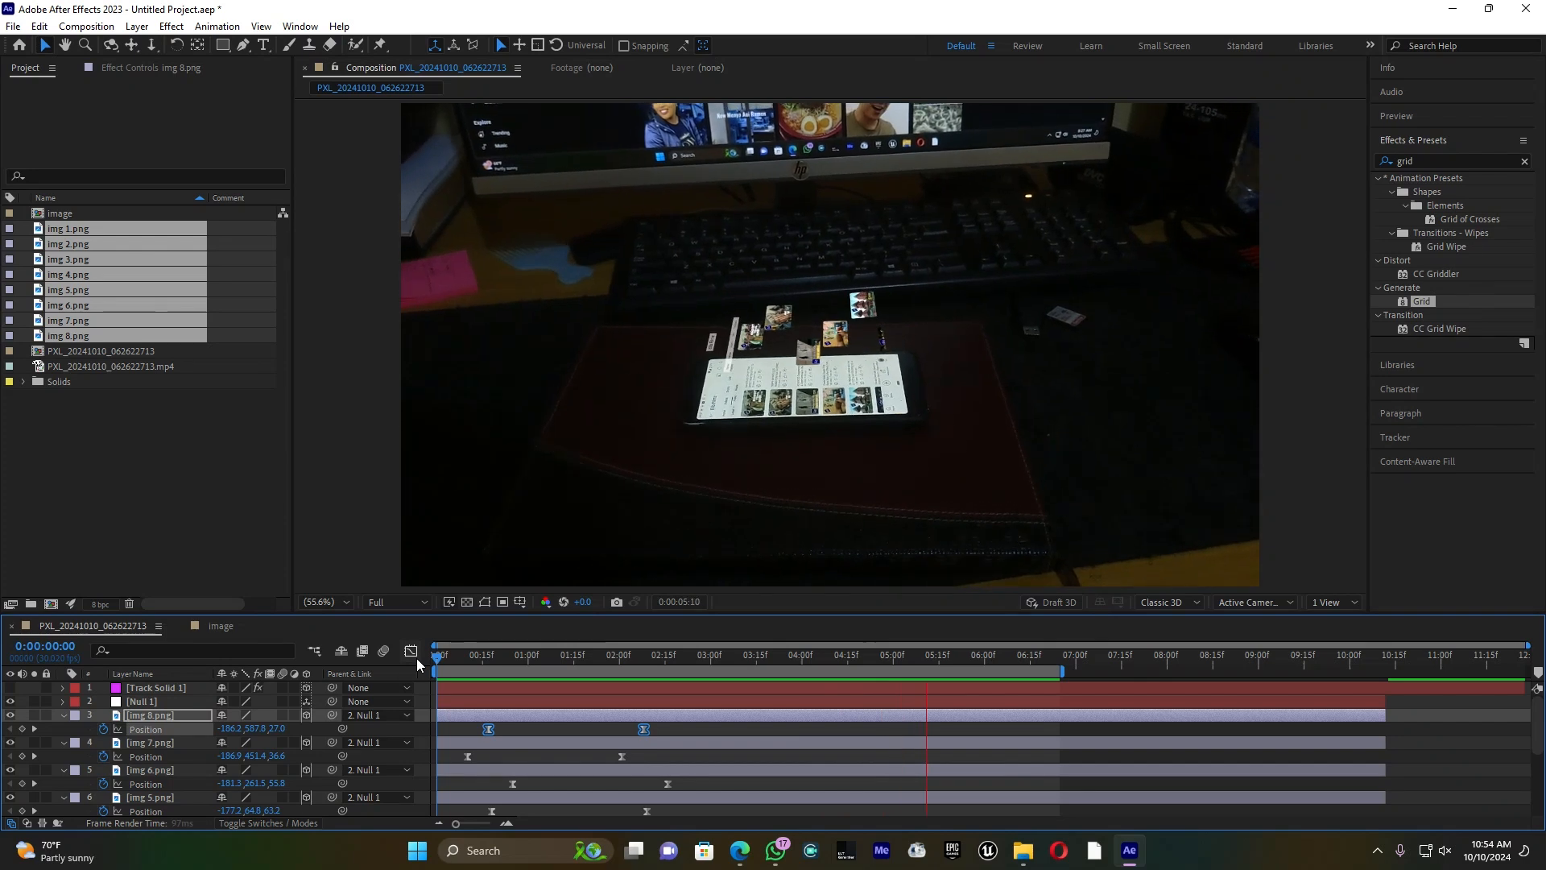
{"action": "key", "text": "space"}
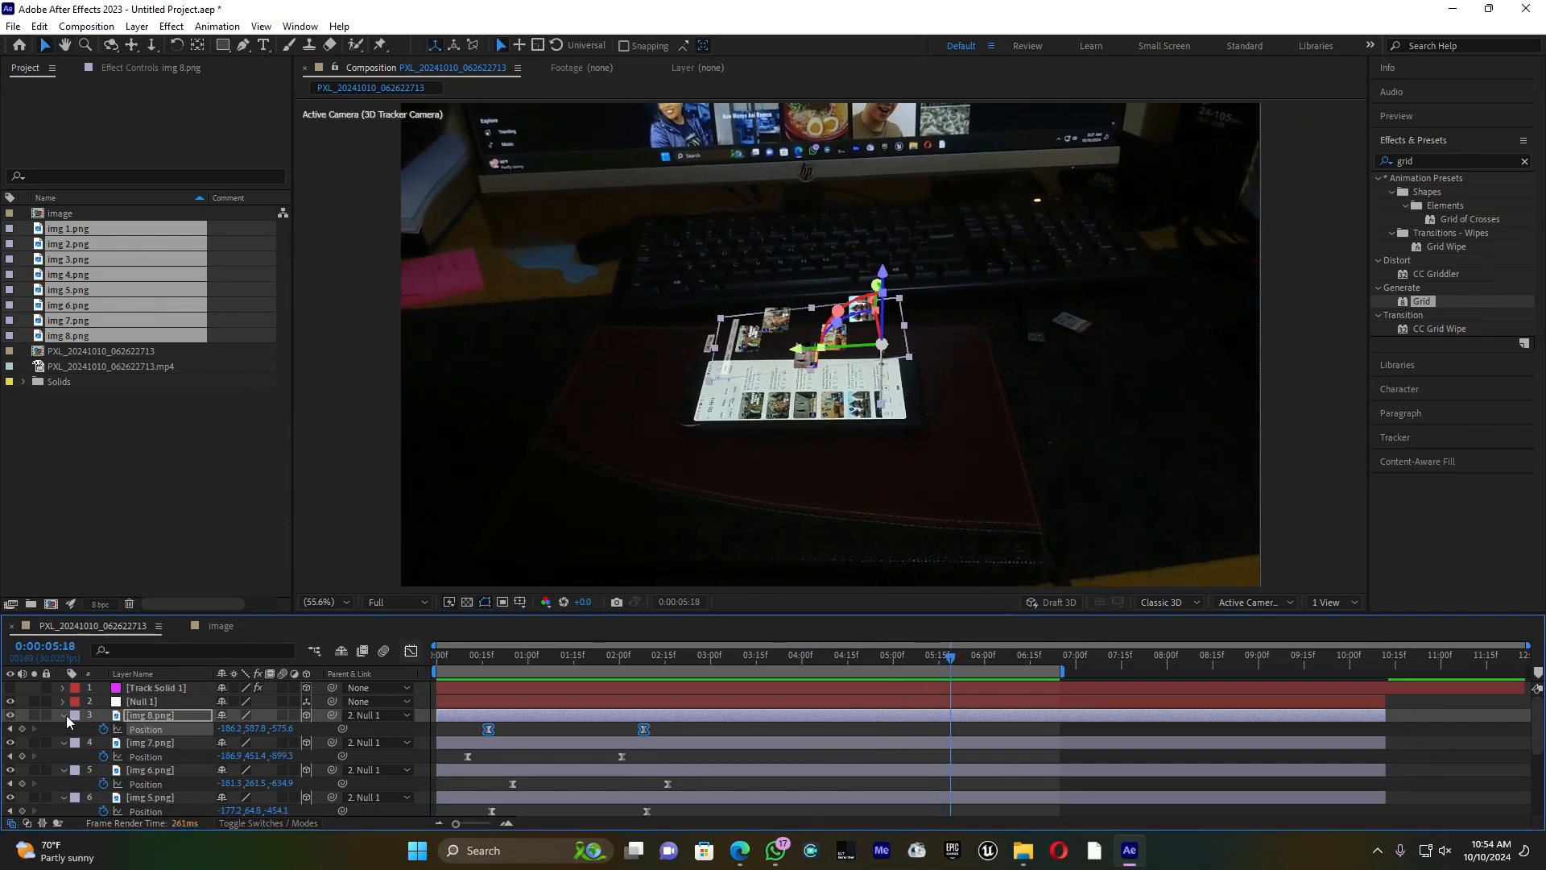
Step: Collapse the Position properties of all eight img layers in the timeline
{"action": "left_click", "coordinate": [65, 715]}
{"action": "left_click", "coordinate": [64, 729]}
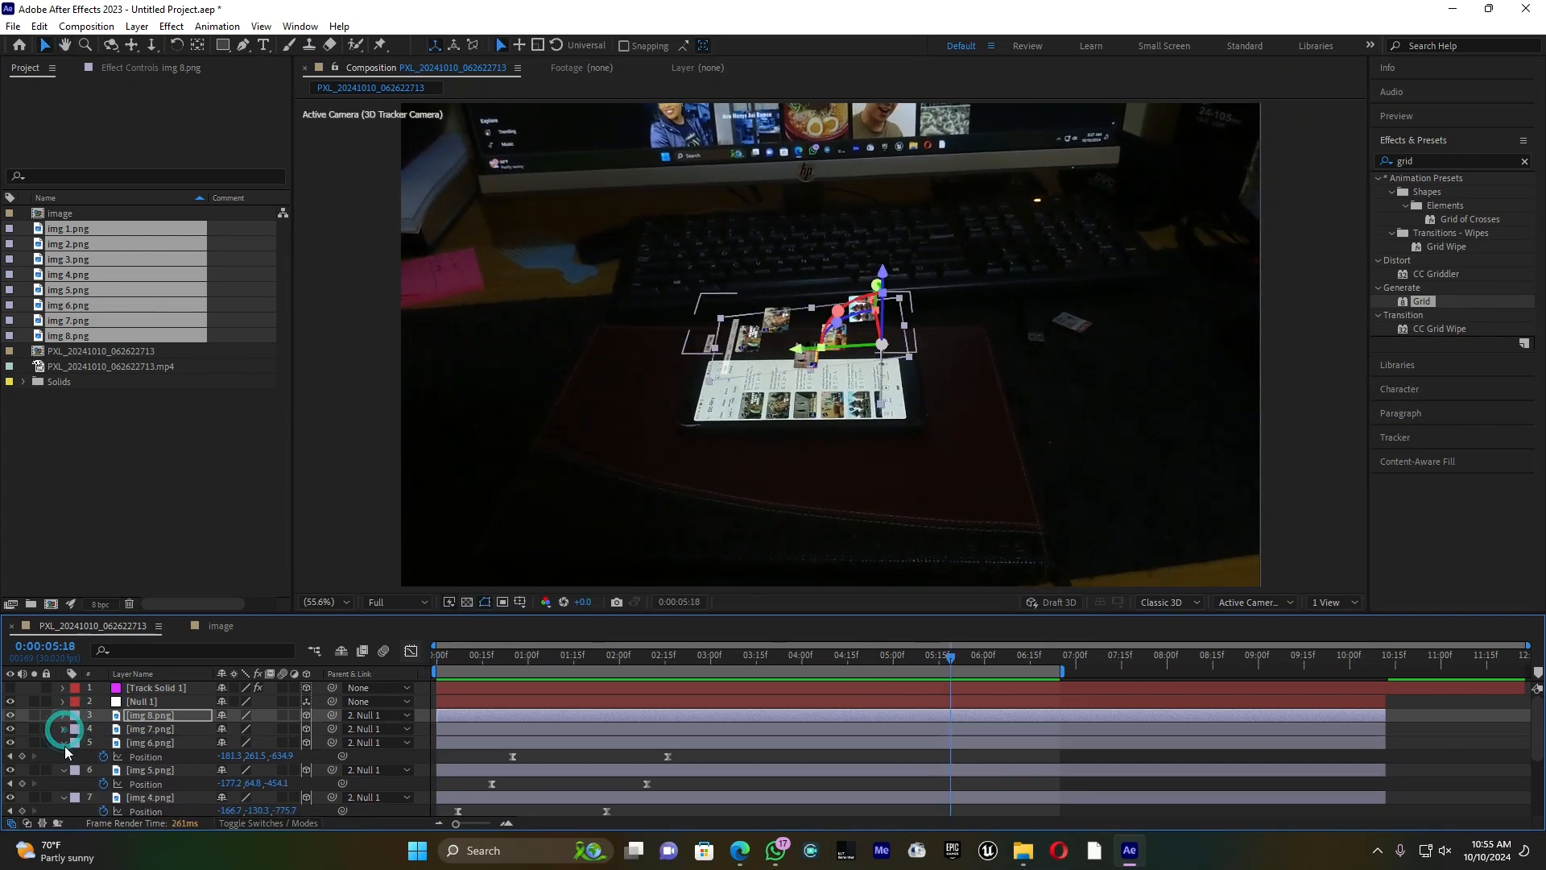
{"action": "left_click", "coordinate": [63, 742]}
{"action": "left_click", "coordinate": [64, 757]}
{"action": "left_click", "coordinate": [64, 769]}
{"action": "left_click", "coordinate": [65, 783]}
{"action": "left_click", "coordinate": [65, 796]}
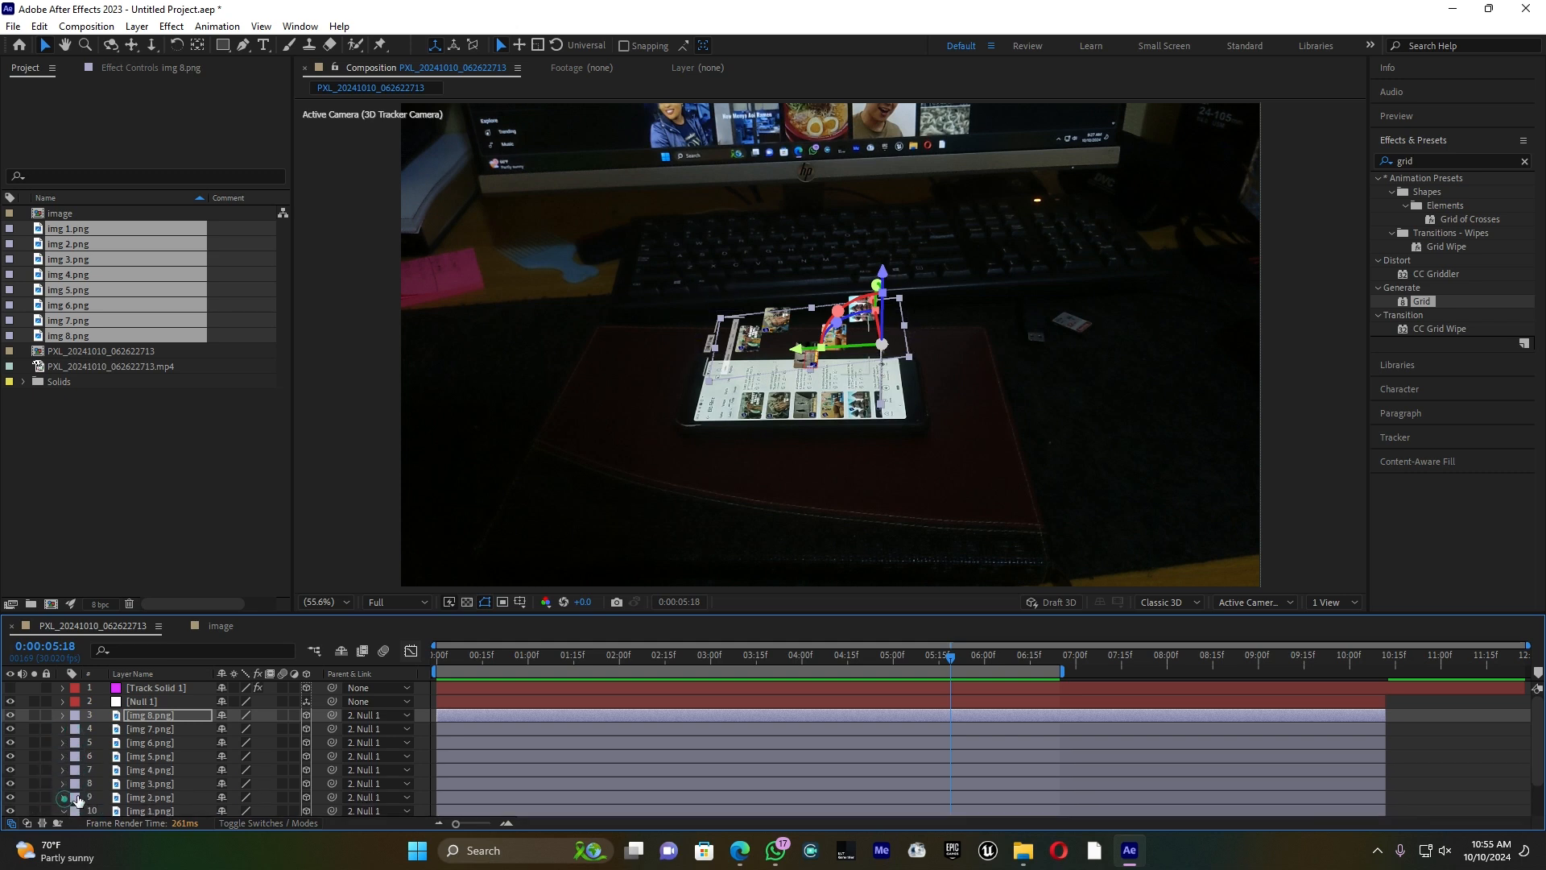
{"action": "scroll", "coordinate": [119, 769], "scroll_direction": "down", "scroll_amount": 2}
{"action": "left_click", "coordinate": [62, 767]}
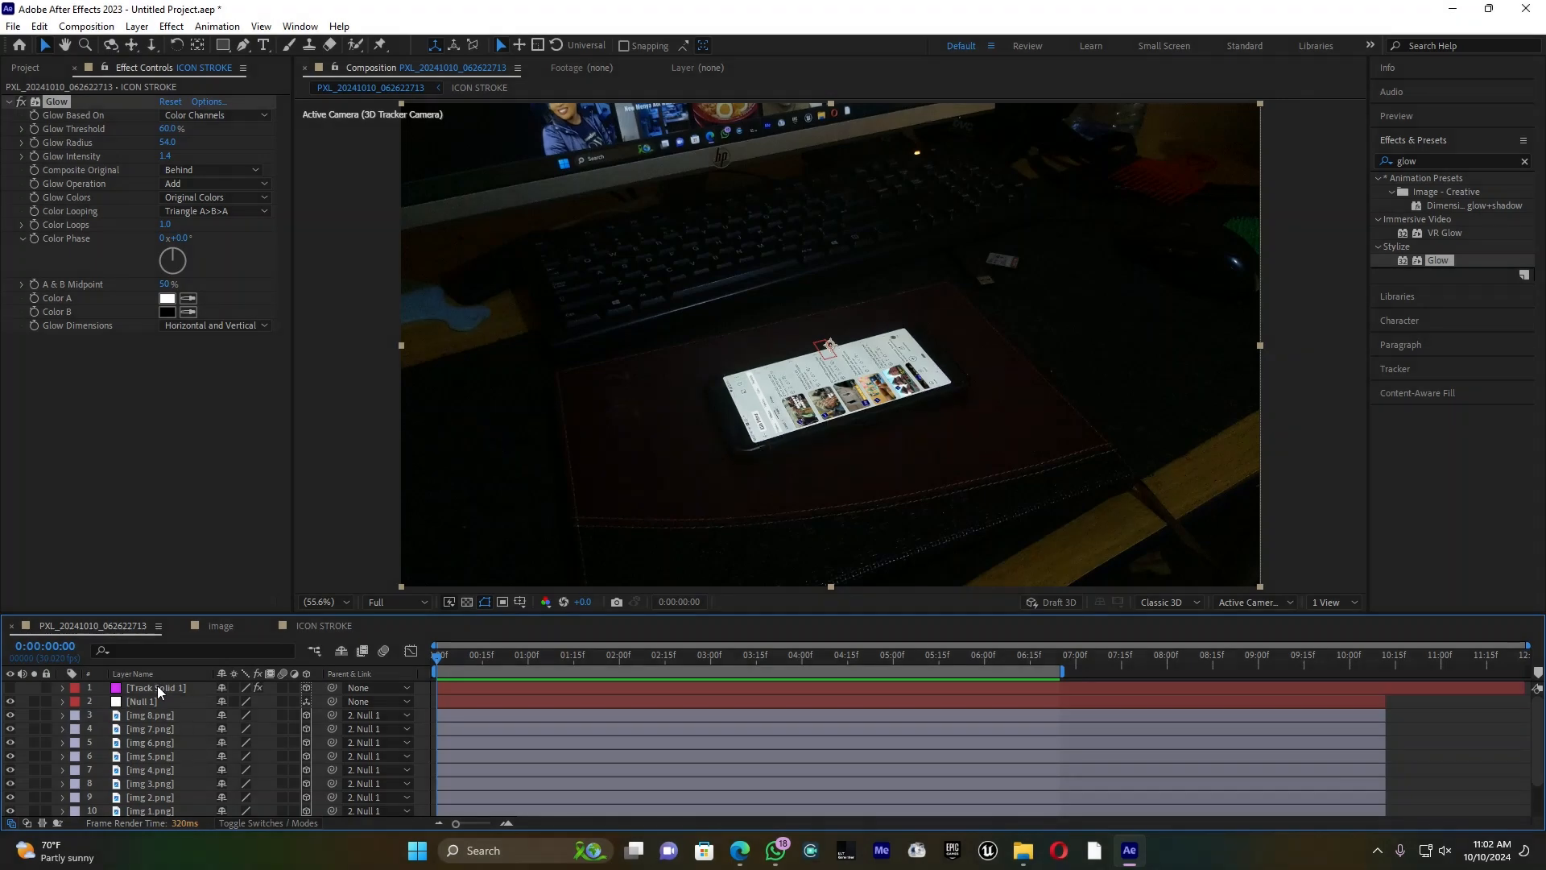
Step: Make Track Solid 1 an adjustment layer and turn on its visibility
{"action": "left_click", "coordinate": [157, 689]}
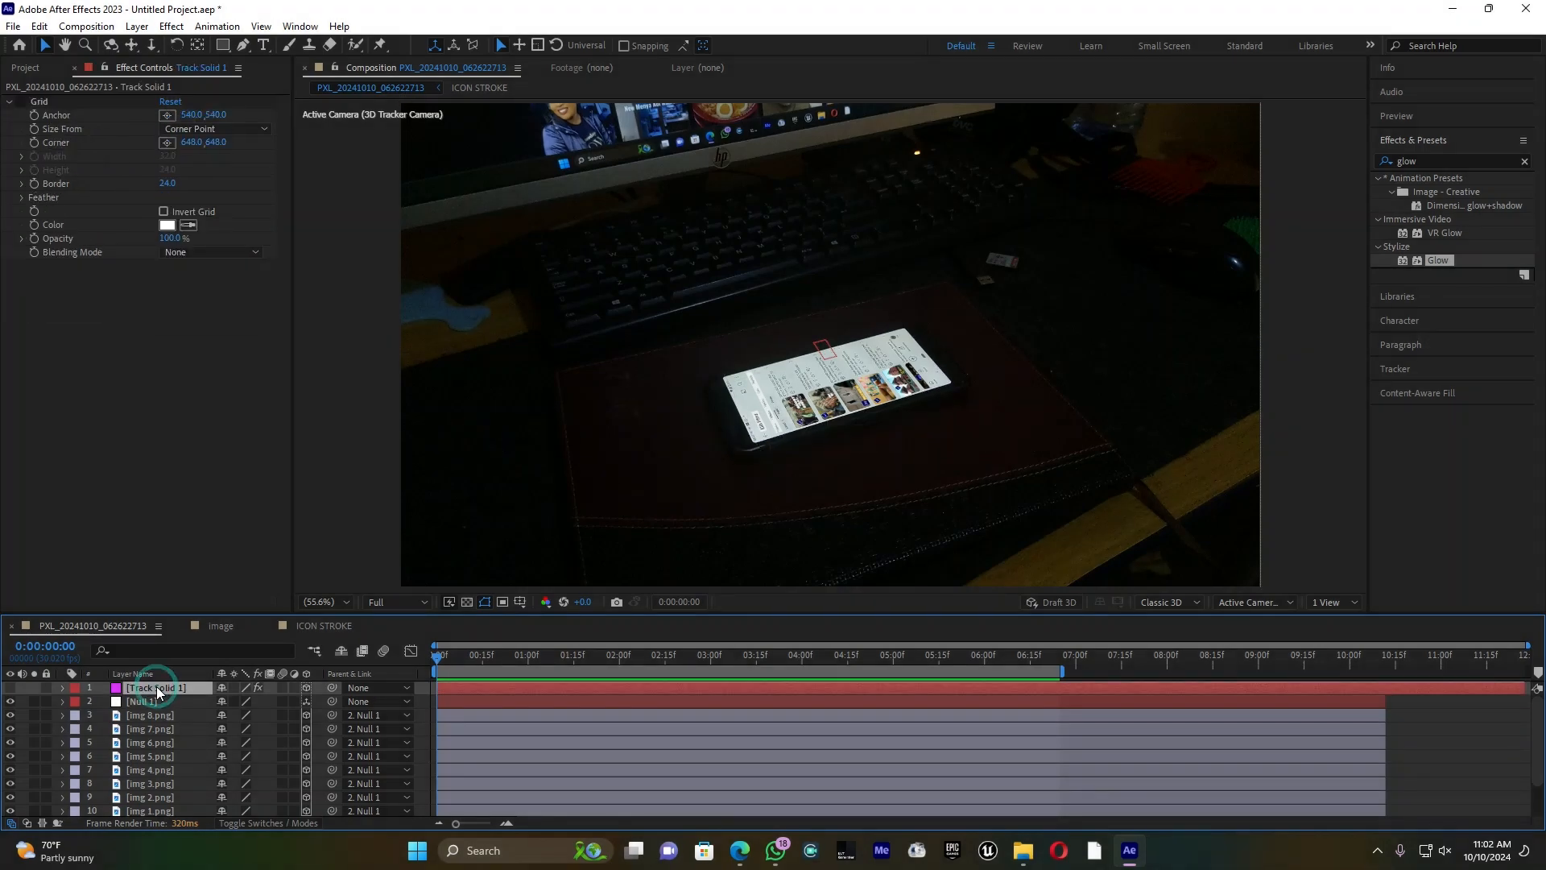
{"action": "left_click", "coordinate": [294, 688]}
{"action": "left_click", "coordinate": [11, 689]}
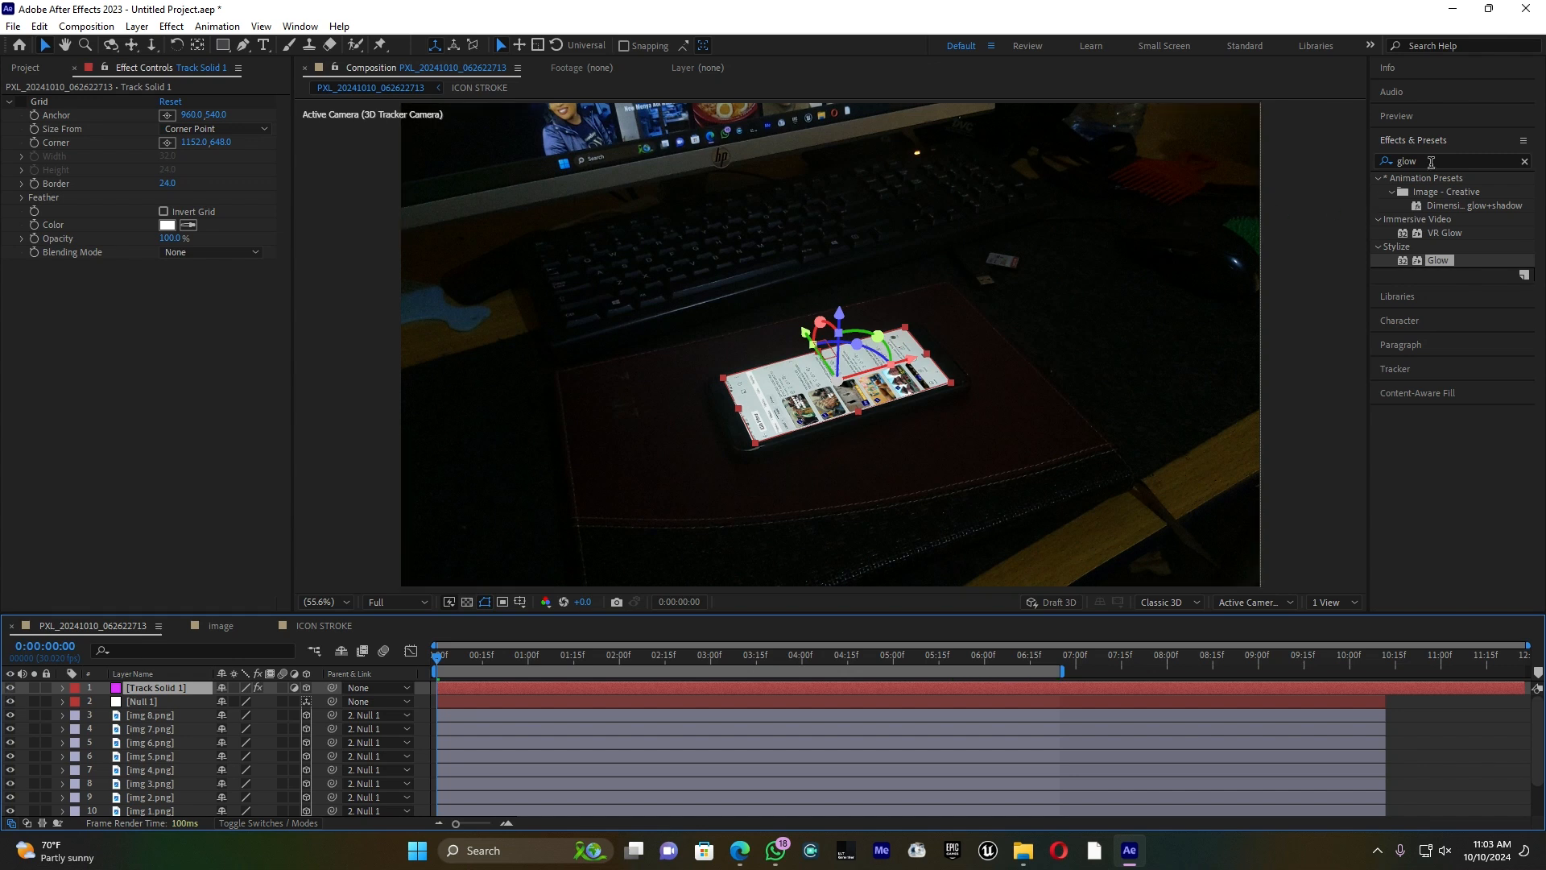
Step: Apply Gaussian Blur to Track Solid 1 and turn off Repeat Edge Pixels
{"action": "double_click", "coordinate": [1431, 162]}
{"action": "type", "text": "gauss"}
{"action": "left_click_drag", "start_coordinate": [1474, 192], "coordinate": [175, 684]}
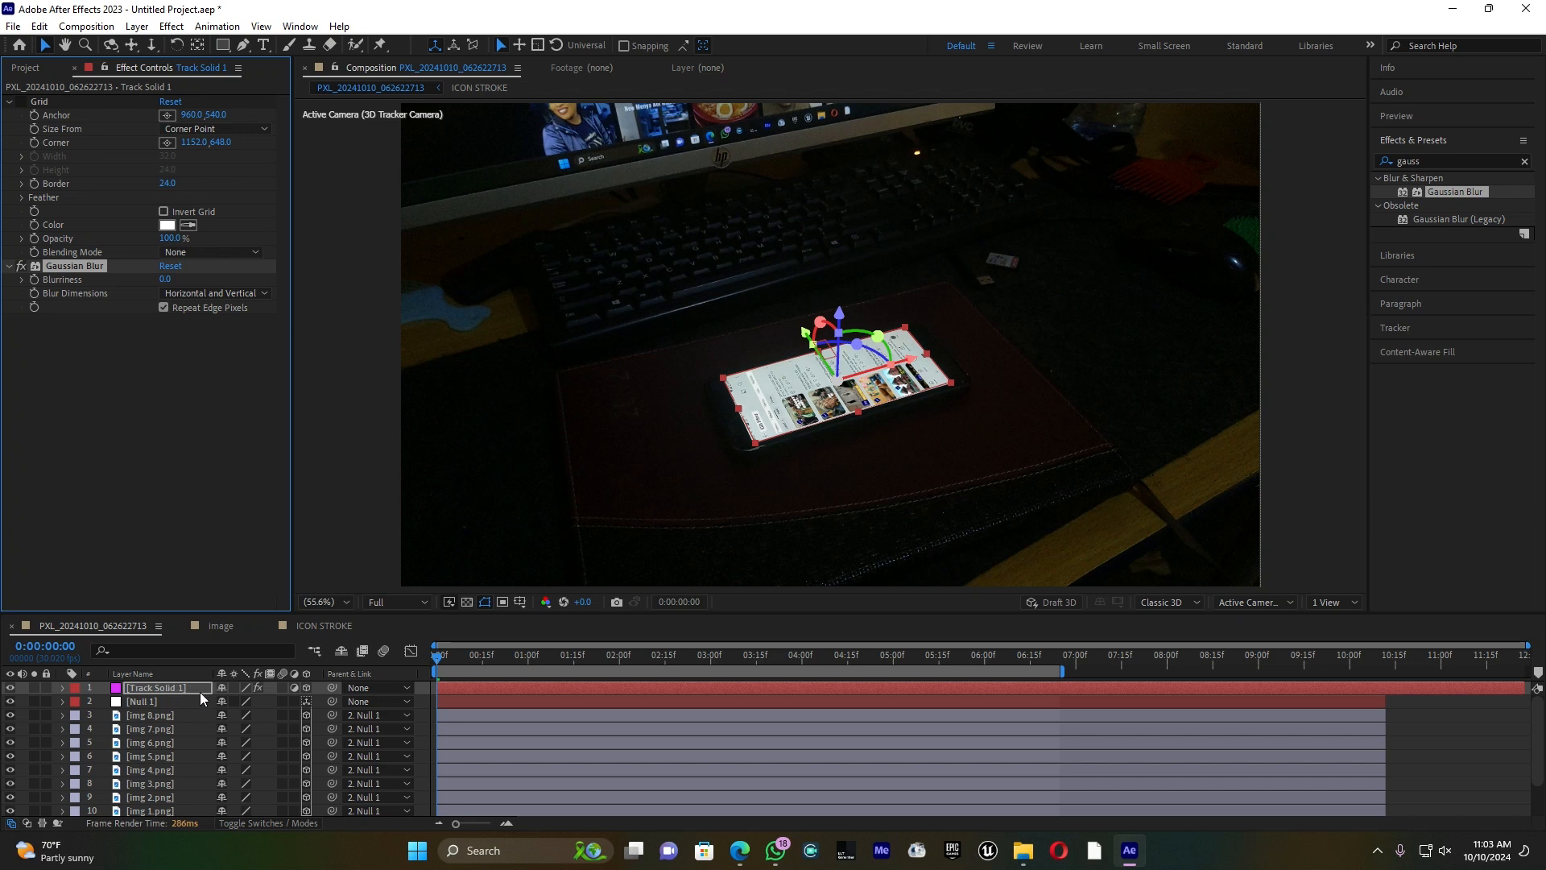
{"action": "left_click", "coordinate": [164, 307]}
Step: Play the composition from about 0:00:00:19 to review how the image pieces lift off the phone screen
{"action": "key", "text": "space"}
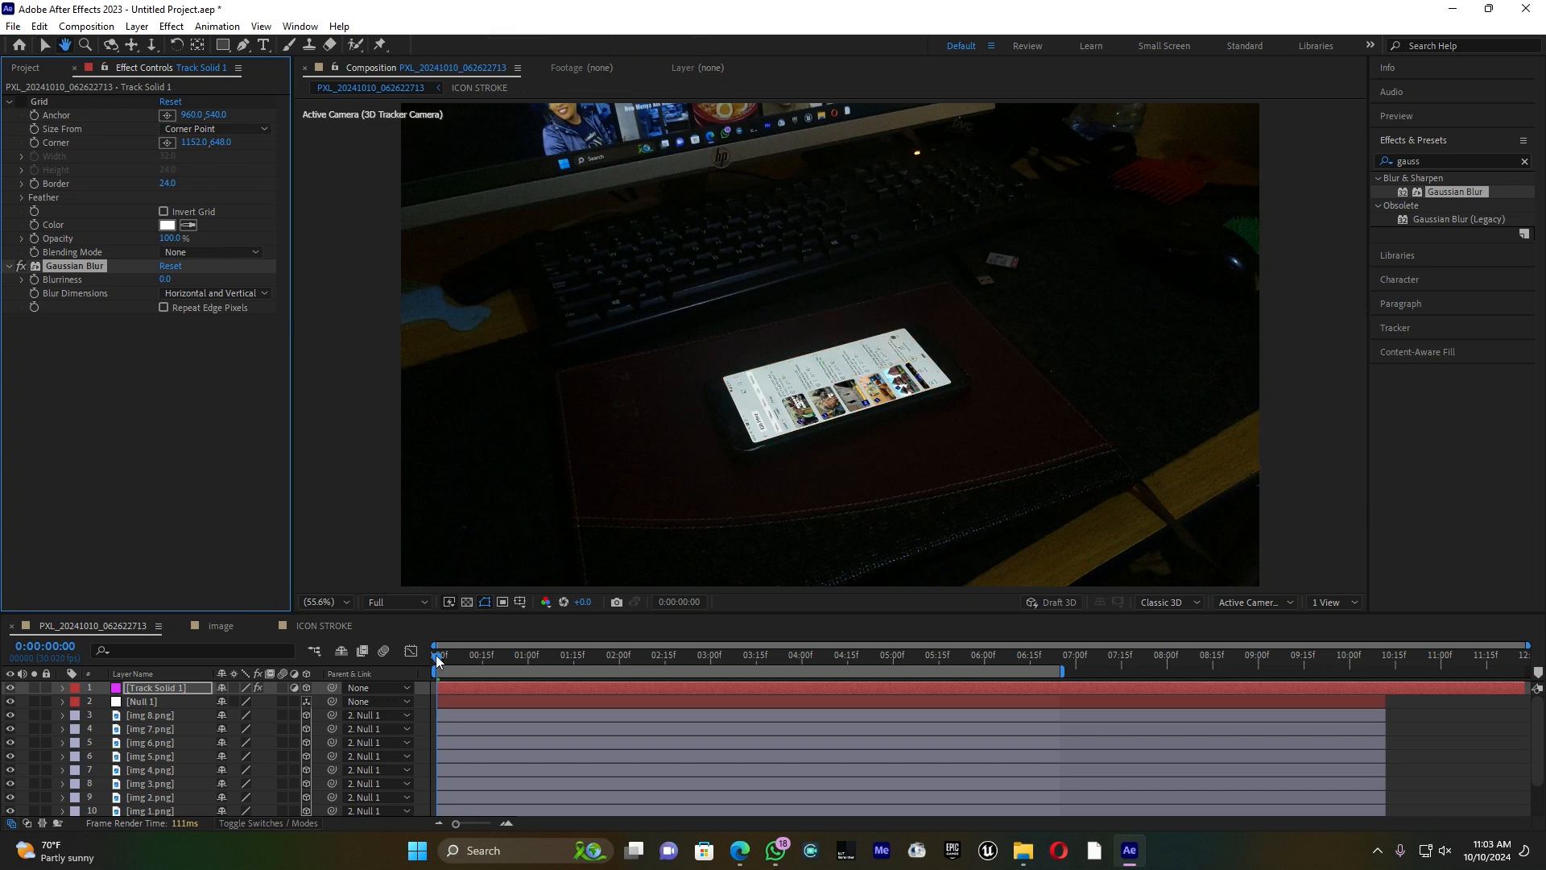
{"action": "left_click", "coordinate": [493, 662]}
{"action": "key", "text": "space"}
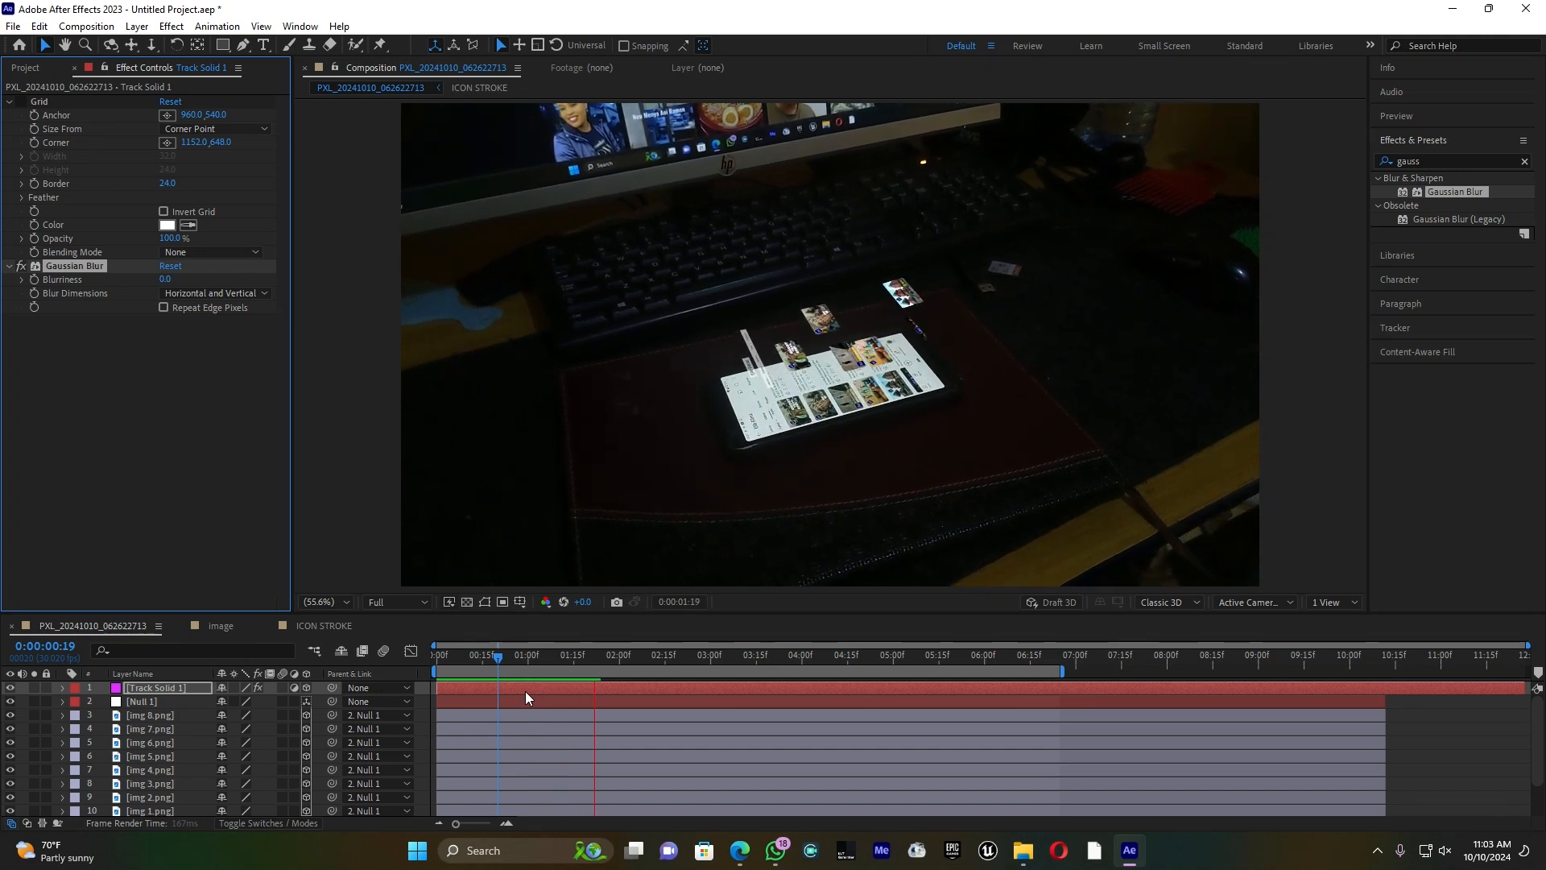
{"action": "key", "text": "space"}
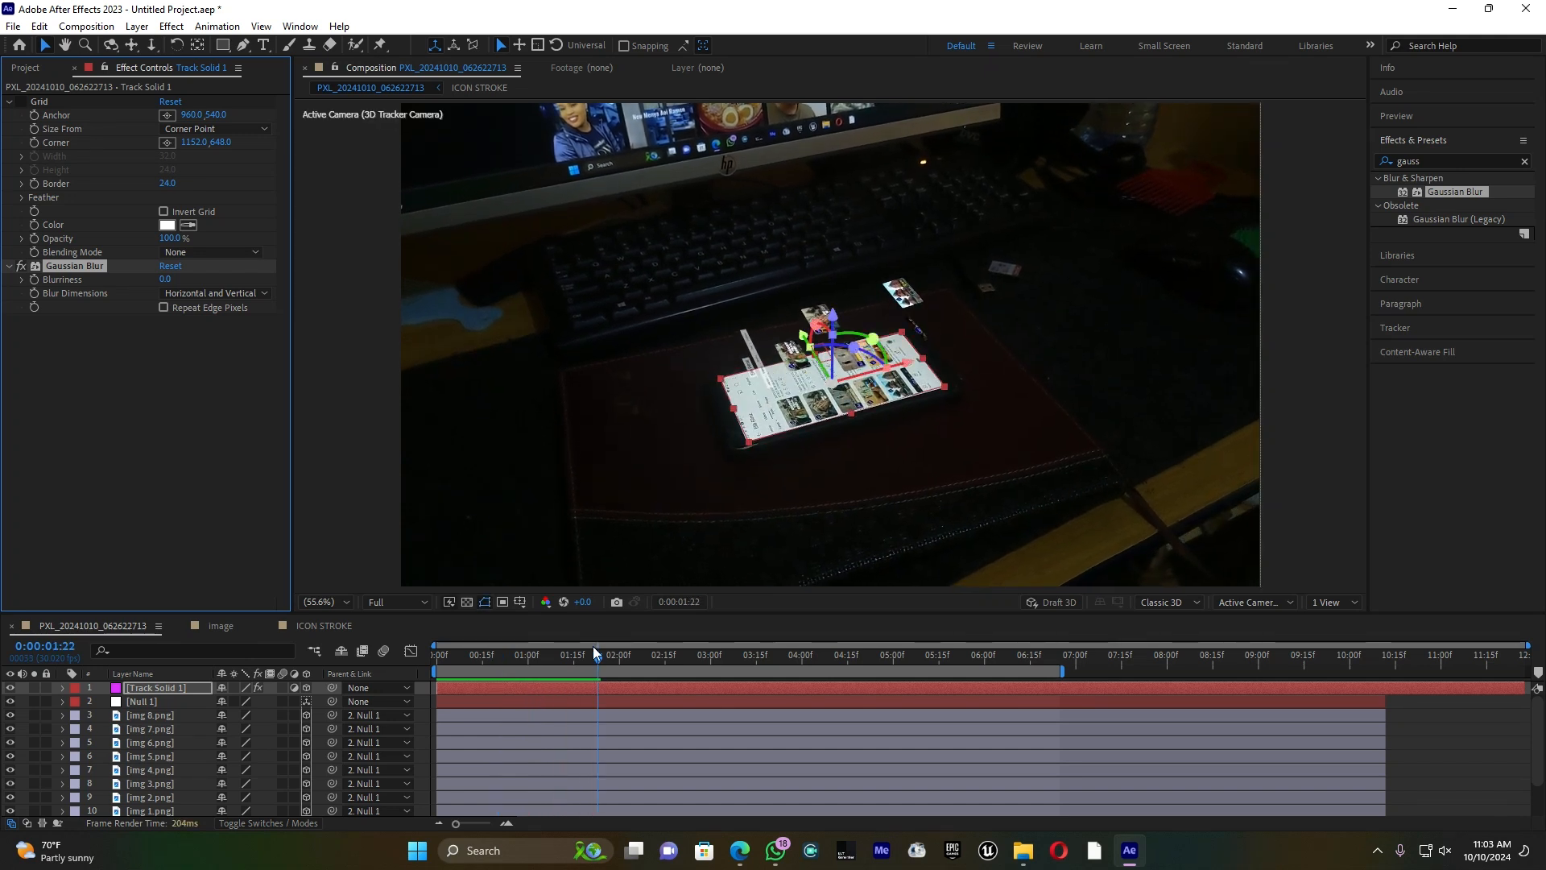
Step: Keyframe the Gaussian Blur Blurriness of Track Solid 1 at 0:00:01:18 with a value of about 8.2
{"action": "left_click_drag", "start_coordinate": [593, 655], "coordinate": [586, 655]}
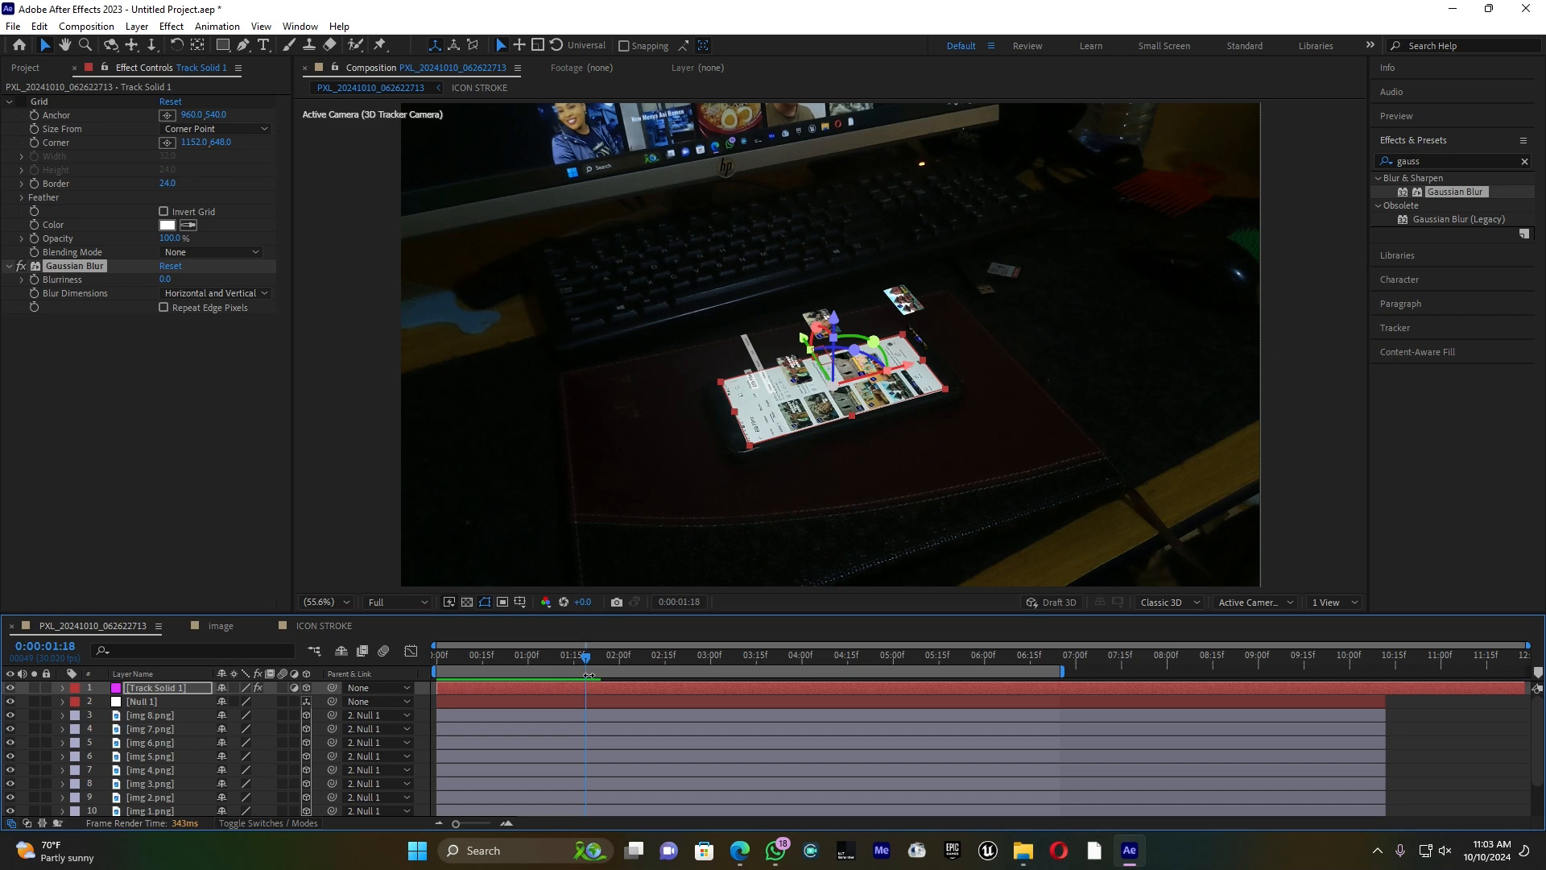
{"action": "left_click", "coordinate": [36, 278]}
{"action": "left_click_drag", "start_coordinate": [163, 277], "coordinate": [227, 287]}
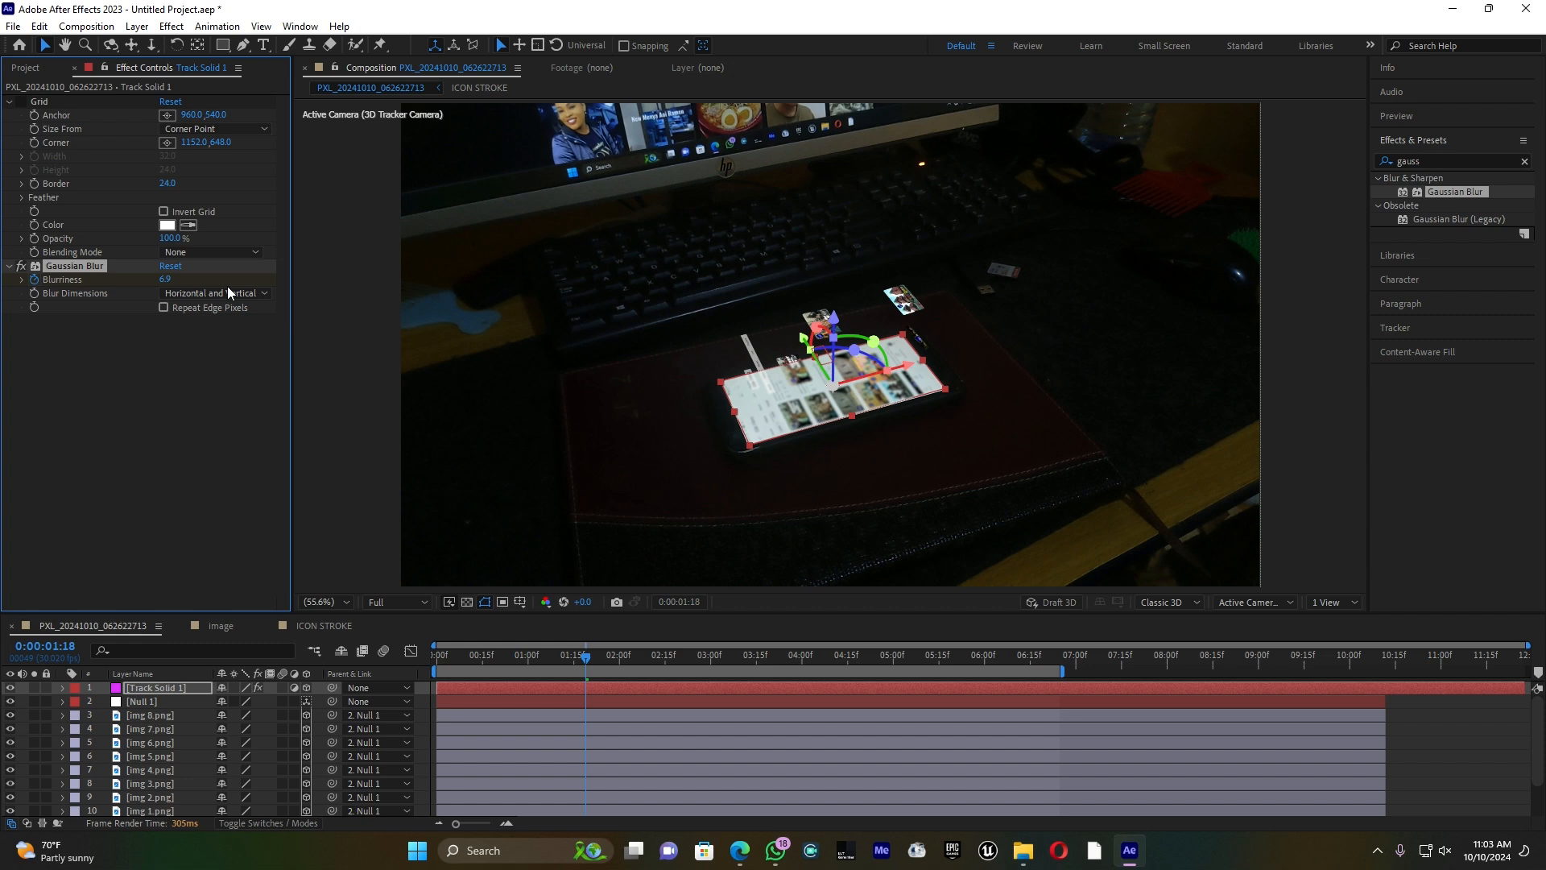
{"action": "left_click_drag", "start_coordinate": [165, 279], "coordinate": [234, 335]}
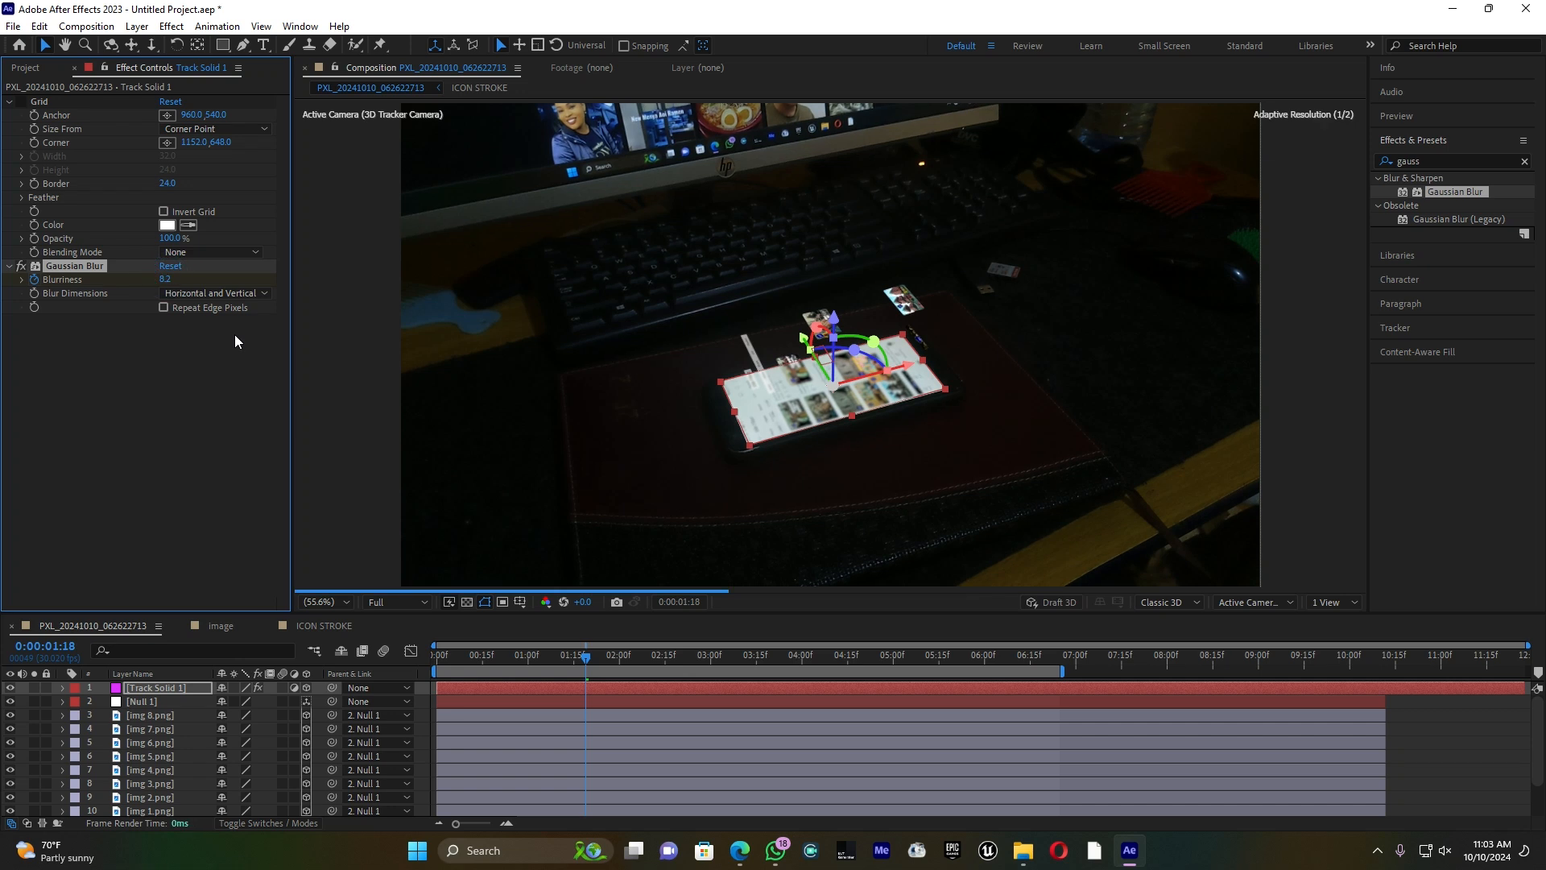
Step: Add a Gaussian Blur Blurriness keyframe on Track Solid 1 at 0:00:00:15 by resetting the value to 0
{"action": "left_click", "coordinate": [62, 688]}
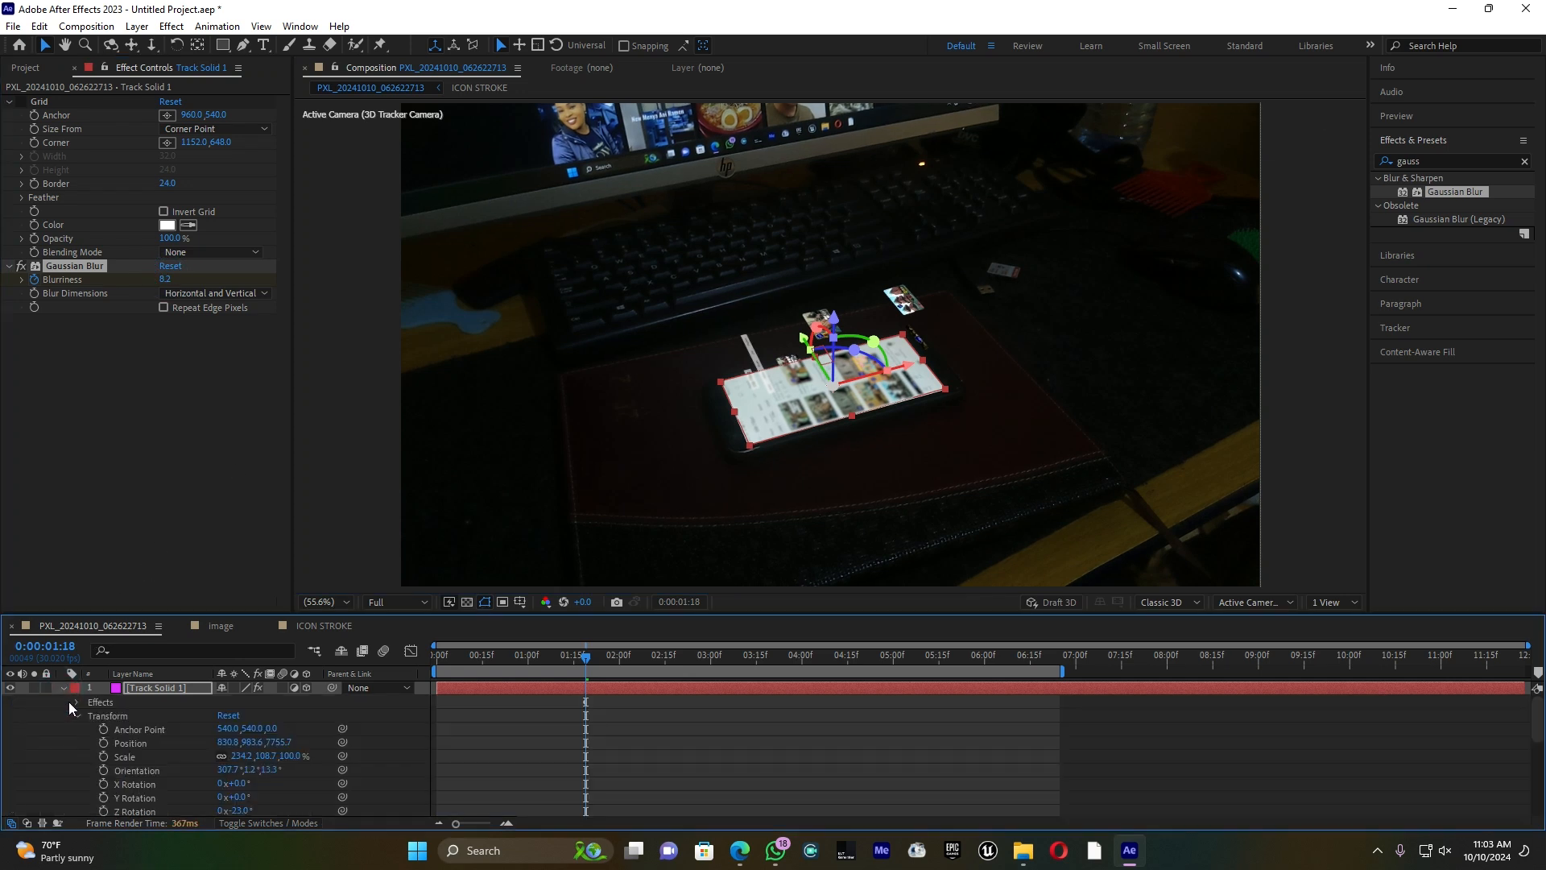
{"action": "scroll", "coordinate": [70, 717], "scroll_direction": "down", "scroll_amount": 3}
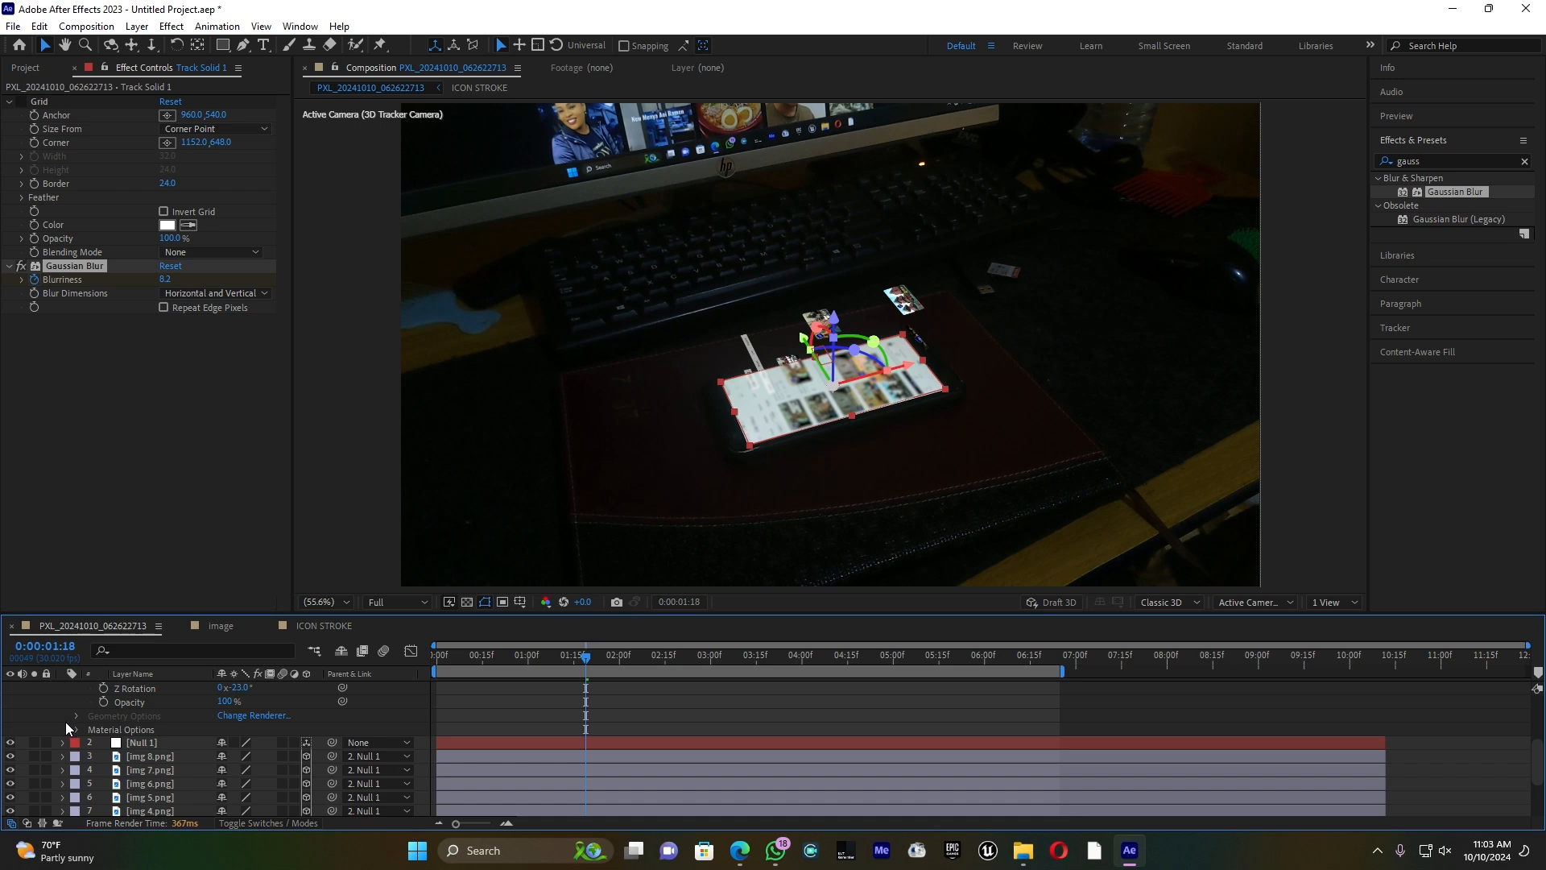
{"action": "scroll", "coordinate": [66, 719], "scroll_direction": "up", "scroll_amount": 3}
{"action": "left_click", "coordinate": [75, 702]}
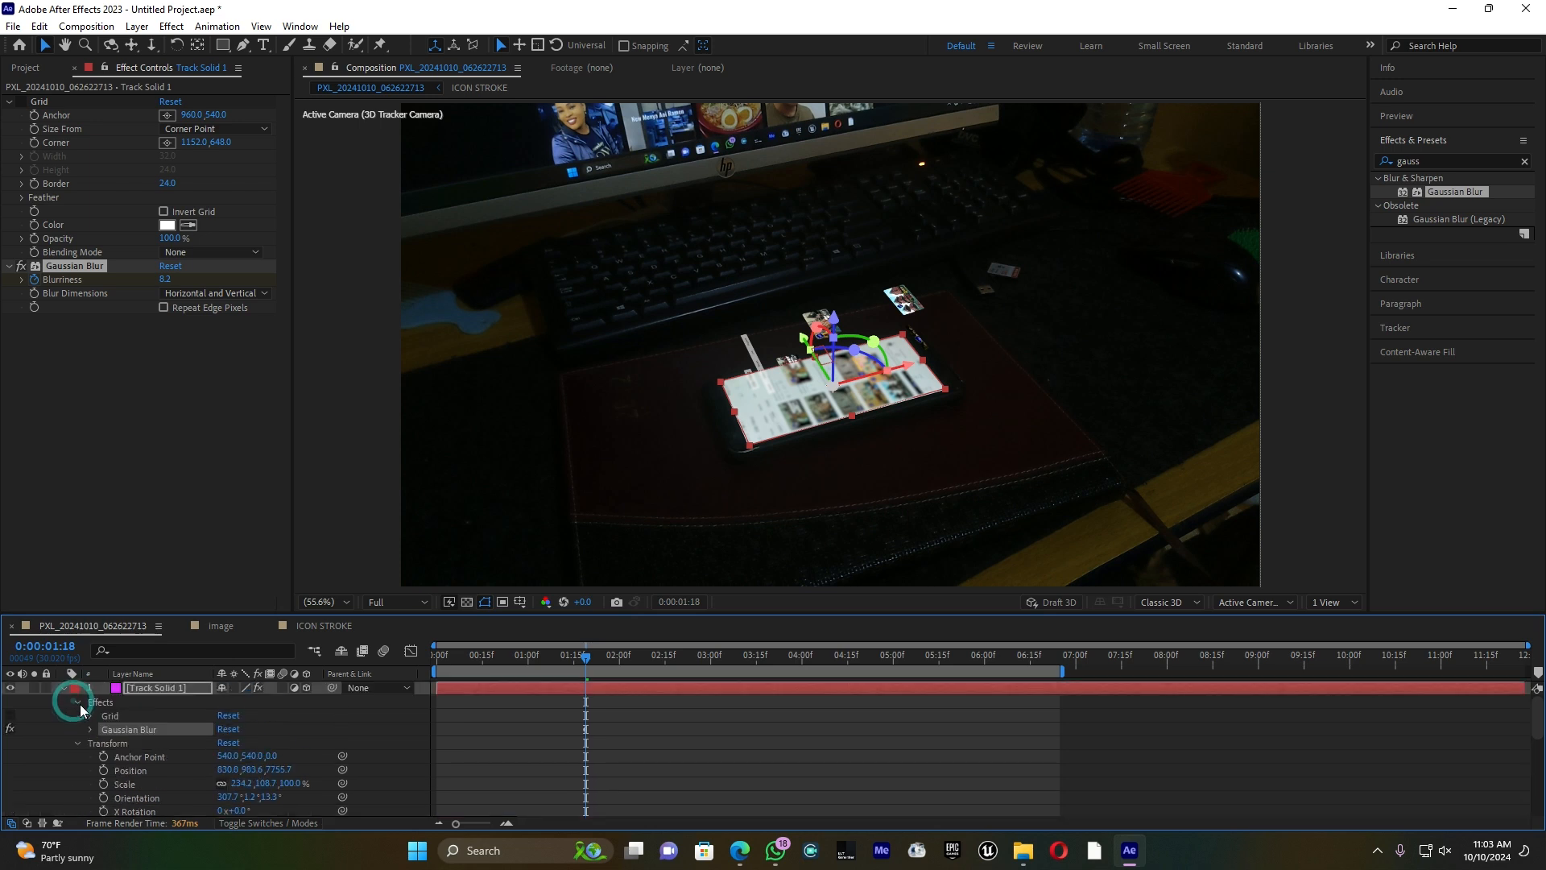
{"action": "left_click", "coordinate": [91, 729]}
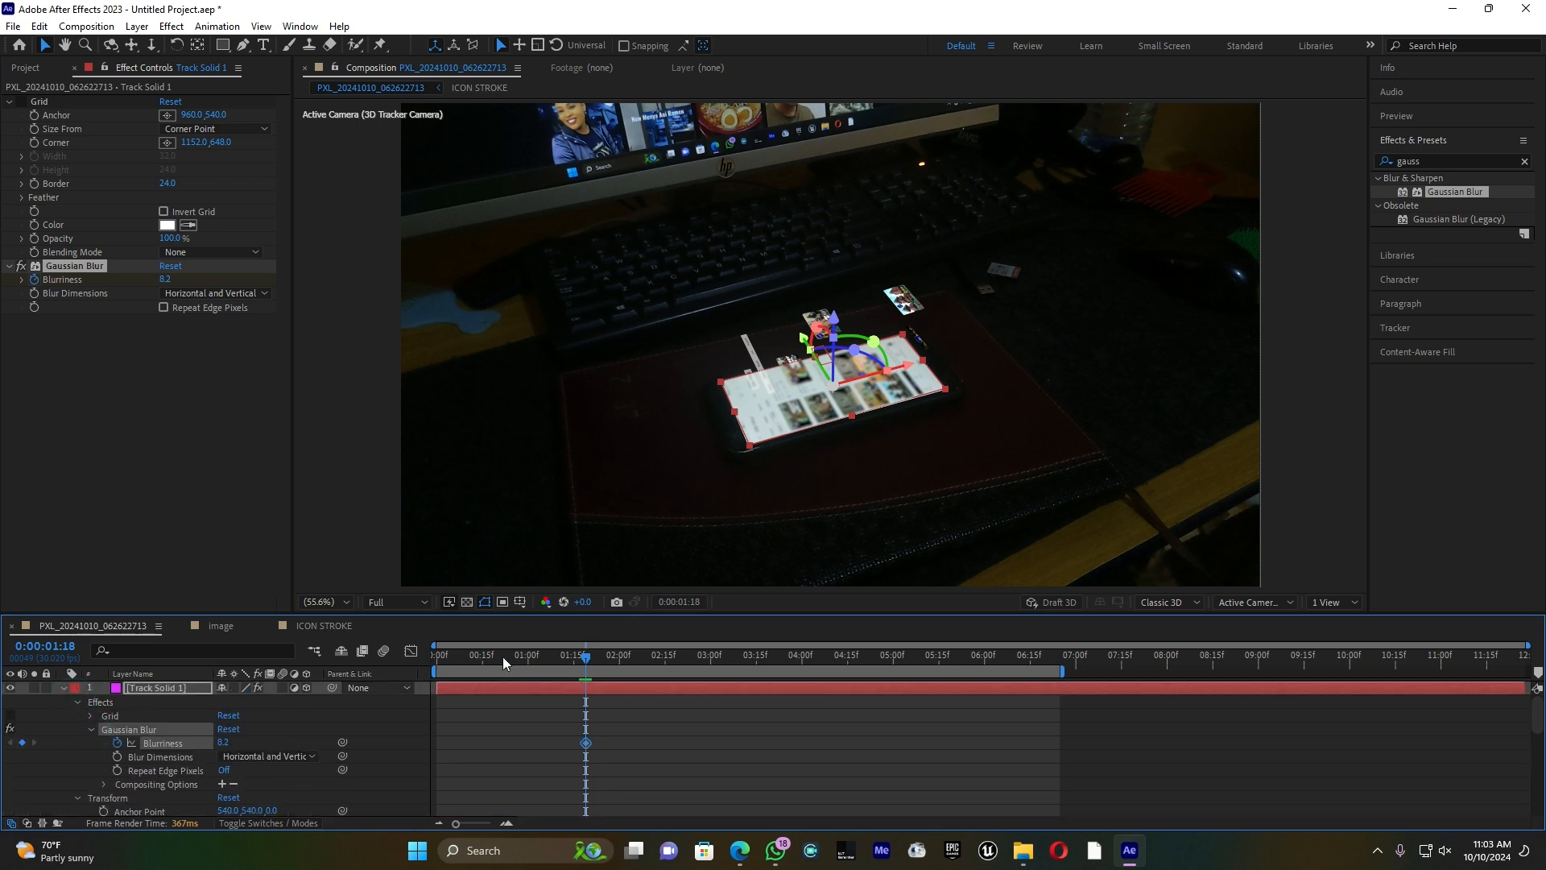
{"action": "left_click_drag", "start_coordinate": [580, 658], "coordinate": [483, 668]}
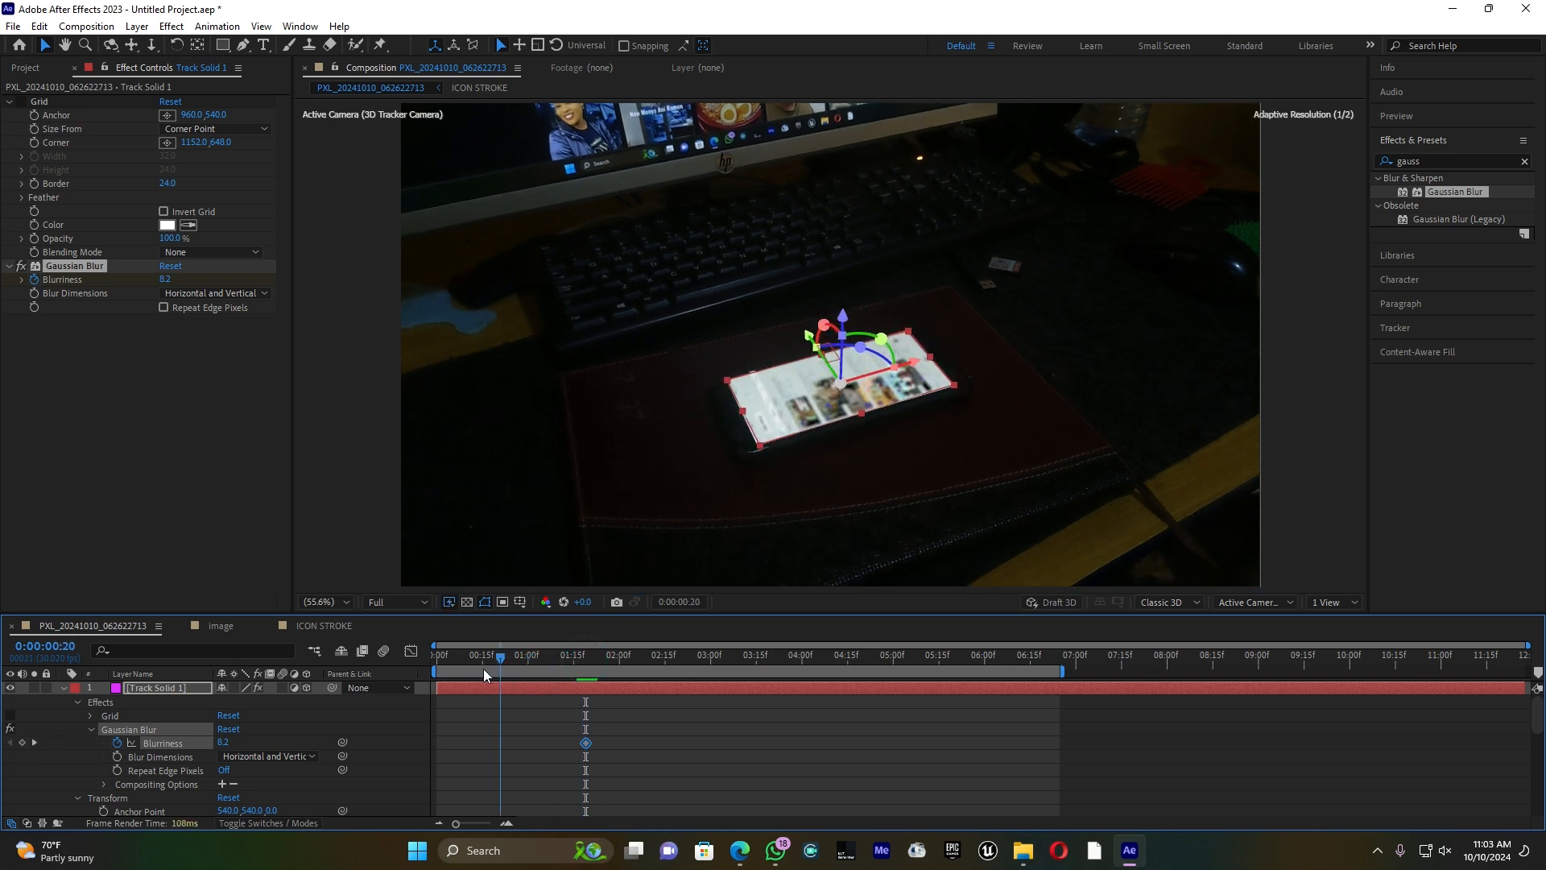
{"action": "right_click", "coordinate": [225, 743]}
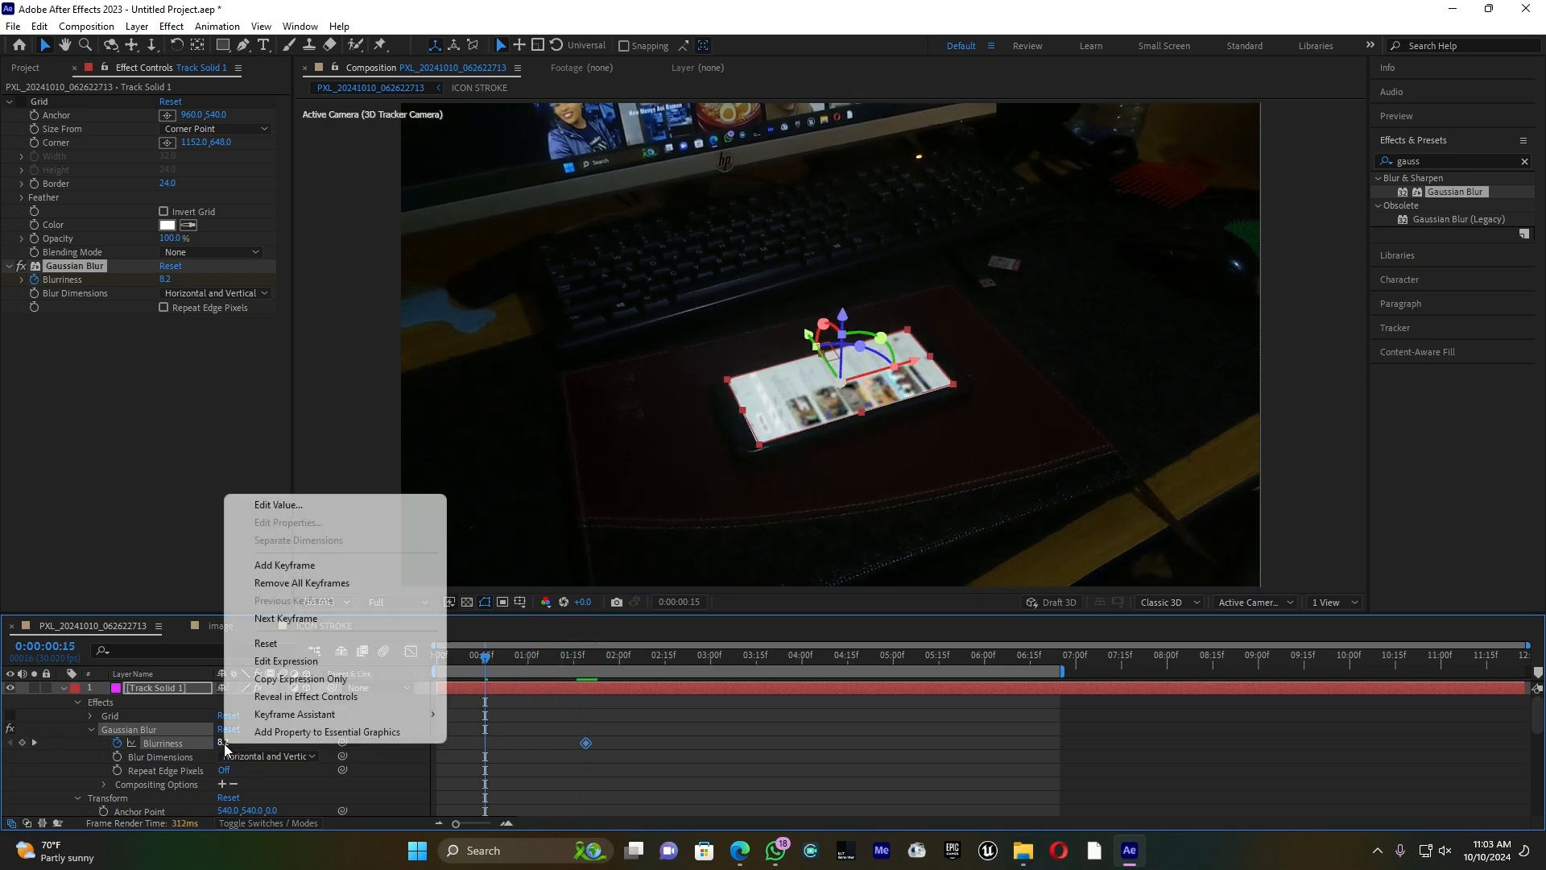
{"action": "left_click", "coordinate": [266, 644]}
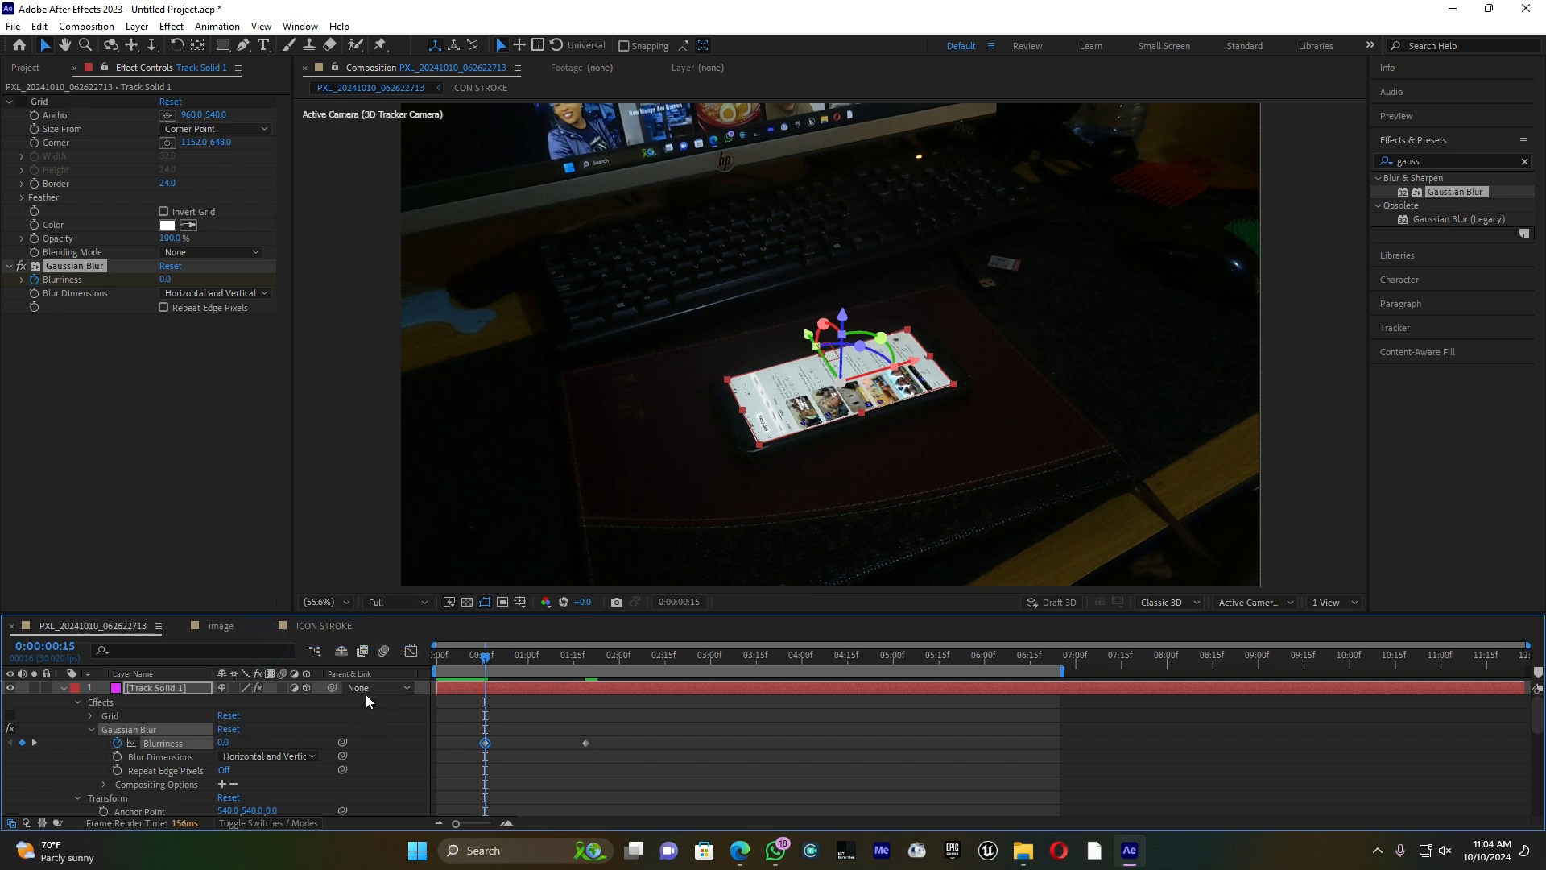
Step: Apply Easy Ease to both Blurriness keyframes of Track Solid 1
{"action": "left_click_drag", "start_coordinate": [468, 723], "coordinate": [602, 768]}
{"action": "right_click", "coordinate": [585, 742]}
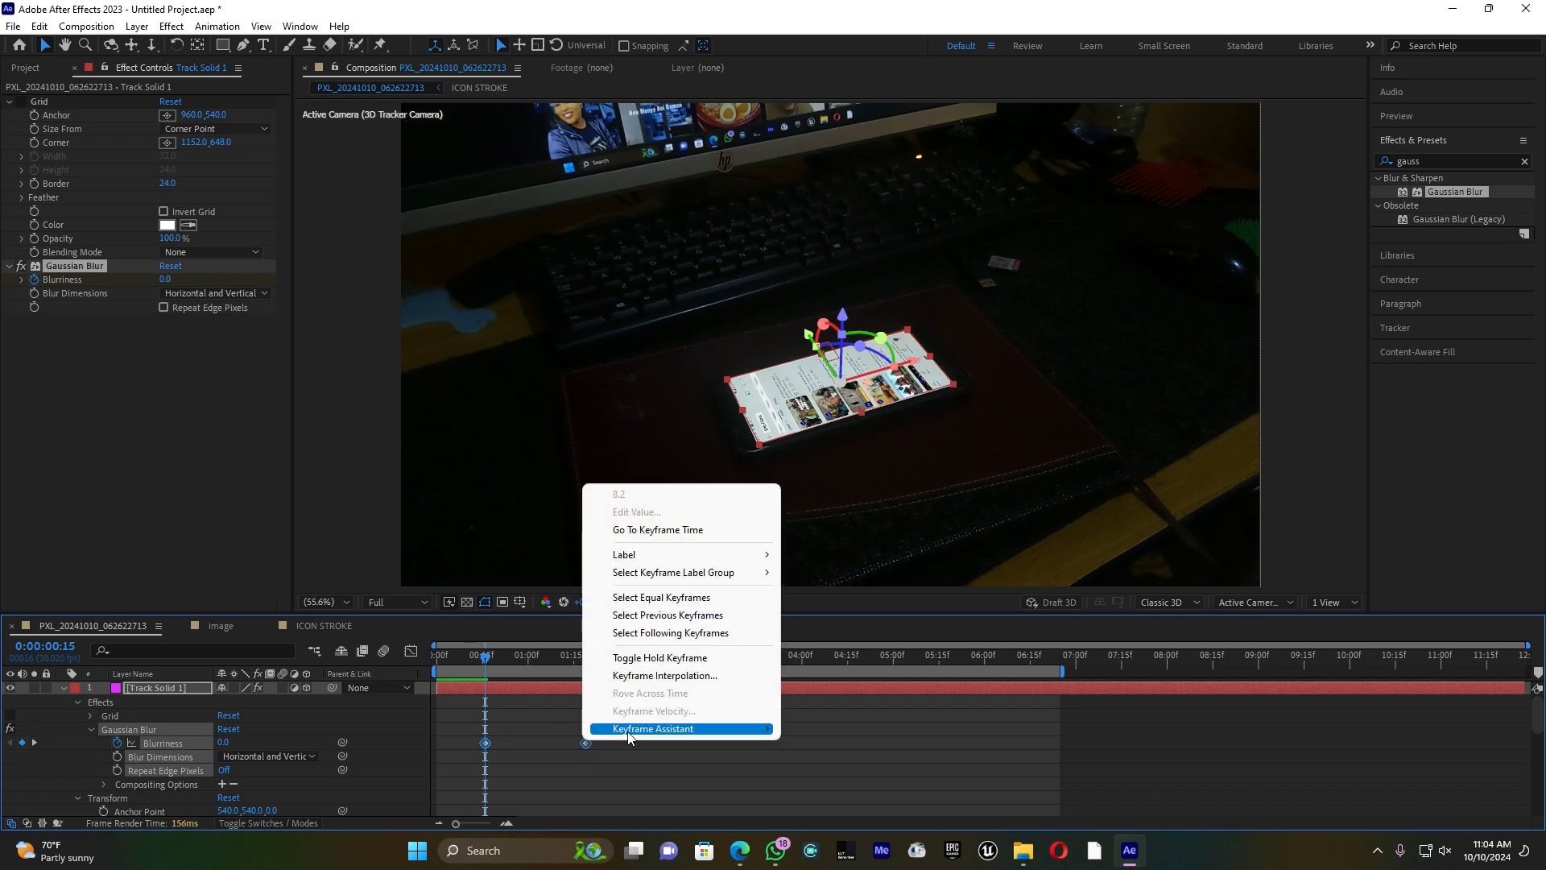
{"action": "mouse_move", "coordinate": [636, 729]}
{"action": "left_click", "coordinate": [846, 607]}
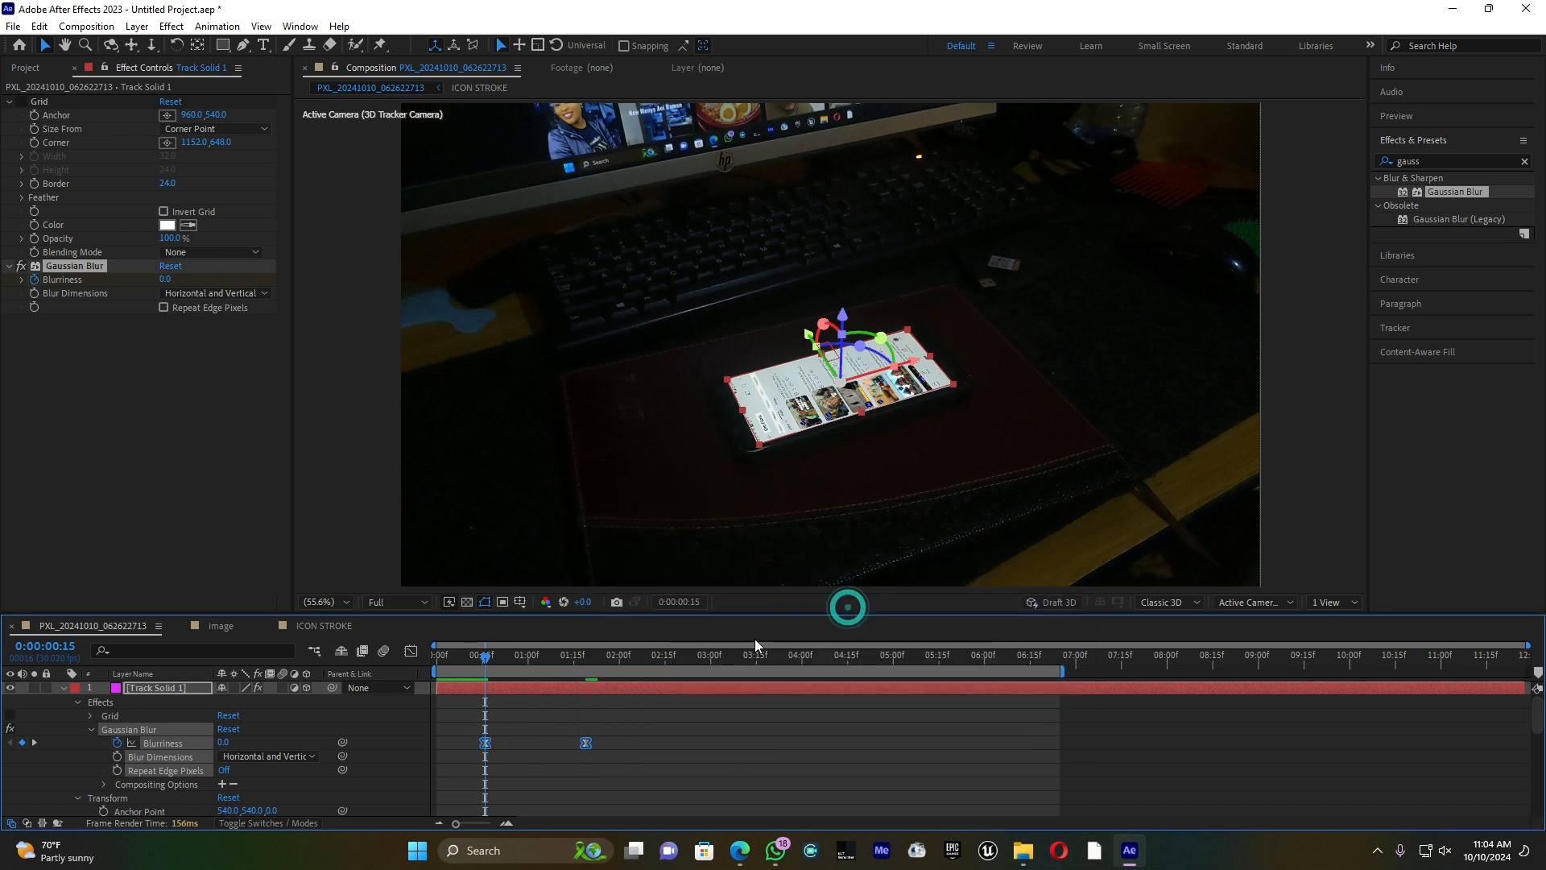
Step: Move Track Solid 1 between the ICON STROKE and 3D Tracker Camera layers and play the composition from 0:00:00:15
{"action": "left_click", "coordinate": [65, 687]}
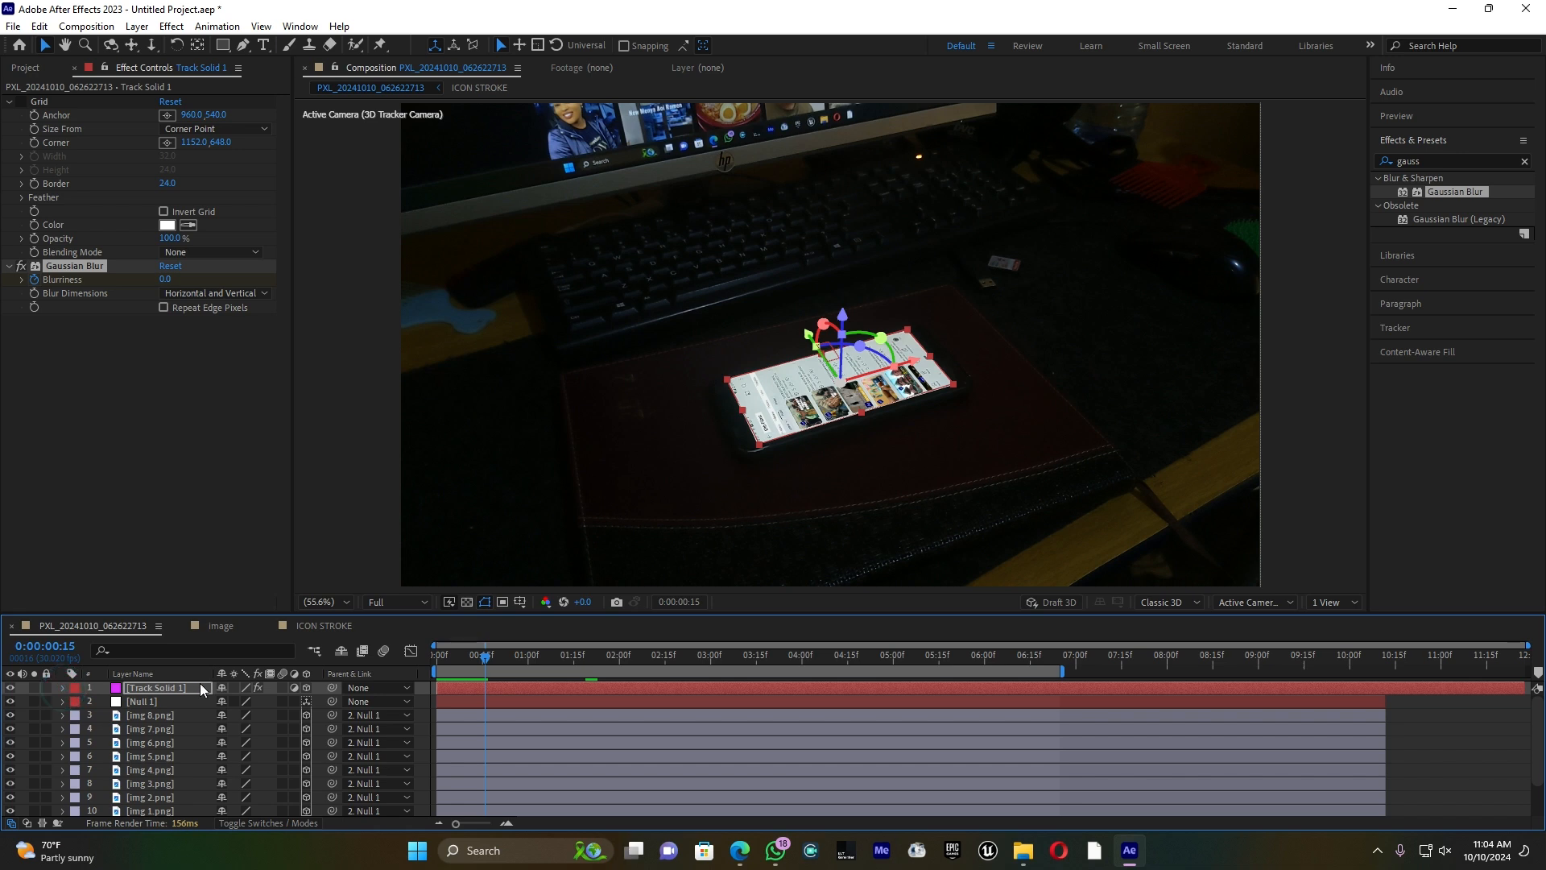
{"action": "mouse_move", "coordinate": [196, 684]}
{"action": "left_mouse_down"}
{"action": "mouse_move", "coordinate": [198, 814]}
{"action": "mouse_move", "coordinate": [202, 773]}
{"action": "mouse_move", "coordinate": [201, 789]}
{"action": "left_mouse_up"}
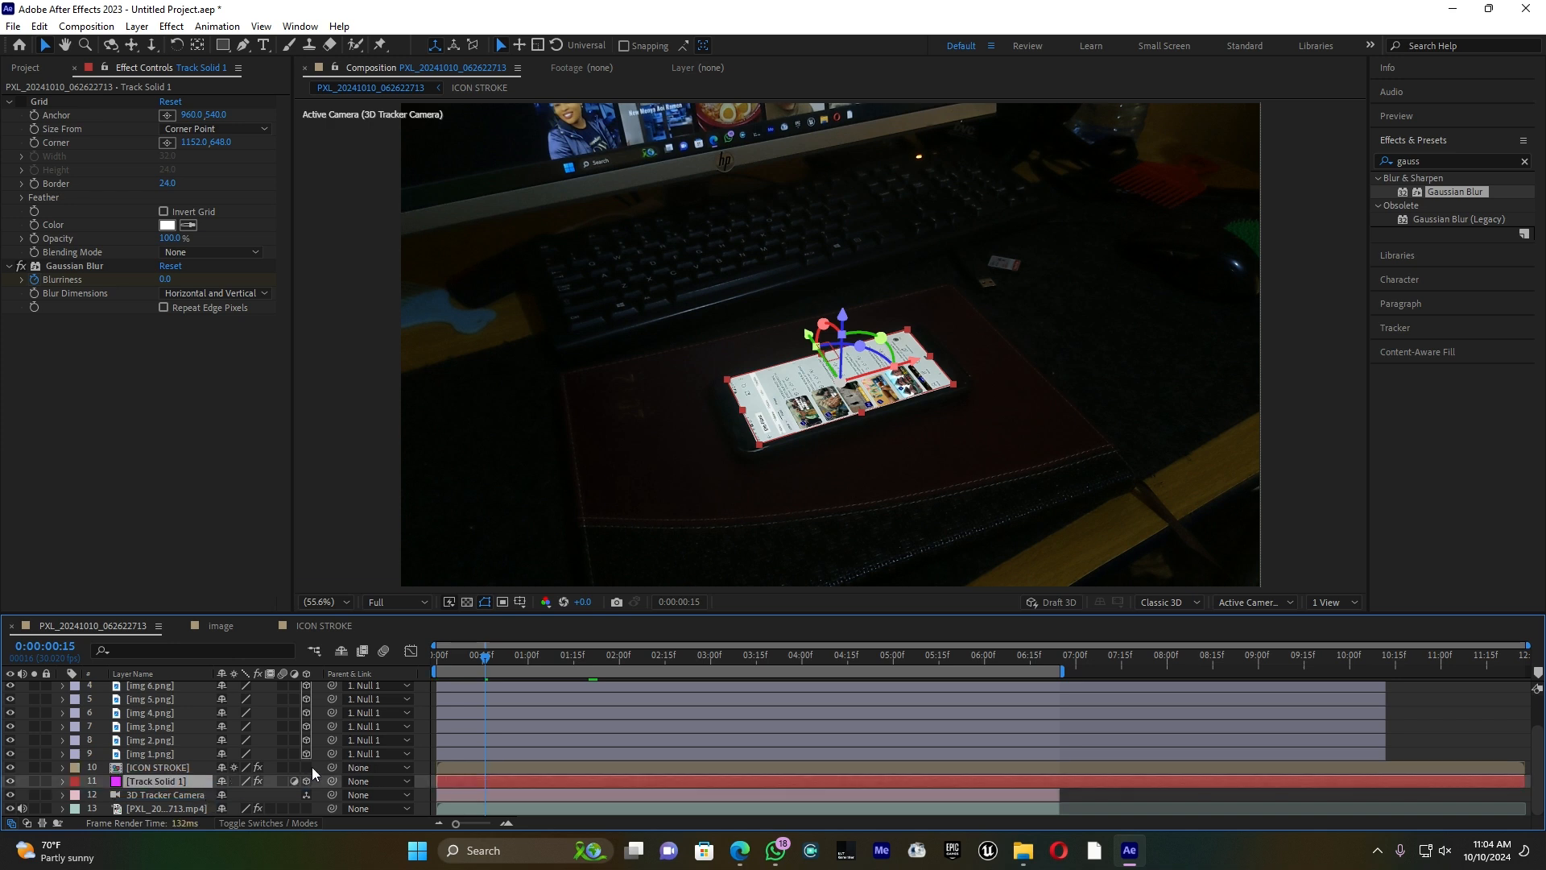
{"action": "key", "text": "space"}
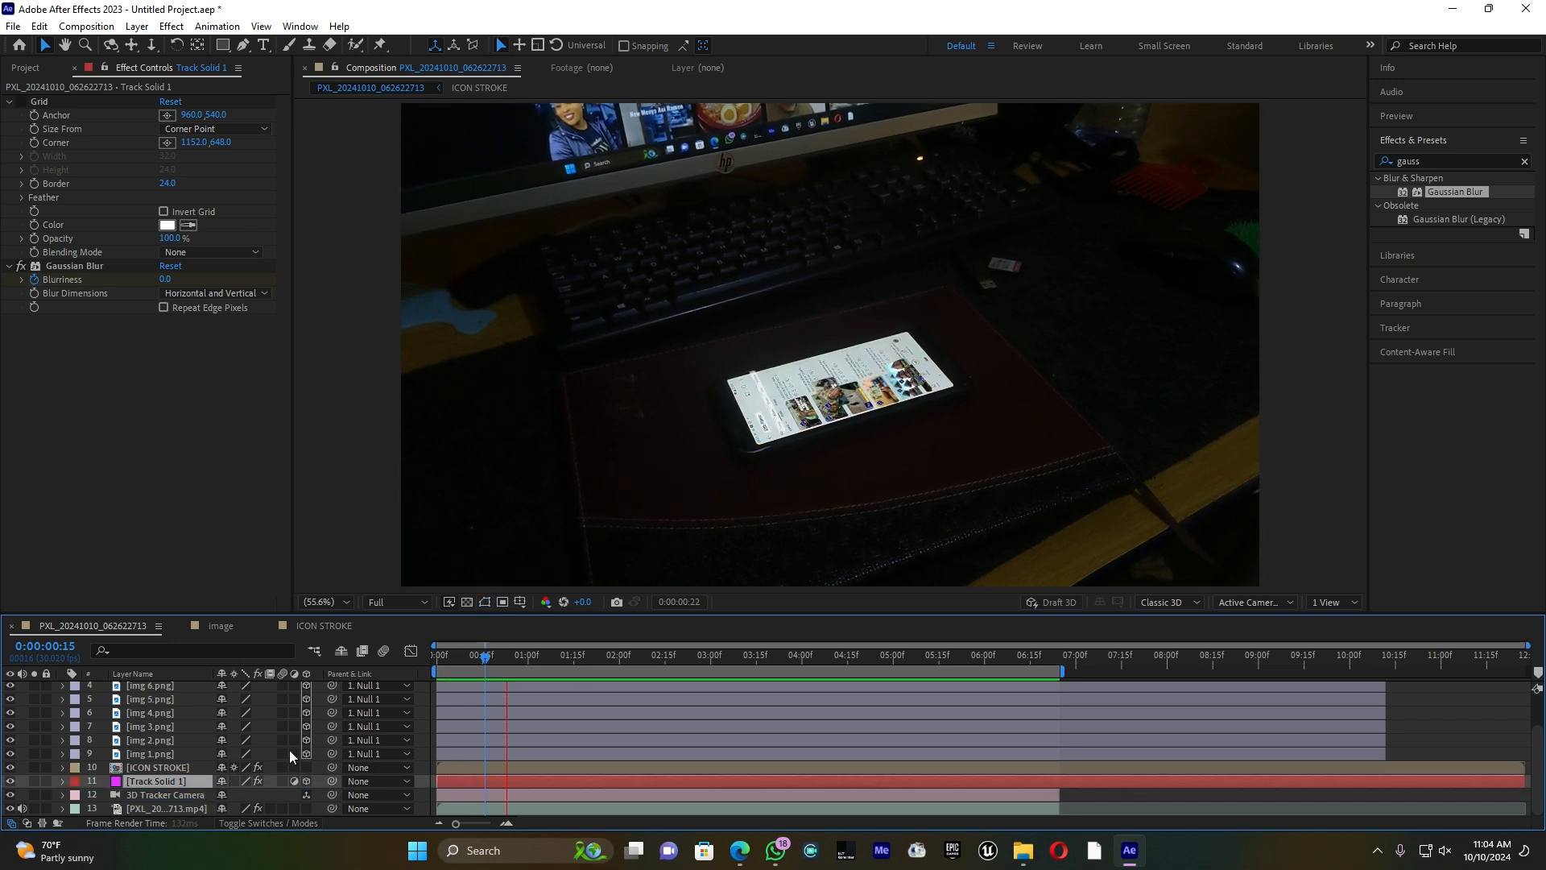